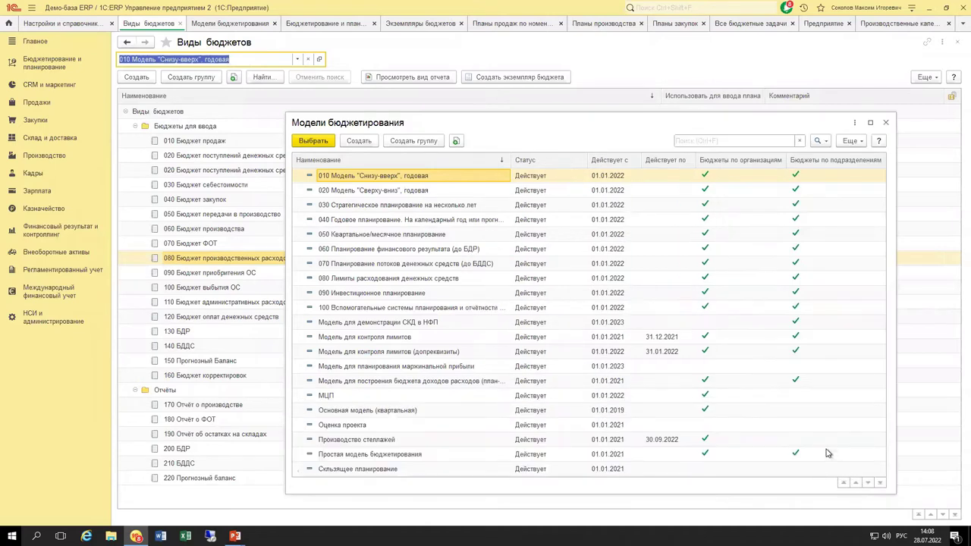
Review the list of budgeting models, highlighting models 010–100 and the annual models 010 and 020, and close the list
left_click(353, 307, "shift")
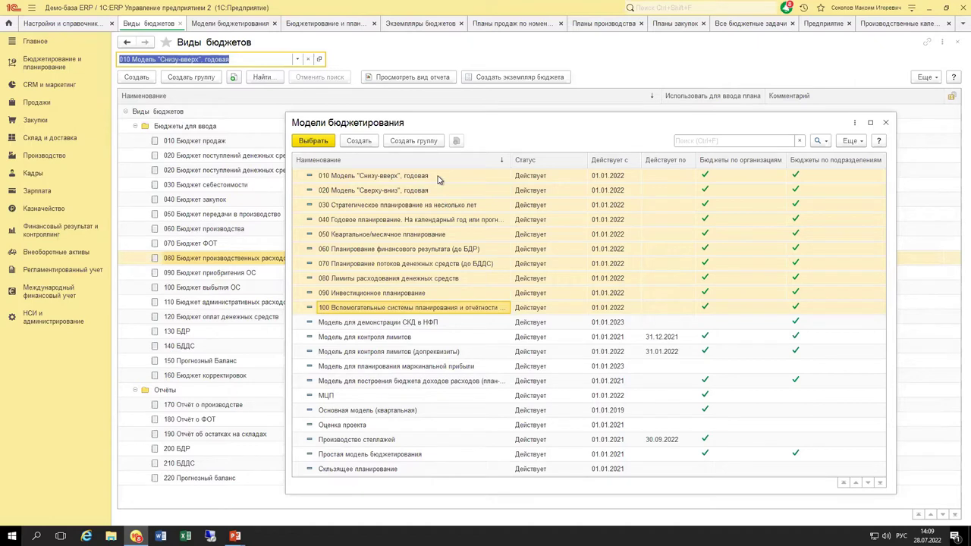
left_click(439, 179)
left_click(455, 191, "ctrl")
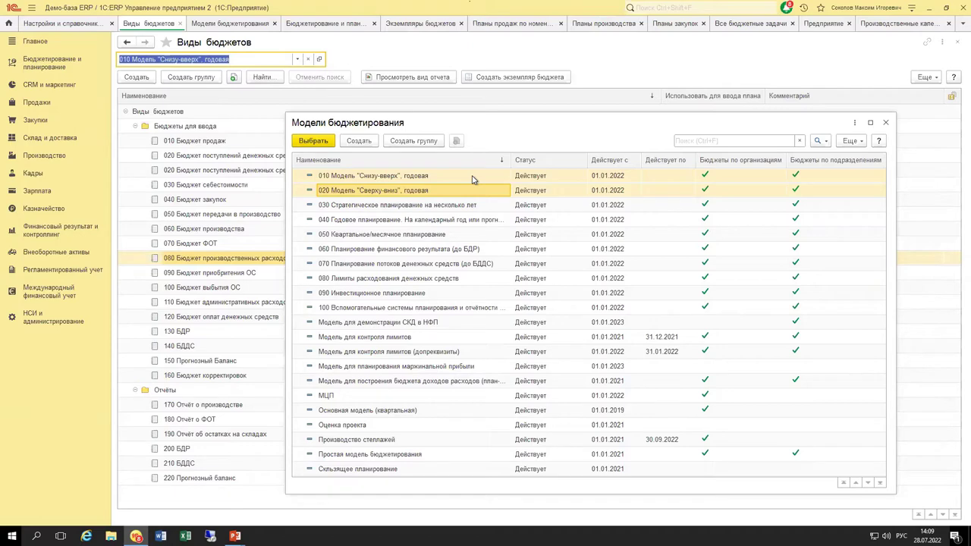
left_click_drag(383, 124, 473, 119)
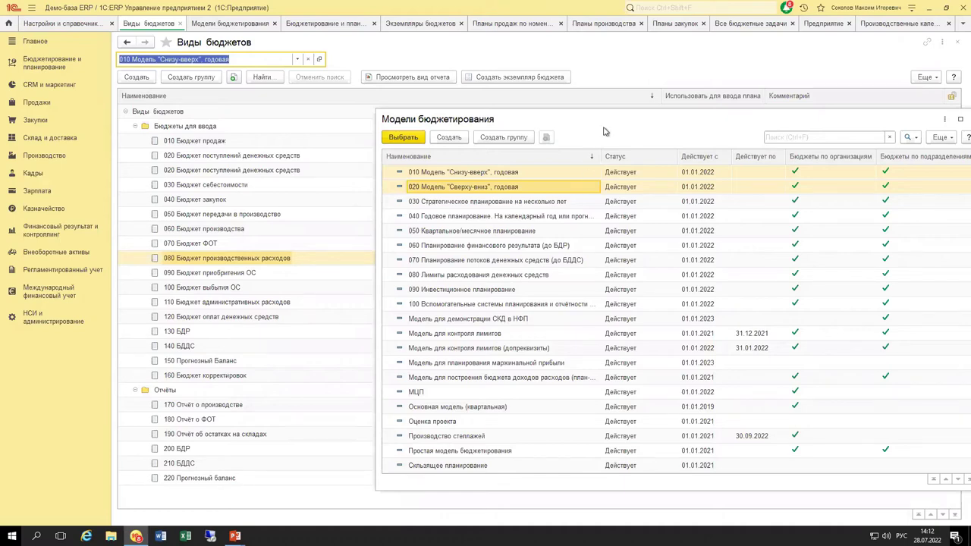
left_click_drag(601, 123, 511, 121)
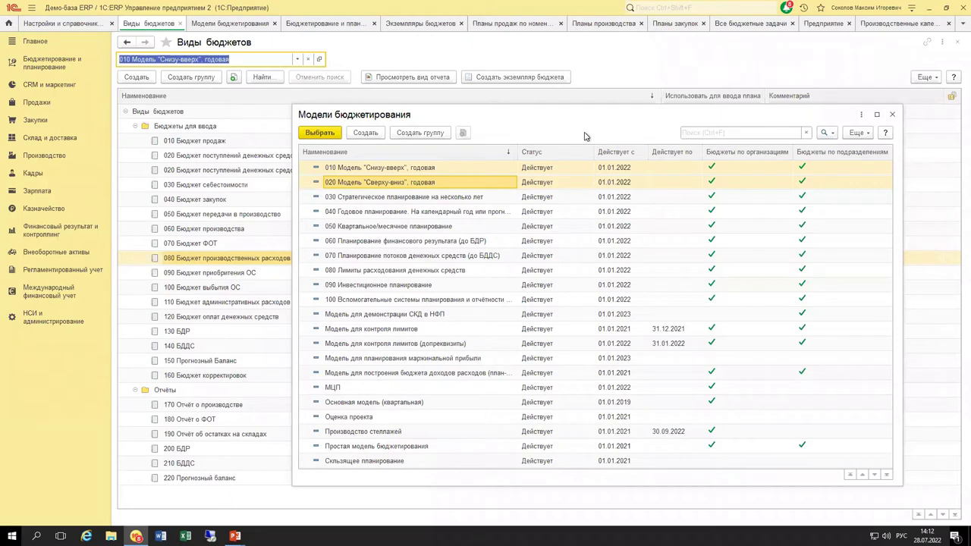
left_click(891, 116)
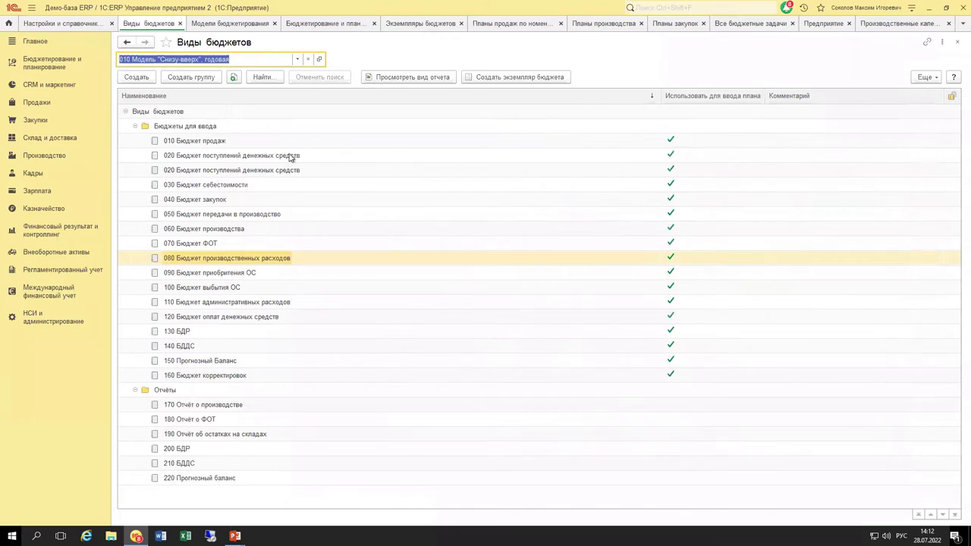
left_click(232, 145)
left_click(240, 159)
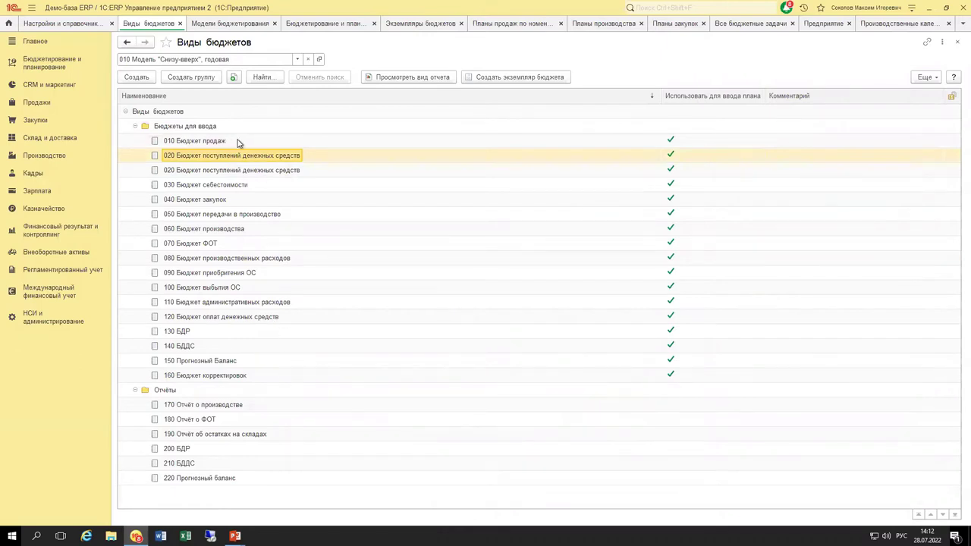
left_click(231, 141)
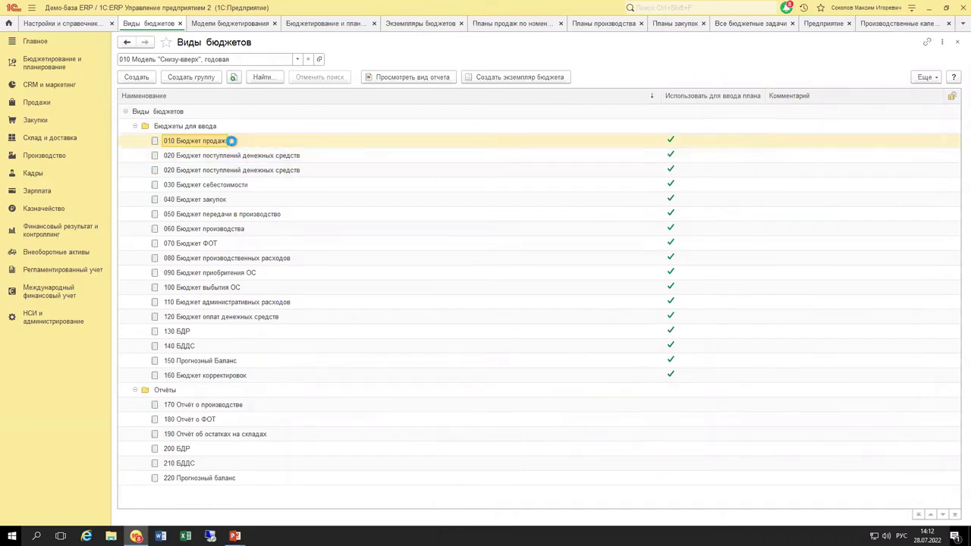
key("Escape")
Open the "010 Бюджет продаж" document from the list of budget instances
left_click(109, 67)
left_click(162, 135)
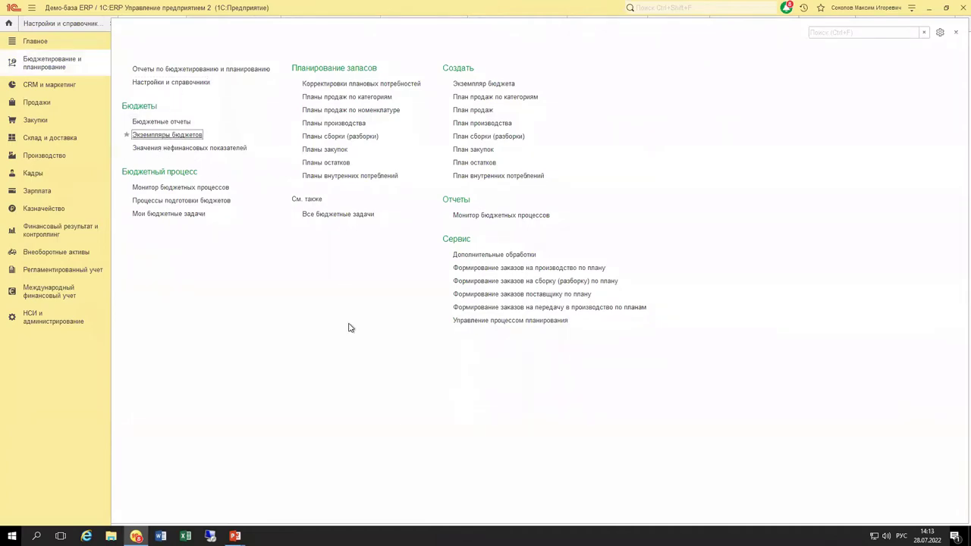
double_click(301, 477)
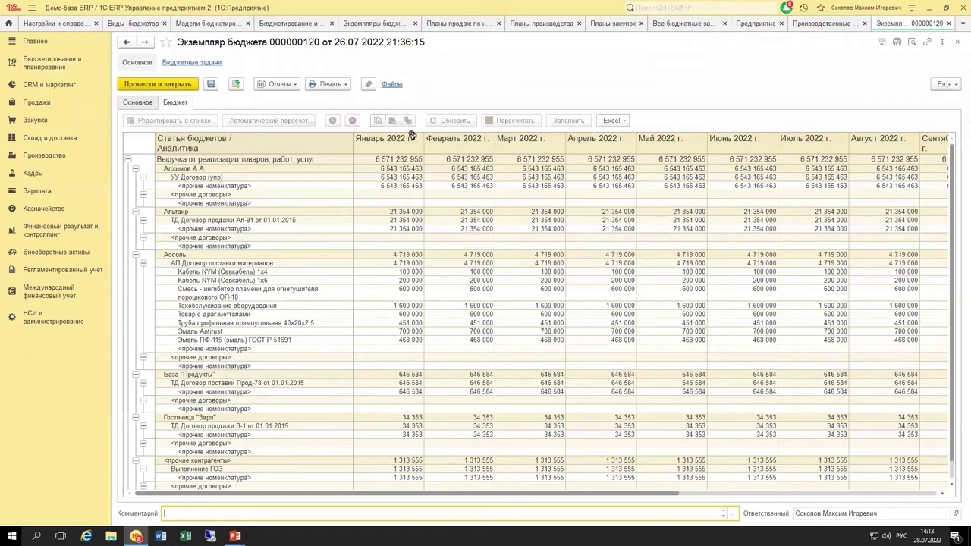
Examine the sales budget's month columns and the revenue breakdown by counterparty, contract and item
left_click_drag(407, 140, 830, 135)
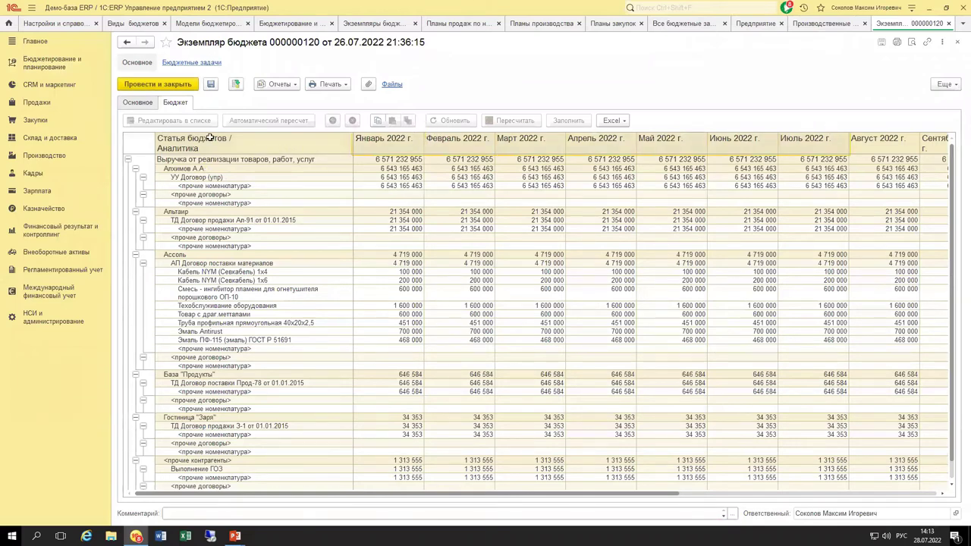
left_click(190, 158)
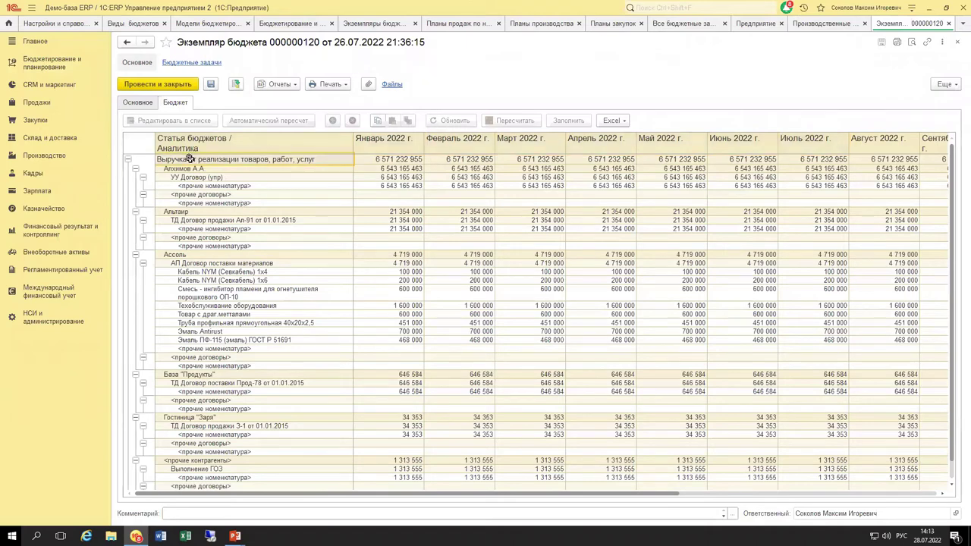
left_click(185, 168)
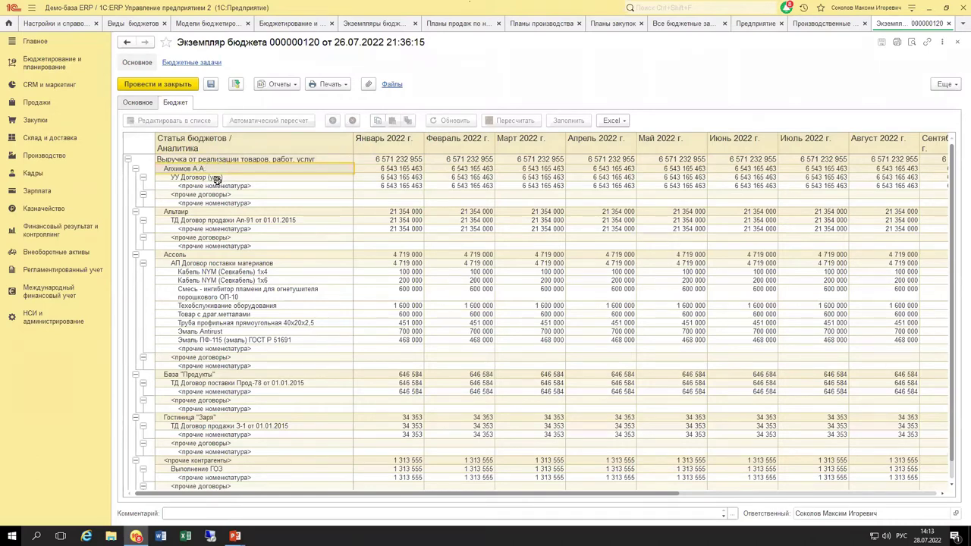
left_click(212, 178)
left_click(218, 186)
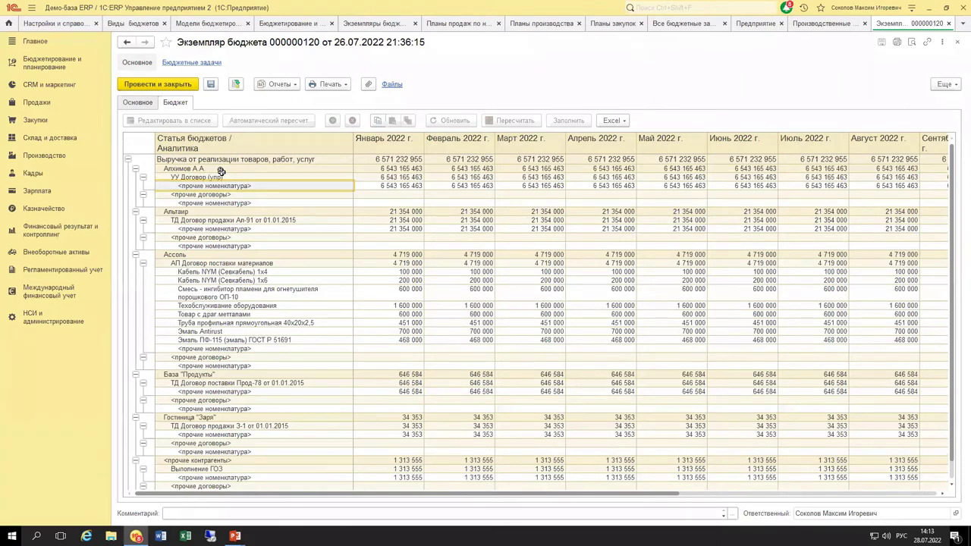
left_click_drag(218, 147, 479, 307)
left_click(433, 255)
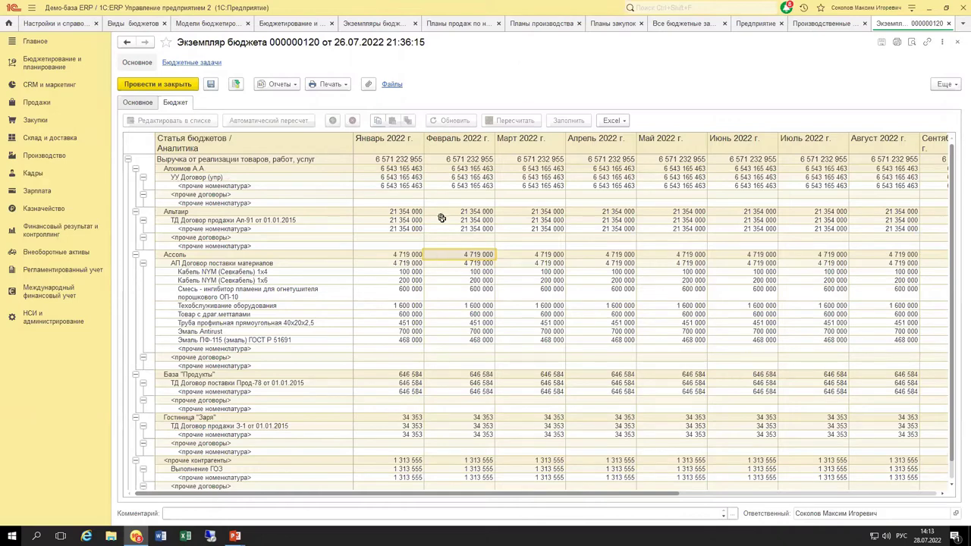
Review how the revenue amounts are laid out by month in the sales budget instance, and close it
left_click_drag(410, 140, 682, 154)
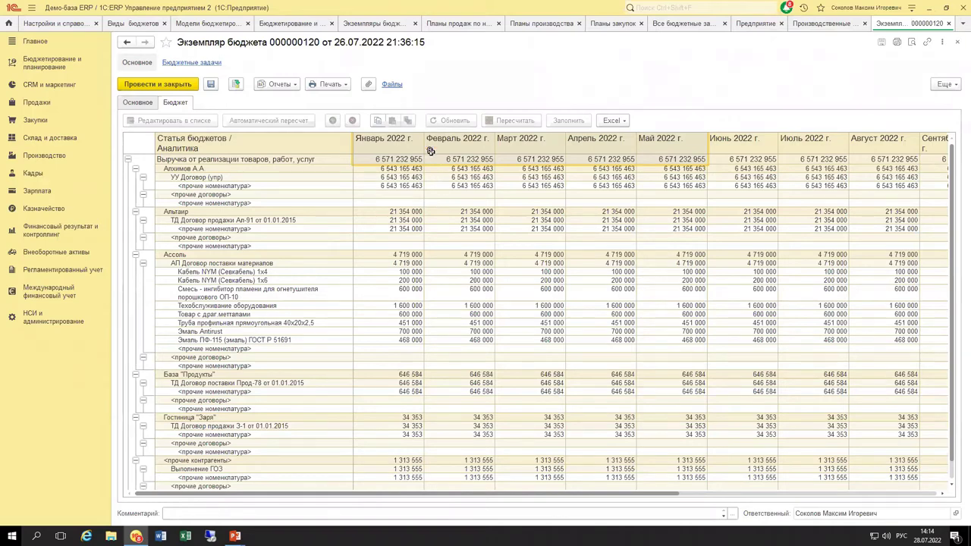
left_click(396, 160)
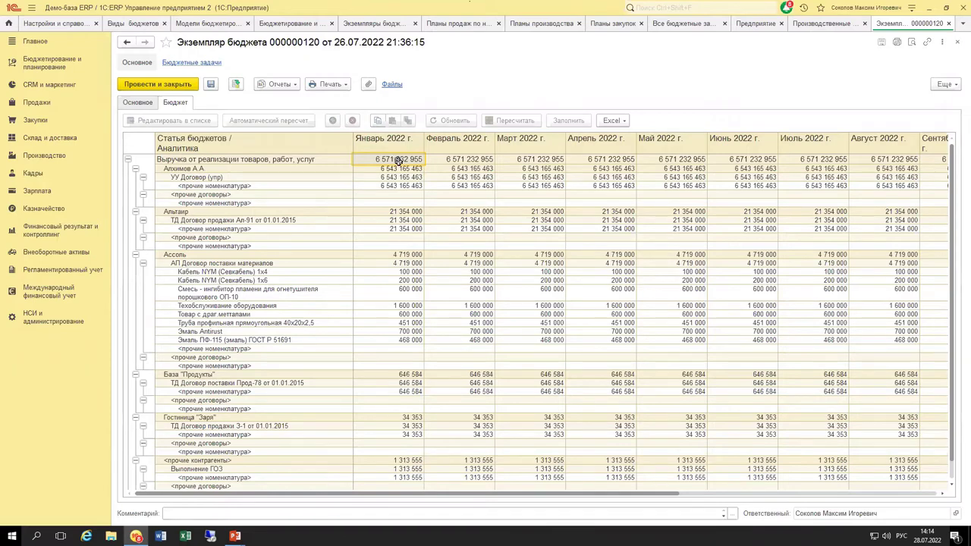
left_click_drag(319, 156, 544, 304)
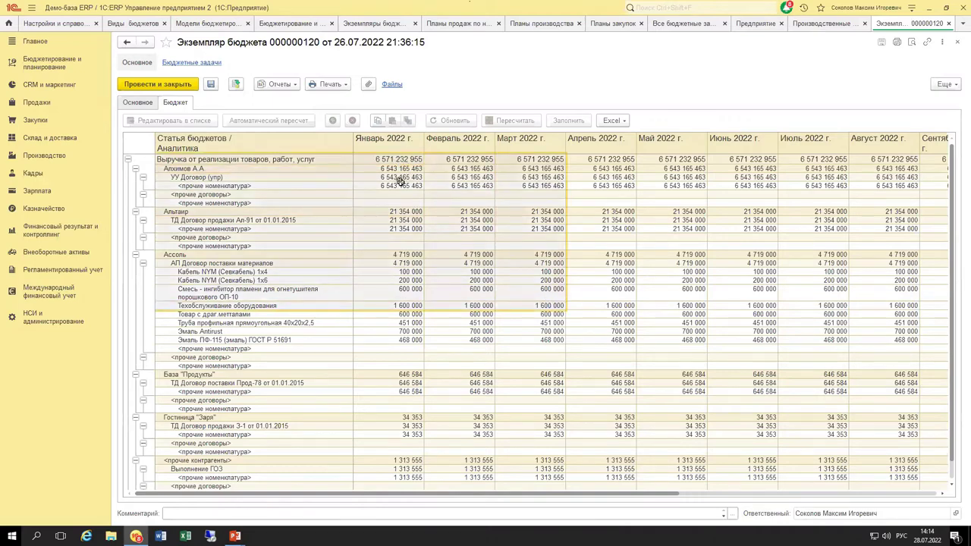
left_click(337, 160)
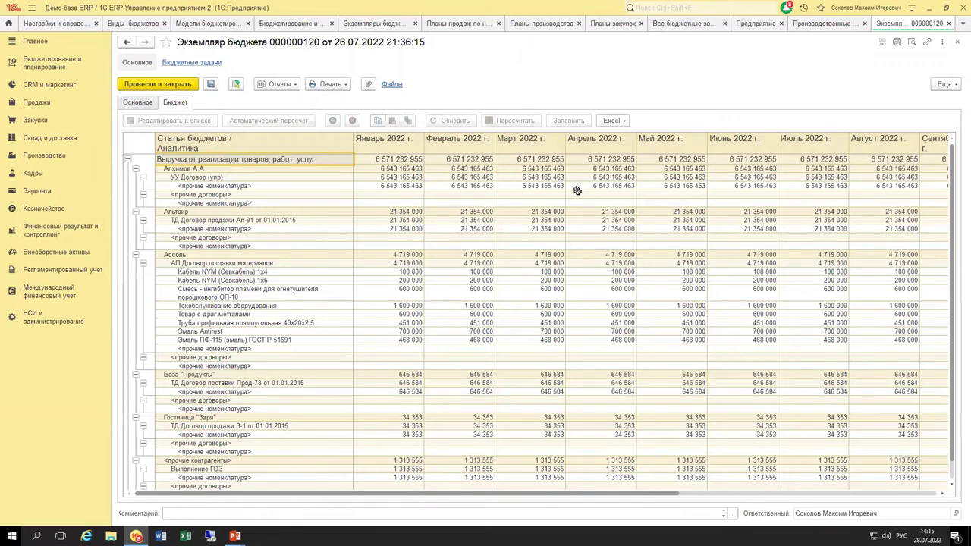
left_click(387, 138)
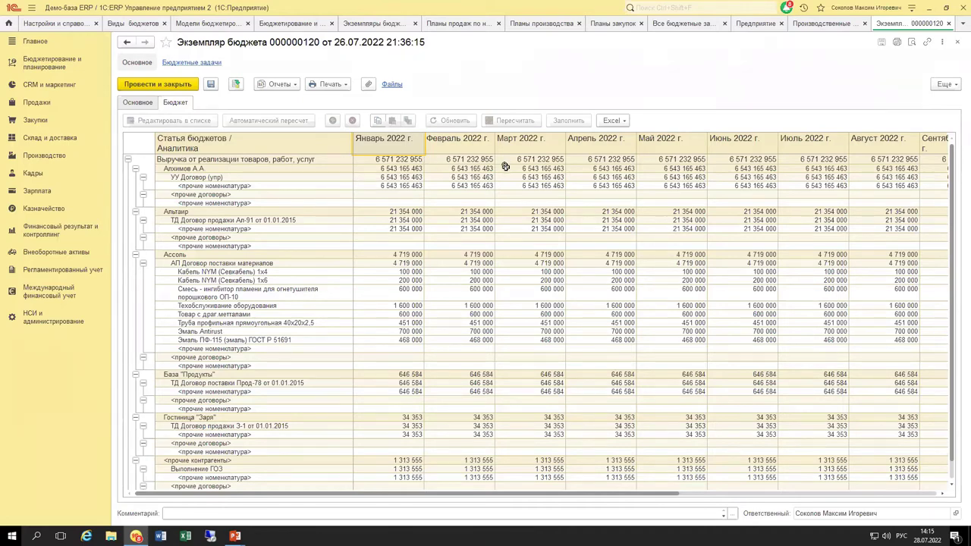
left_click_drag(312, 156, 473, 266)
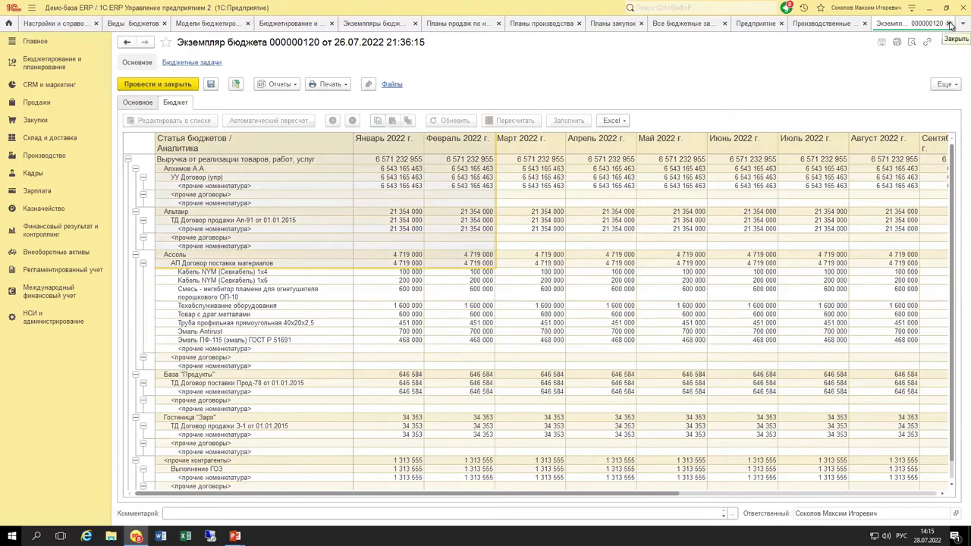
left_click(950, 24)
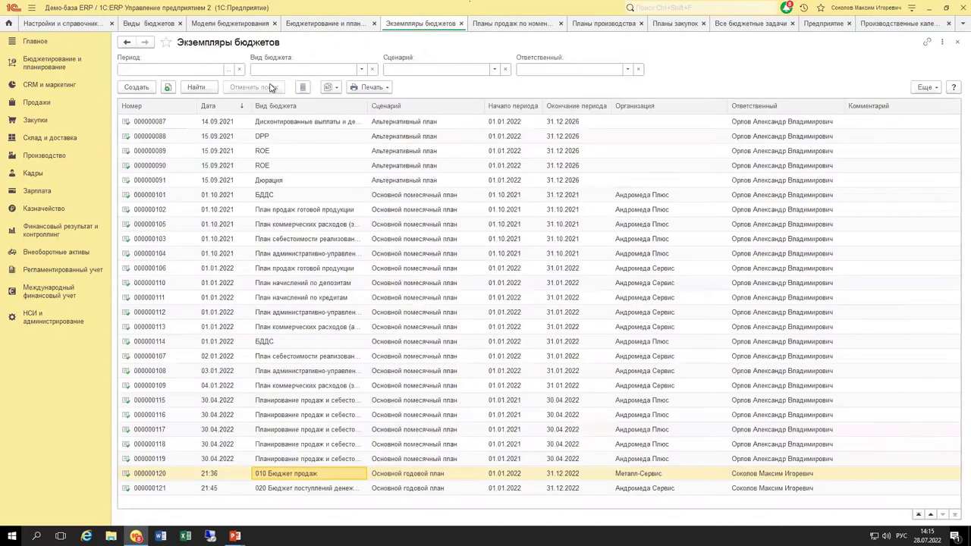
Open the "010 Бюджет продаж" budget type and examine its structure: the table, the month column and the revenue row
left_click(148, 25)
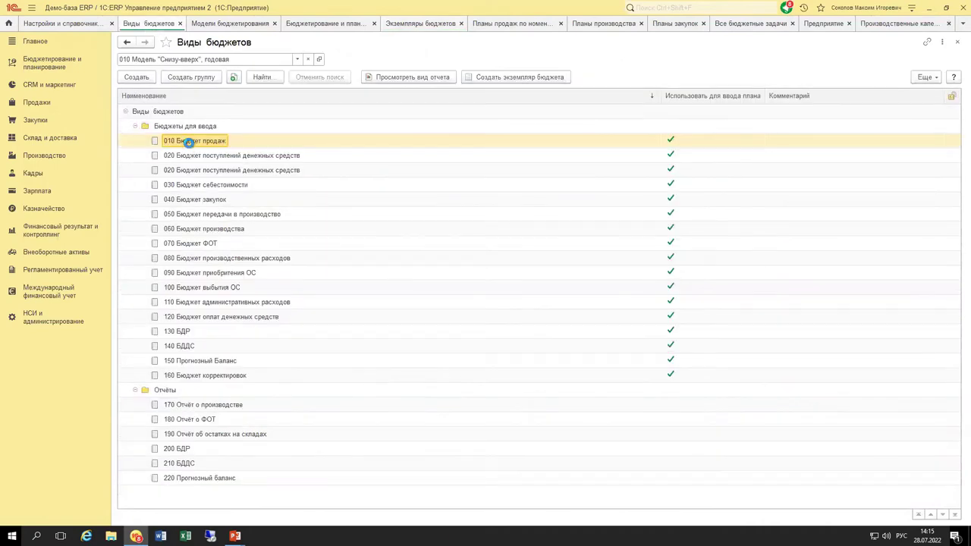
double_click(189, 137)
left_click(195, 79)
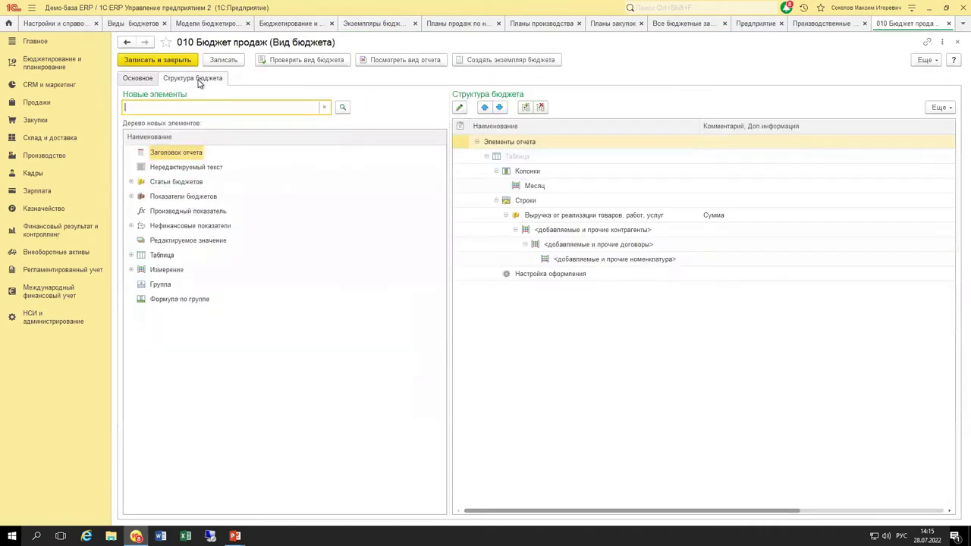
left_click(569, 215)
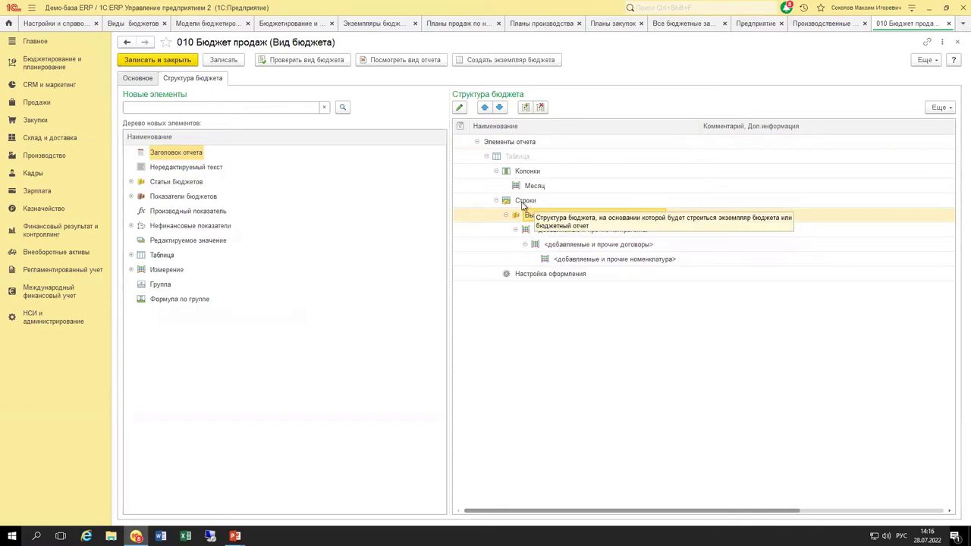
left_click(527, 159)
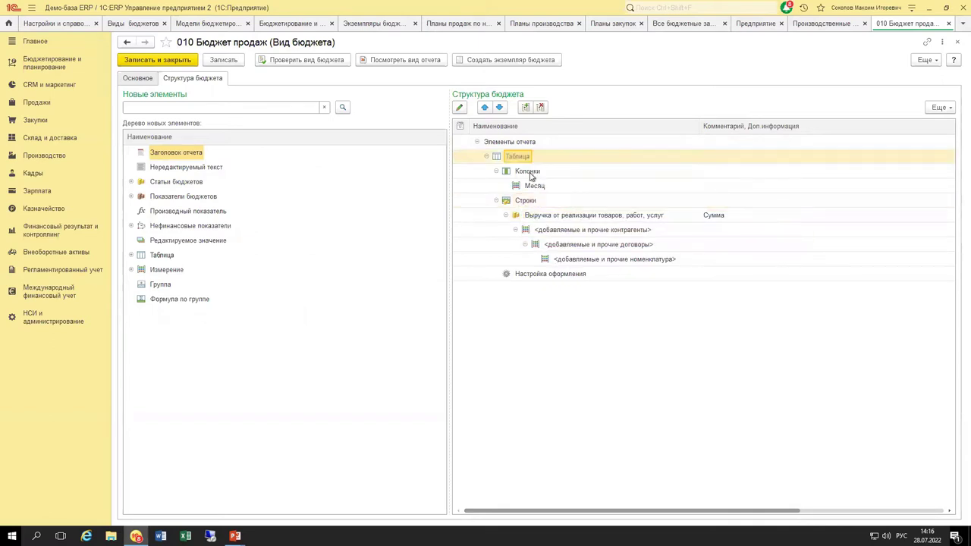
left_click(529, 173)
left_click(535, 186)
left_click(543, 217)
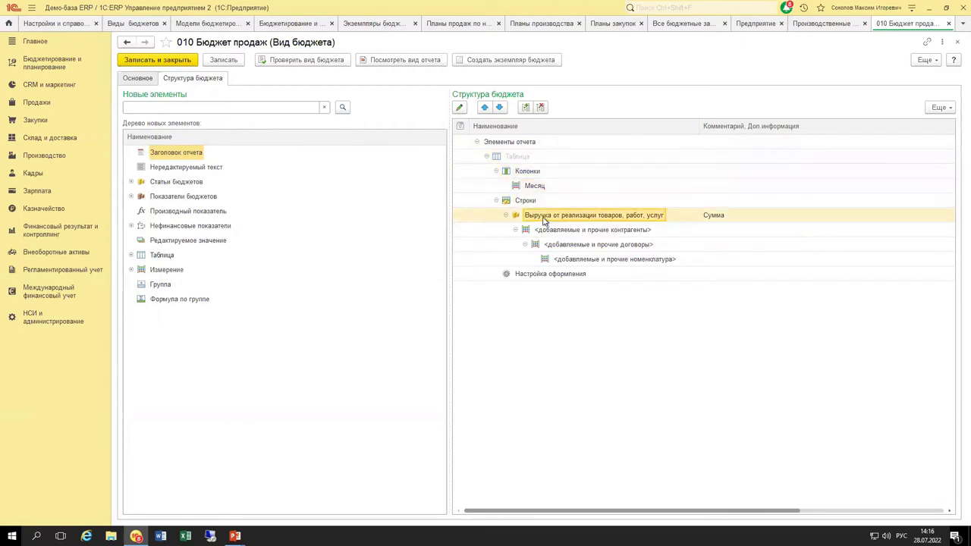
Copy the "010 Бюджет продаж" budget type into a new one and remove the existing table from the copy's structure
left_click(924, 60)
left_click(742, 120)
left_click(182, 82)
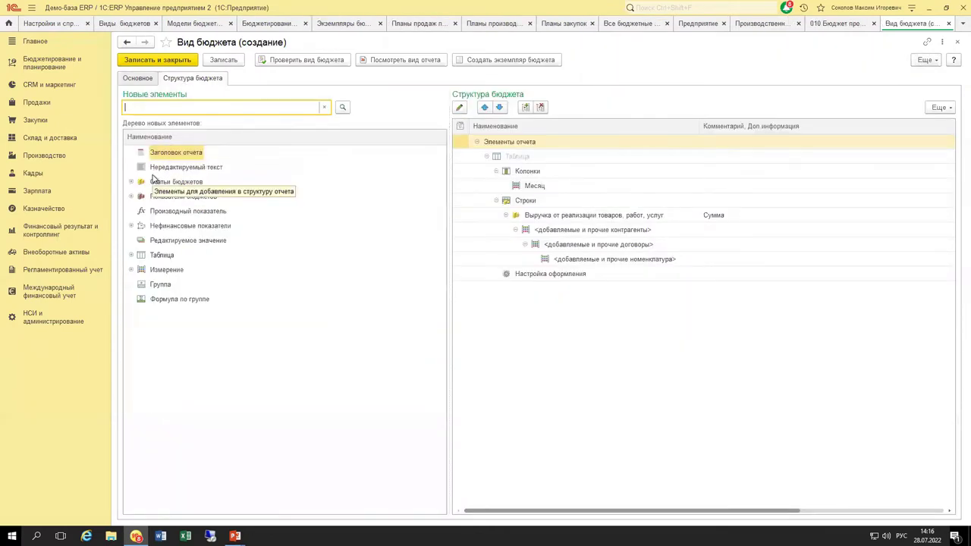
left_click(514, 158)
left_click_drag(514, 158, 245, 213)
Add a simple table with indicators in rows to the budget structure and place the Месяц period in its columns for all periods
left_click_drag(167, 255, 596, 280)
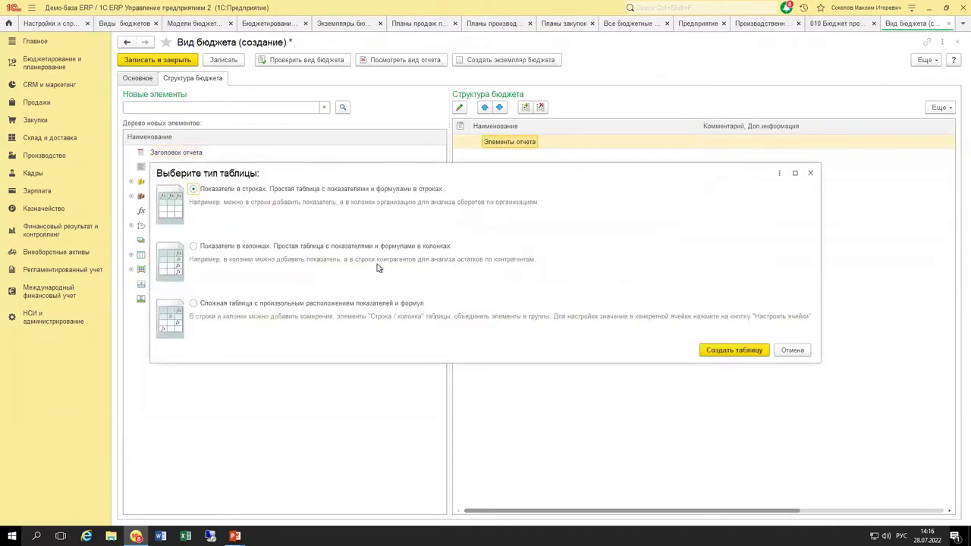
left_click(737, 352)
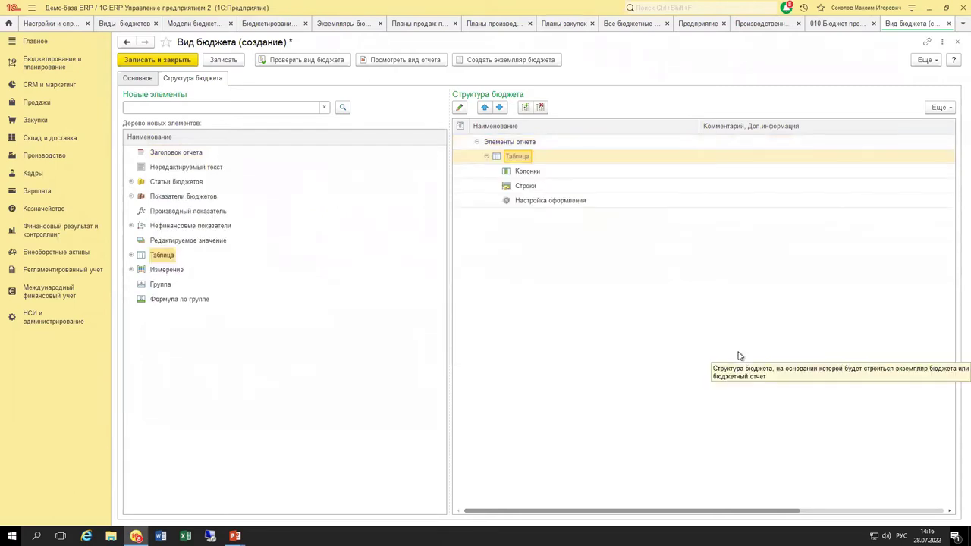
left_click(130, 270)
left_click(140, 283)
left_click_drag(175, 346, 525, 173)
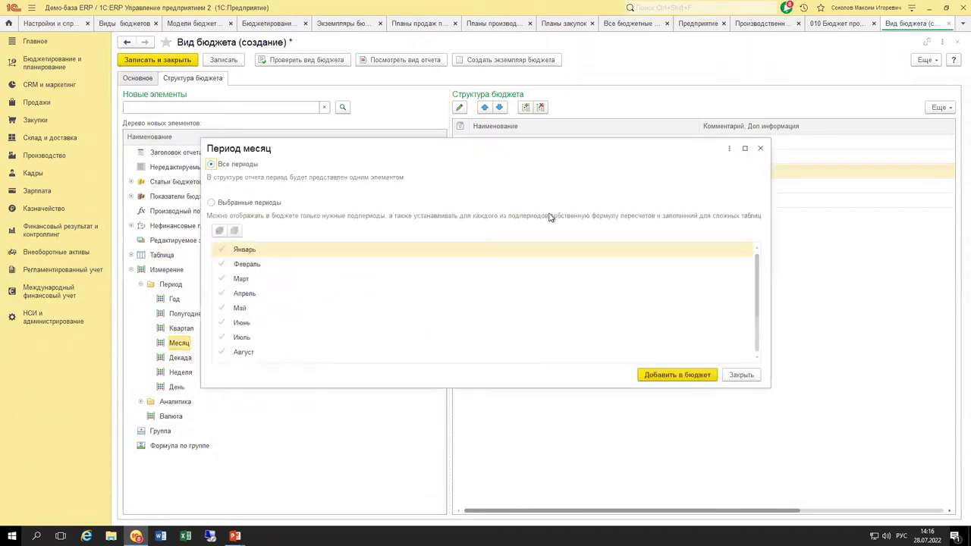
left_click(704, 374)
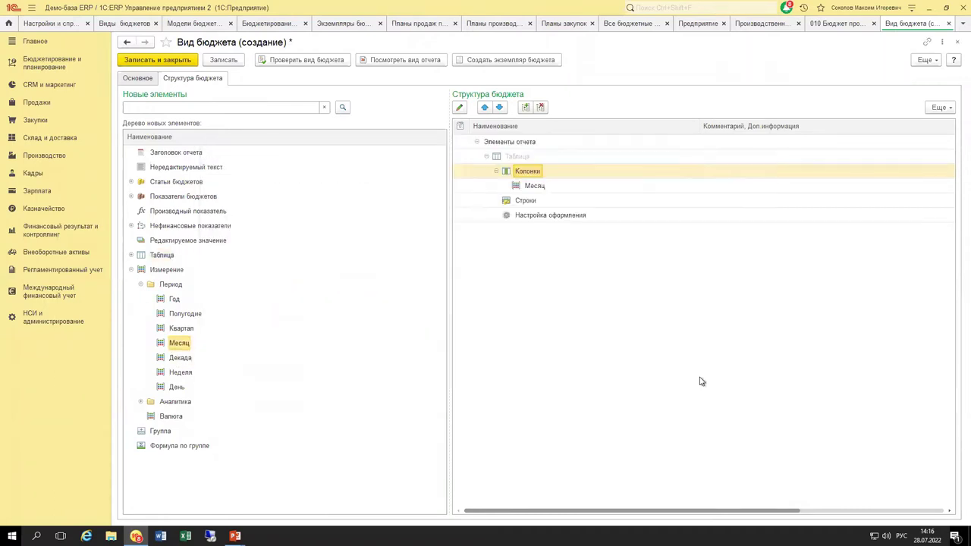
Search the new elements for "выручка" and add "Выручка от реализации товаров, работ, услуг" to the table's rows
left_click(140, 284)
left_click(130, 269)
left_click(174, 107)
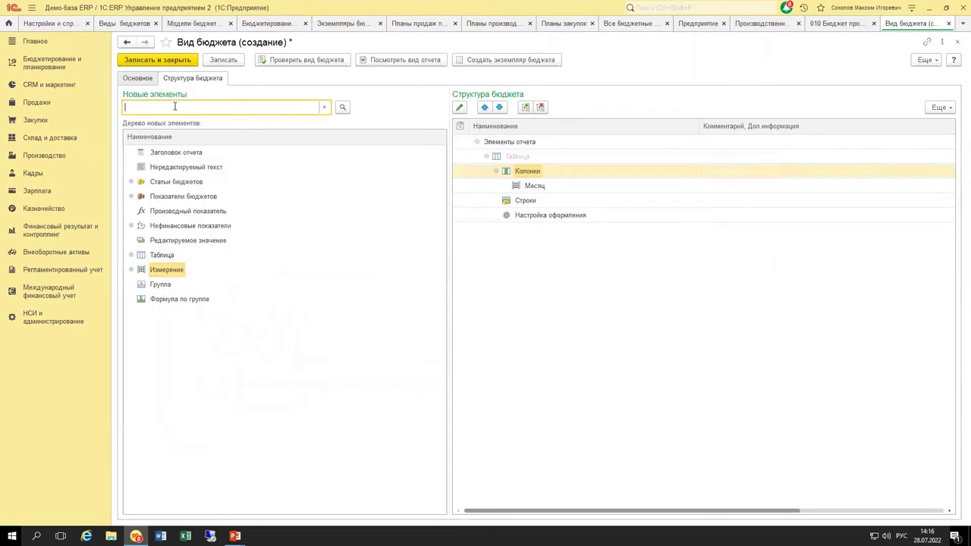
type("выручка")
key("Return")
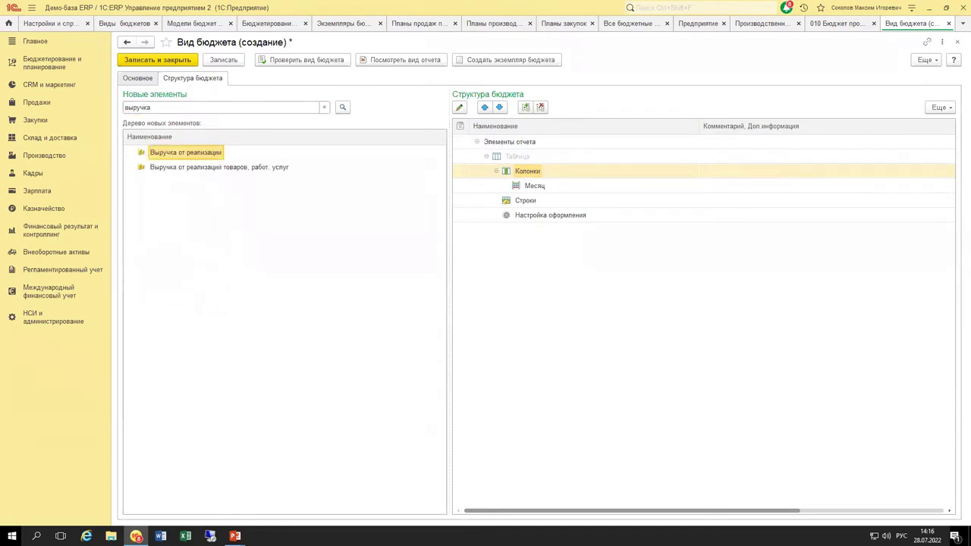
left_click_drag(266, 169, 527, 203)
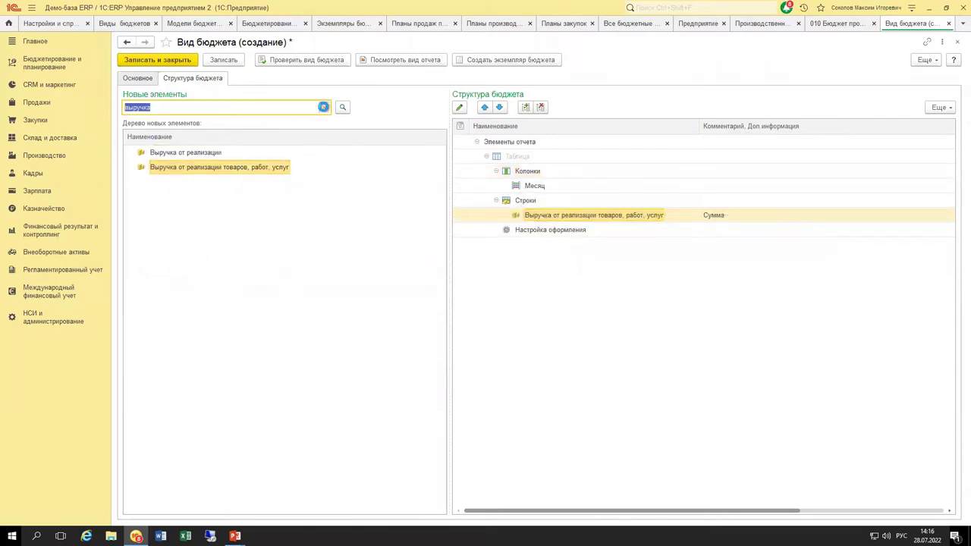
Clear the element search and add the Контрагенты dimension under the revenue row, allowing values to be added in the budget instance
left_click(324, 107)
left_click(130, 269)
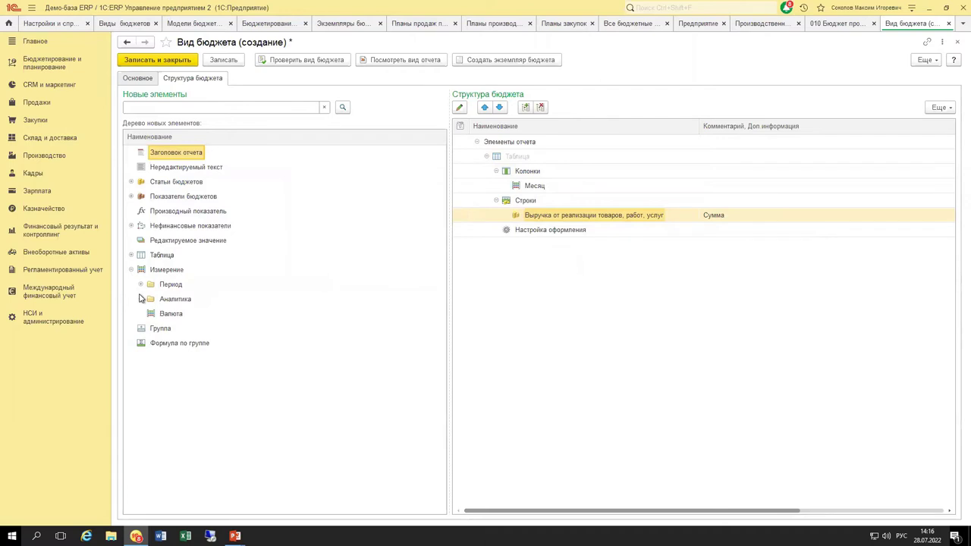
left_click(140, 299)
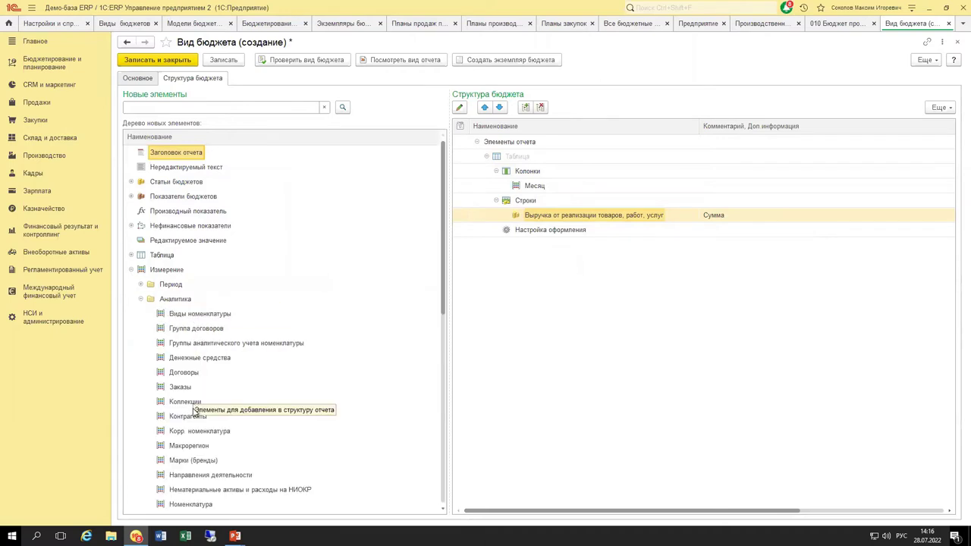
left_click(200, 434)
scroll(198, 455, "down", 2)
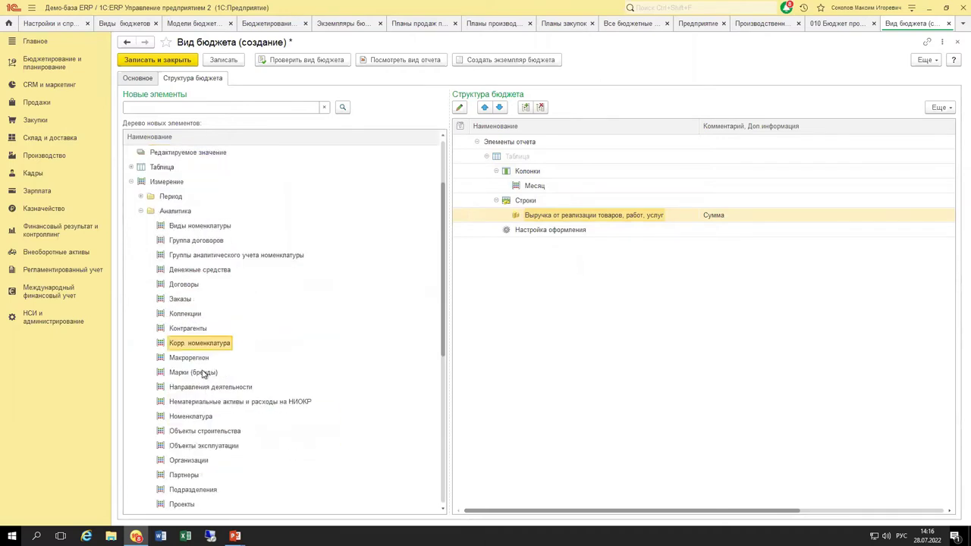
left_click_drag(190, 329, 590, 222)
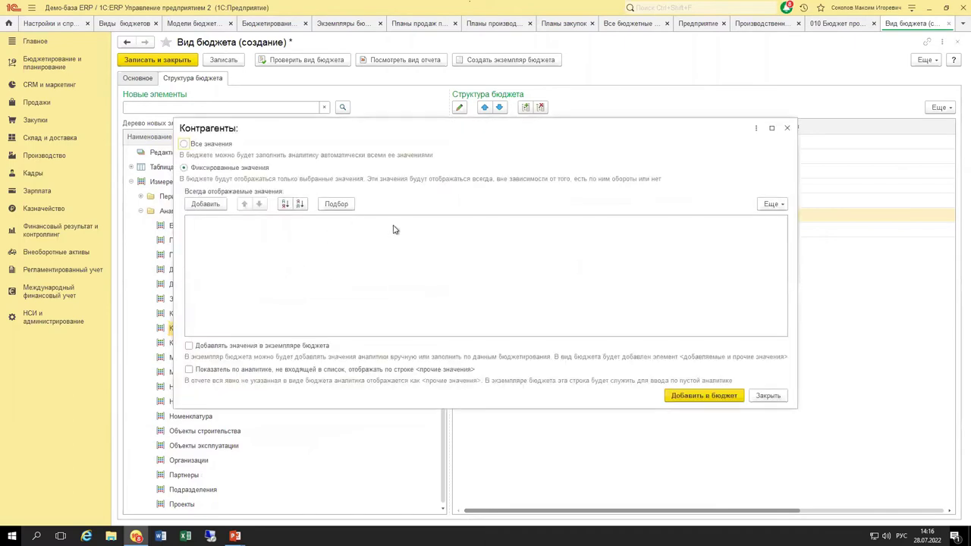
left_click(313, 347)
left_click(704, 395)
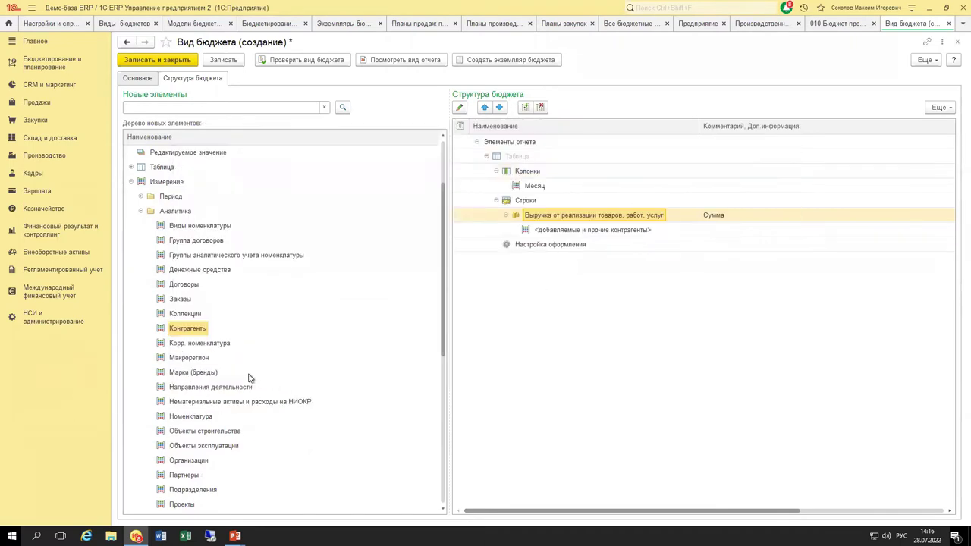
Nest the Договоры dimension under the counterparties and Номенклатура under the contracts, both allowing values to be added in the budget instance
left_click_drag(199, 417, 307, 390)
left_click_drag(189, 286, 559, 242)
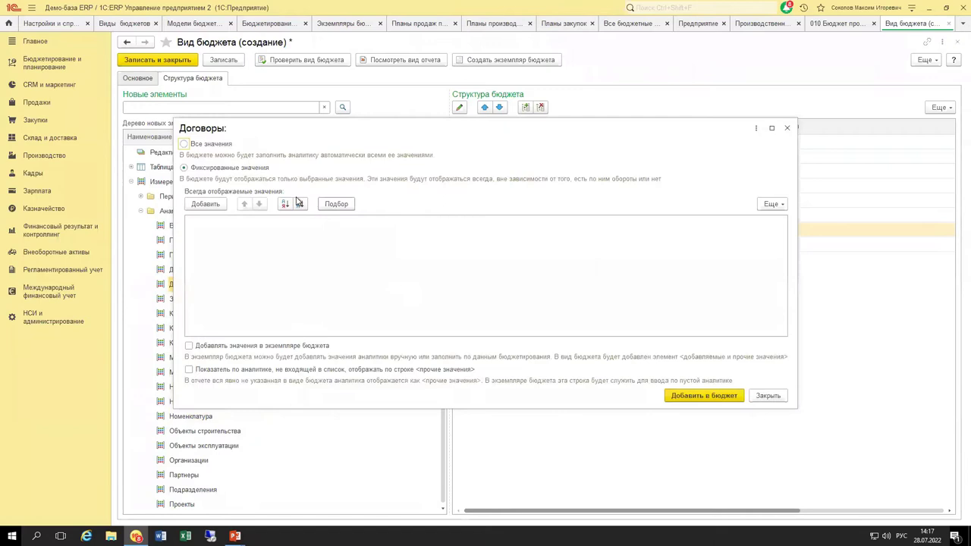
left_click(315, 345)
left_click(686, 396)
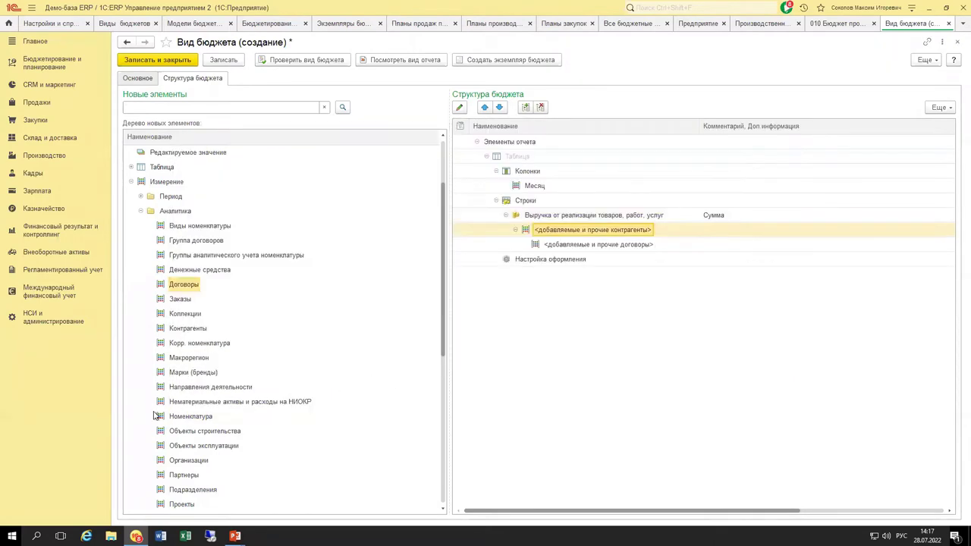
left_click_drag(186, 416, 645, 244)
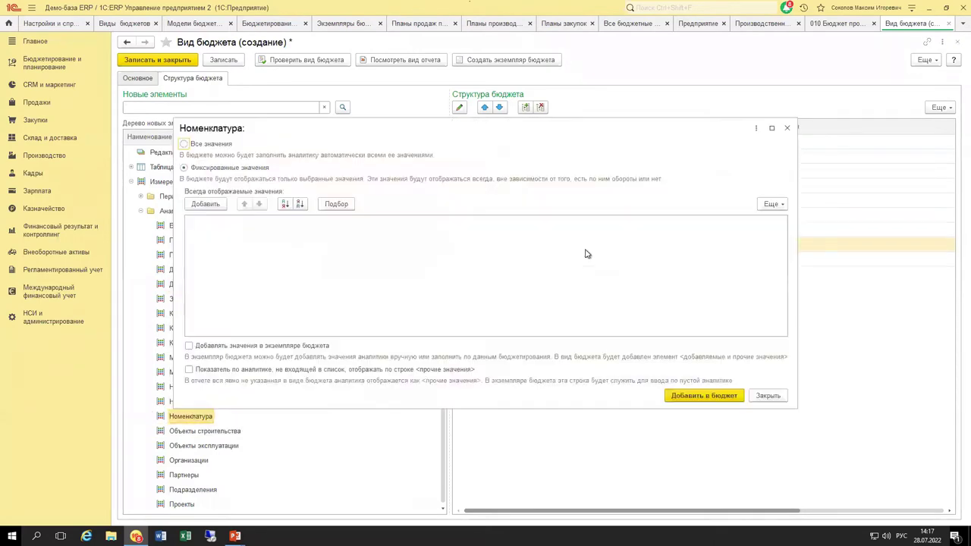
left_click(259, 346)
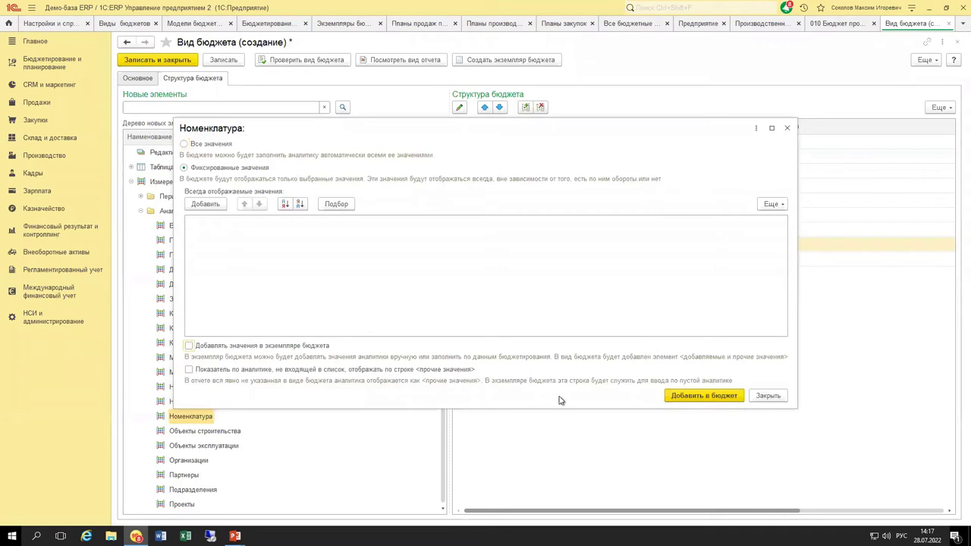
left_click(733, 398)
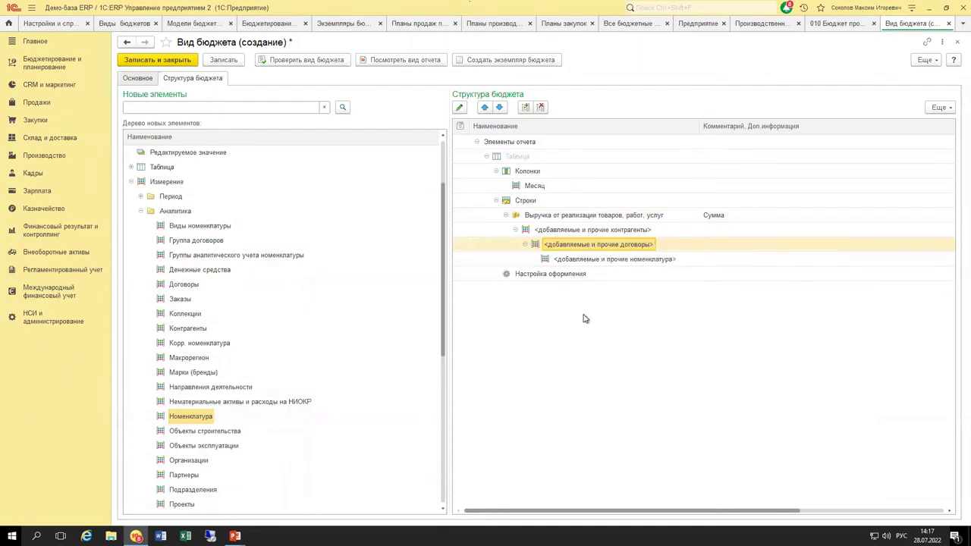
Review the structure from the Месяц column through the revenue row to the nested counterparty, contract and item dimensions
left_click(539, 188)
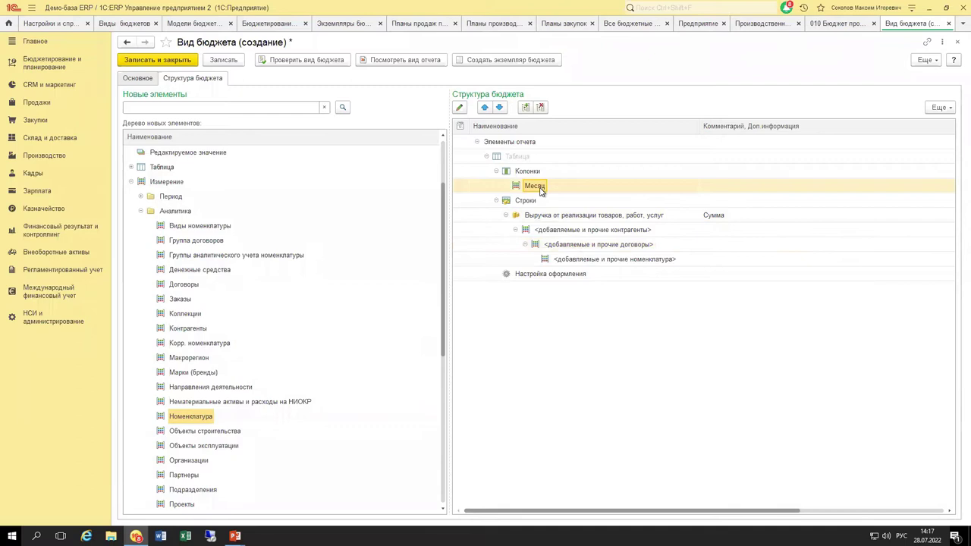
left_click(594, 217)
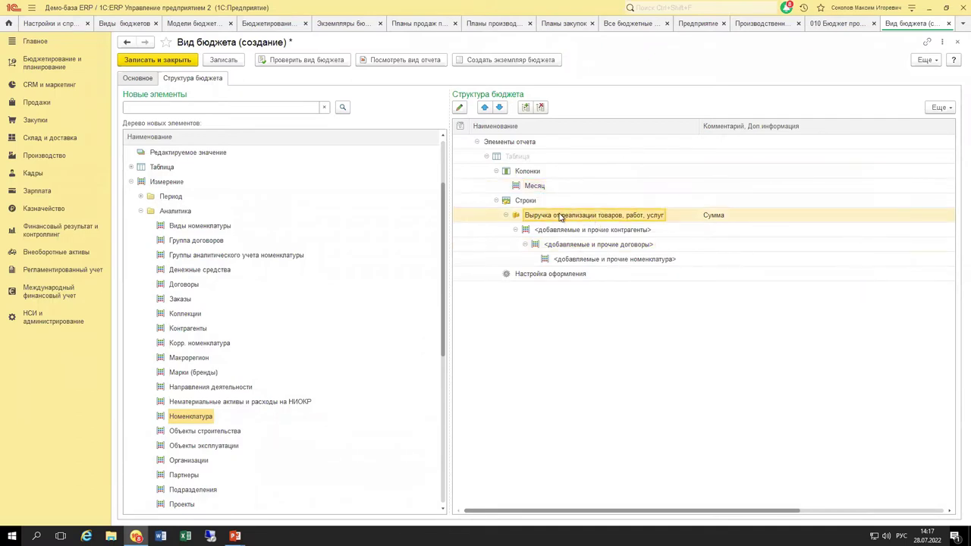
left_click(597, 233)
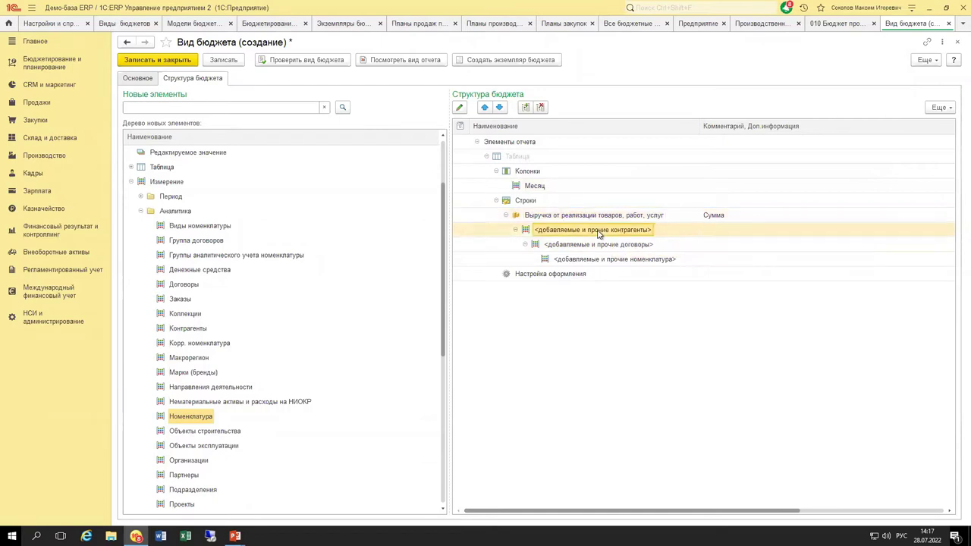
left_click(626, 246)
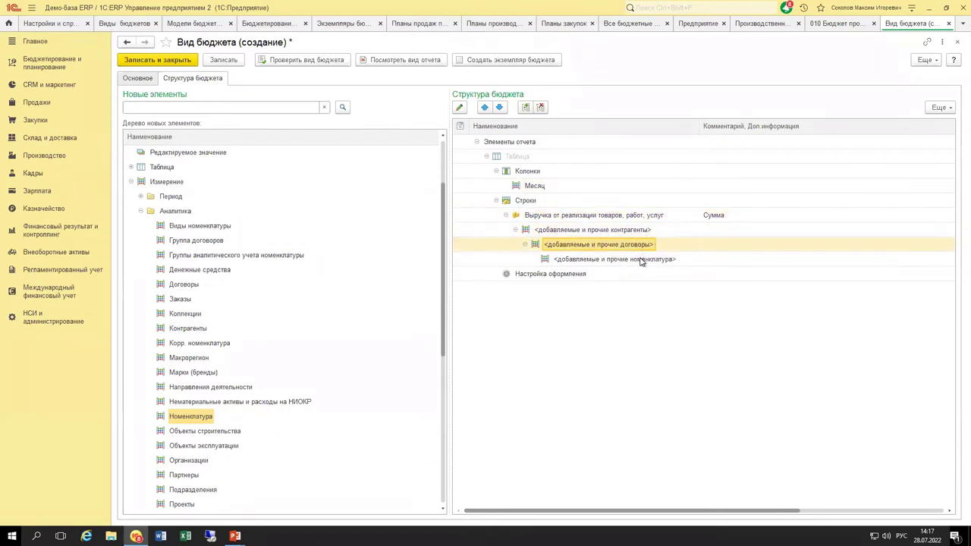
left_click(645, 260)
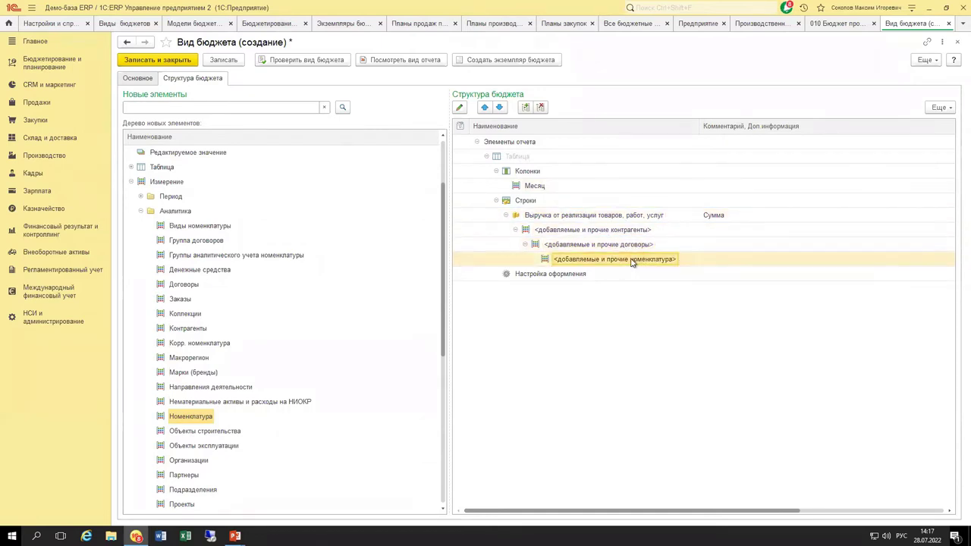
Add three "Строка / колонка" elements under the Месяц period in the table's columns
left_click(141, 211)
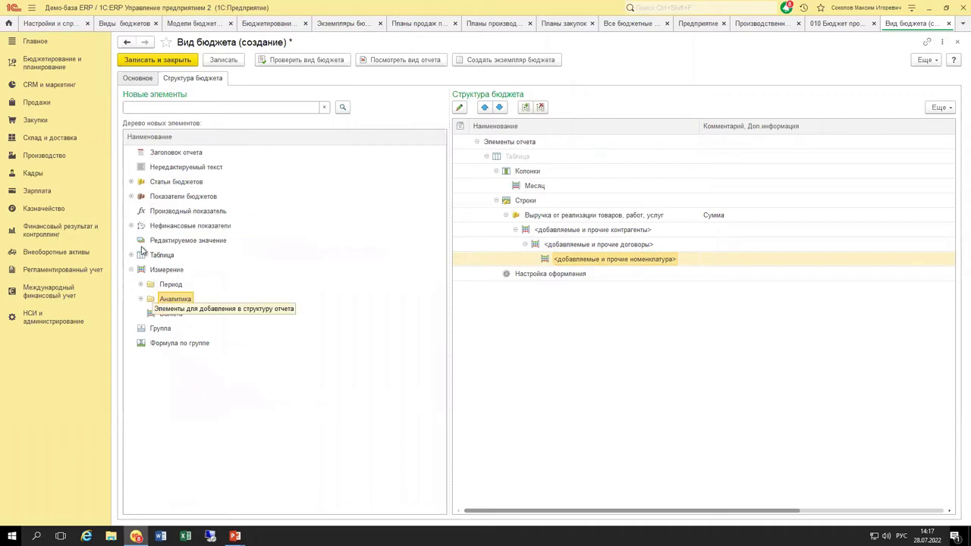
left_click(132, 256)
left_click_drag(190, 274, 570, 189)
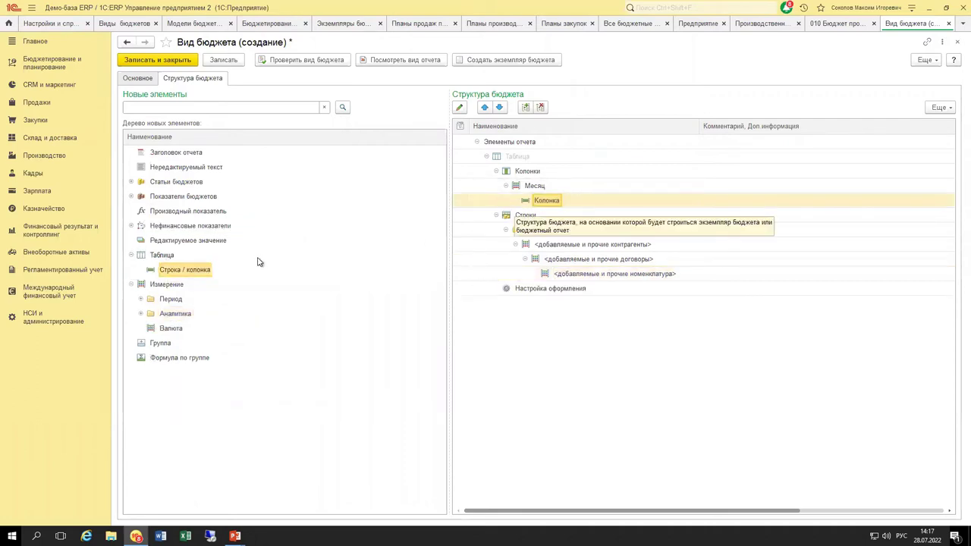
left_click_drag(190, 270, 536, 191)
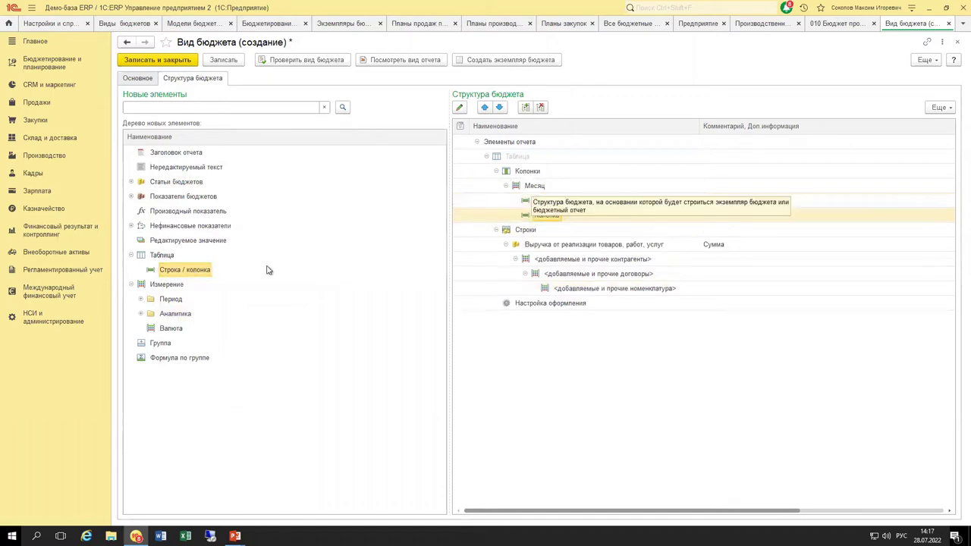
left_click_drag(205, 273, 549, 200)
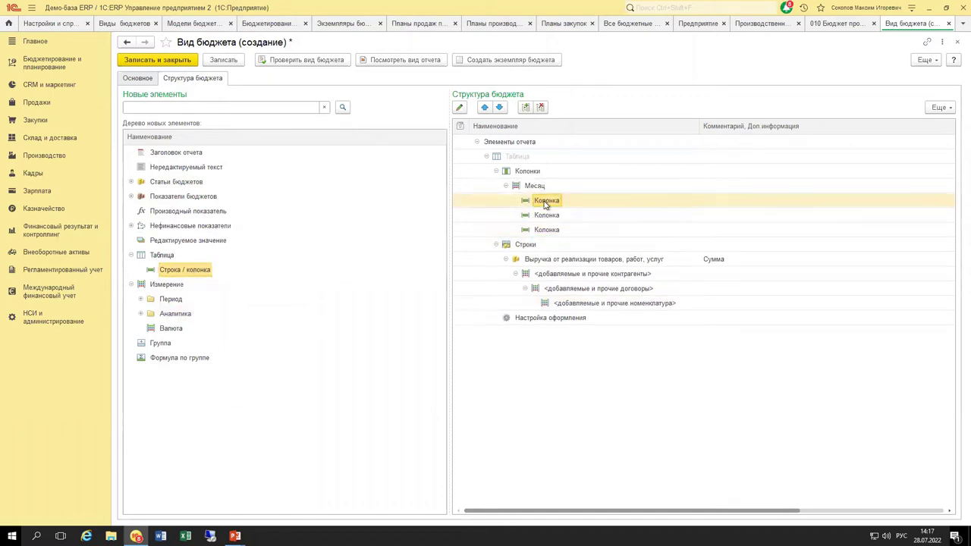
Rename the three columns under Месяц as Количество, Цена and Сумма
double_click(545, 204)
type("Количество")
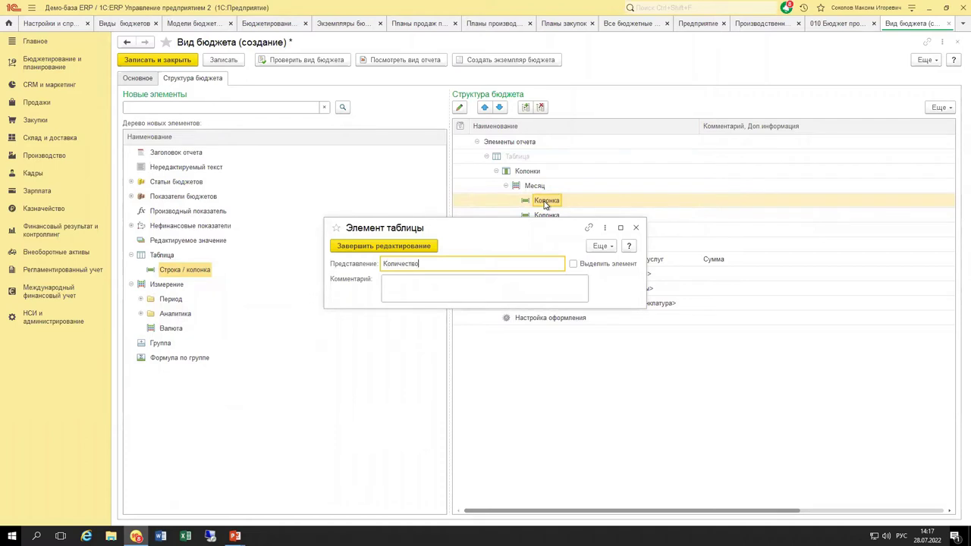
key("ctrl+Return")
key("Down")
key("Return")
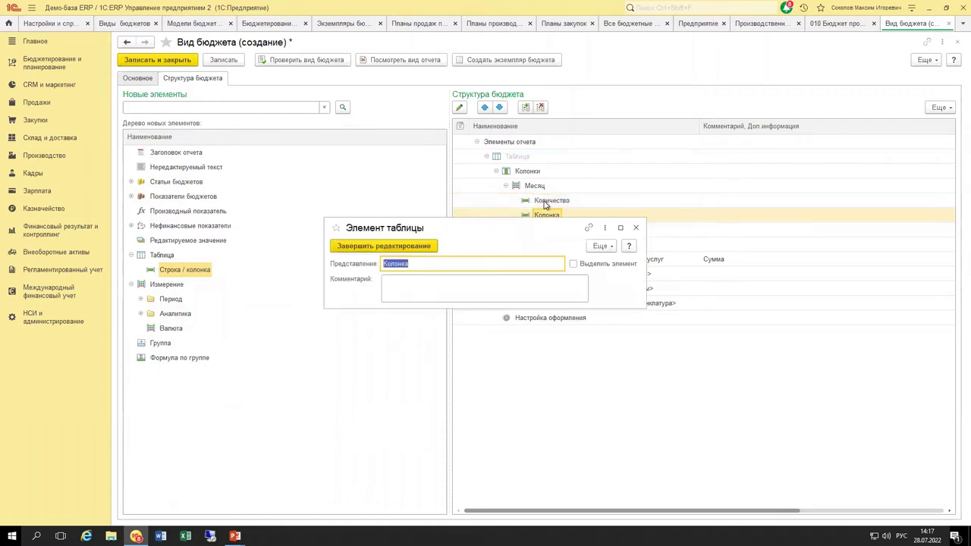
type("Цена")
key("ctrl+Return")
key("Down")
key("Return")
type("Сумма")
key("Tab")
key("ctrl+Return")
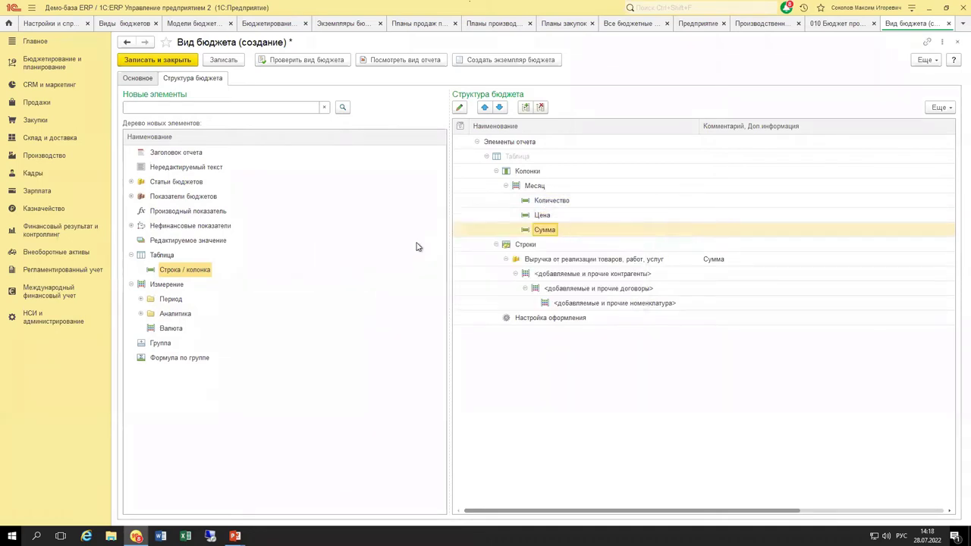
Close the new budget type without saving its changes, and close the "010 Бюджет продаж" budget type as well
left_click(551, 202)
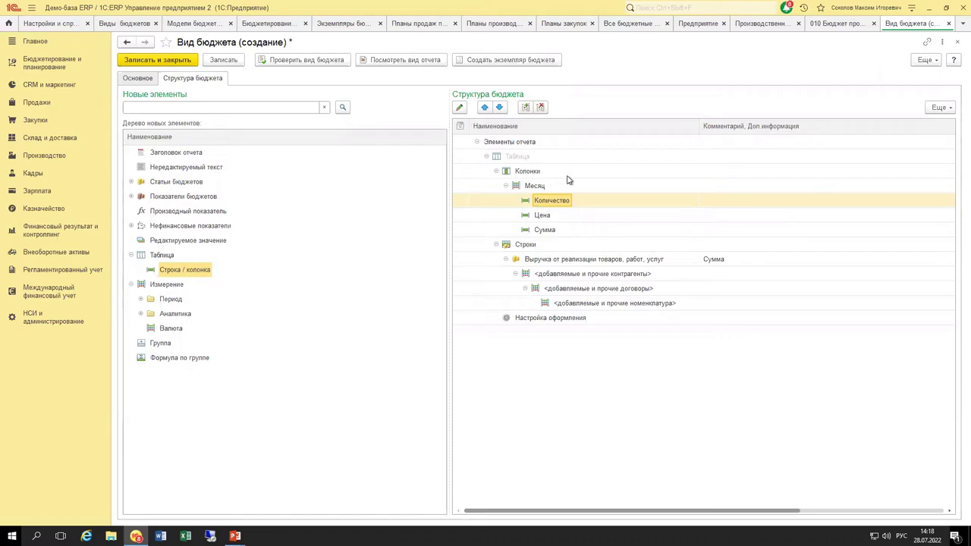
left_click(950, 25)
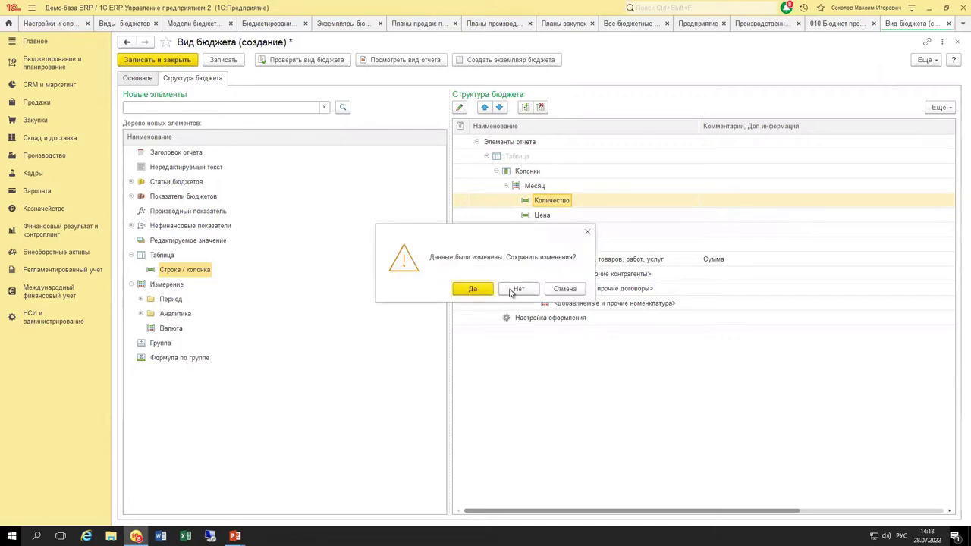
left_click(513, 289)
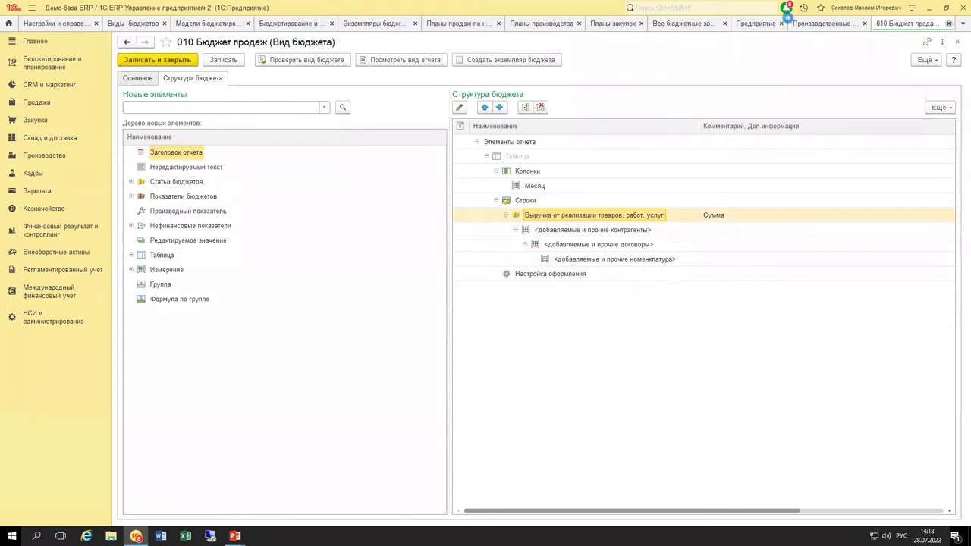
left_click(949, 24)
Open the "020 Бюджет поступлений денежных средств" instance from the list of budget instances
left_click(407, 28)
left_click(304, 489)
double_click(304, 489)
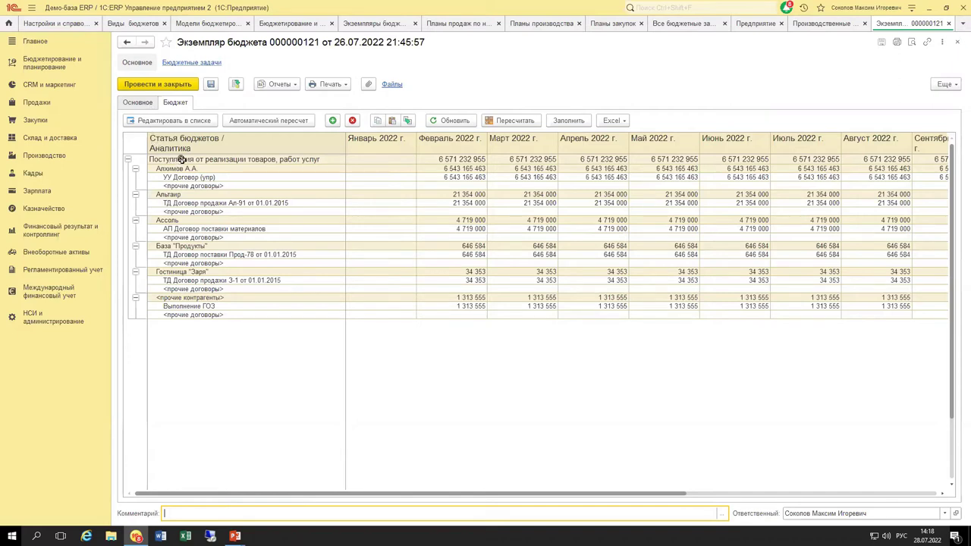
Reselect "020 Бюджет поступлений денежных средств" as the instance's budget type and return to its budget table
left_click(137, 102)
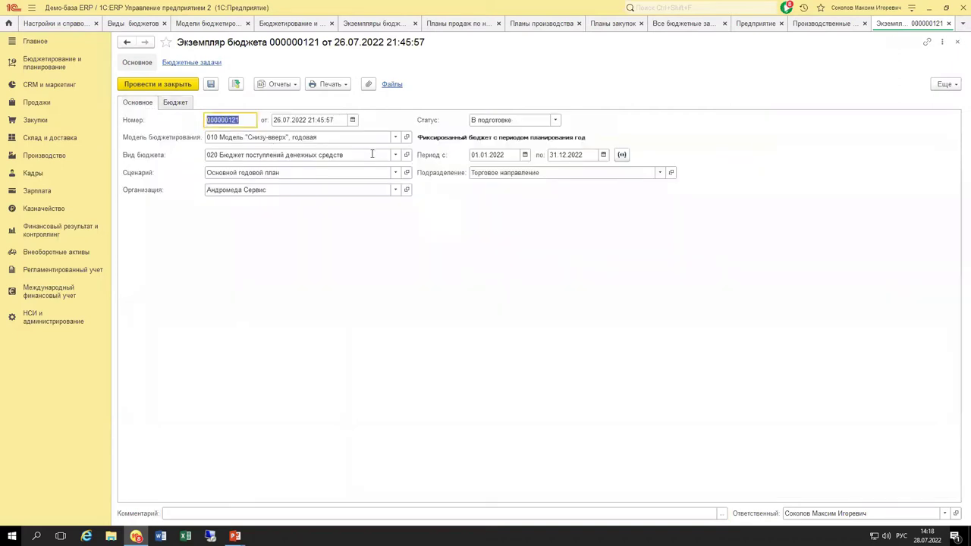
left_click(394, 154)
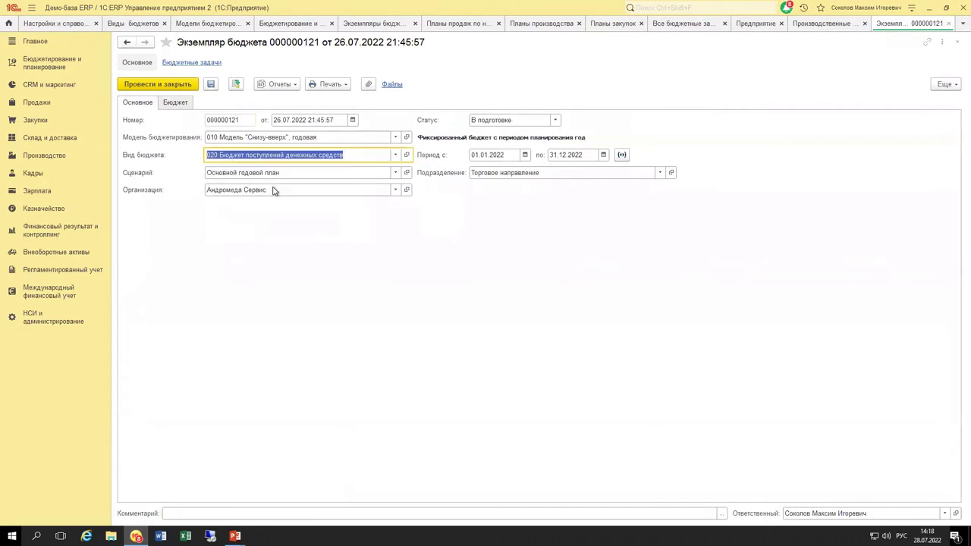
left_click(176, 102)
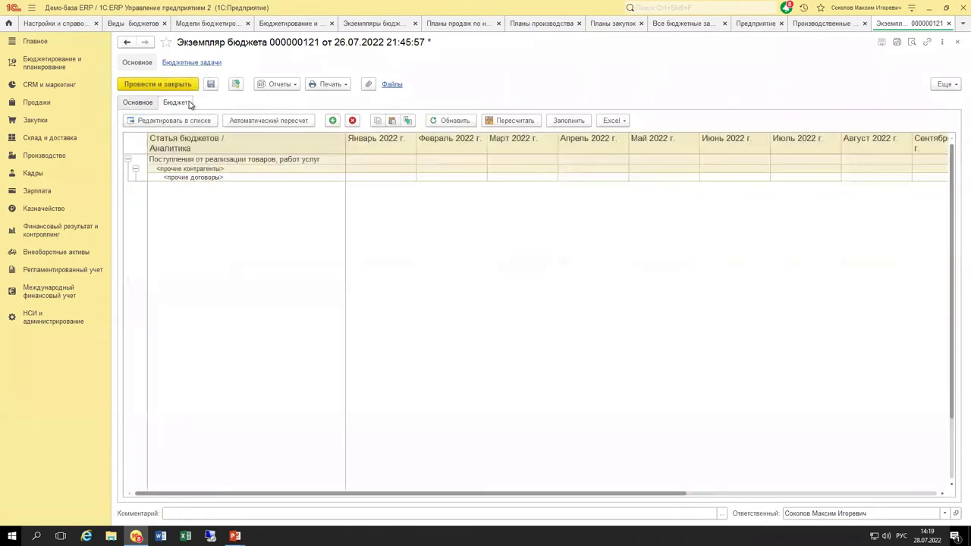
Fill the cash receipts budget table automatically and check the February and March 2022 amounts by counterparty and contract
left_click(241, 169)
left_click(251, 177)
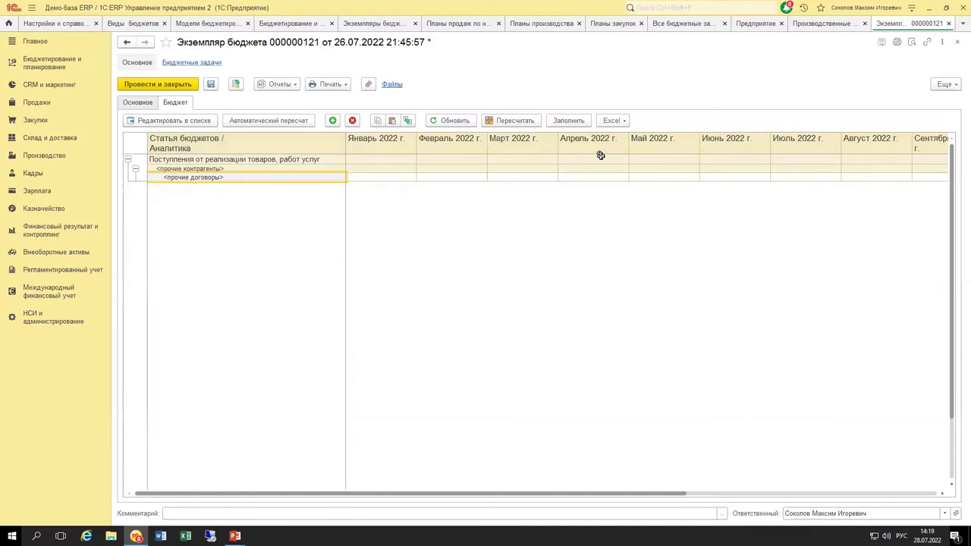
left_click(569, 121)
left_click(546, 289)
left_click_drag(441, 157, 521, 314)
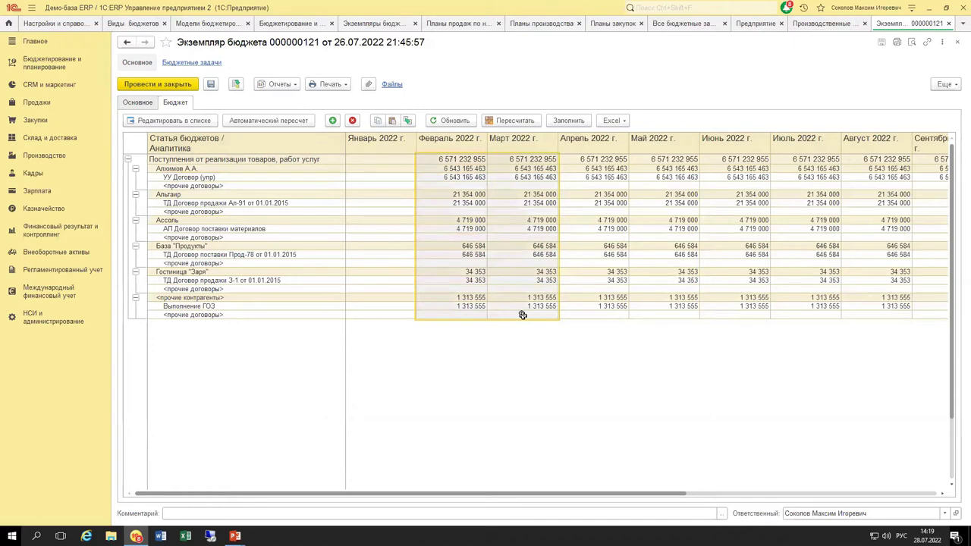
left_click(521, 315)
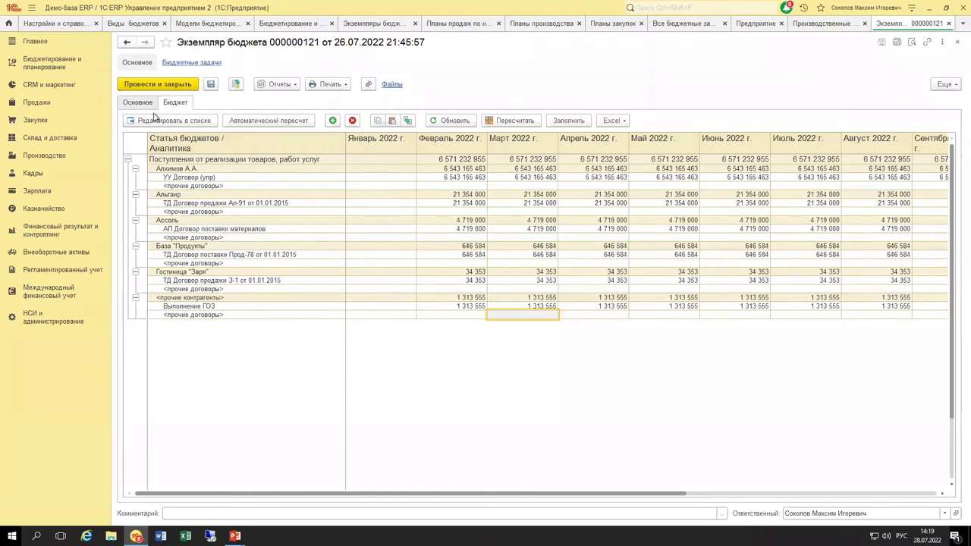
Examine the analytics of the "Поступления от реализации товаров, работ услуг" budget article, then close the article and the budget instance
double_click(199, 159)
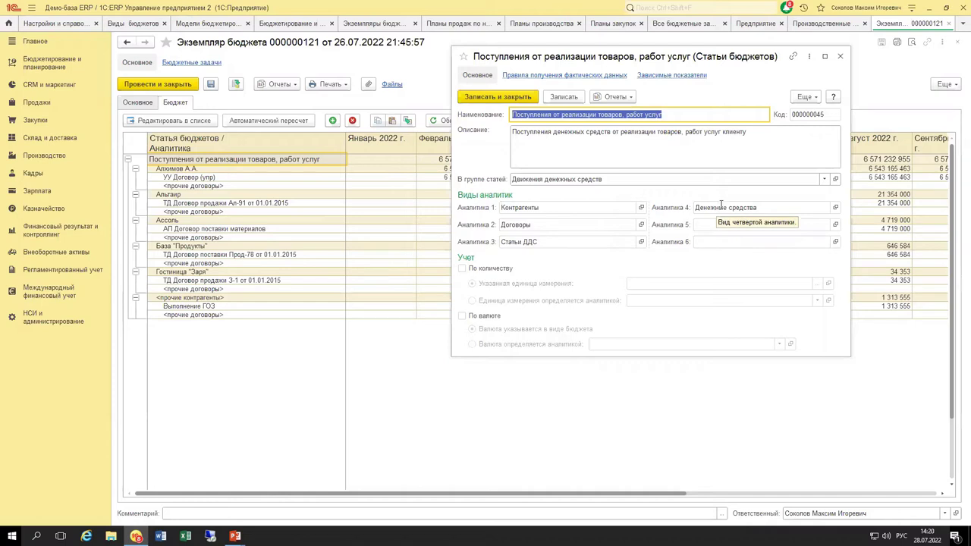
left_click(839, 56)
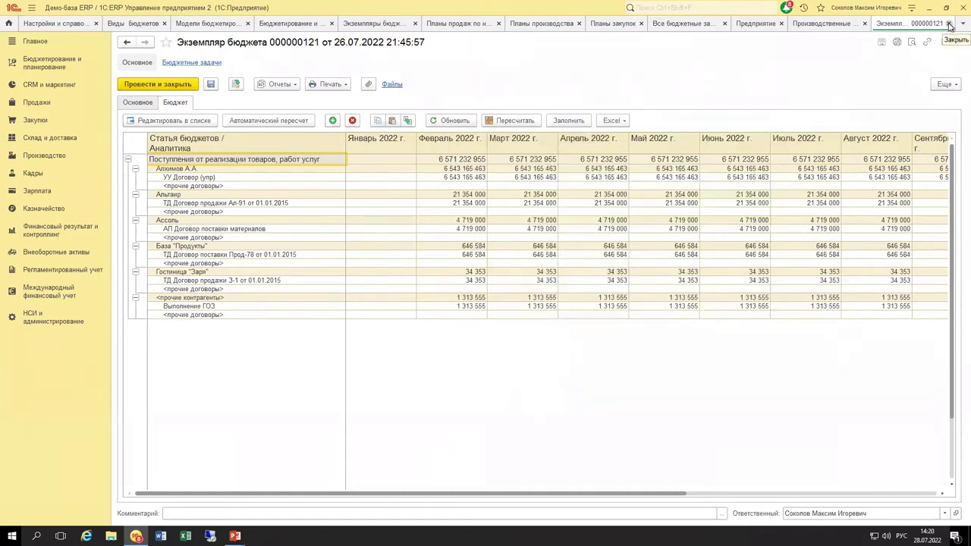
left_click(949, 25)
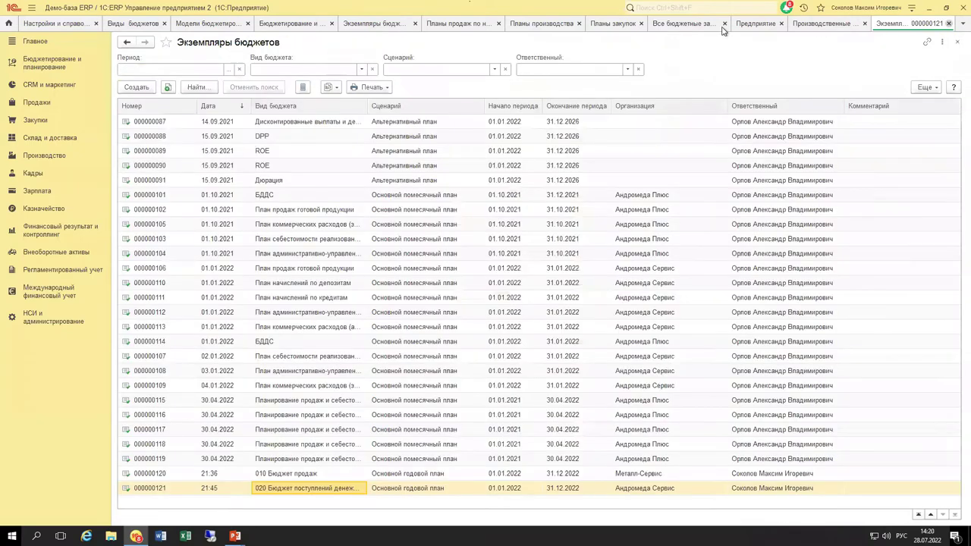
Select "030 Бюджет себестоимости" among the budget types and open the list of planned calculations (Плановые калькуляции) in the production section
left_click(144, 24)
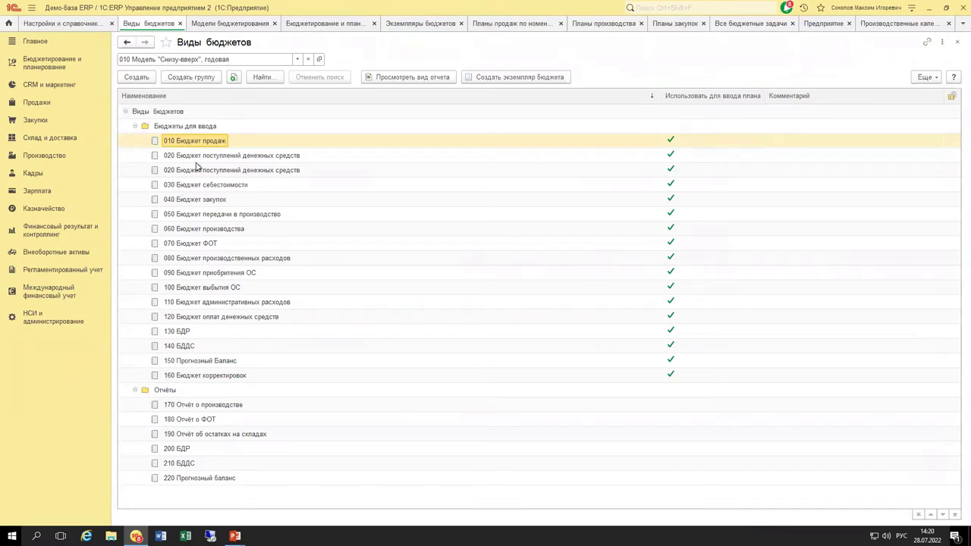
left_click(204, 186)
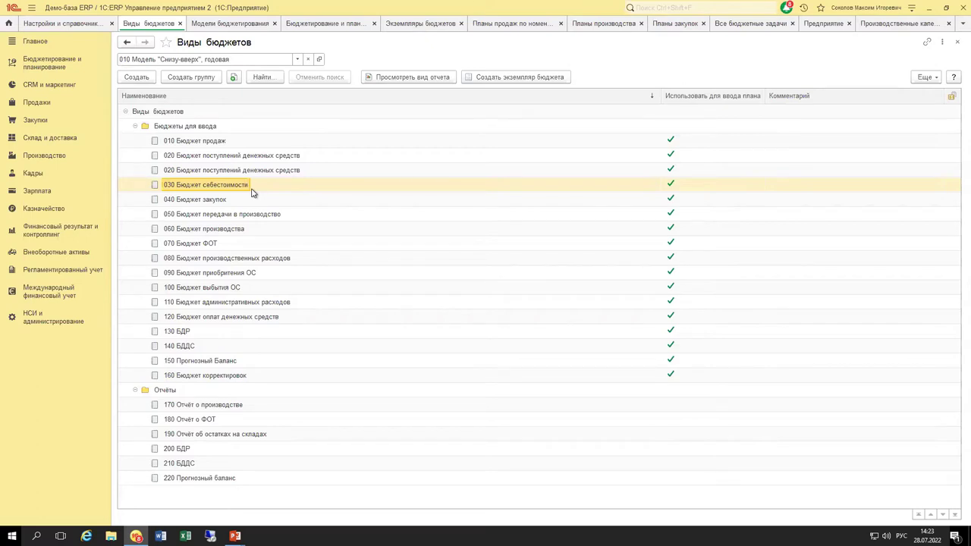
left_click(99, 160)
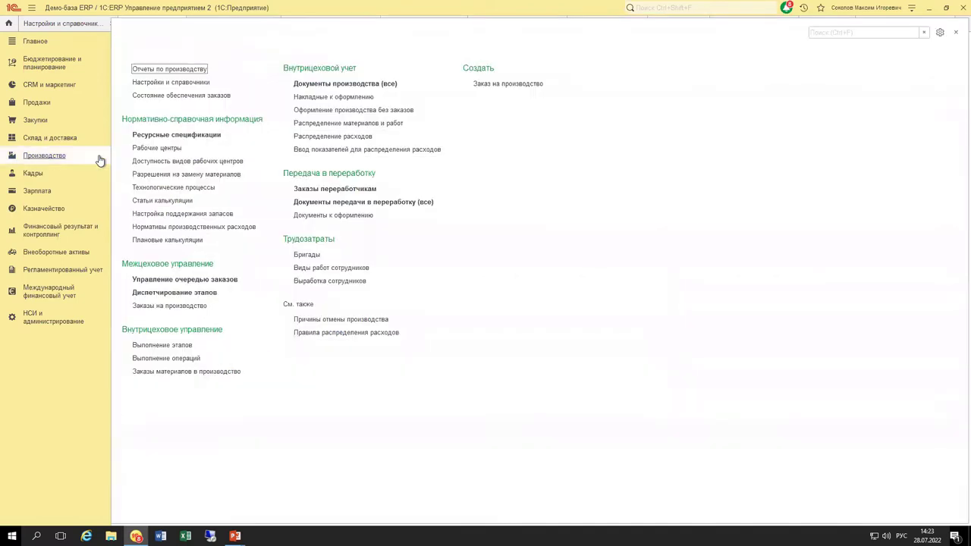
left_click(159, 239)
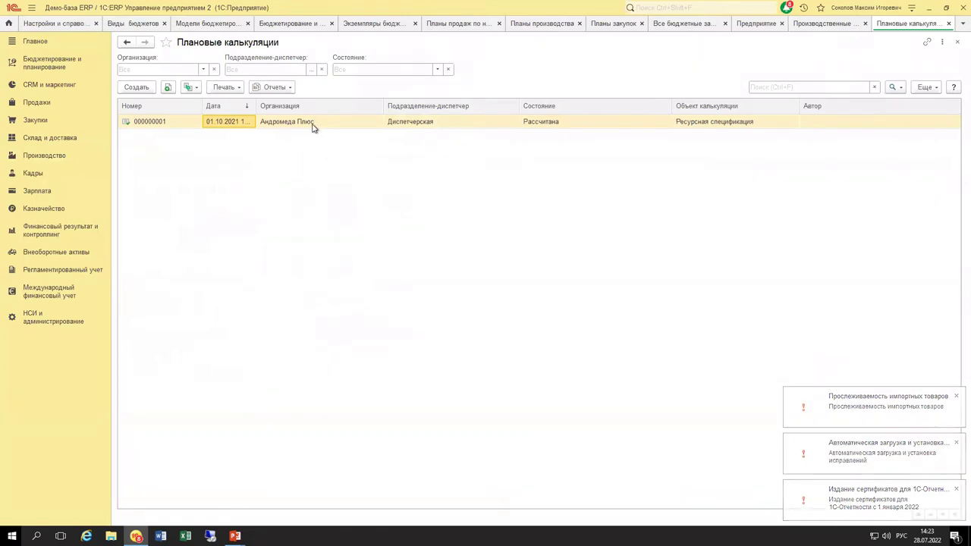
left_click(312, 124)
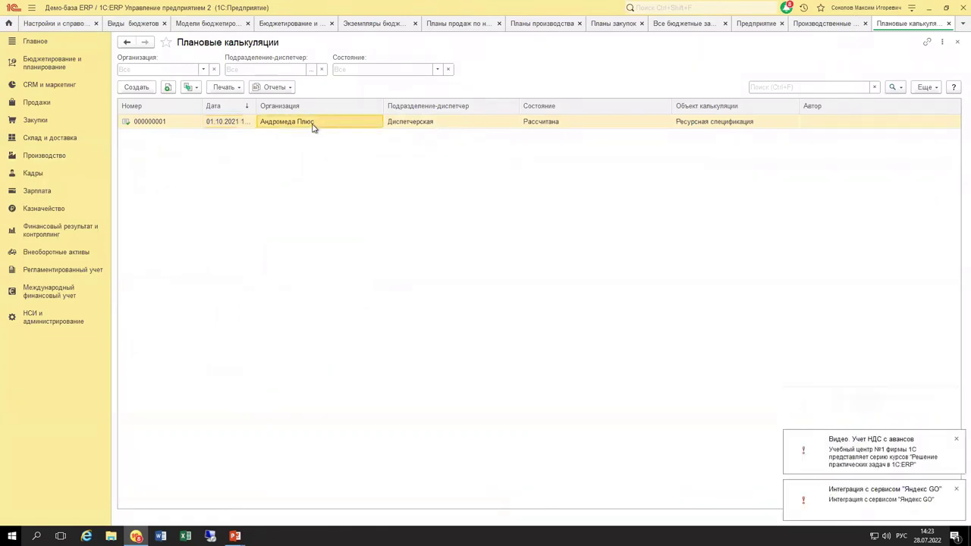
Examine the resource specifications and follow-on documents of the Андромеда Плюс planned calculation, then close it and return to the budget types
double_click(311, 125)
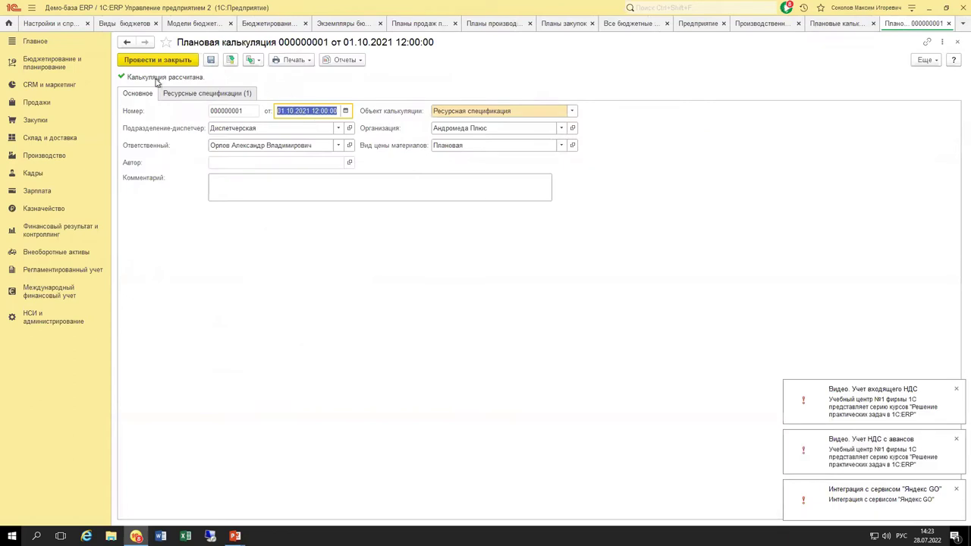
left_click(191, 93)
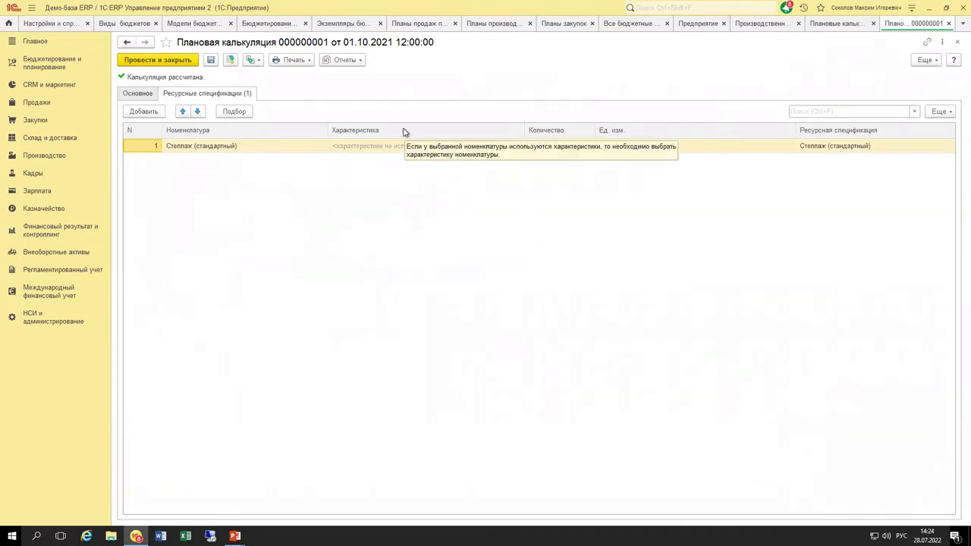
left_click(251, 60)
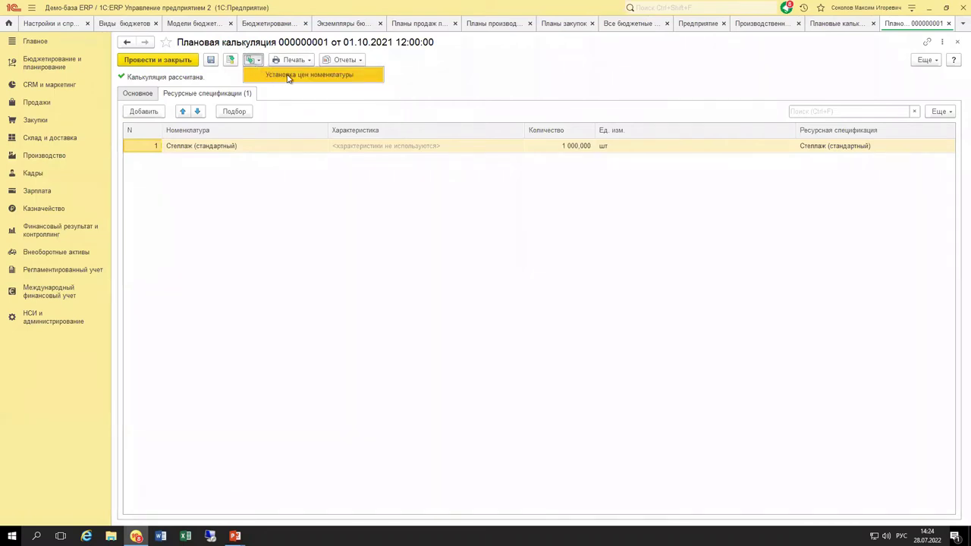
left_click(882, 54)
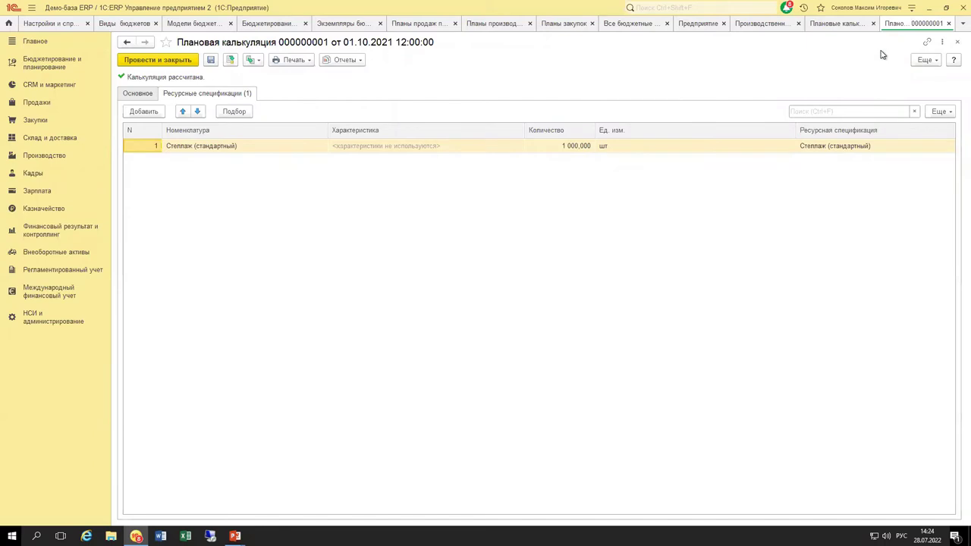
left_click(140, 25)
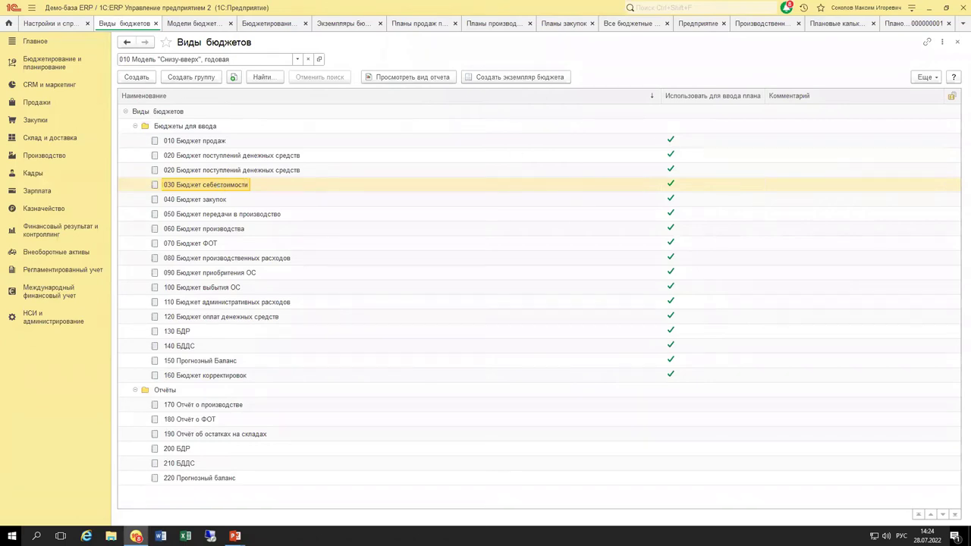
left_click(949, 24)
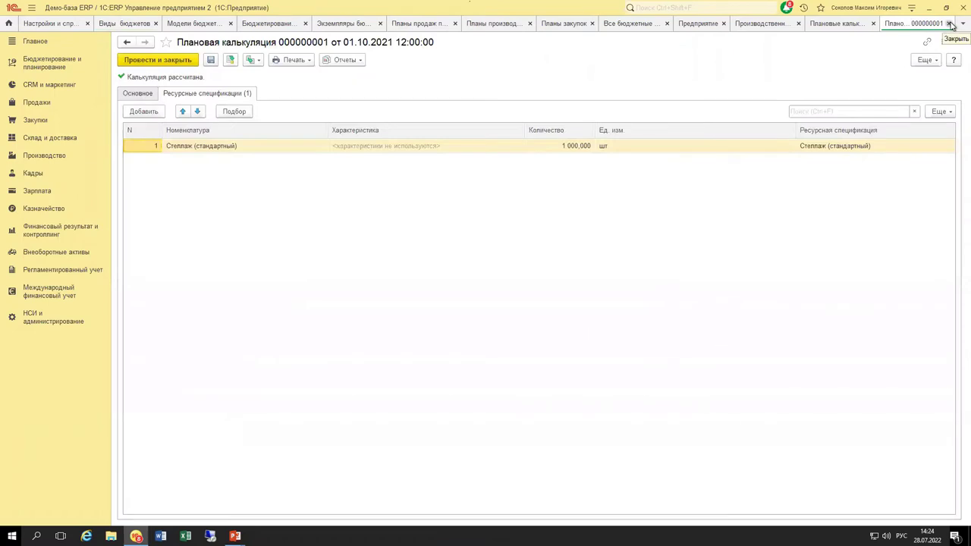
left_click(951, 24)
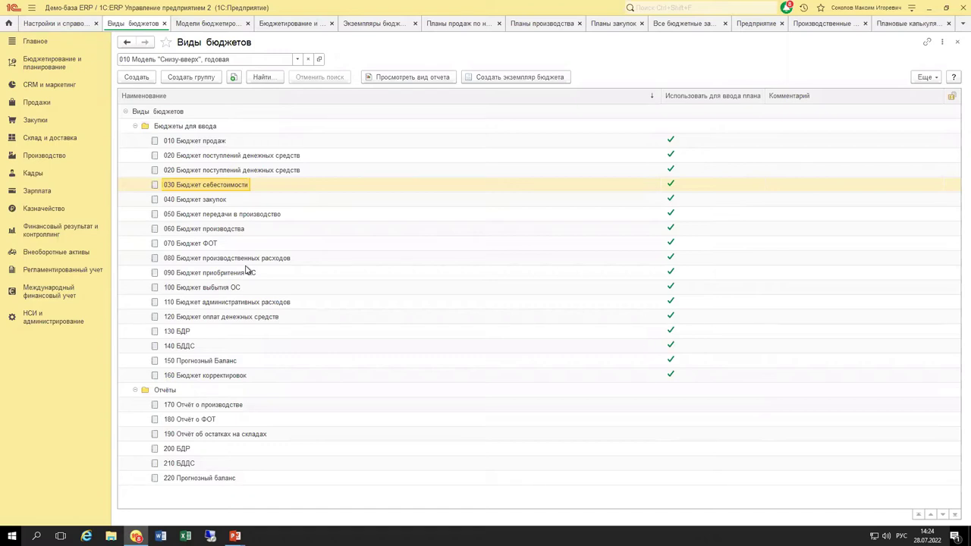
Go through the input budget types one by one from "040 Бюджет закупок" to "120 Бюджет оплат денежных средств"
left_click(231, 202)
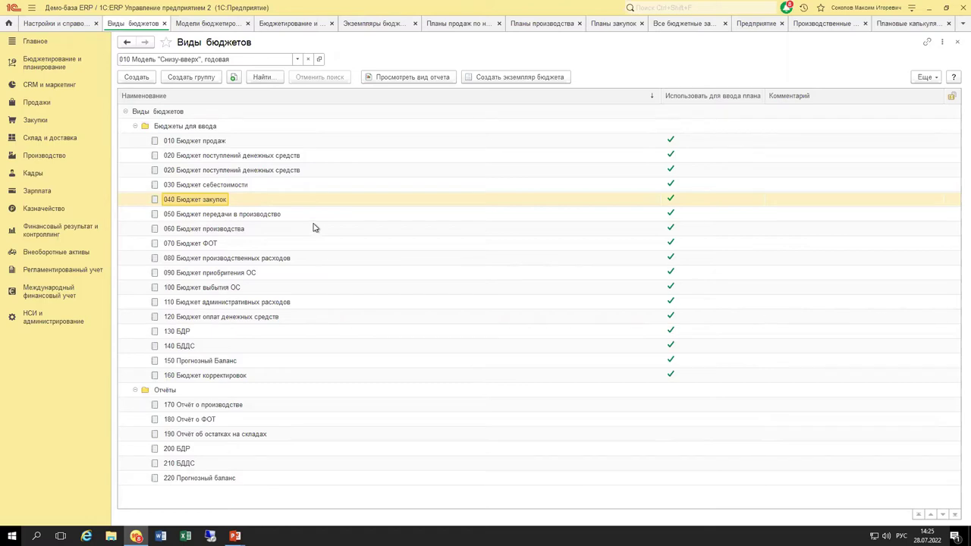
left_click(232, 216)
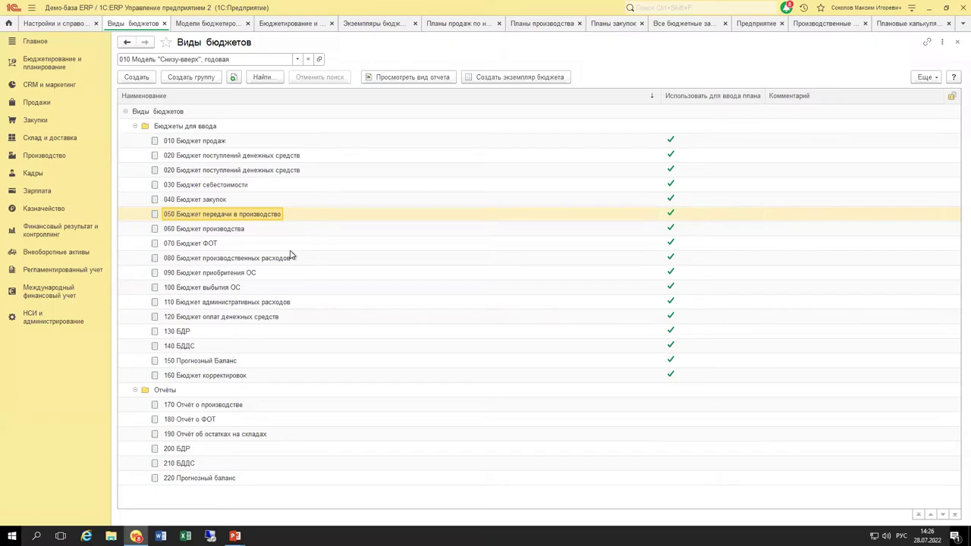
left_click(233, 363)
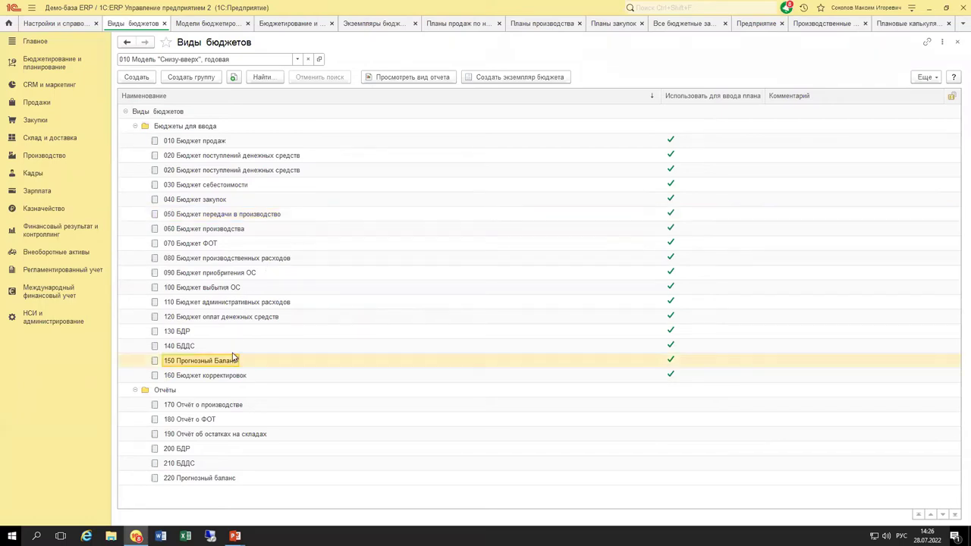
left_click(235, 215)
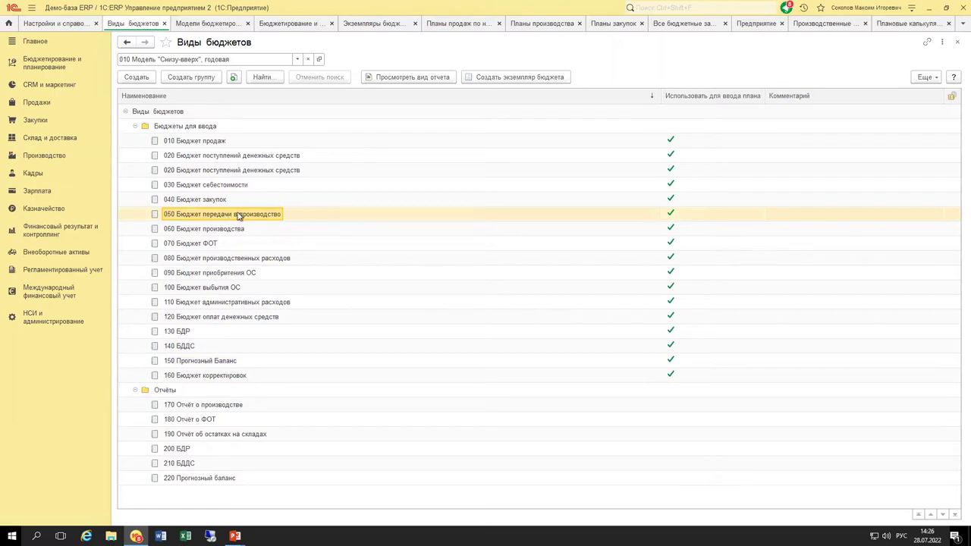
left_click(235, 231)
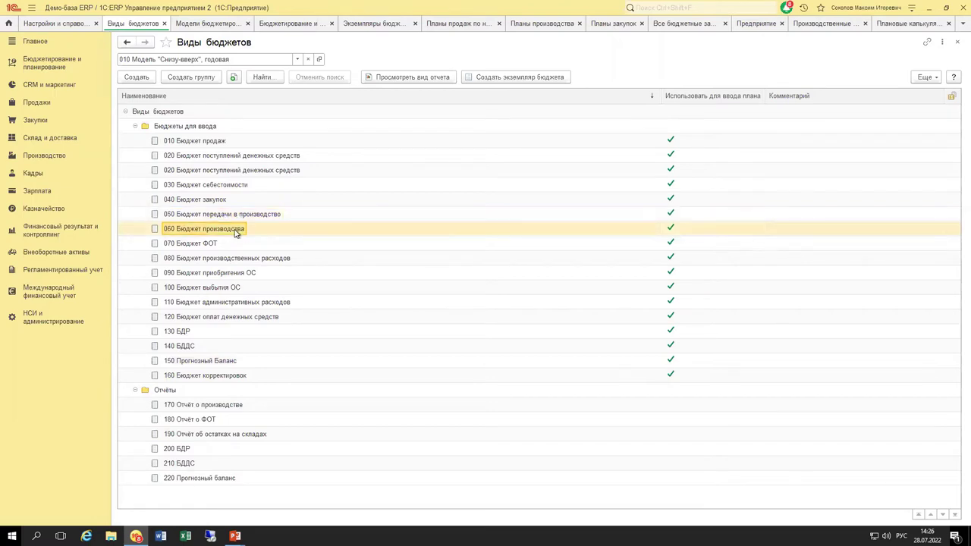
left_click(235, 244)
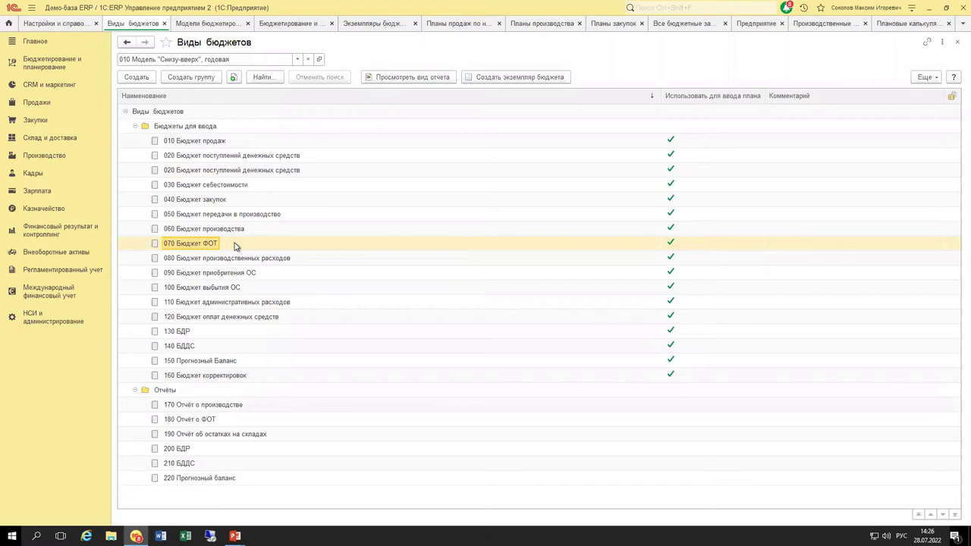
key("Down")
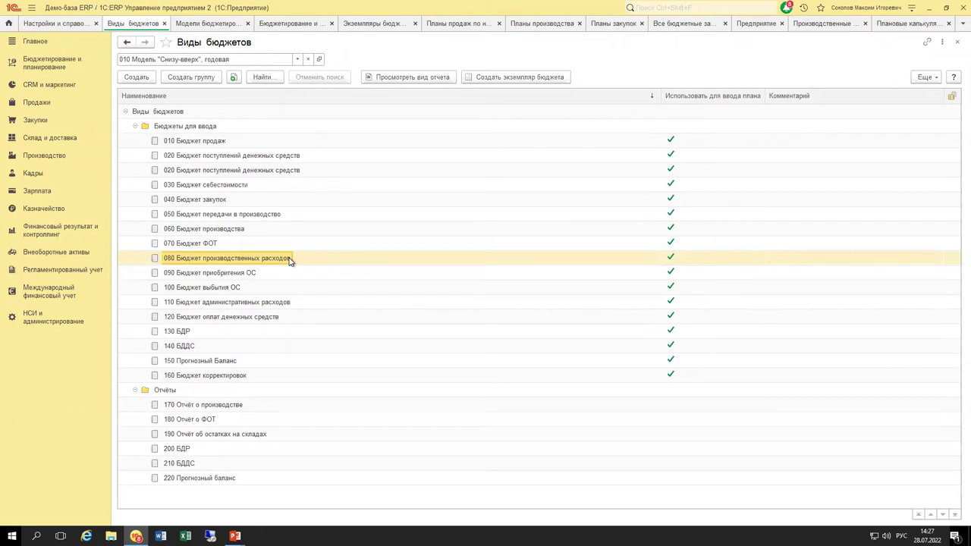
left_click(266, 275)
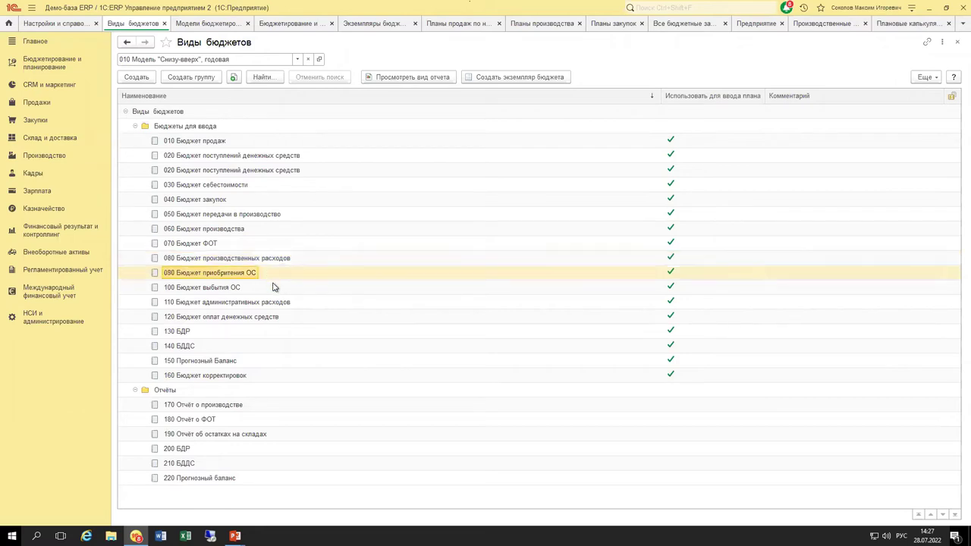
left_click(273, 288)
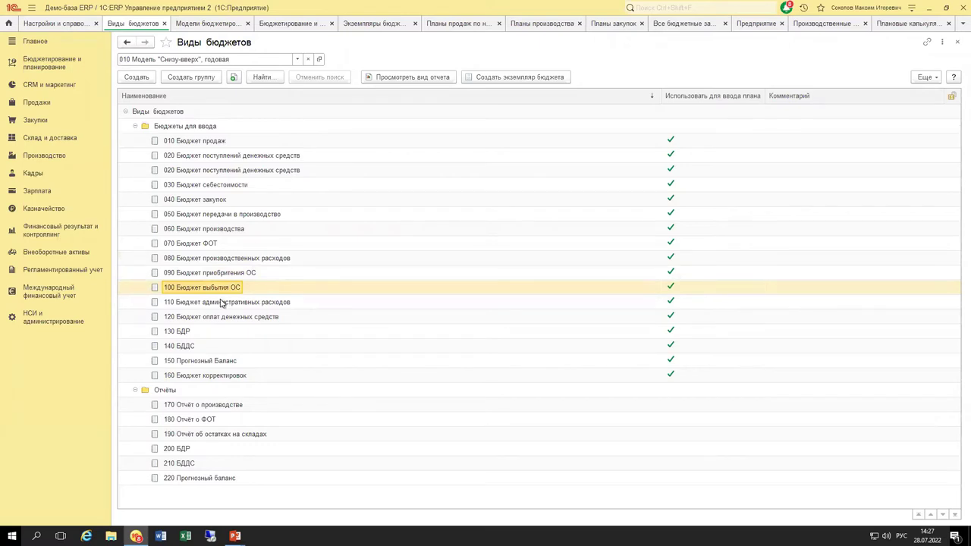
left_click(284, 306)
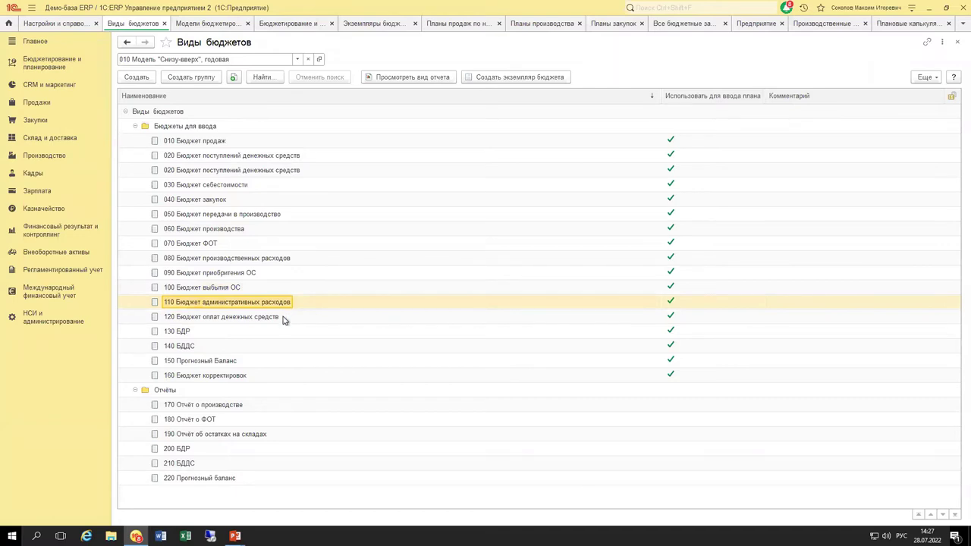
left_click(204, 319)
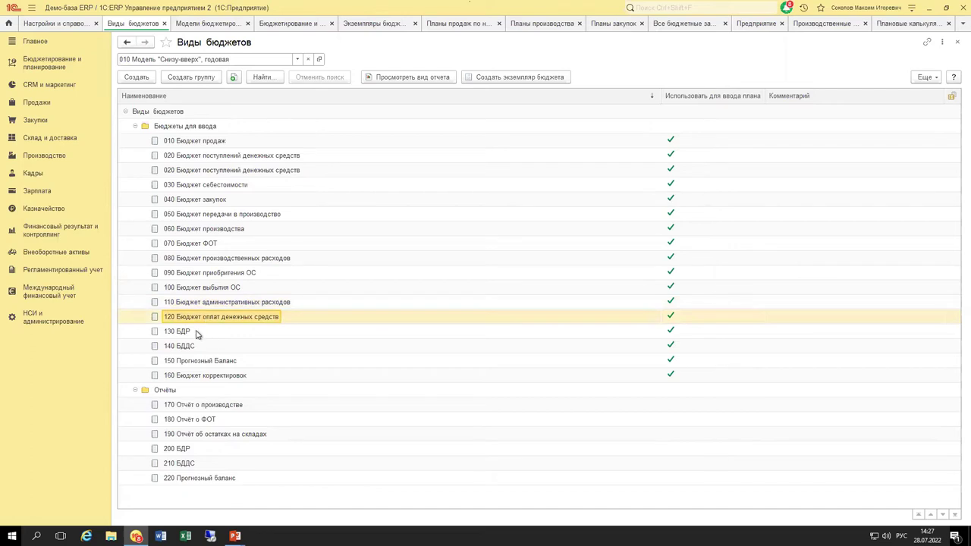
Highlight "130 БДР" through "150 Прогнозный Баланс" as a group, then go through the individual budgets up to "160 Бюджет корректировок"
left_click(197, 334)
left_click(211, 362, "shift")
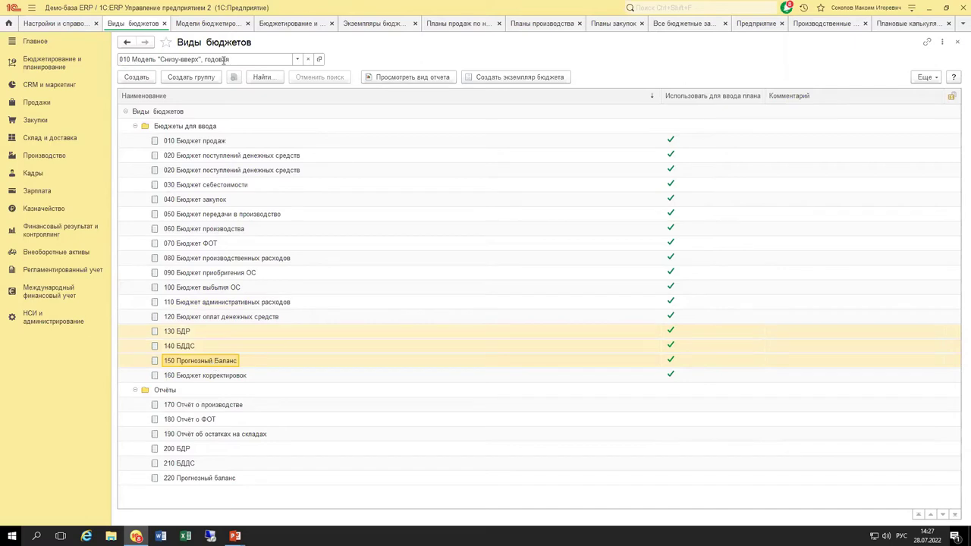
left_click(232, 351)
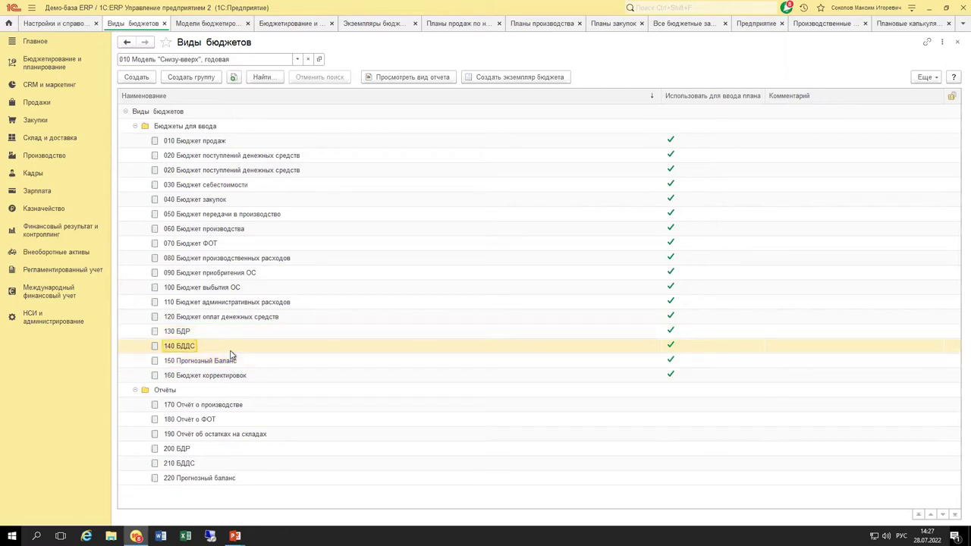
left_click(229, 361)
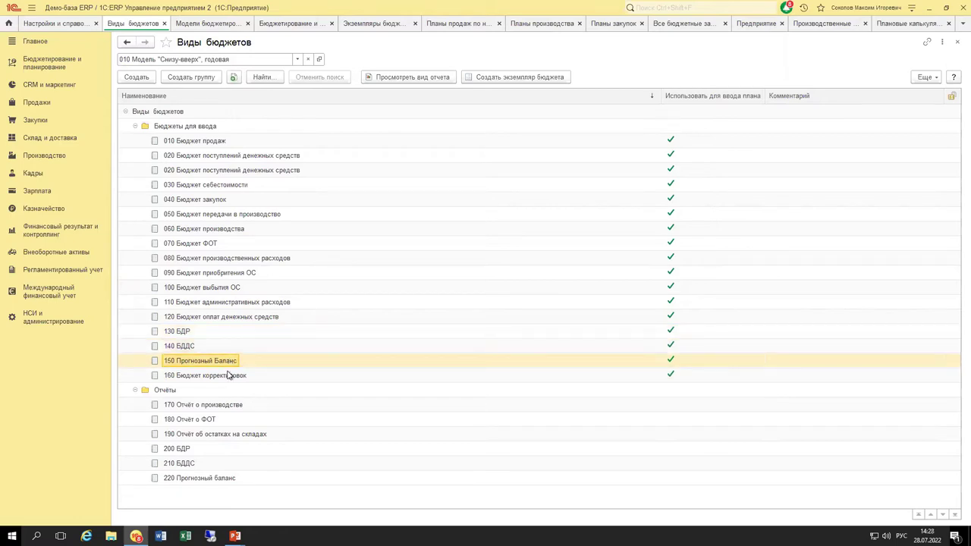
left_click(204, 377)
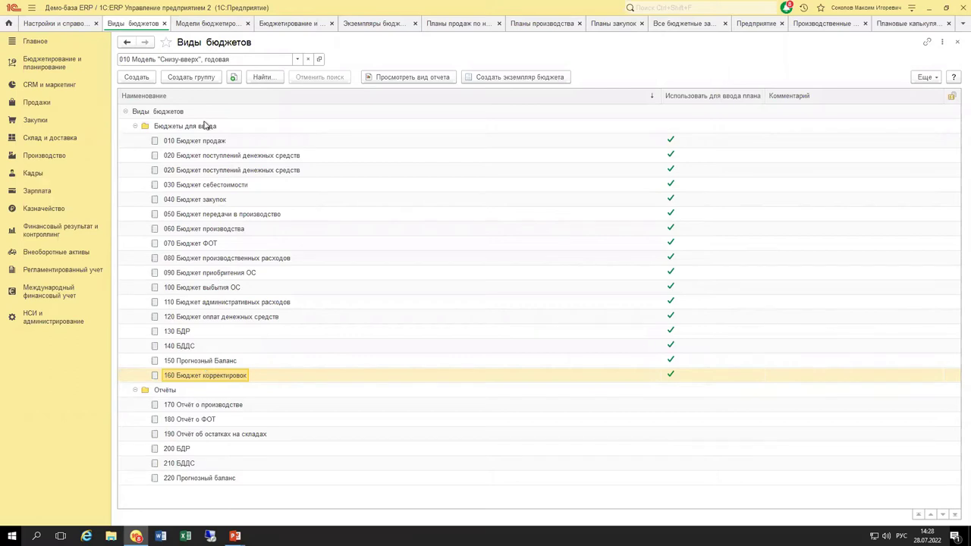
Point out the budget types in the Отчёты group, from "170 Отчёт о производстве" to "220 Прогнозный баланс"
left_click(226, 405)
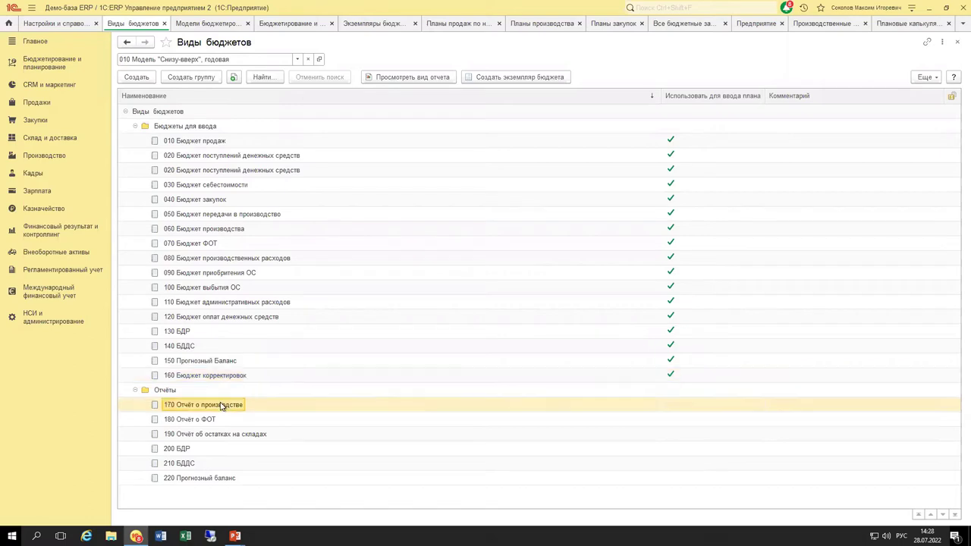
left_click(203, 482)
left_click(217, 407)
Open the budget structure of "010 Бюджет продаж" and bring up its report view
double_click(204, 144)
left_click(195, 81)
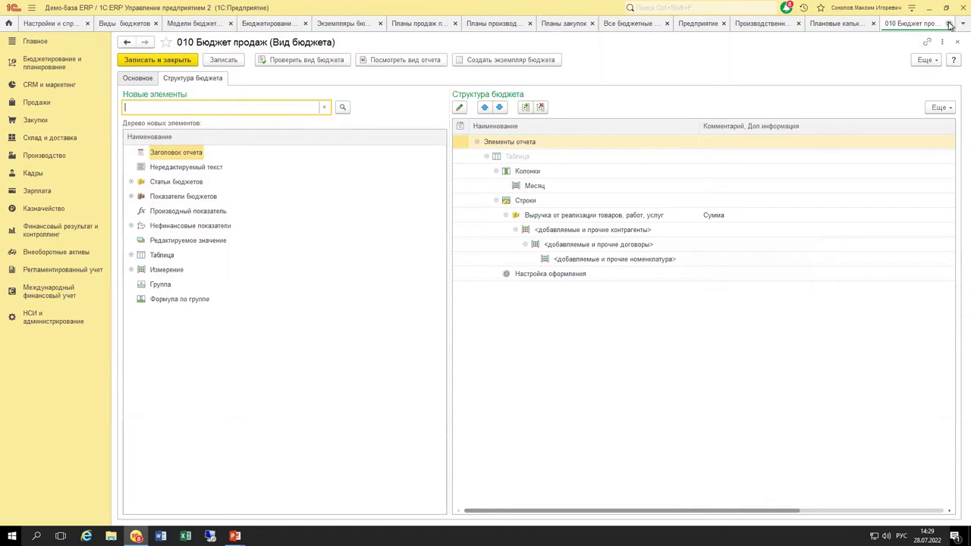
left_click(395, 61)
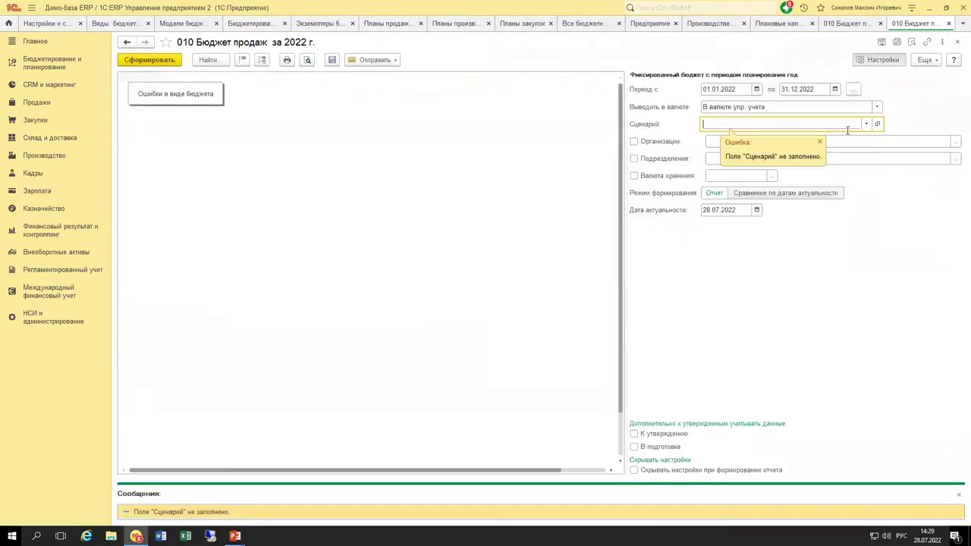
Set the report's scenario to "Основной годовой план" from the "Основная модель" group and generate the 2022 sales budget report
left_click(865, 124)
left_click(769, 153)
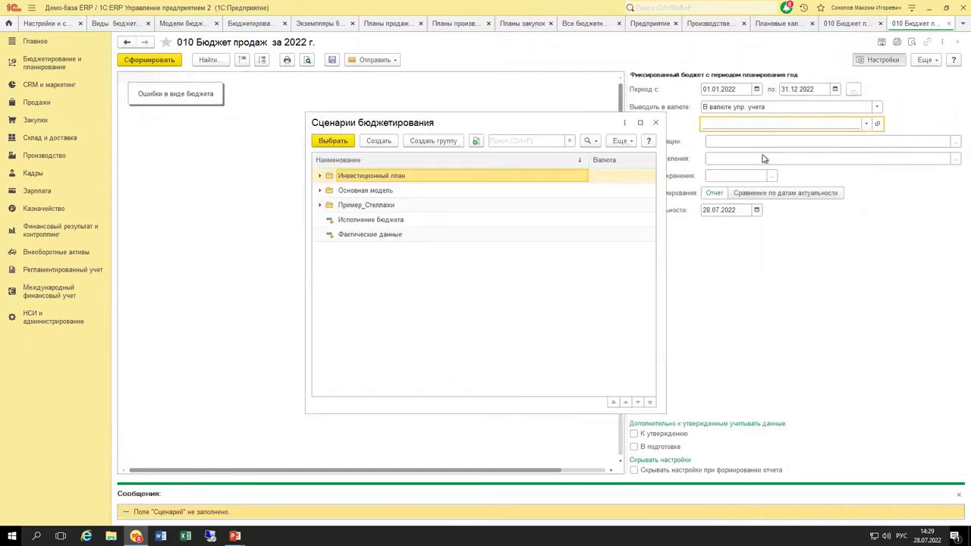
double_click(368, 201)
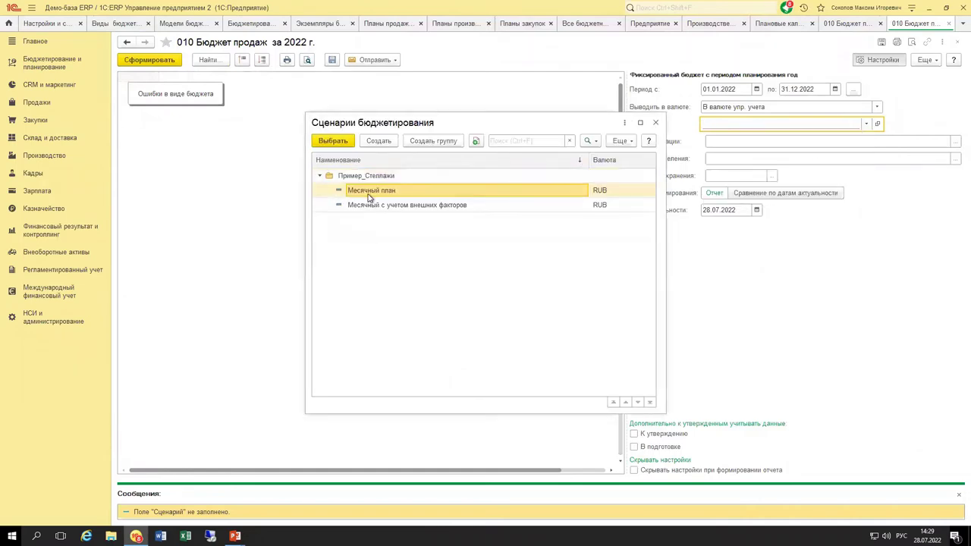
double_click(370, 190)
double_click(369, 191)
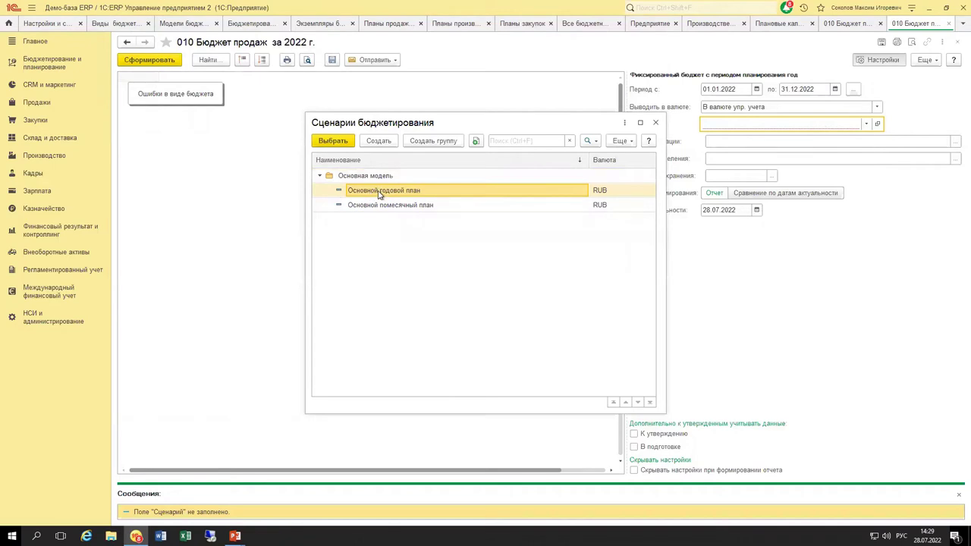
double_click(372, 194)
left_click(167, 65)
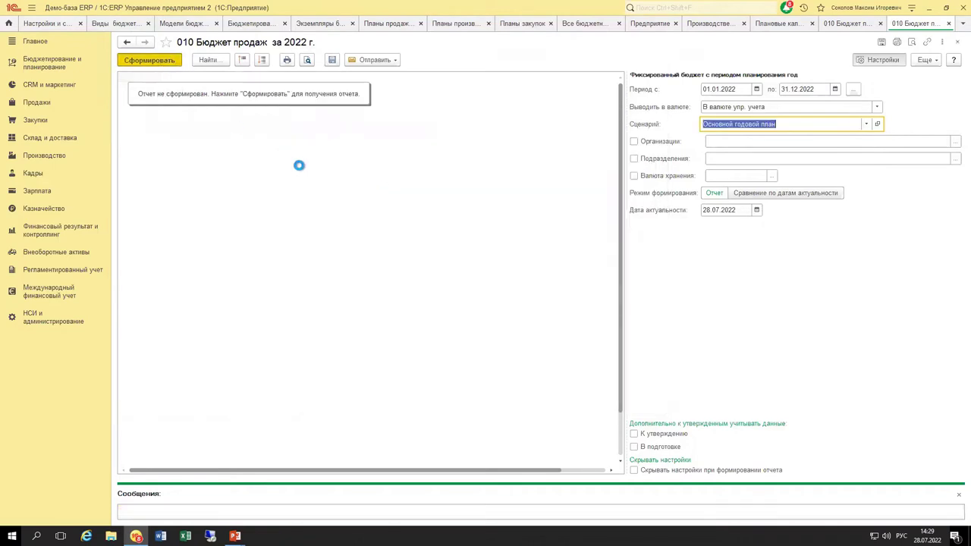
left_click(297, 270)
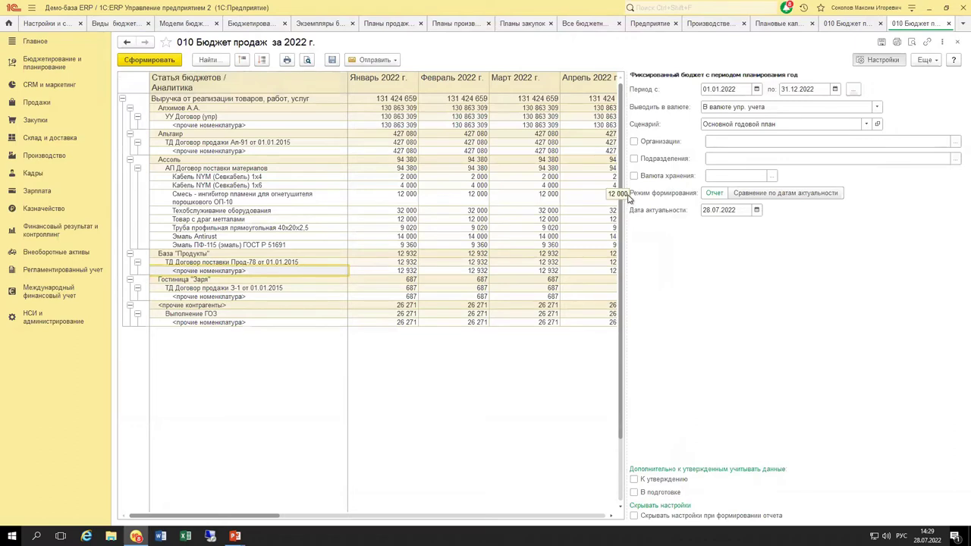
Widen the report area, examine the January amounts in the 2022 sales budget, and close the report and the budget type
left_click_drag(670, 175, 719, 175)
left_click(376, 161)
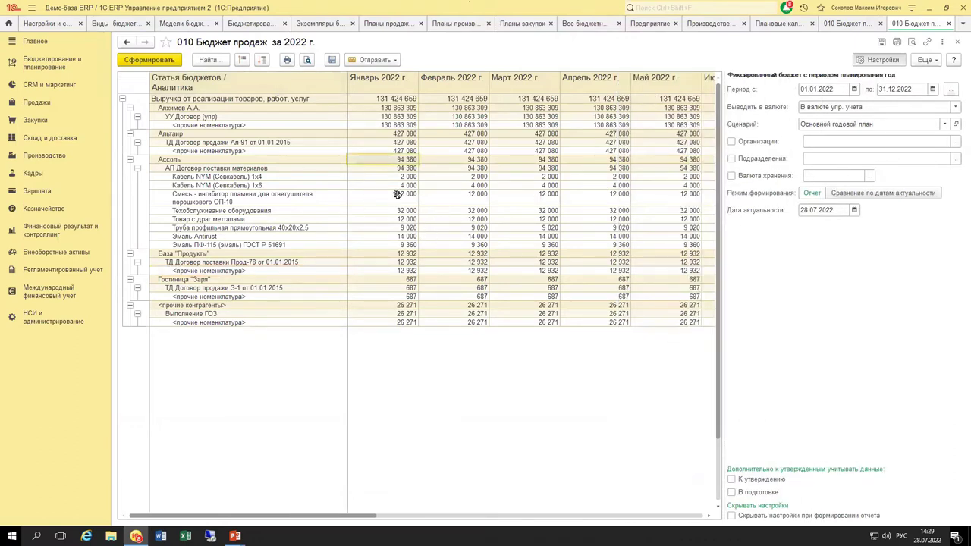
left_click(247, 125)
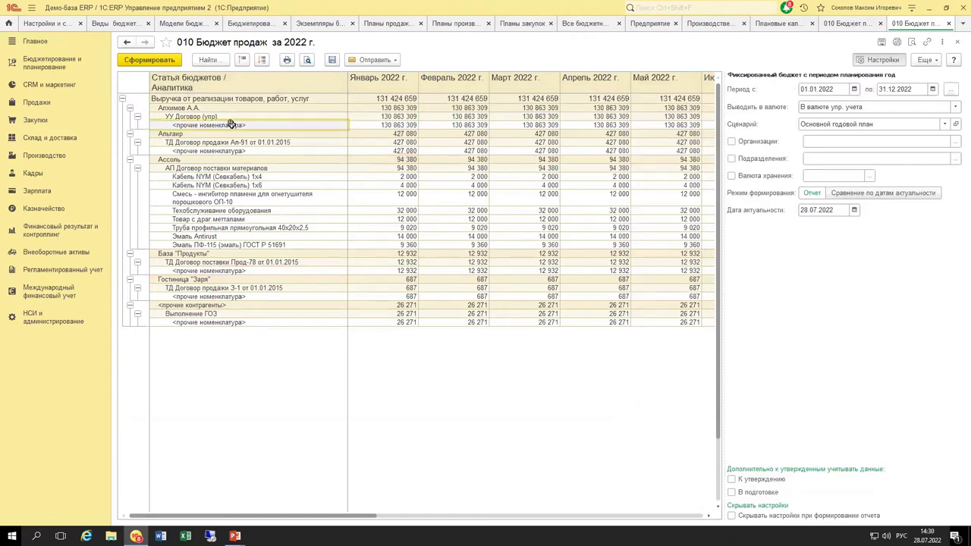
left_click(356, 126)
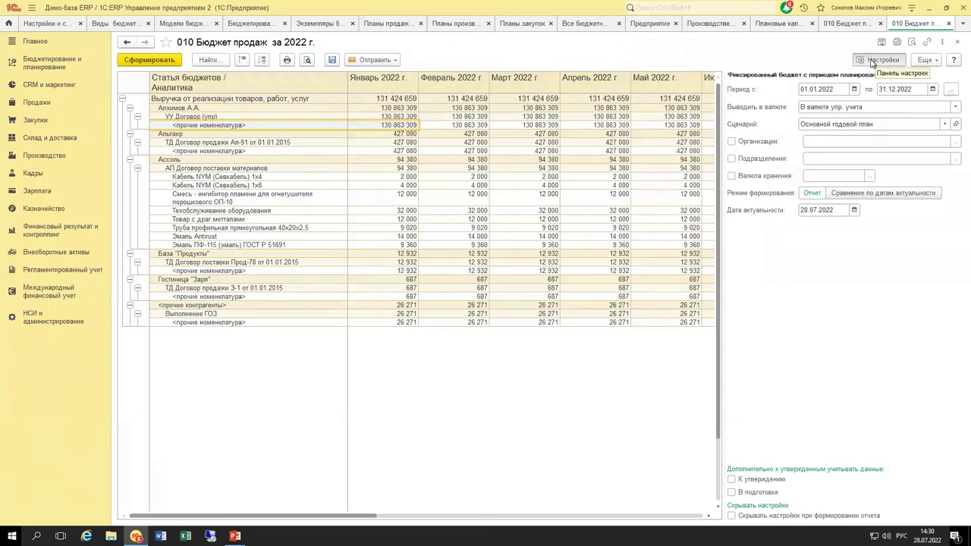
left_click(949, 23)
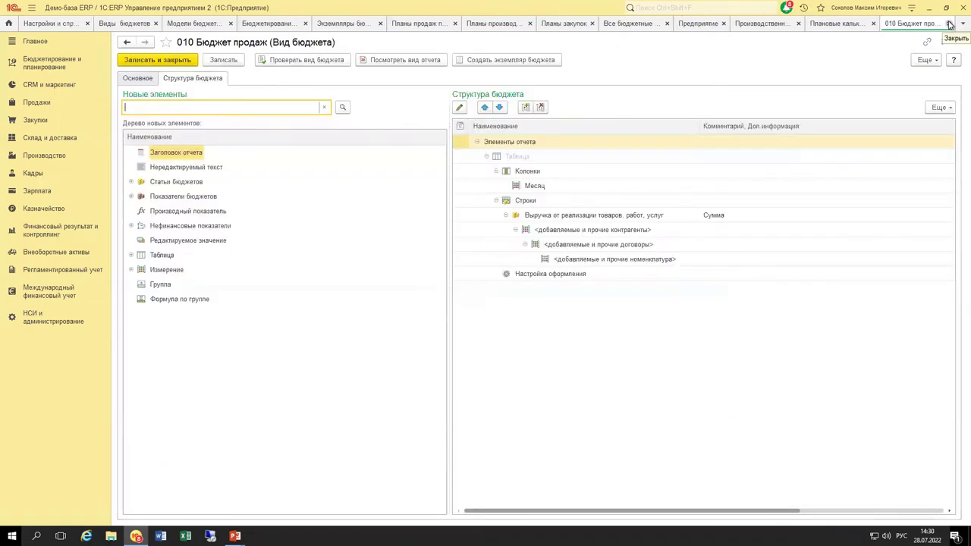
left_click(949, 24)
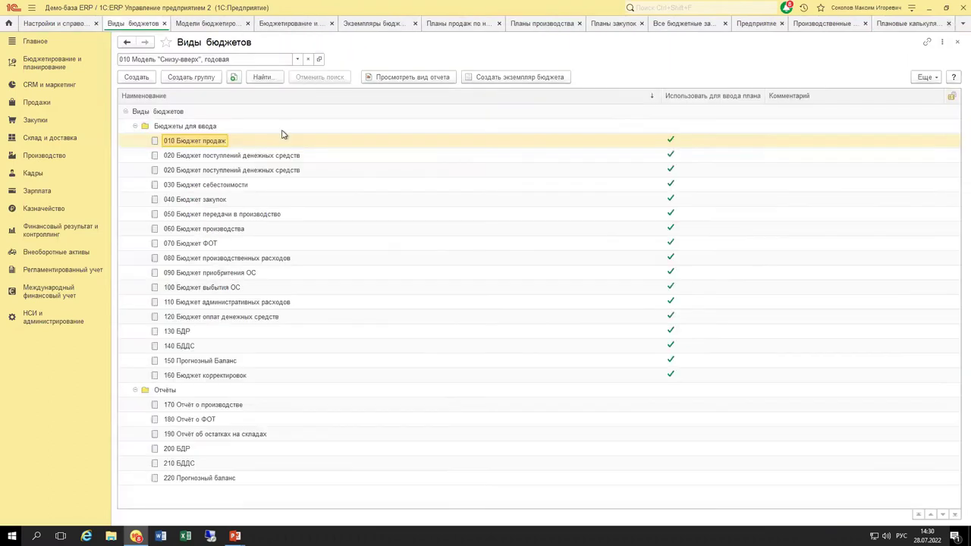
Point out the summary budgets "140 БДДС", "130 БДР" and "150 Прогнозный Баланс" among the budgets for input
left_click(201, 351)
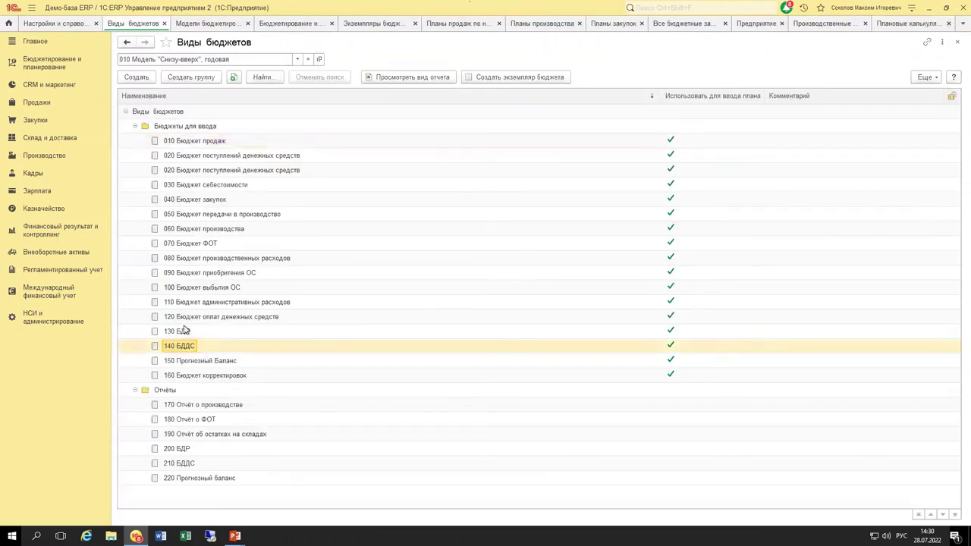
left_click(191, 333)
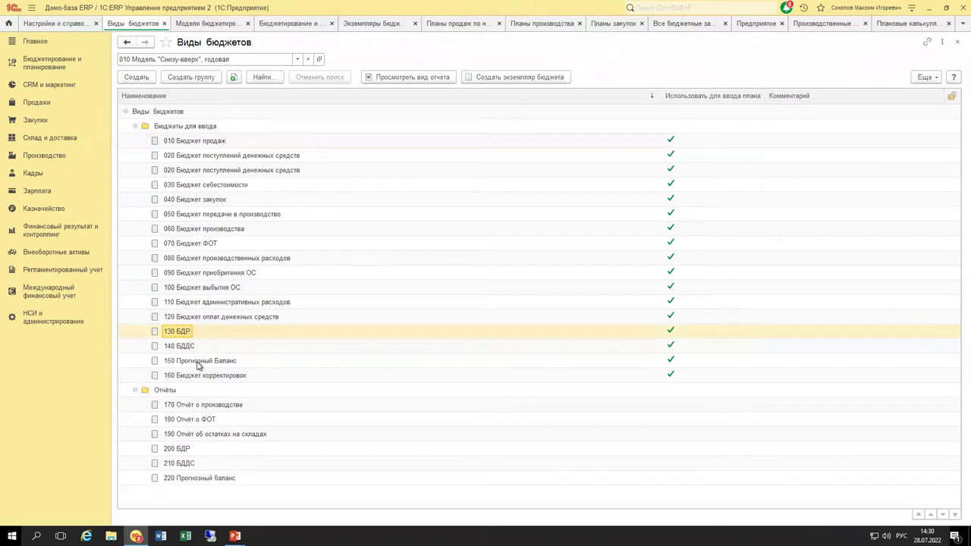
left_click(199, 362)
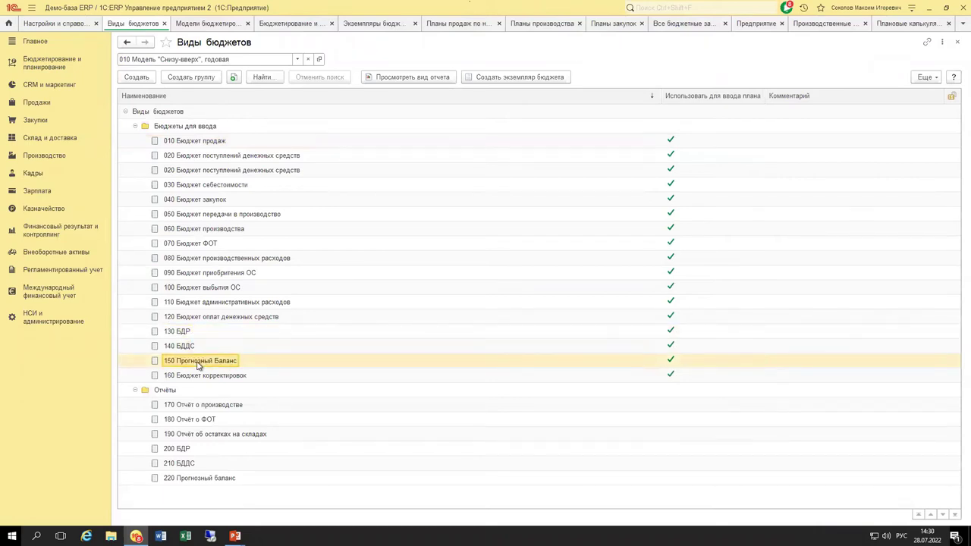
left_click(193, 333)
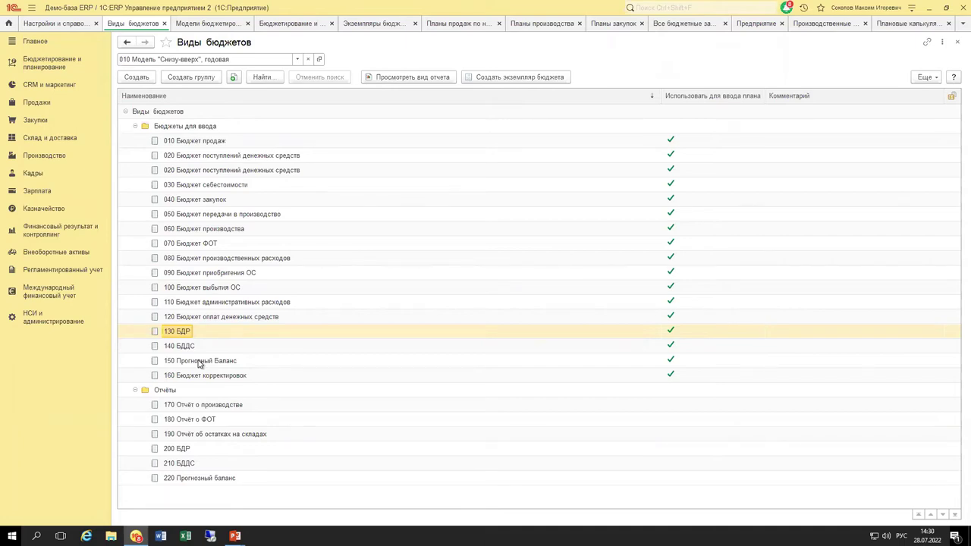
Highlight budgets "010 Бюджет продаж" through "120 Бюджет оплат денежных средств", then reports "200 БДР" through "220 Прогнозный баланс", and point out "190 Отчёт об остатках на складах"
left_click(219, 319)
left_click(208, 140, "shift")
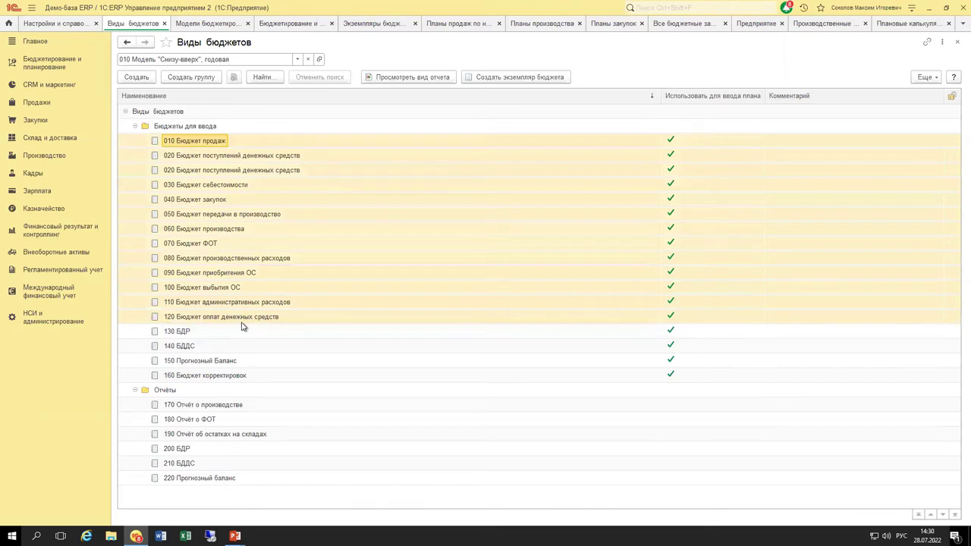
left_click(196, 451)
left_click(207, 480, "shift")
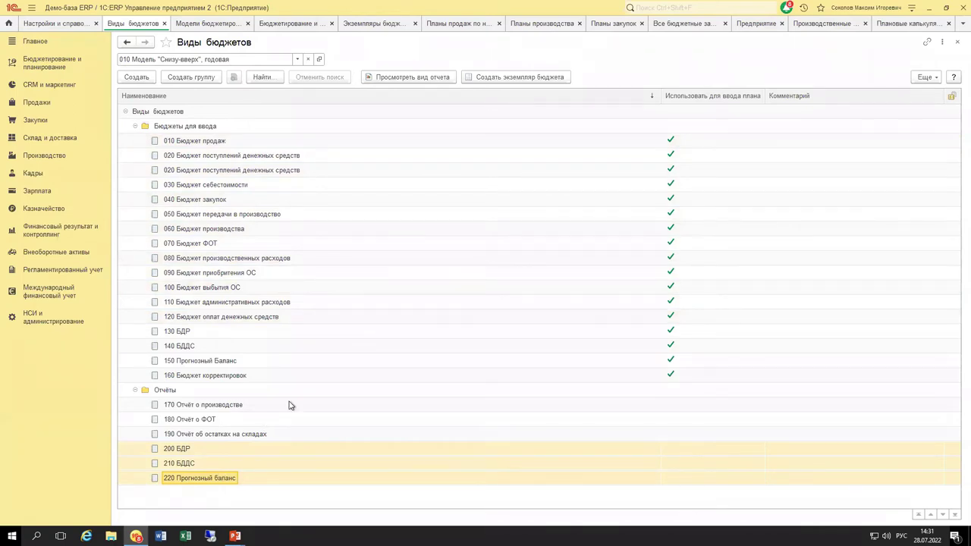
left_click(212, 435)
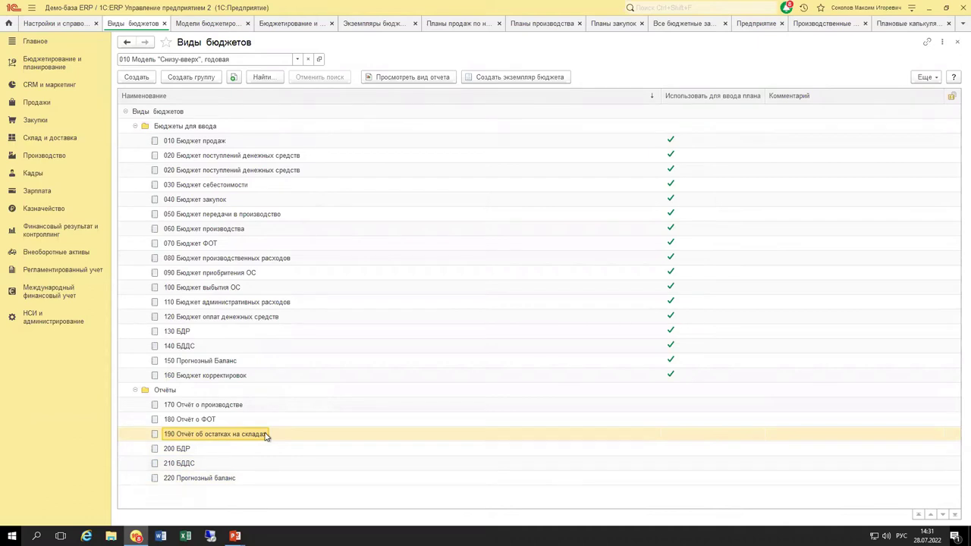
Show the full list of budgeting models, highlight models 010 through 100, and close the list without changing the model
left_click(297, 59)
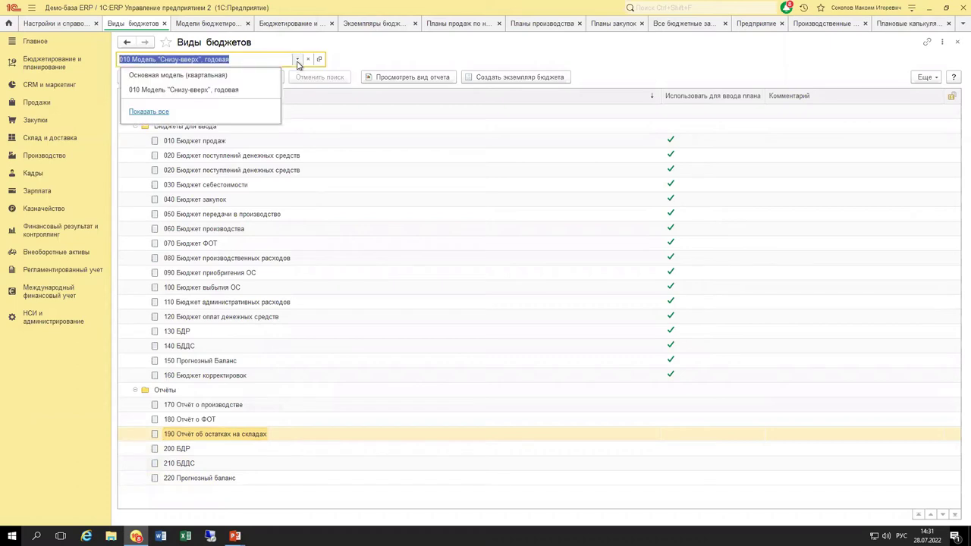
left_click(158, 114)
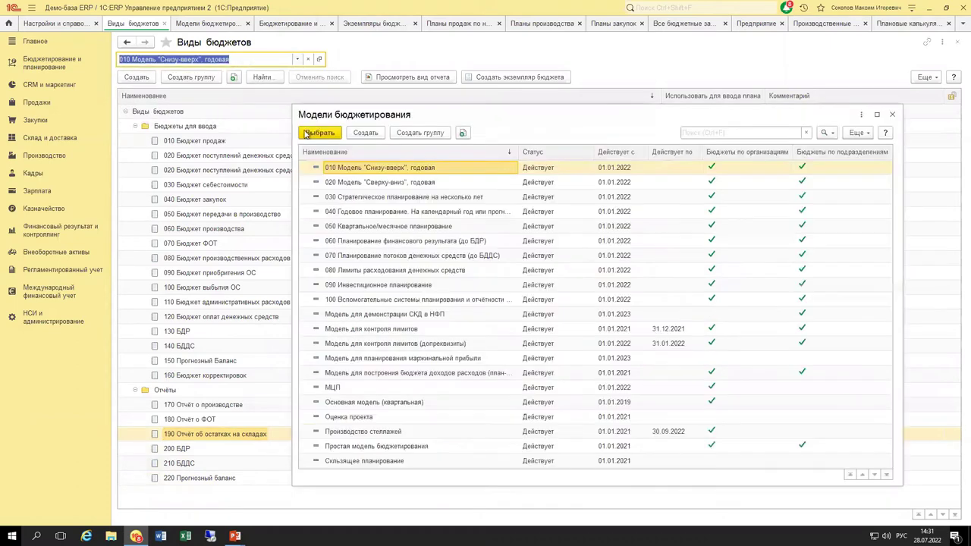
left_click(360, 301, "shift")
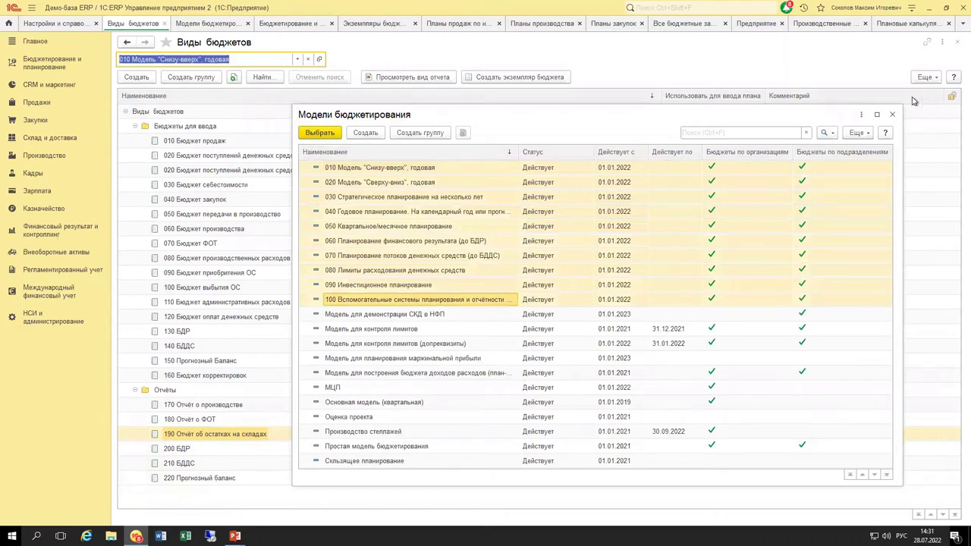
left_click(892, 115)
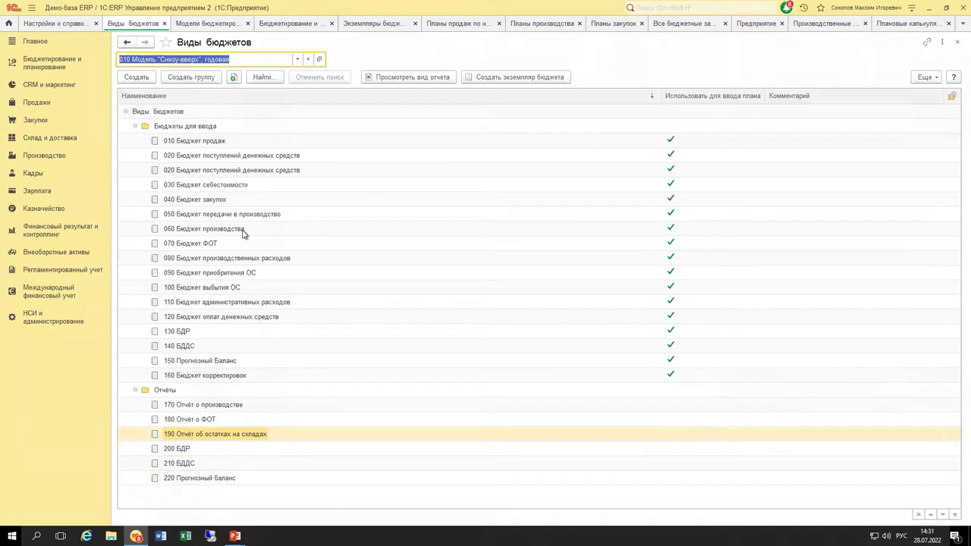
Point out "010 Бюджет продаж" and open the list of budget instances, "Экземпляры бюджетов"
left_click(199, 143)
left_click(360, 29)
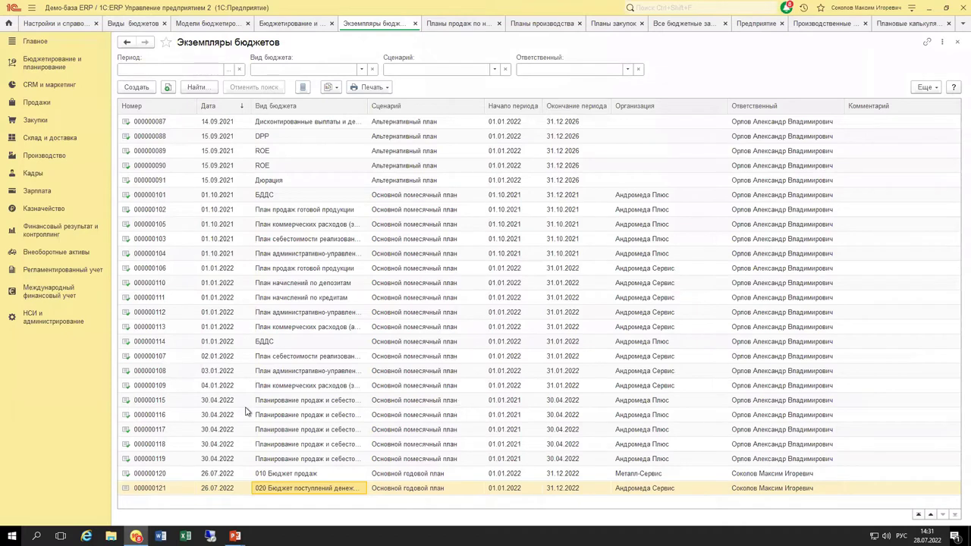
left_click(44, 70)
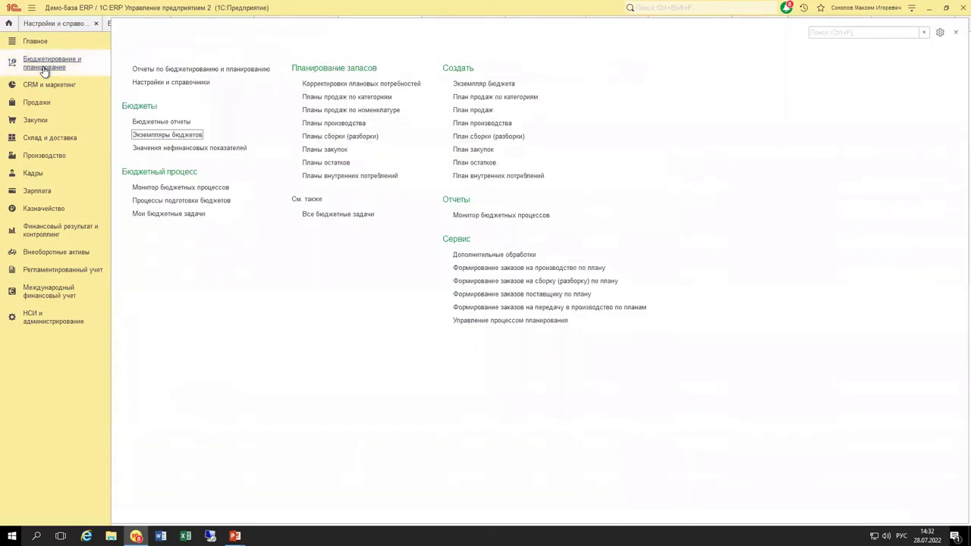
left_click(154, 136)
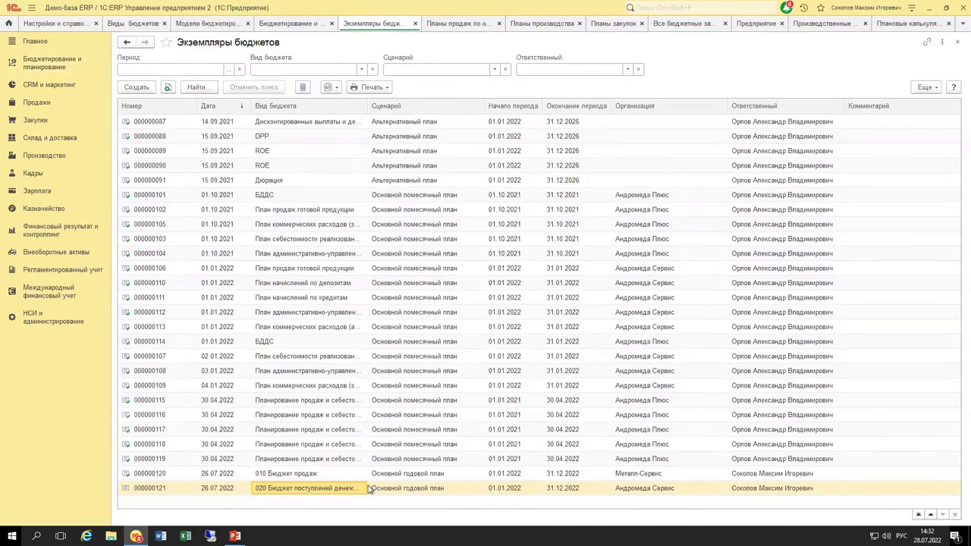
Show the blank form of a new budget instance and close it, then view the existing "010 Бюджет продаж" instance and close it
left_click(136, 90)
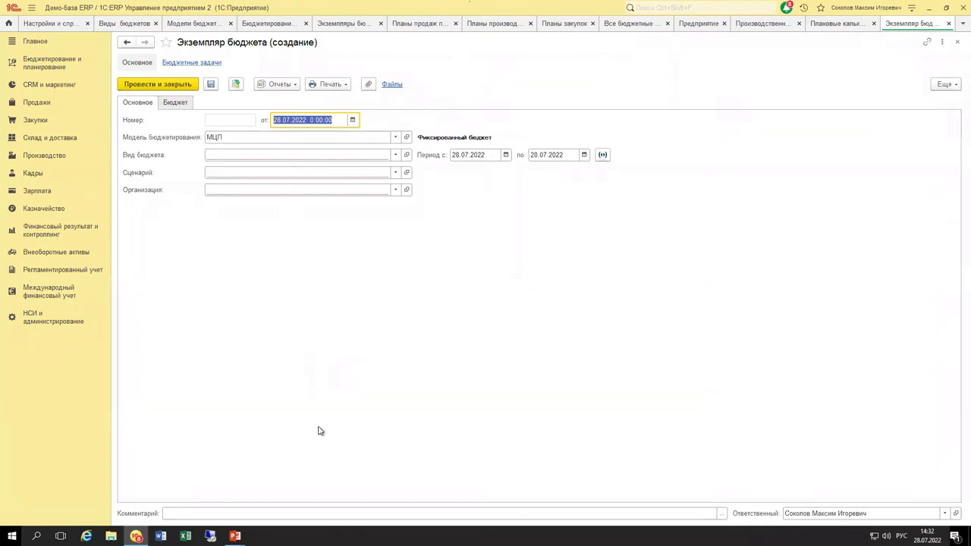
key("Escape")
double_click(326, 472)
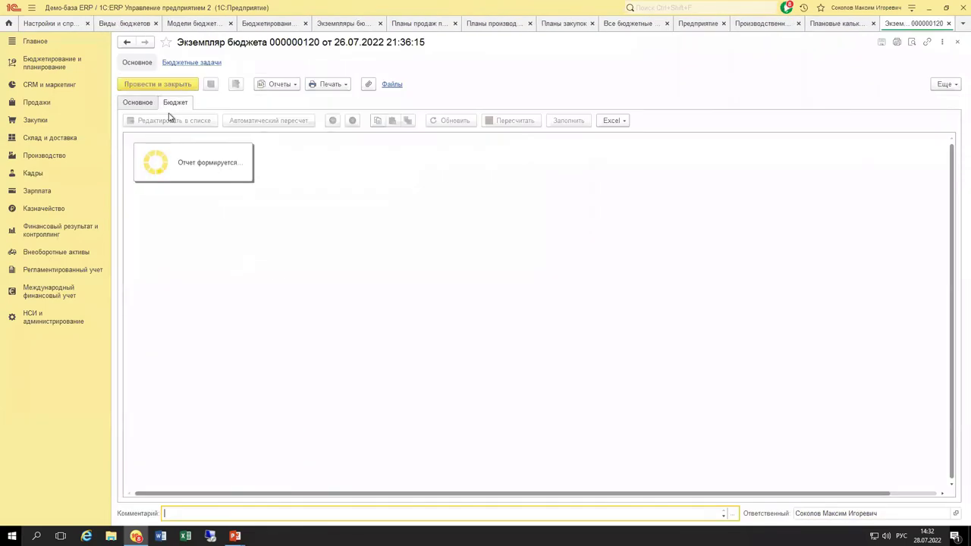
key("Escape")
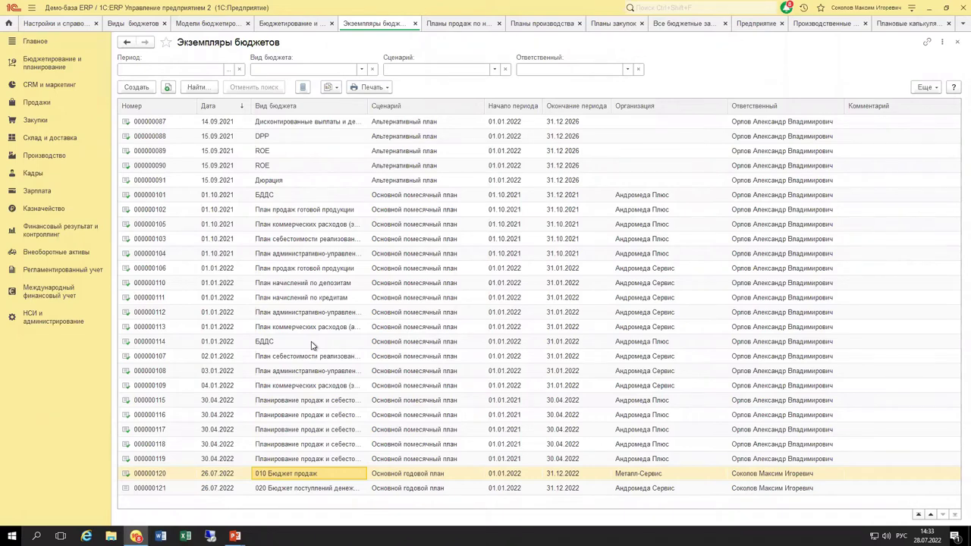
Open "Мои бюджетные задачи" and check the list with the "Только не выполненные" filter off, then turn the filter back on
left_click(74, 65)
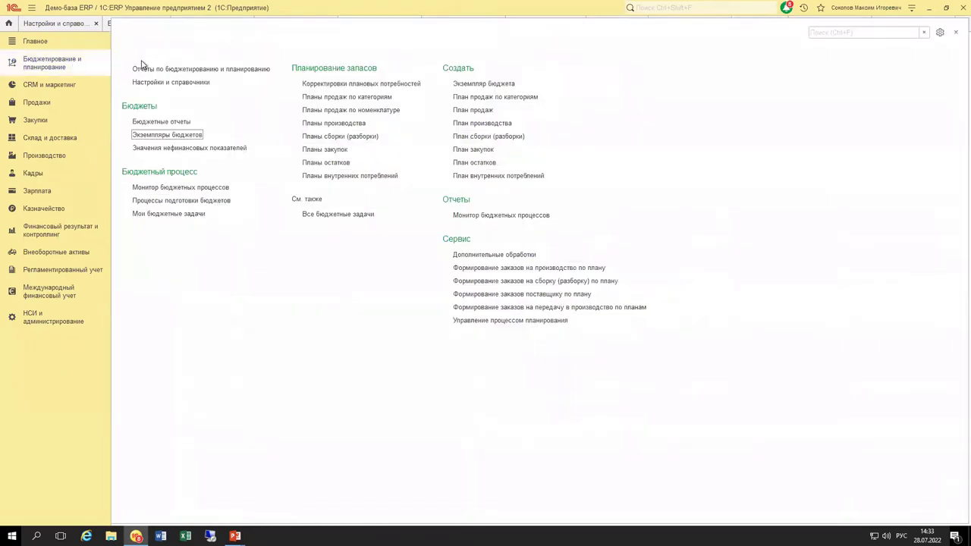
left_click(173, 216)
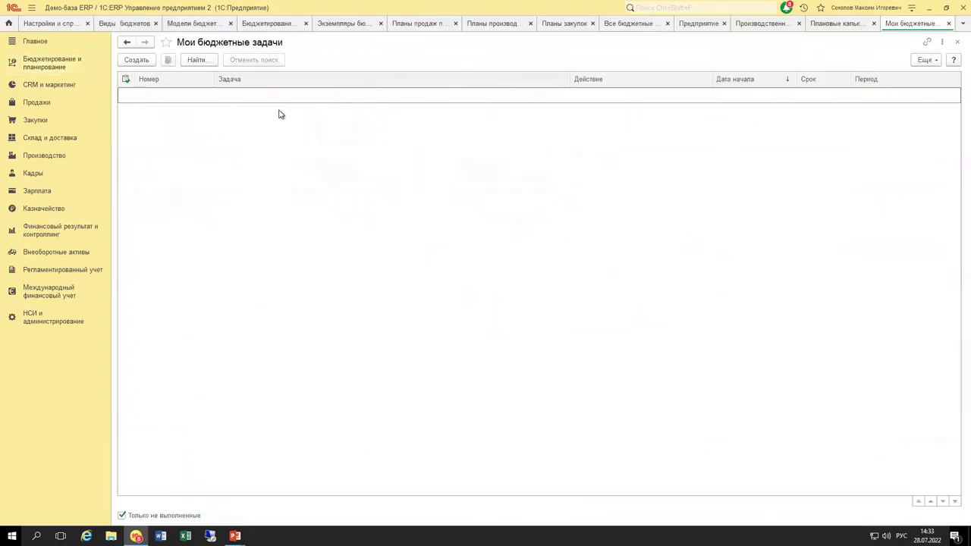
left_click(170, 515)
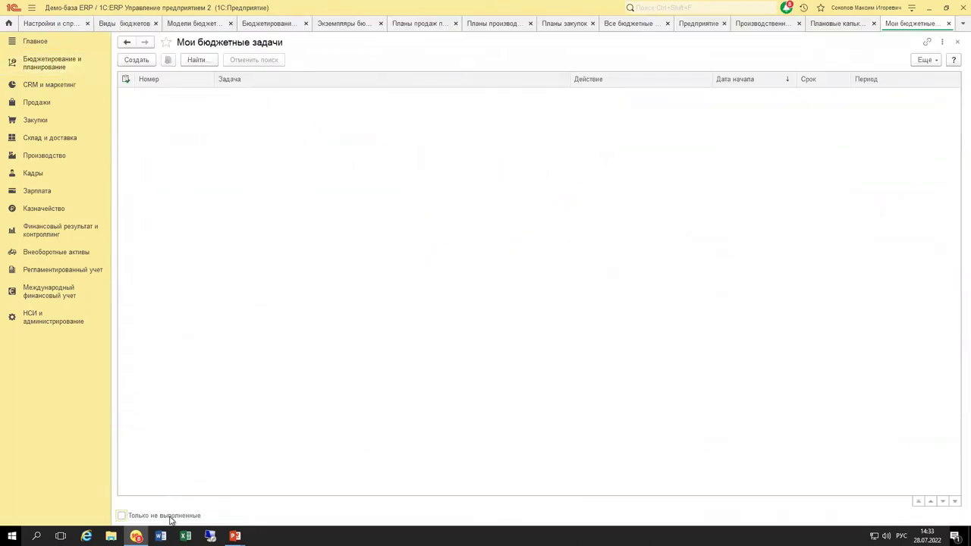
left_click(170, 517)
View the "Все бюджетные задачи" list and return to "Мои бюджетные задачи"
left_click(40, 65)
left_click(335, 218)
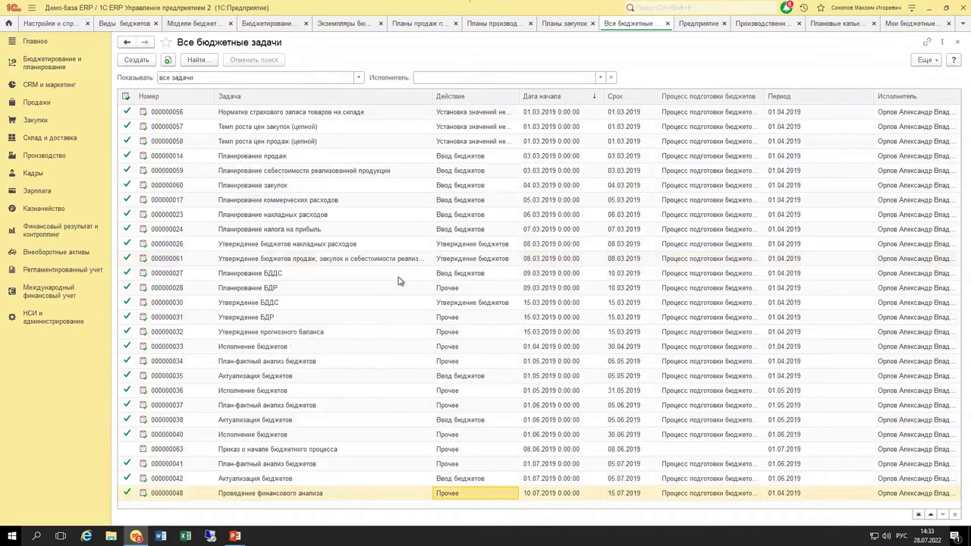
left_click(899, 23)
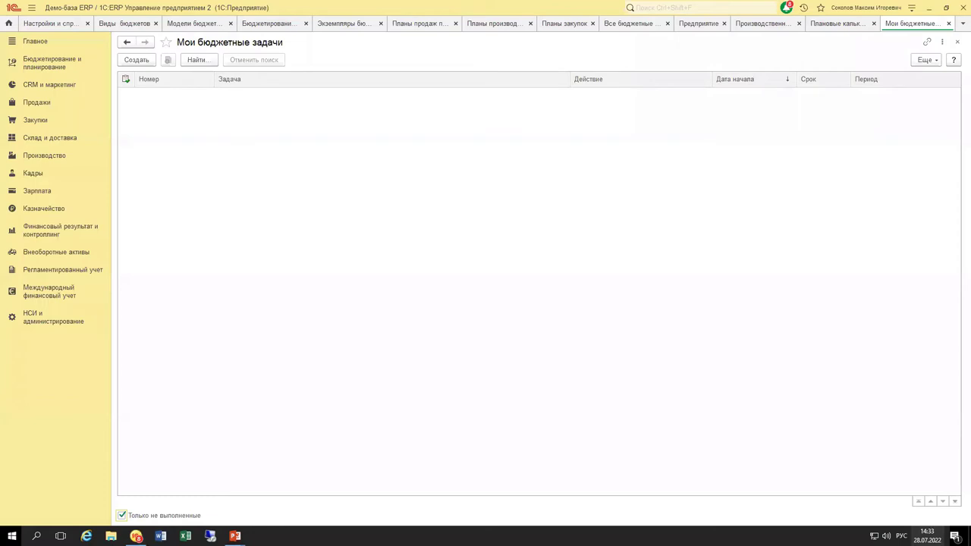
Bring up the system calendar for July 2022 twice to refer to task dates, and close it each time
left_click(927, 535)
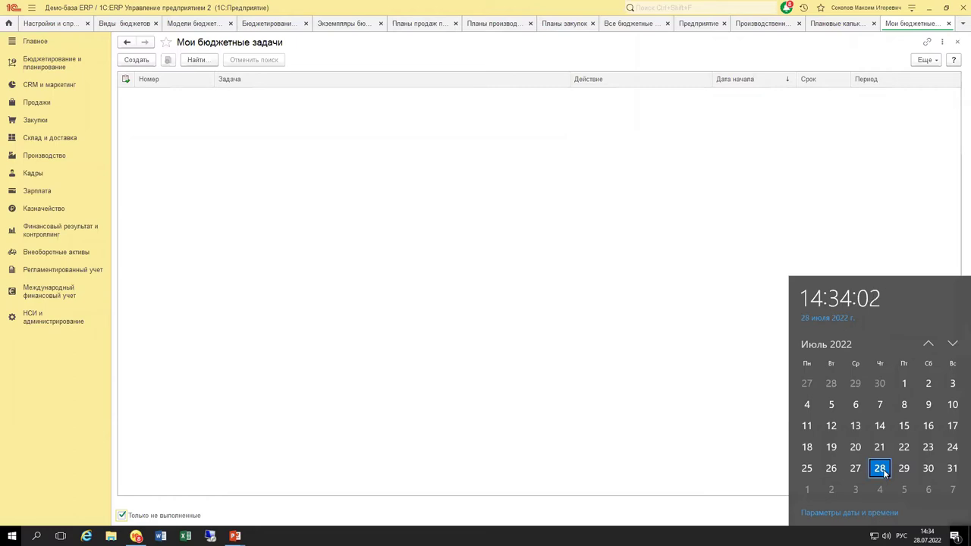
left_click(455, 198)
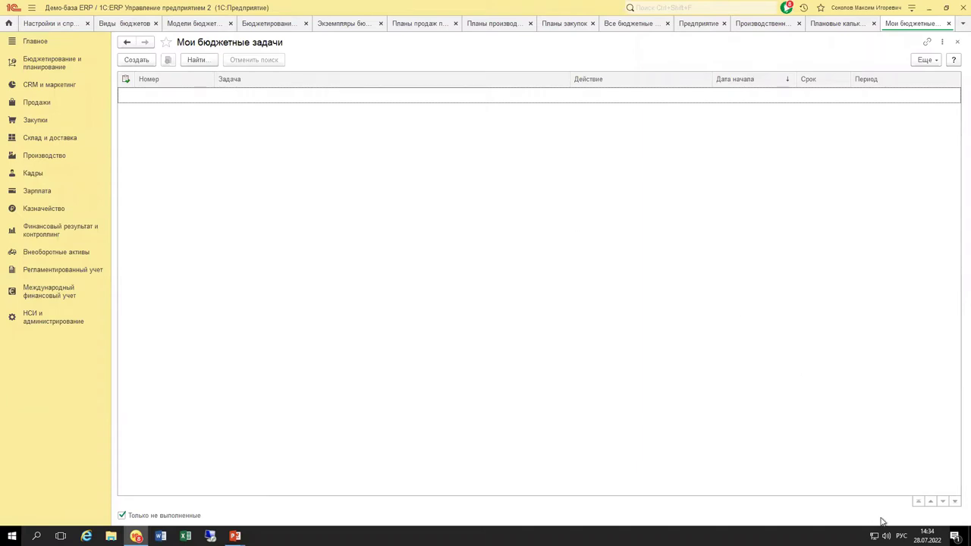
left_click(927, 535)
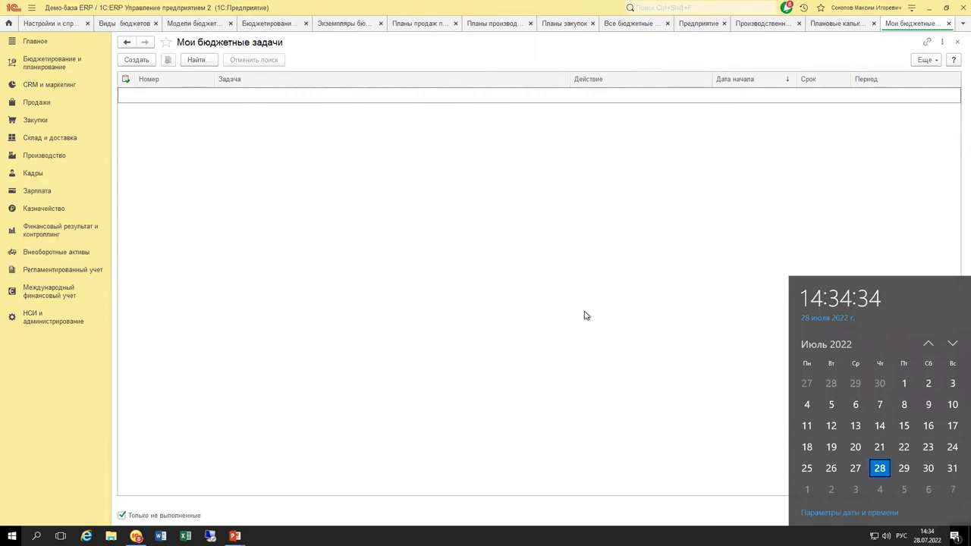
left_click(518, 273)
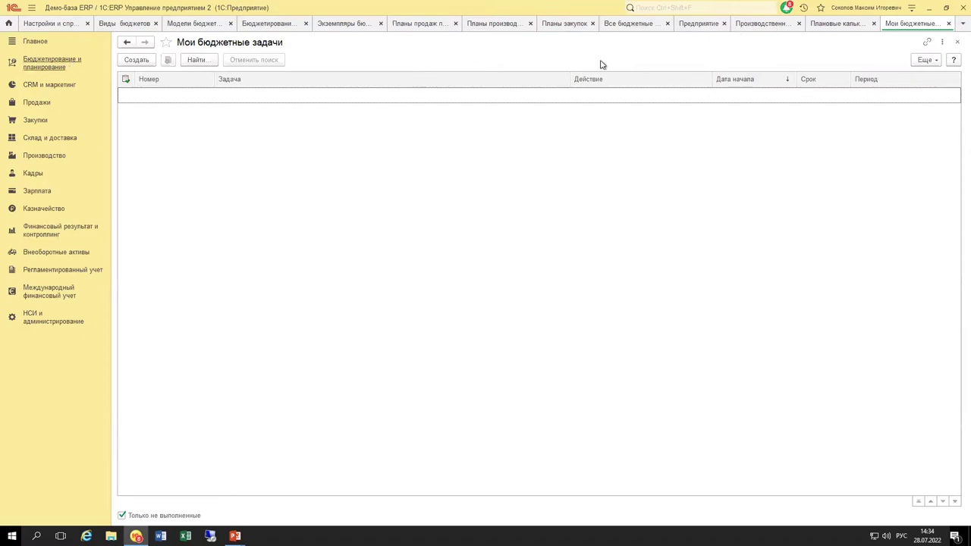
Open the "Планирование продаж" task of 03.03.2019 from "Все бюджетные задачи", and bring up the system calendar beside its documents
left_click(641, 27)
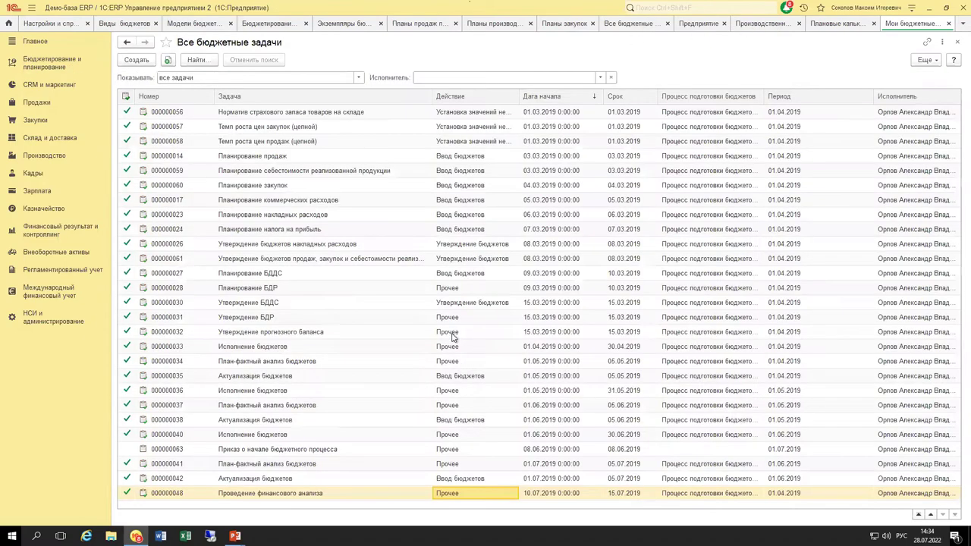
left_click(447, 157)
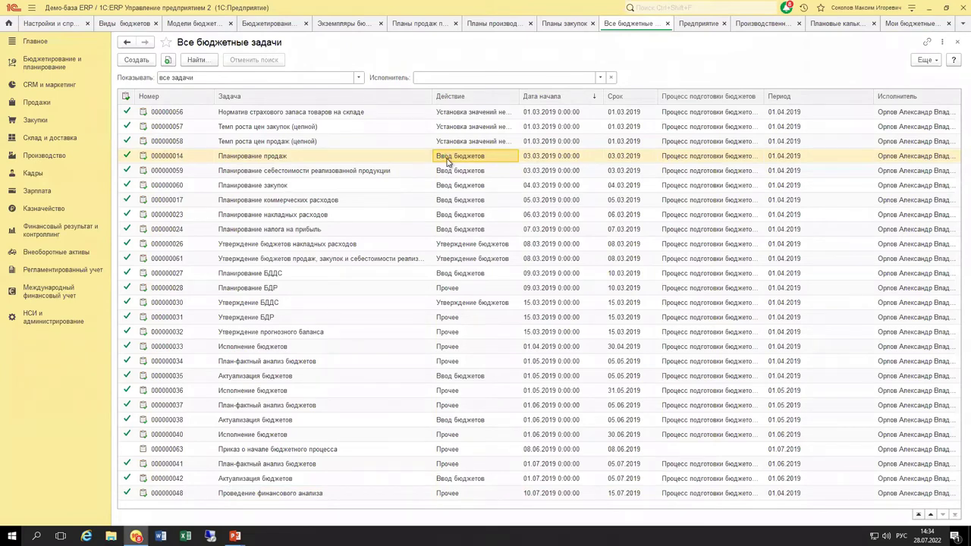
double_click(447, 160)
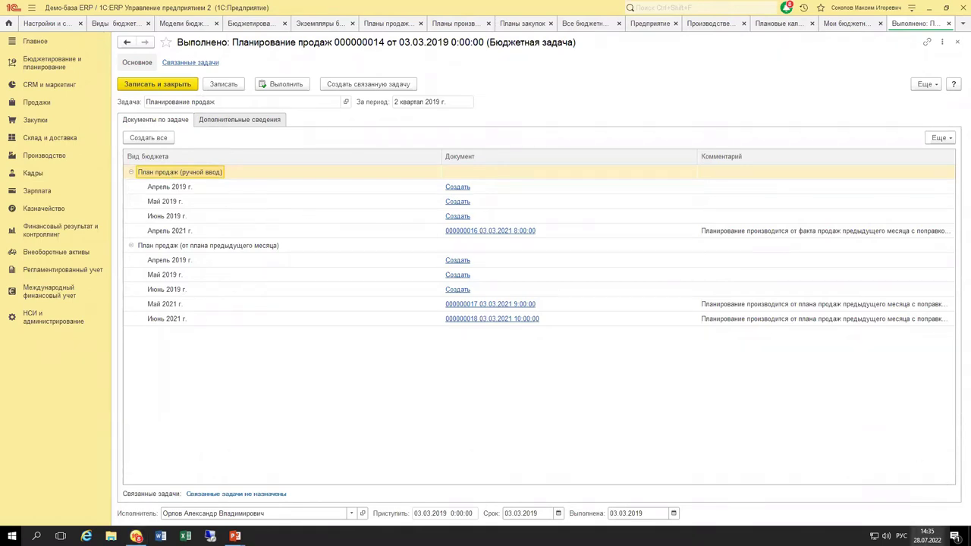
left_click(917, 536)
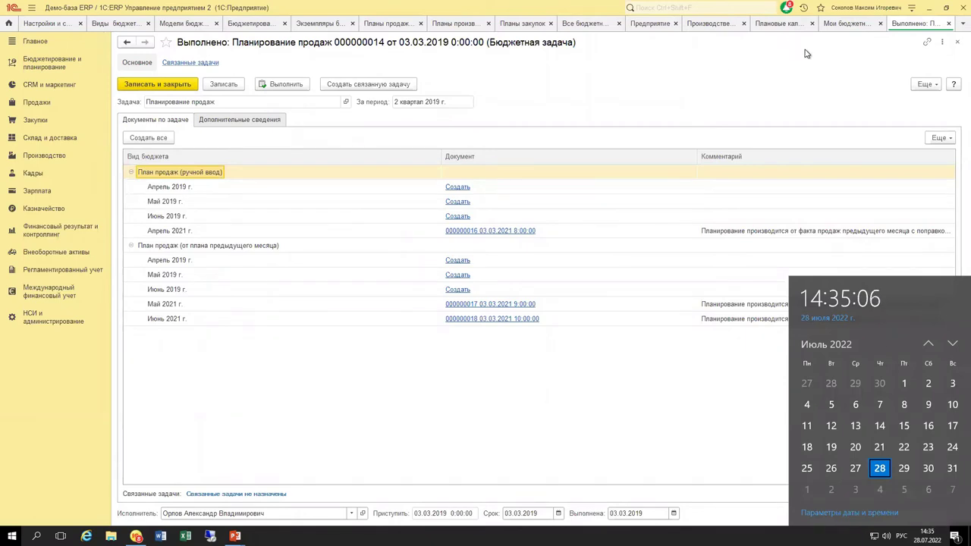
Close the system calendar and open the "010 Бюджет продаж" instance of 26.07.2022 from "Экземпляры бюджетов"
left_click(788, 76)
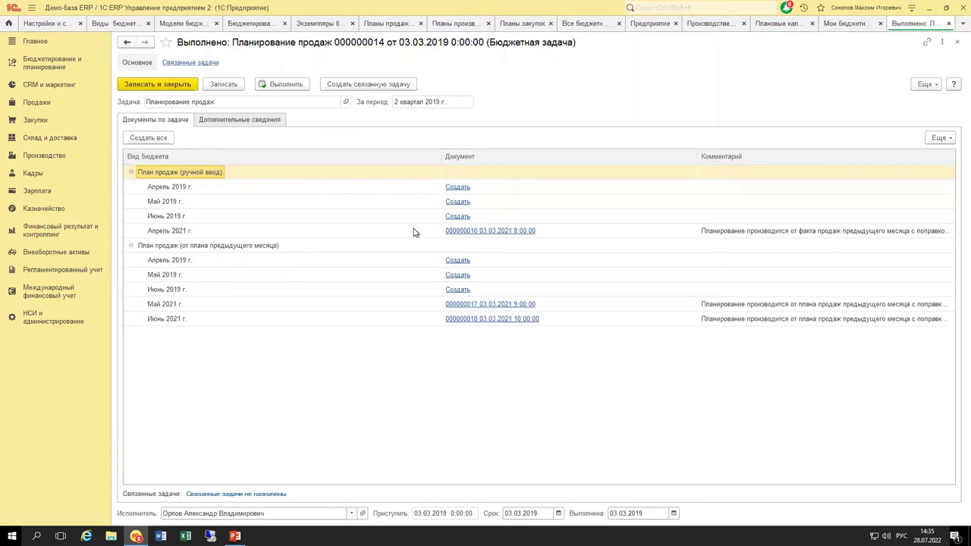
left_click(313, 23)
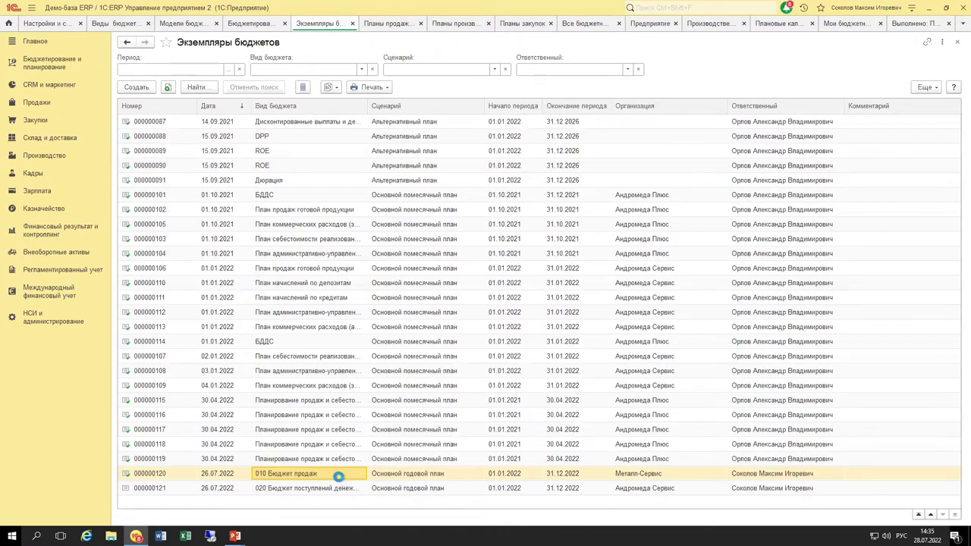
double_click(339, 476)
left_click(136, 104)
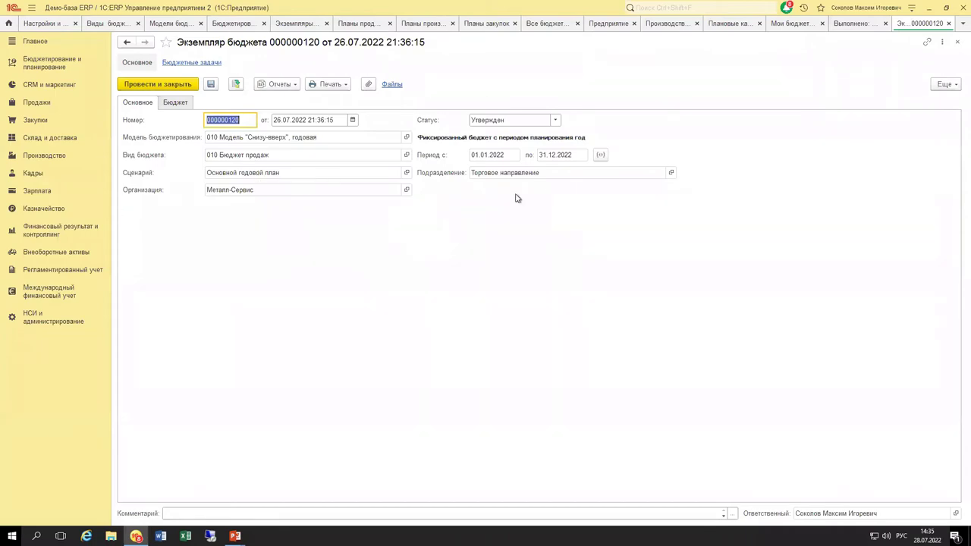
Examine the monthly 2022 sales revenue figures by counterparty, contract and item in the instance's budget table
left_click(168, 104)
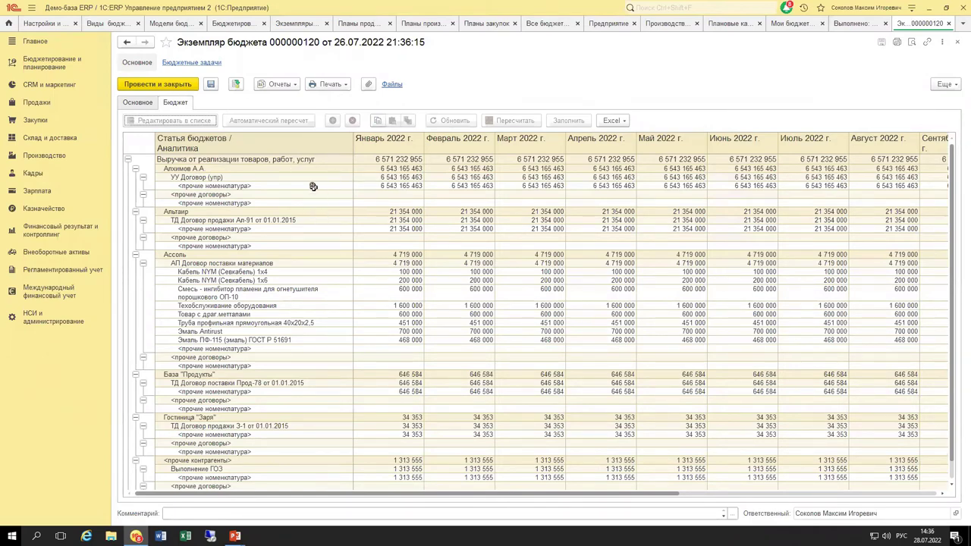
left_click(194, 168)
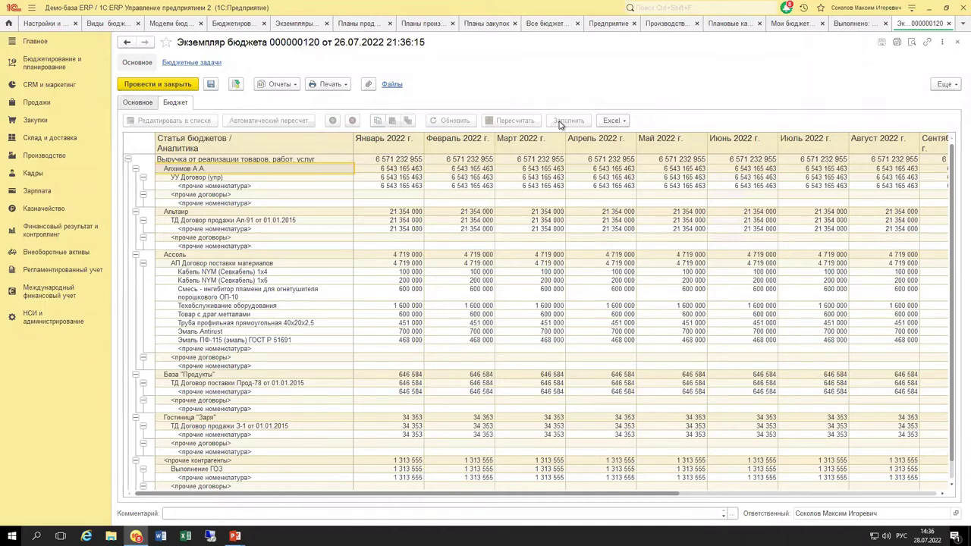
left_click(457, 185)
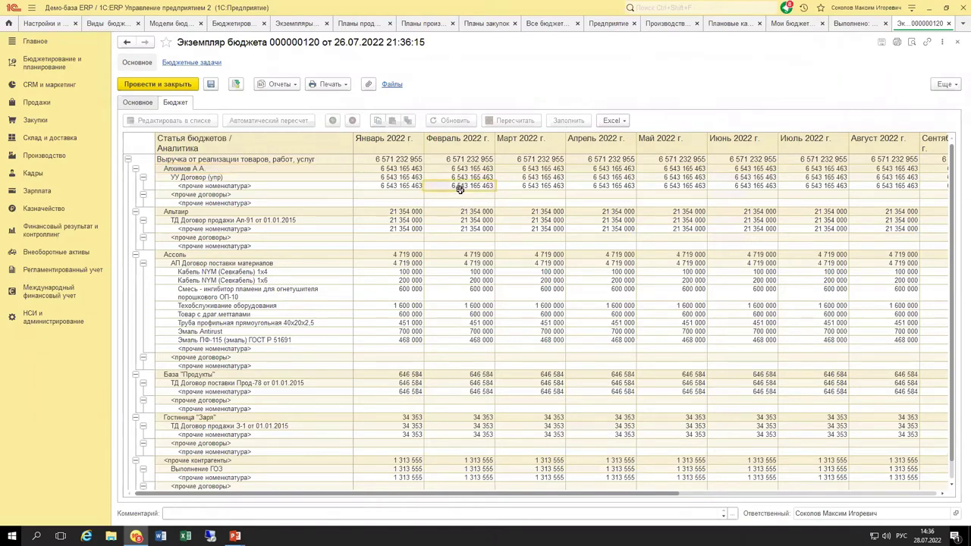
scroll(542, 278, "down", 3)
scroll(541, 277, "up", 3)
Review the status options in the sales budget instance's main details without choosing one, and close the document
left_click(139, 103)
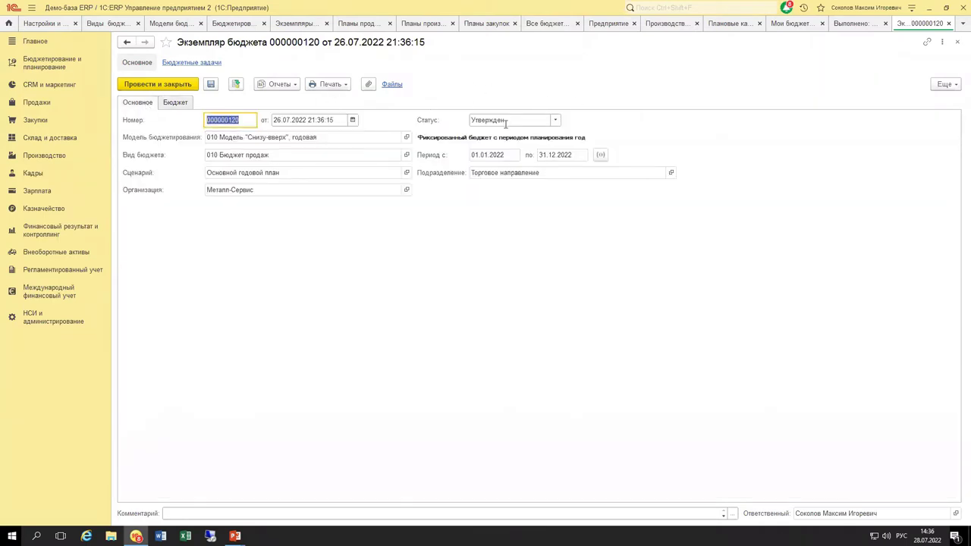
left_click(555, 122)
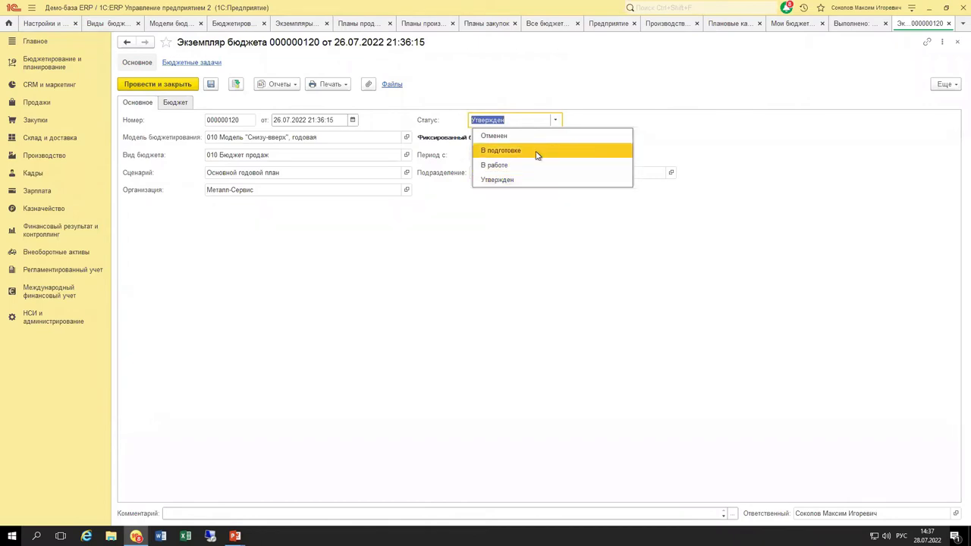
key("Escape")
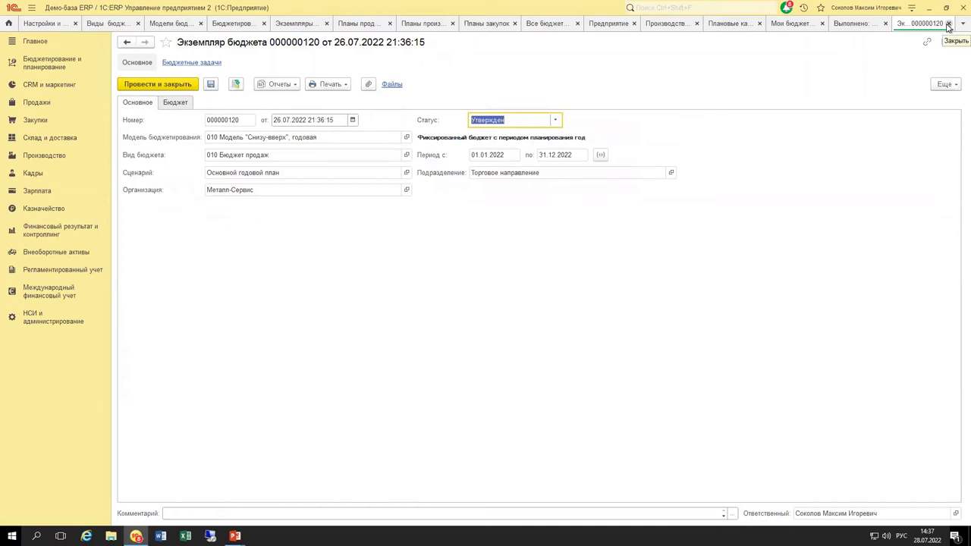
left_click(947, 25)
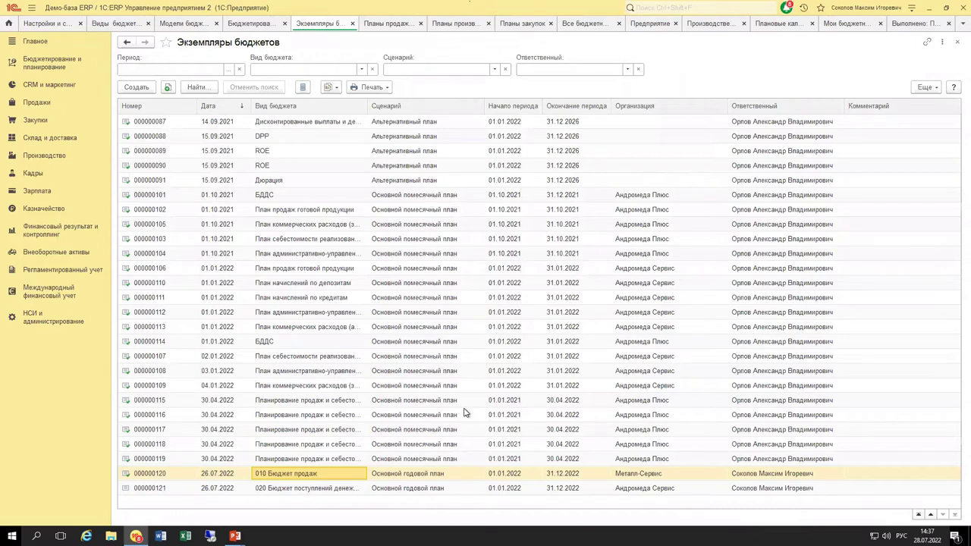
Return to the "Планирование продаж" task, then reopen the "010 Бюджет продаж" instance to check its budget table and close it
left_click(908, 24)
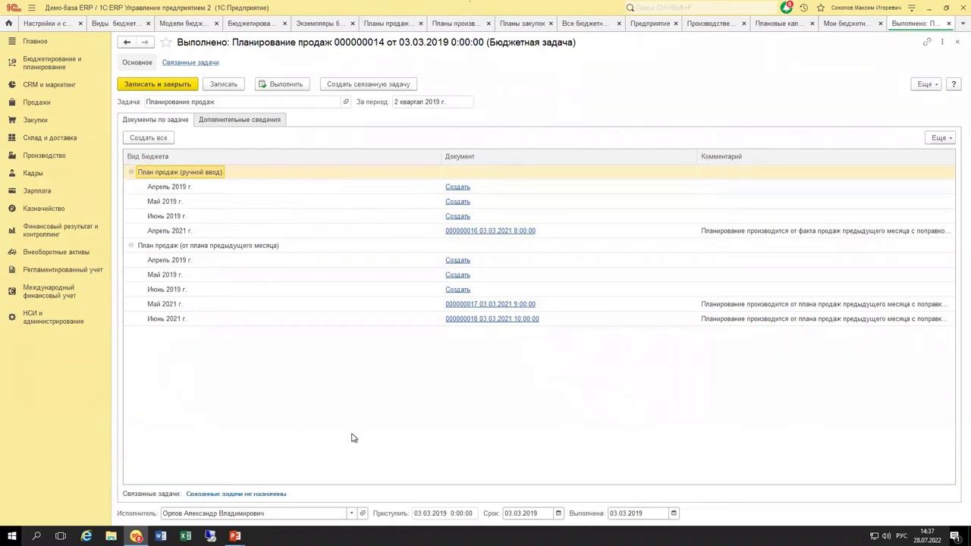
left_click(319, 24)
key("Return")
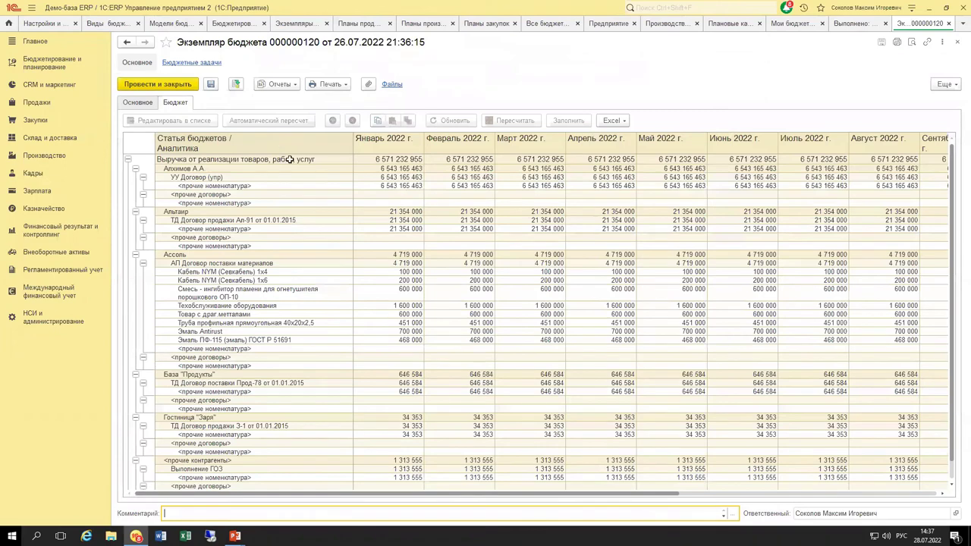
left_click_drag(278, 138, 564, 325)
left_click(544, 312)
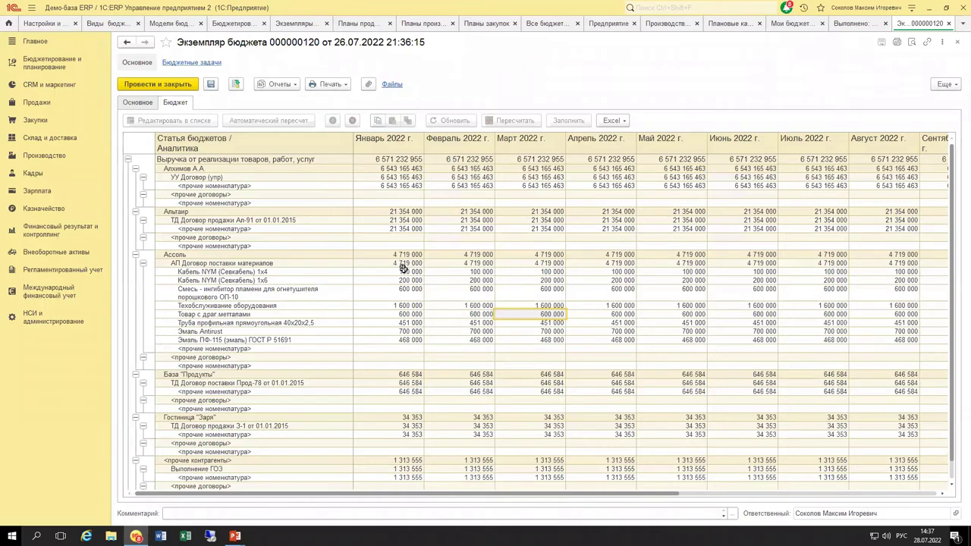
key("Escape")
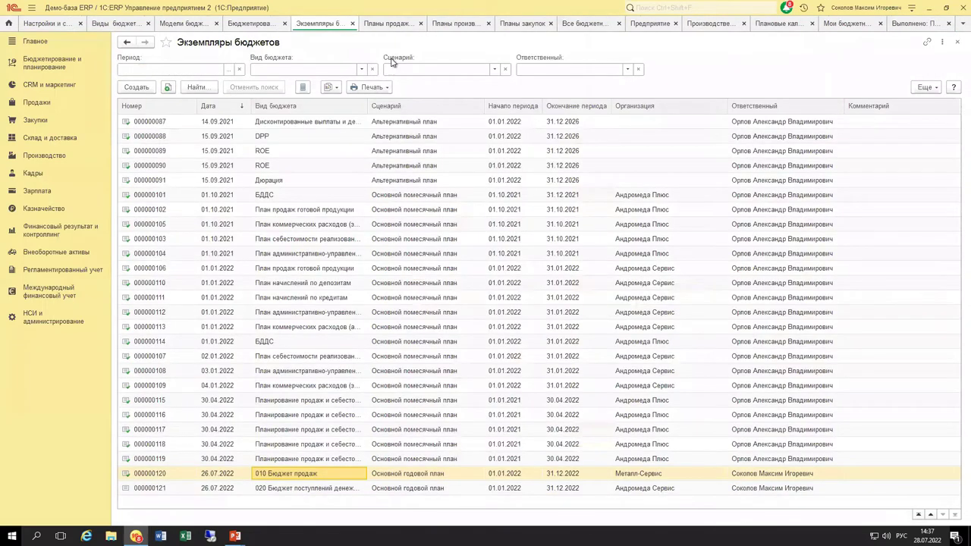
Open the "Модели бюджетирования" selection list from "Виды бюджетов" and position its window beside the budget types
left_click(104, 24)
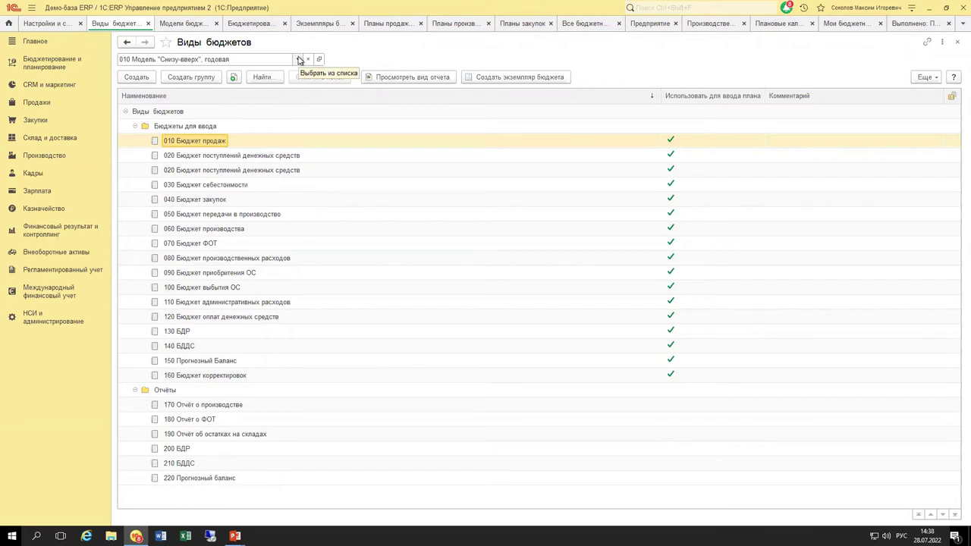
left_click(298, 60)
left_click(159, 113)
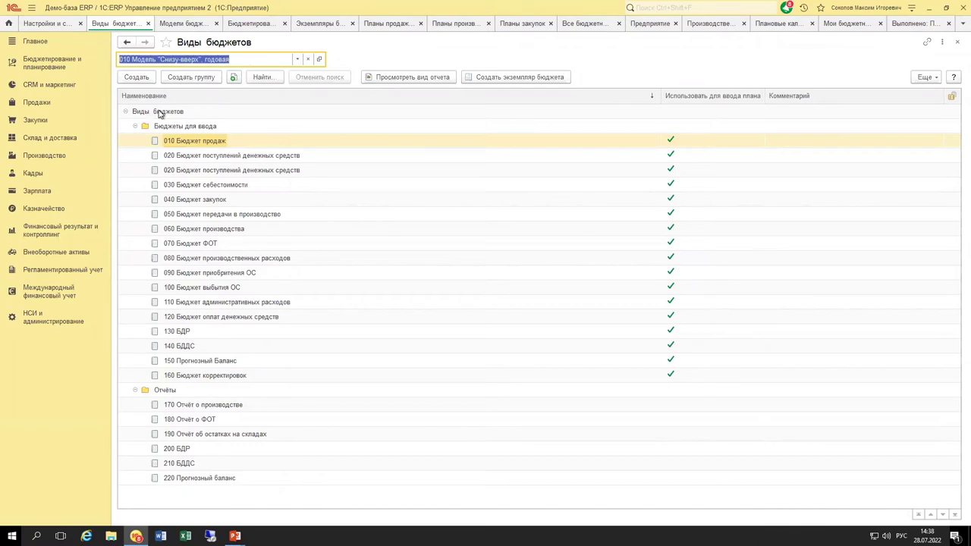
left_click_drag(452, 114, 498, 101)
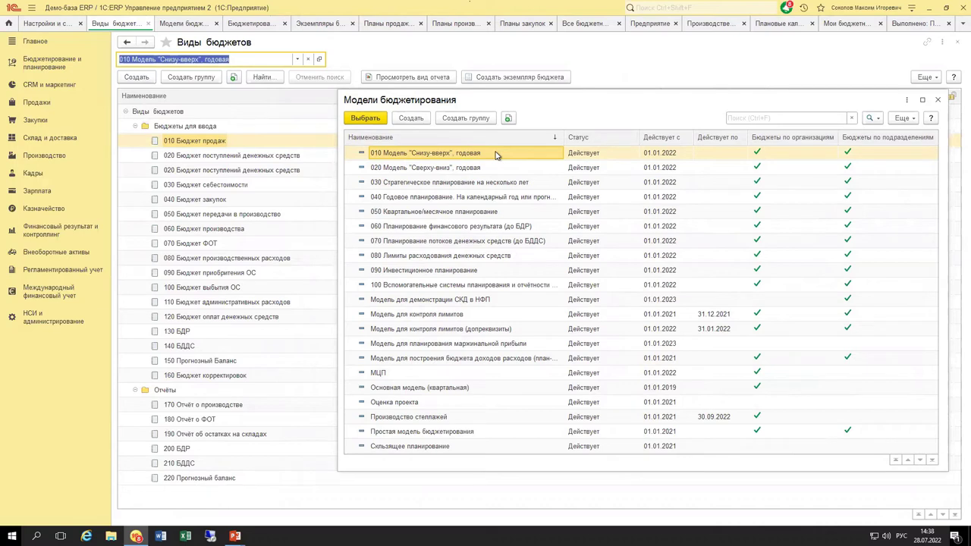
Review budgeting models 020 to 050, widening the name column to read them, and return to model 040
key("Down")
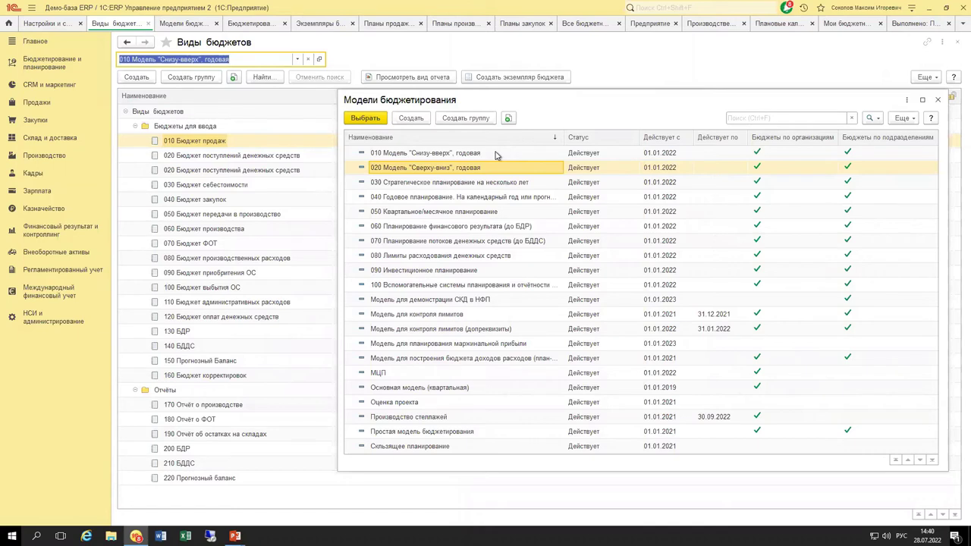
key("Down")
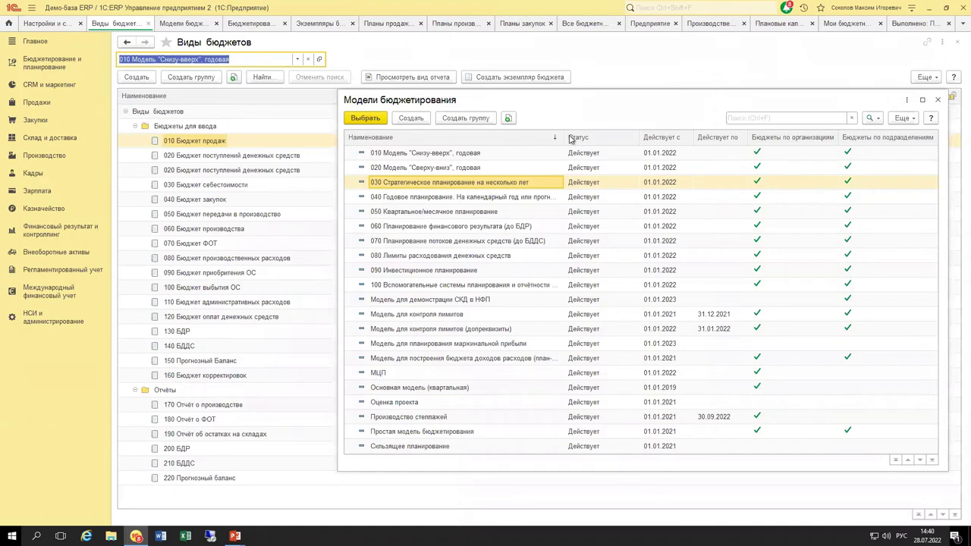
left_click_drag(563, 137, 601, 138)
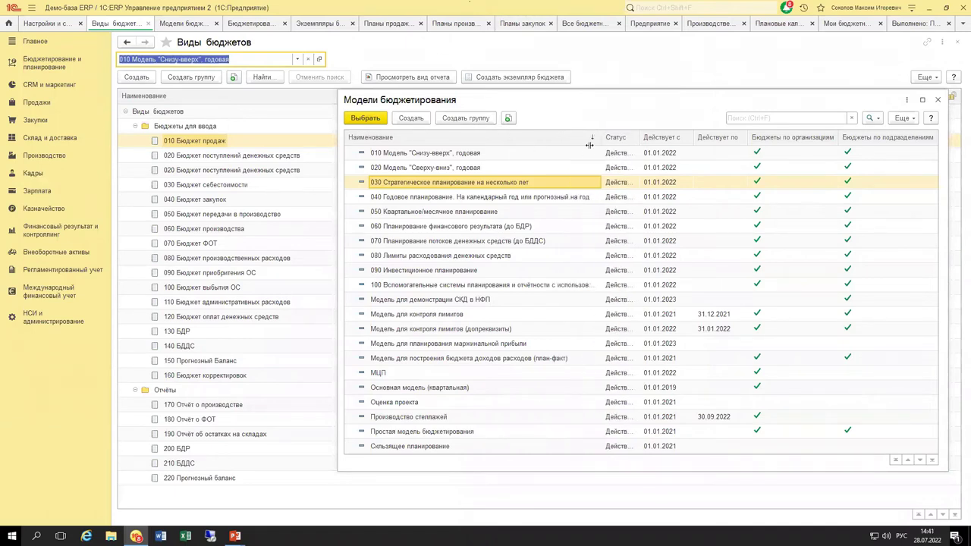
left_click(466, 199)
left_click(469, 214)
left_click(473, 201)
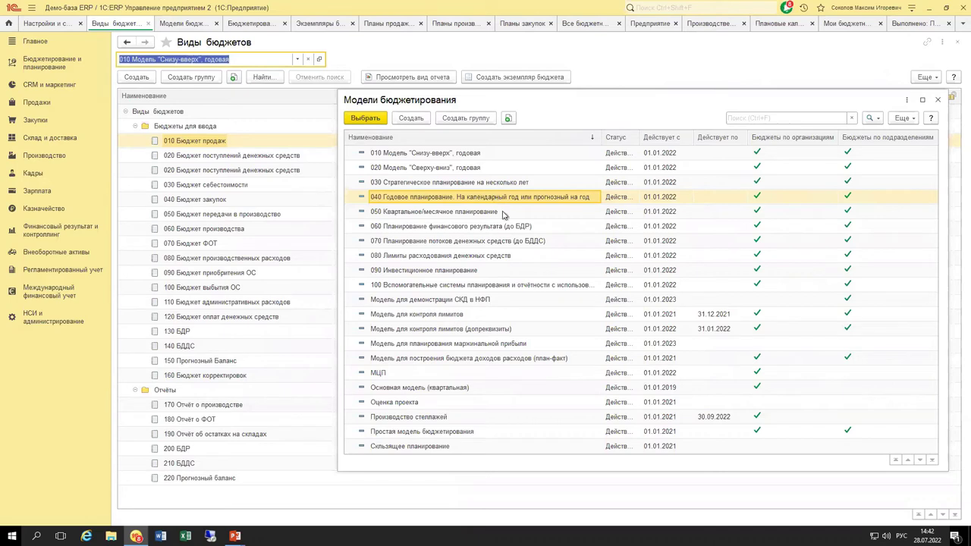
Review quarterly/monthly planning model 050, and compare model 060 (до БДР) with model 070 (до БДДС)
left_click(502, 213)
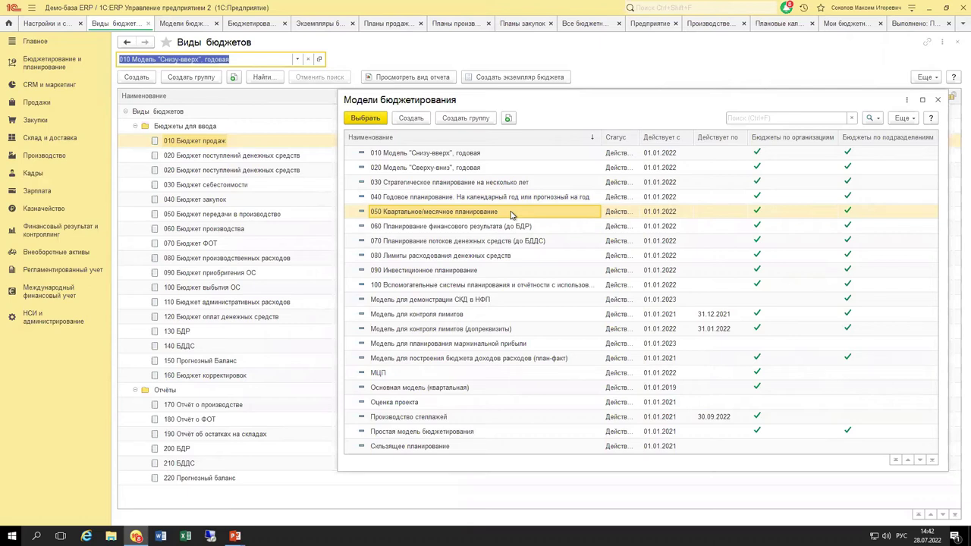
left_click(543, 230)
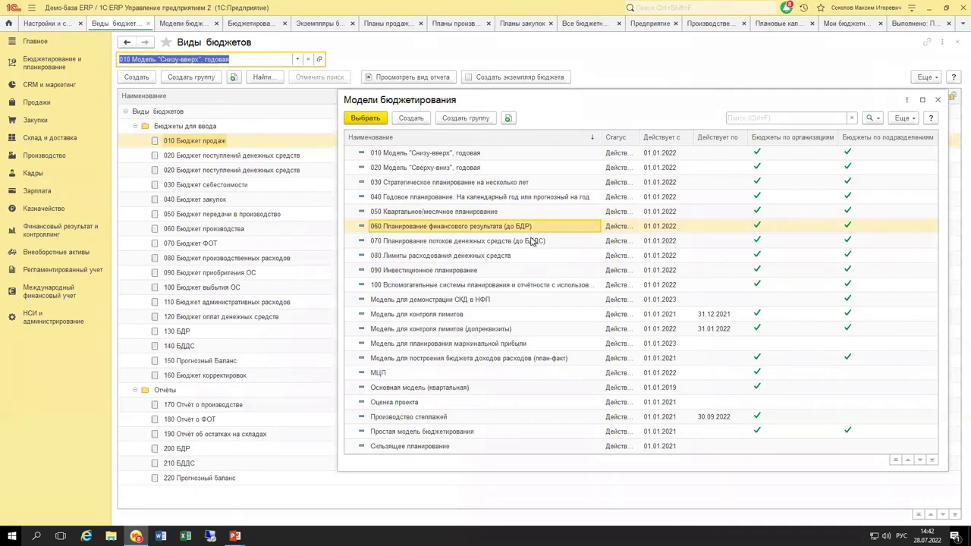
left_click(530, 240, "ctrl")
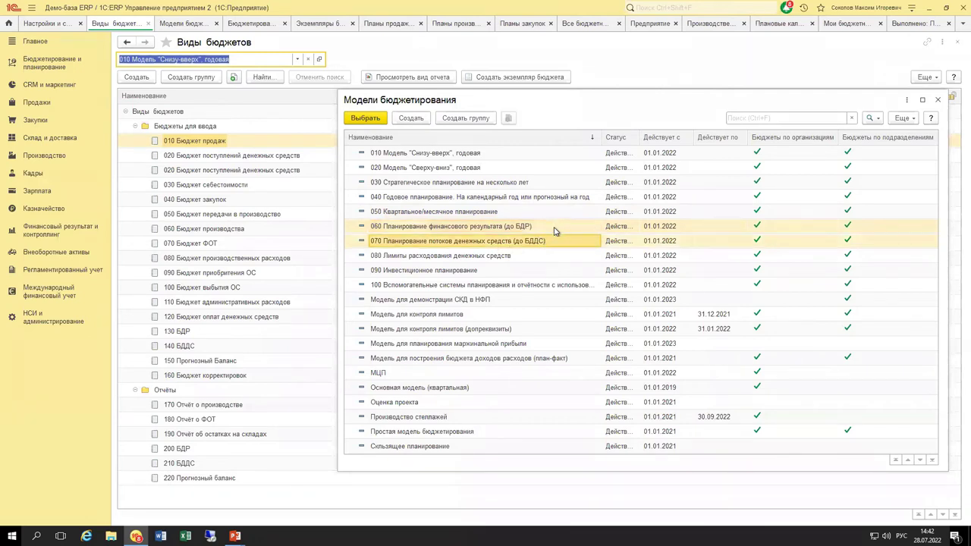
left_click(559, 229)
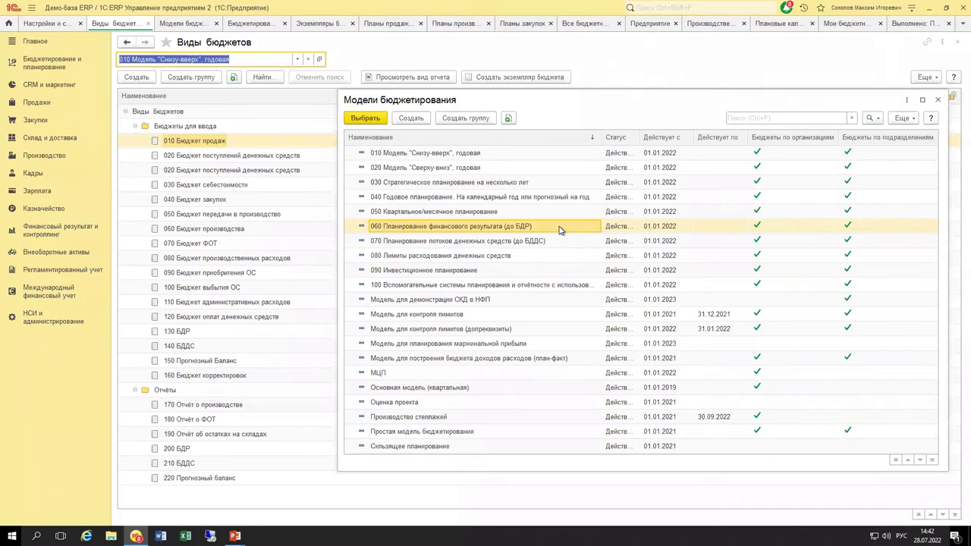
Go through models 070 for cash flow planning, 080 for cash spending limits and 090 for investment planning
key("Down")
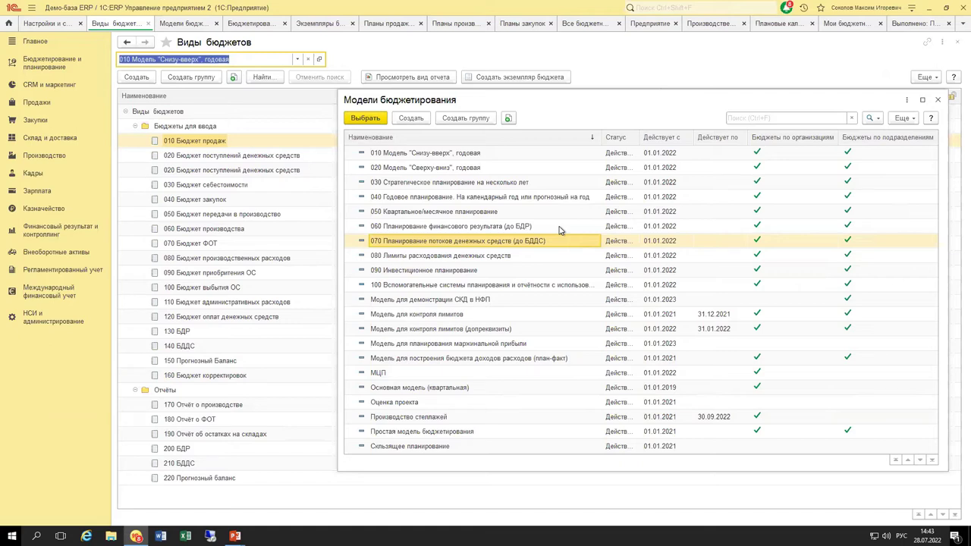
key("Down")
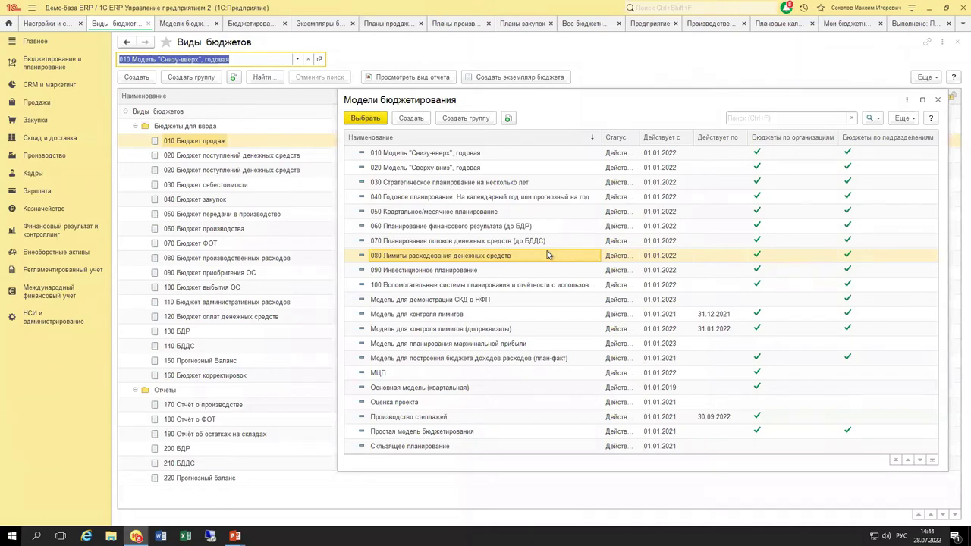
key("Down")
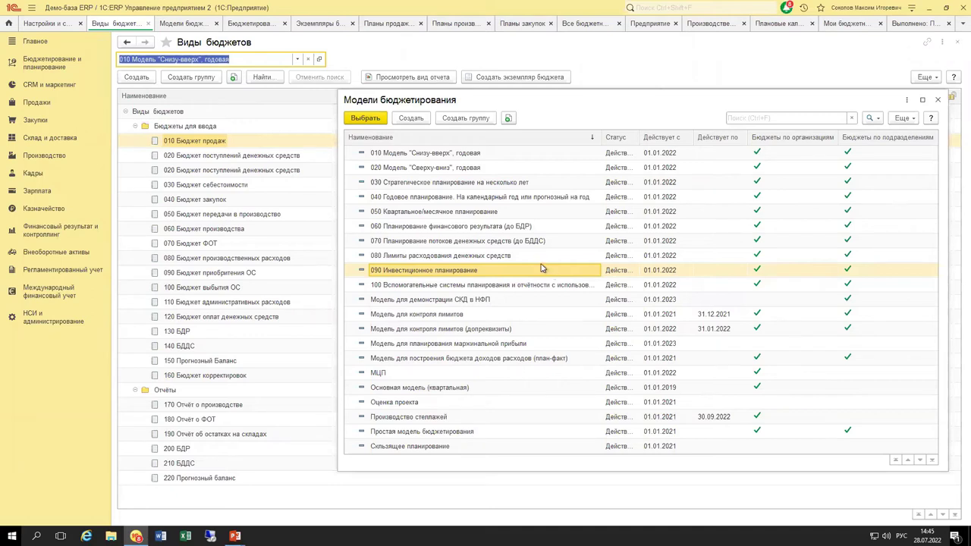
Review model 100 "Вспомогательные системы планирования и отчётности" with a wider name column, then close the model list and highlight "110 Бюджет административных расходов"
left_click(520, 286)
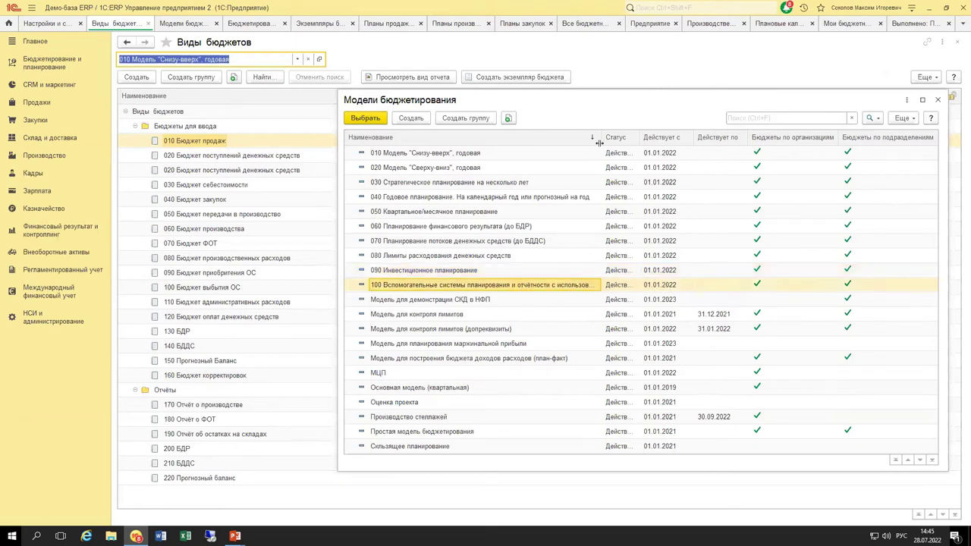
left_click_drag(601, 139, 629, 139)
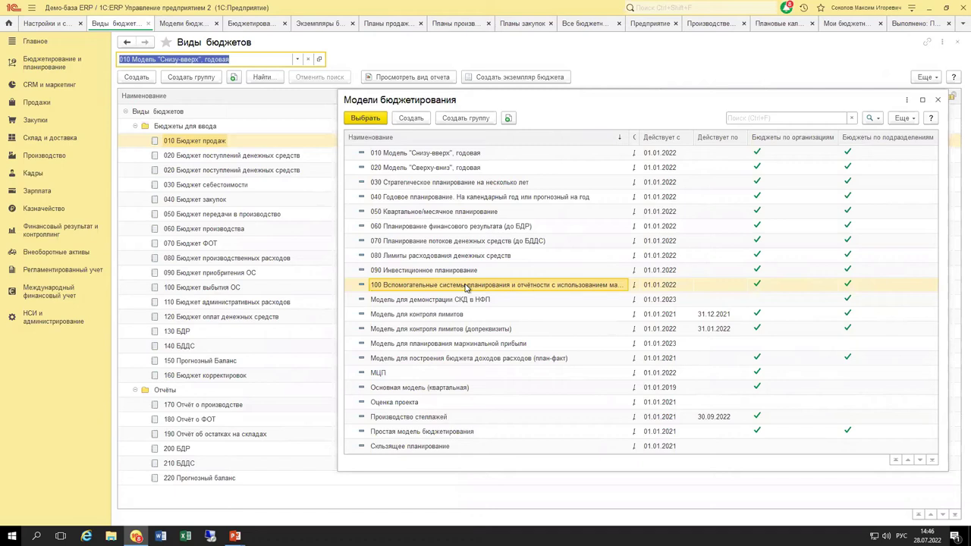
left_click(937, 102)
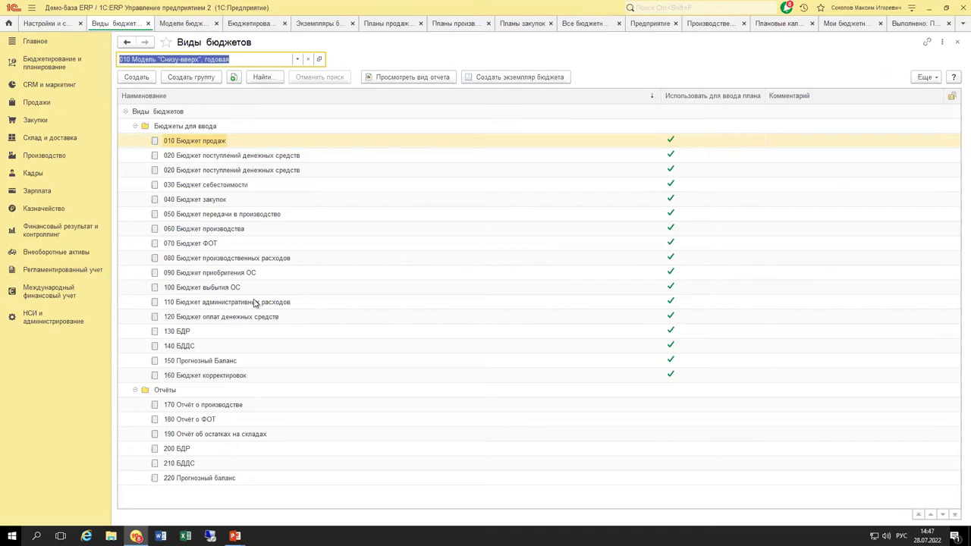
left_click(357, 301)
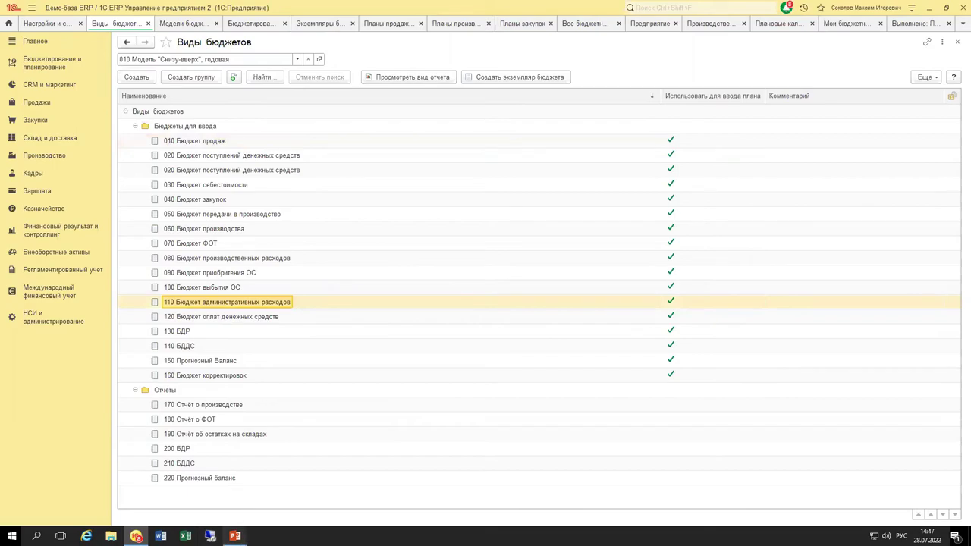
Switch to the running PowerPoint slide show on the budgeting models slide, and bring up and dismiss its slide show options
mouse_move(235, 537)
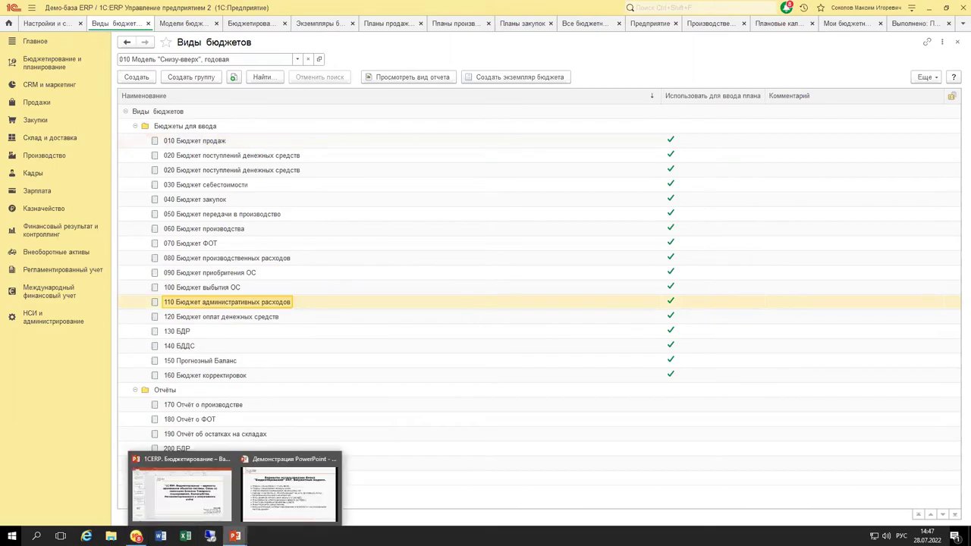
left_click(294, 497)
right_click(333, 416)
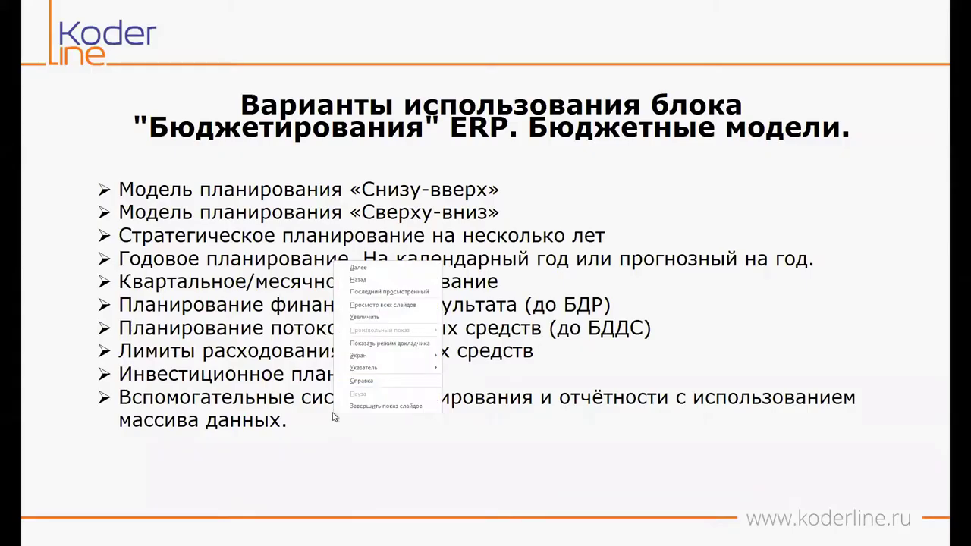
key("Escape")
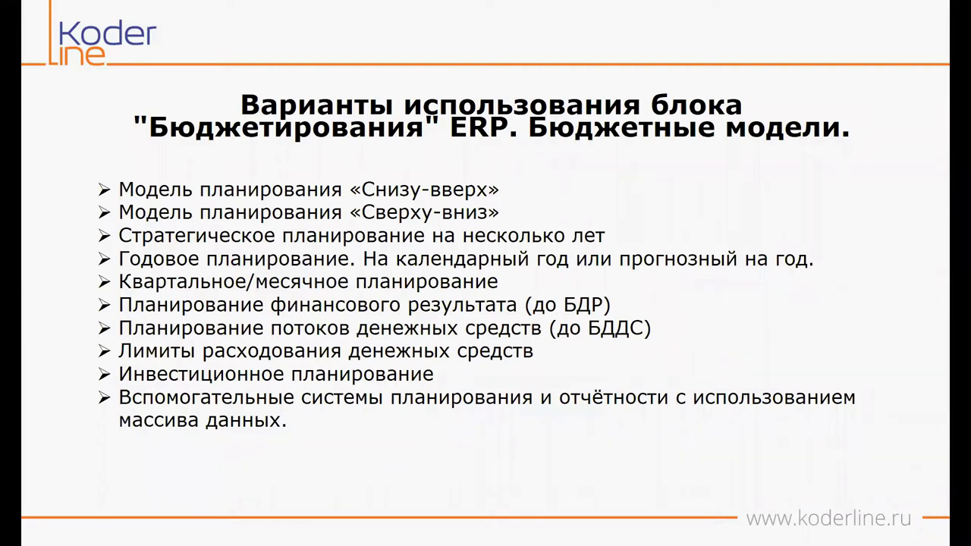
Advance the slide show past the "Виды бюджетов" slide to the slide on individual objects of the budgeting block
key("Right")
key("Right")
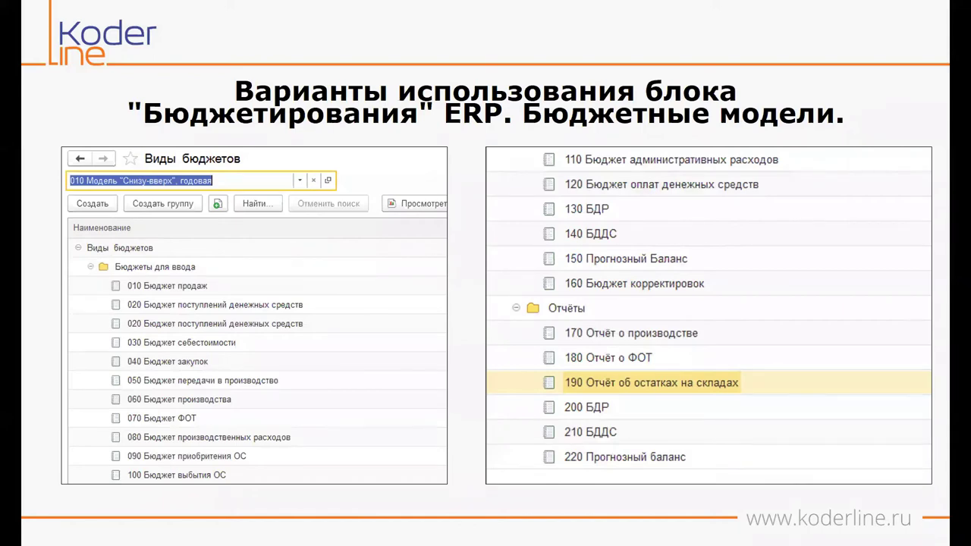
key("Right")
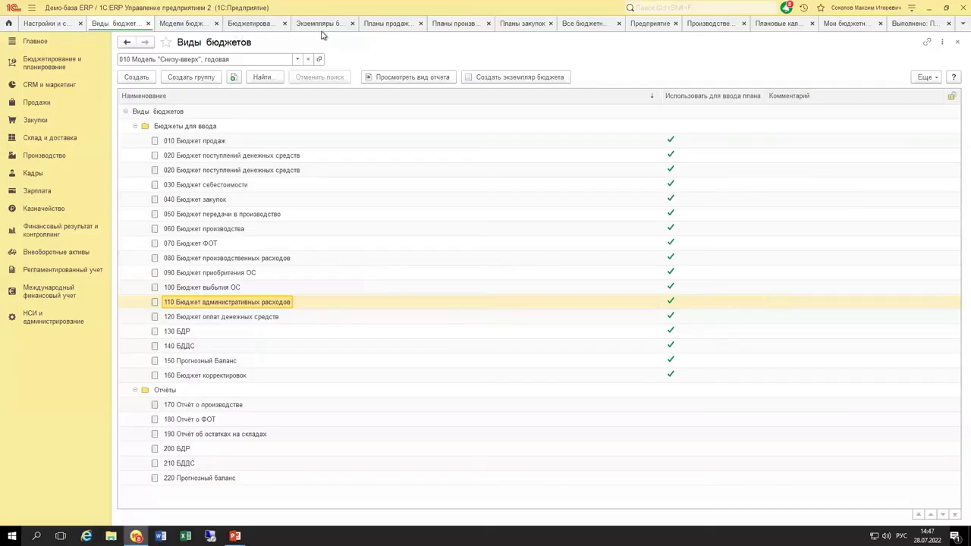
Switch to 1C:ERP, open the "010 Бюджет продаж" budget instance and highlight its January to April 2022 column headers
left_click(318, 24)
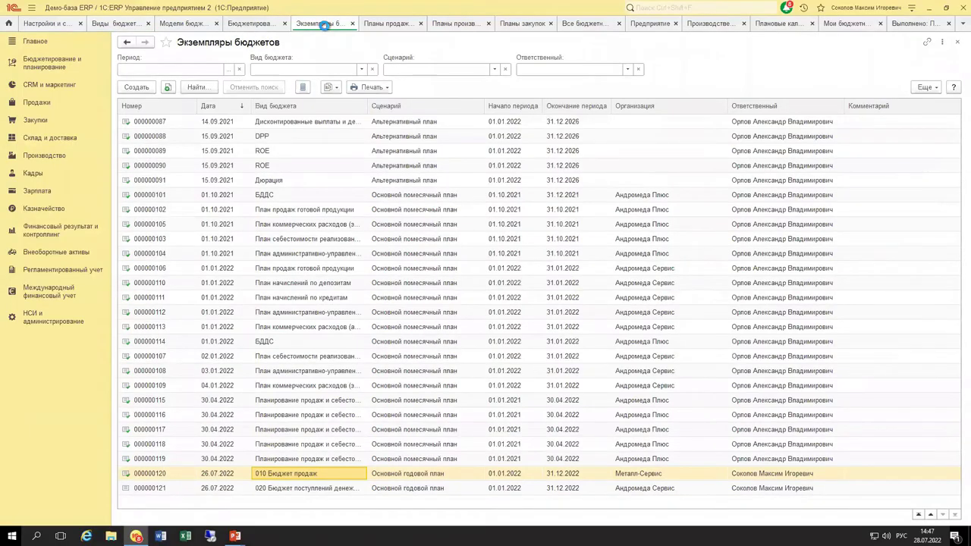
key("Return")
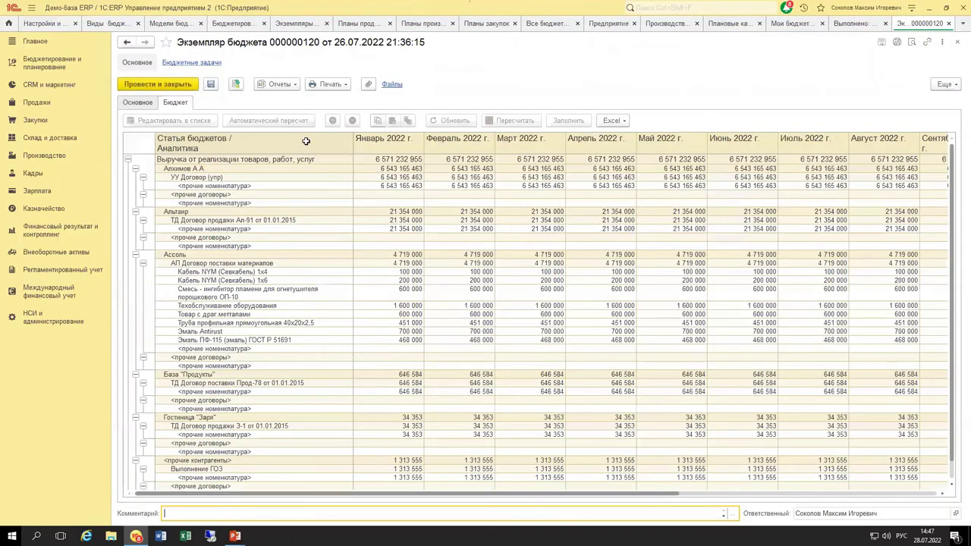
left_click_drag(337, 163, 616, 363)
left_click_drag(380, 143, 610, 142)
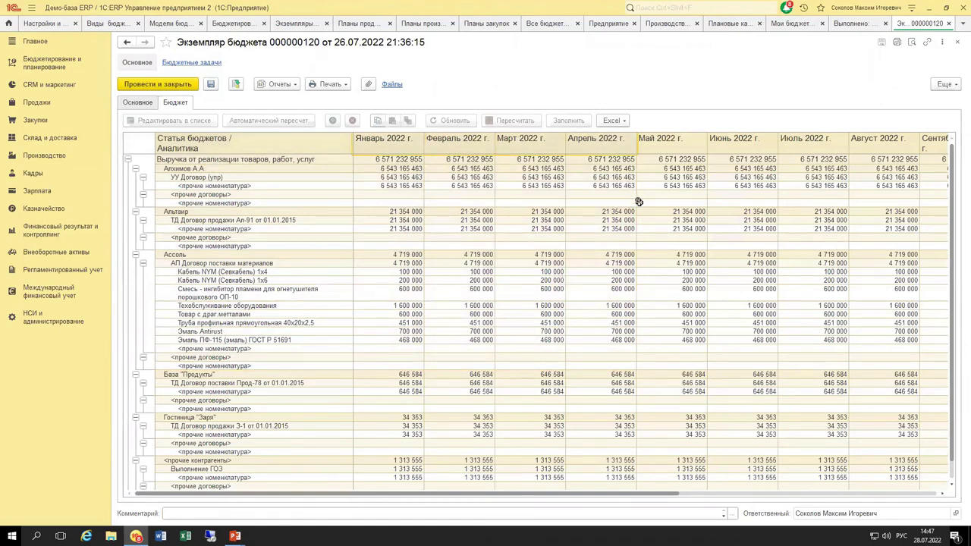
Compare the sales budget instance's main details, including model, scenario, period and department, with its monthly budget table
left_click(135, 104)
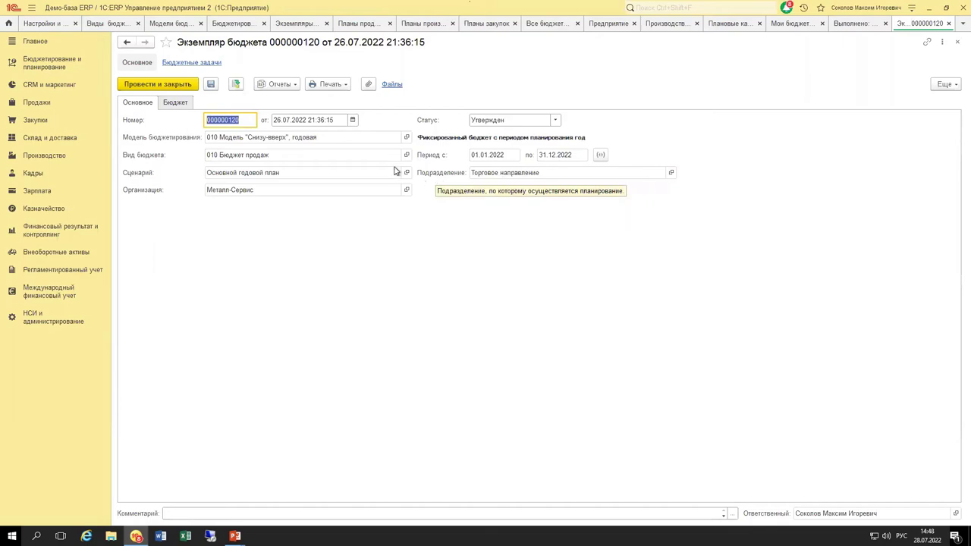
left_click(164, 103)
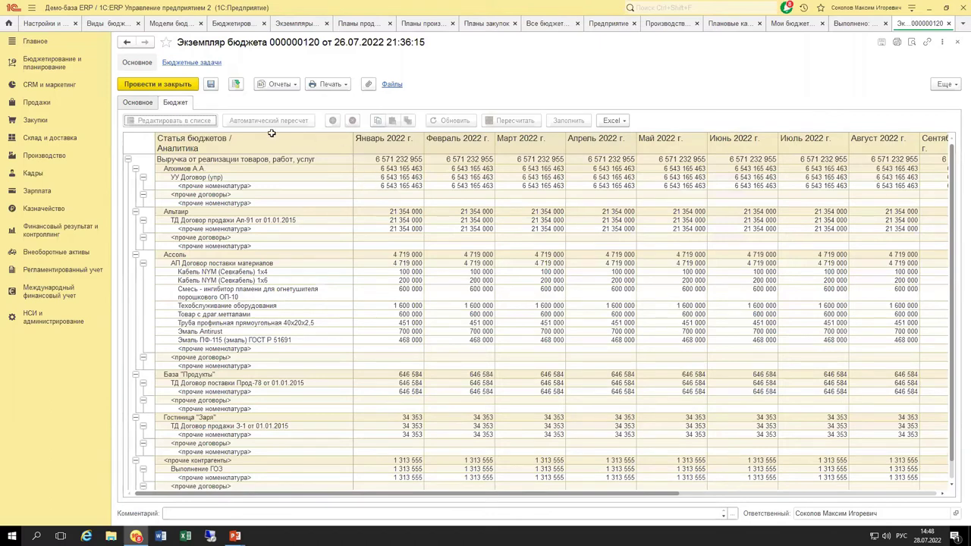
left_click(138, 102)
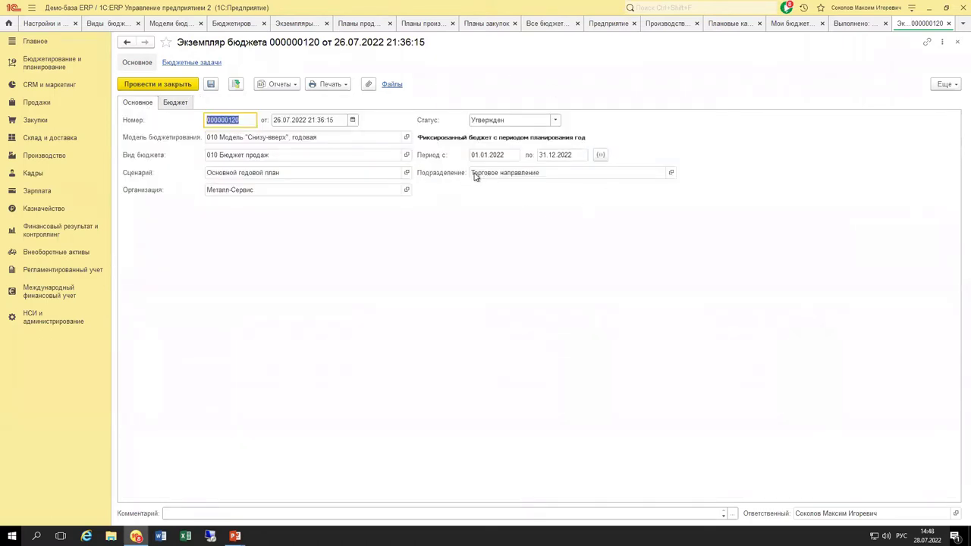
left_click(176, 103)
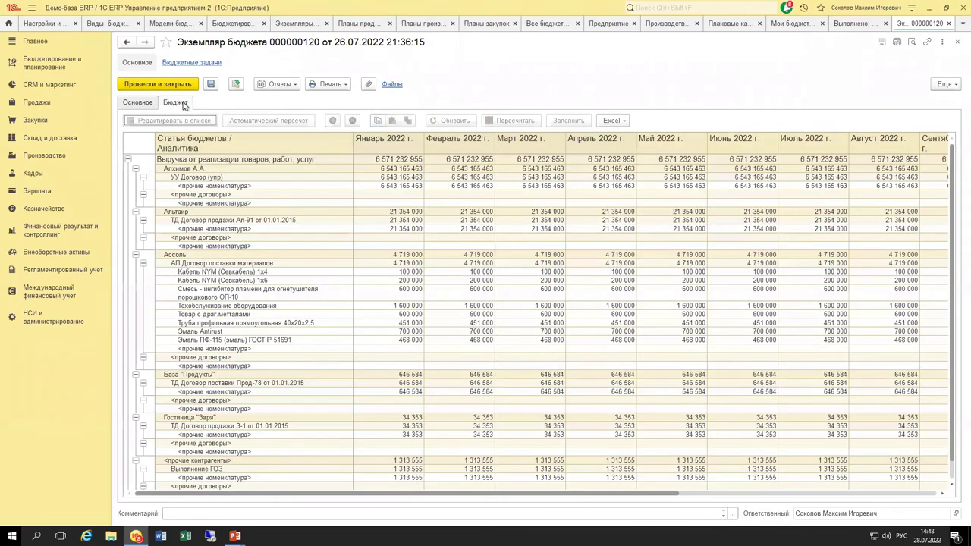
left_click(148, 104)
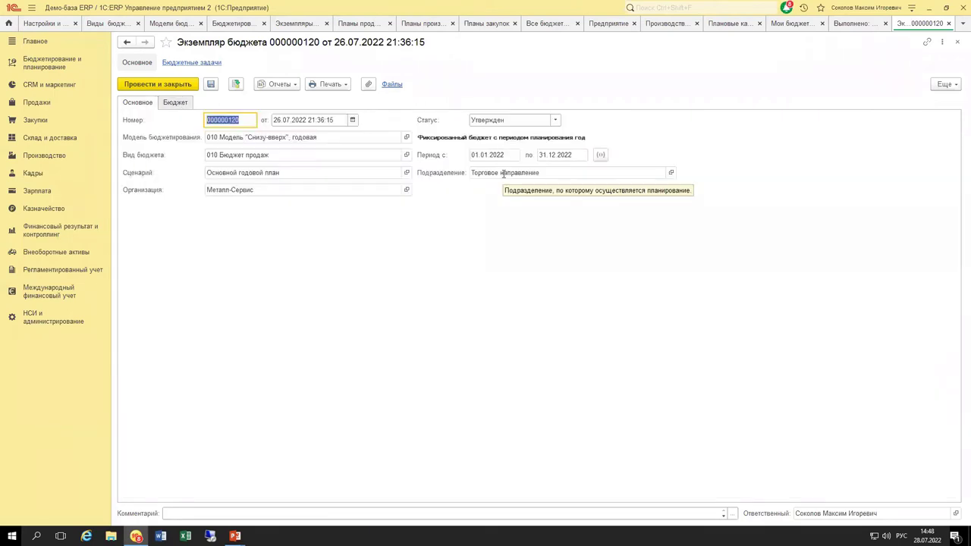
left_click(177, 104)
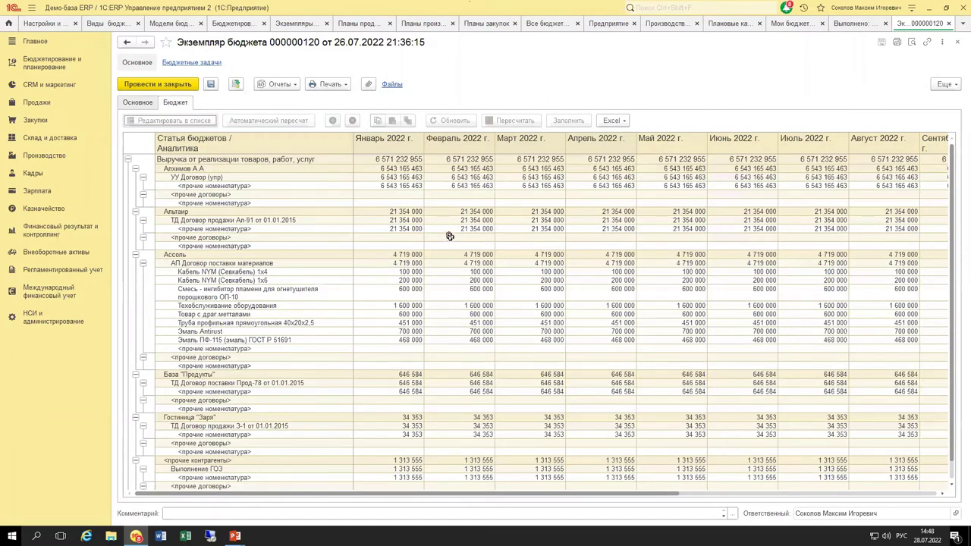
Glance at the budgeting objects slide, return to 1C:ERP and set the sales budget instance's status to "В подготовке"
key("alt+Tab")
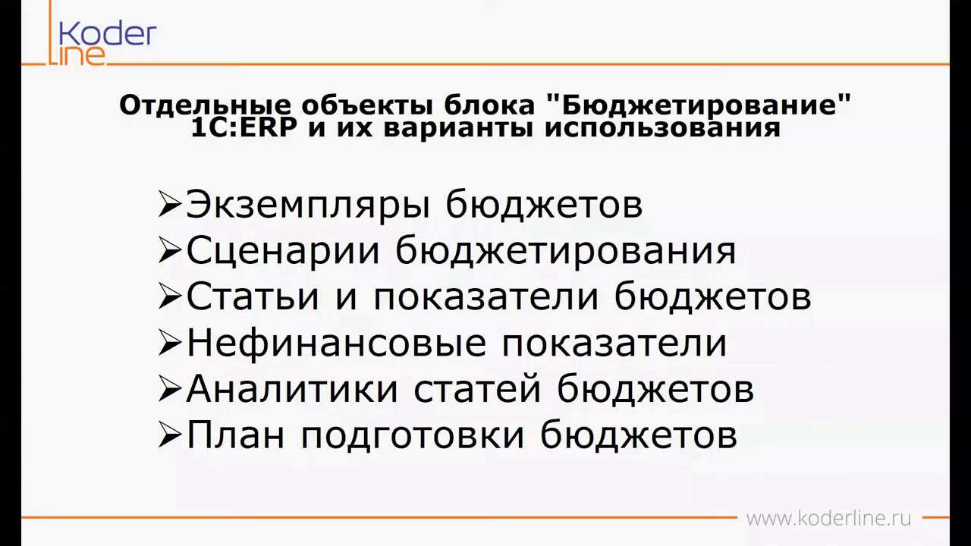
key("alt+Tab")
left_click(150, 105)
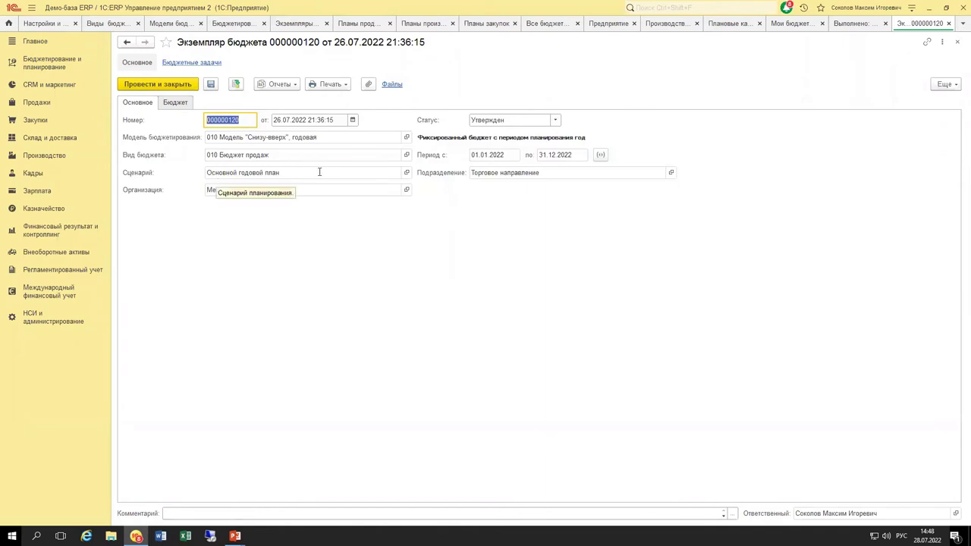
left_click(554, 120)
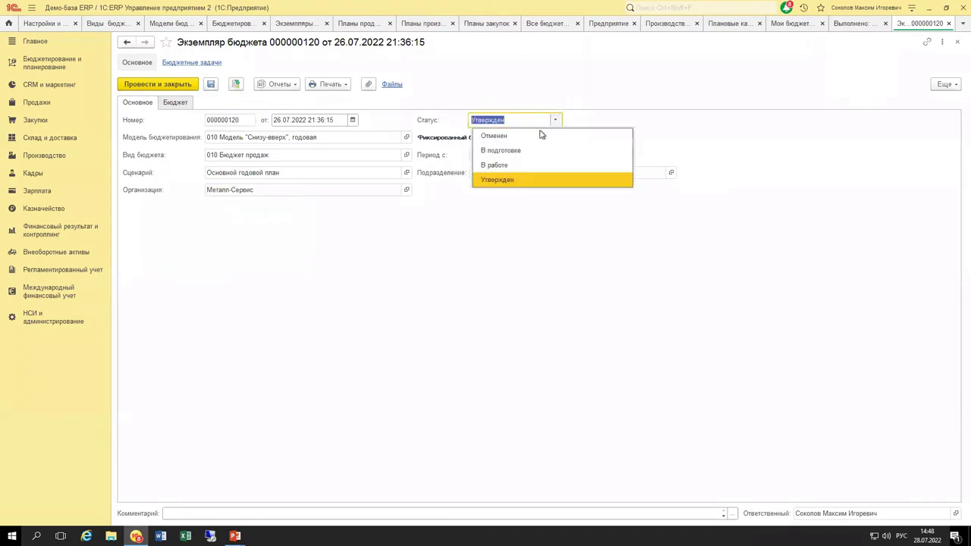
left_click(521, 151)
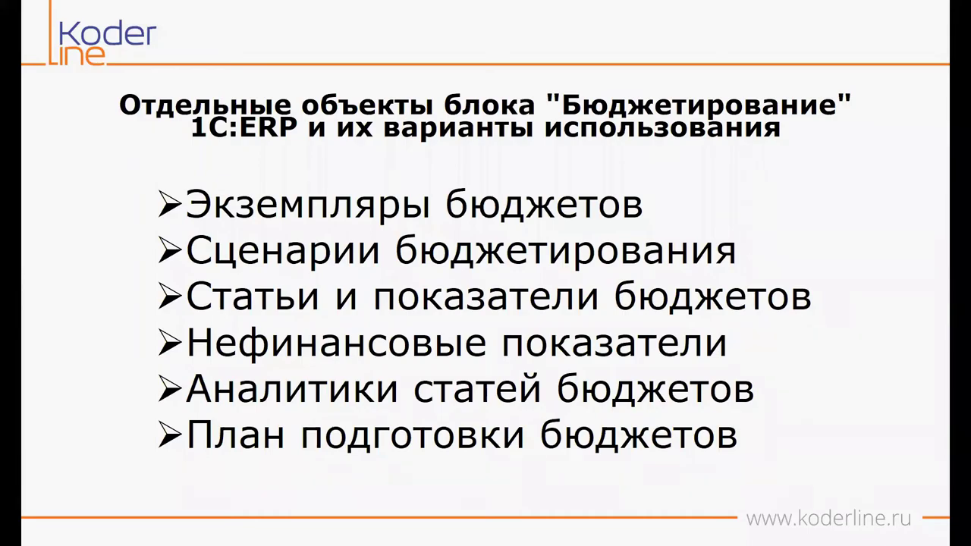
Return to 1C:ERP and review the budget item "Оплата заработной платы АУП" under "Основная модель" > "Движения денежных средств", then close its card
key("alt+Tab")
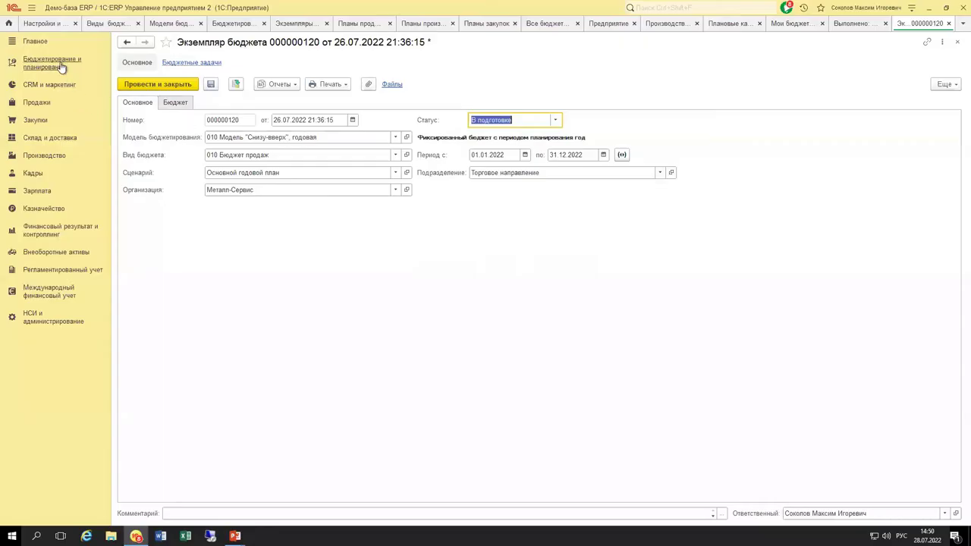
left_click(59, 64)
left_click(170, 83)
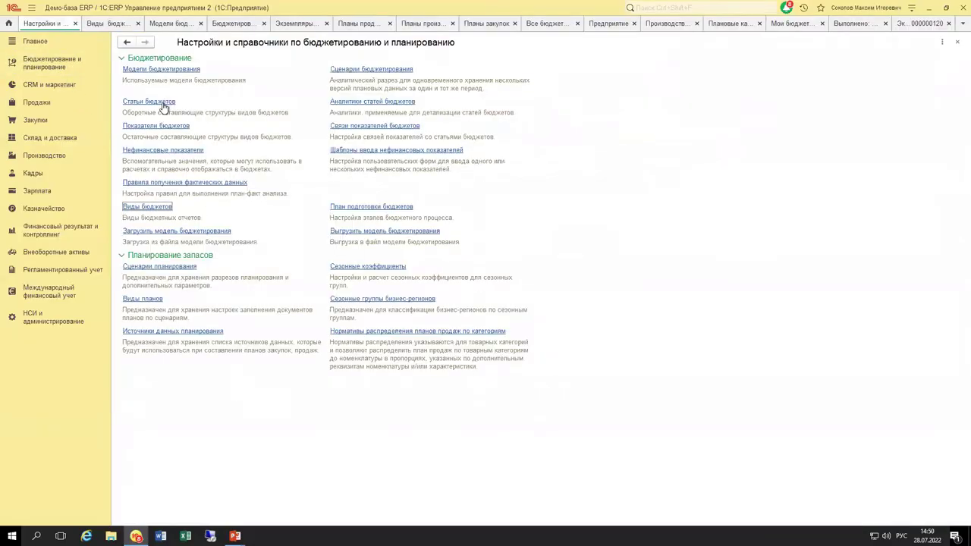
left_click(163, 107)
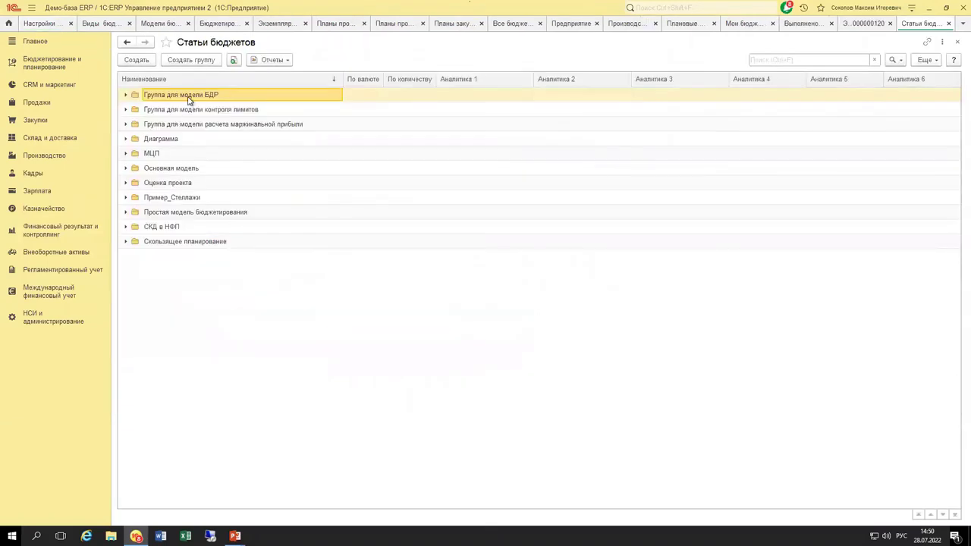
double_click(199, 168)
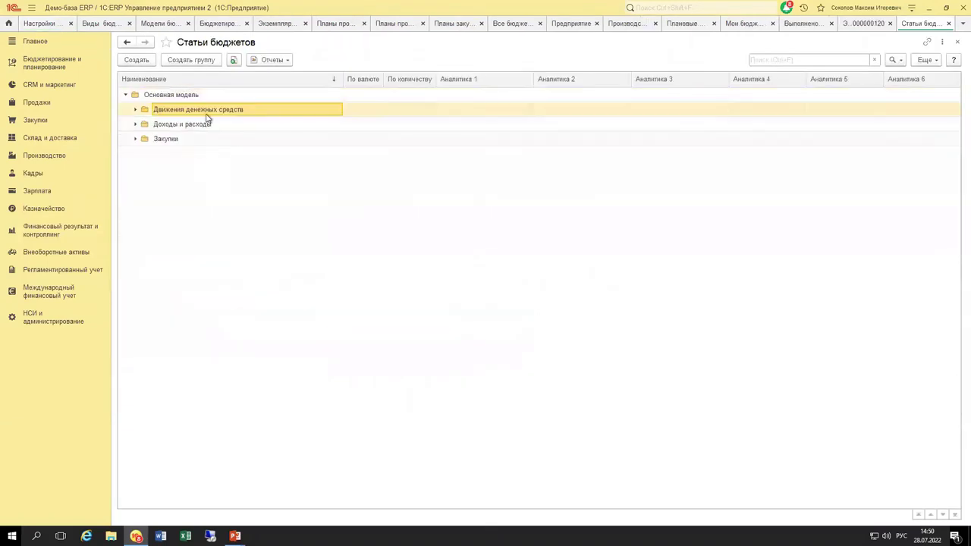
double_click(206, 112)
double_click(226, 126)
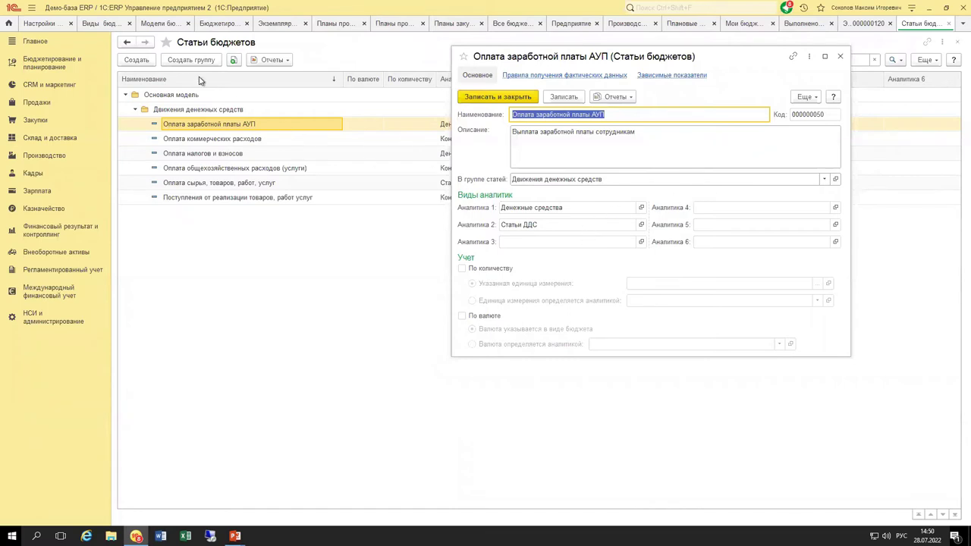
key("Escape")
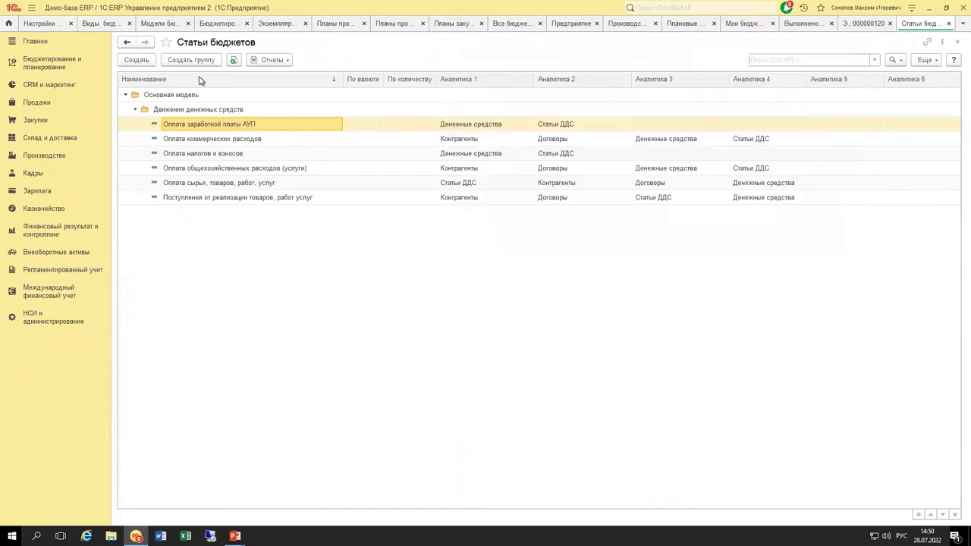
Open the "Показатели бюджетов" catalog and review the "Денежные средства" indicator under "Основная модель" > "Активы", then close its card
left_click(47, 68)
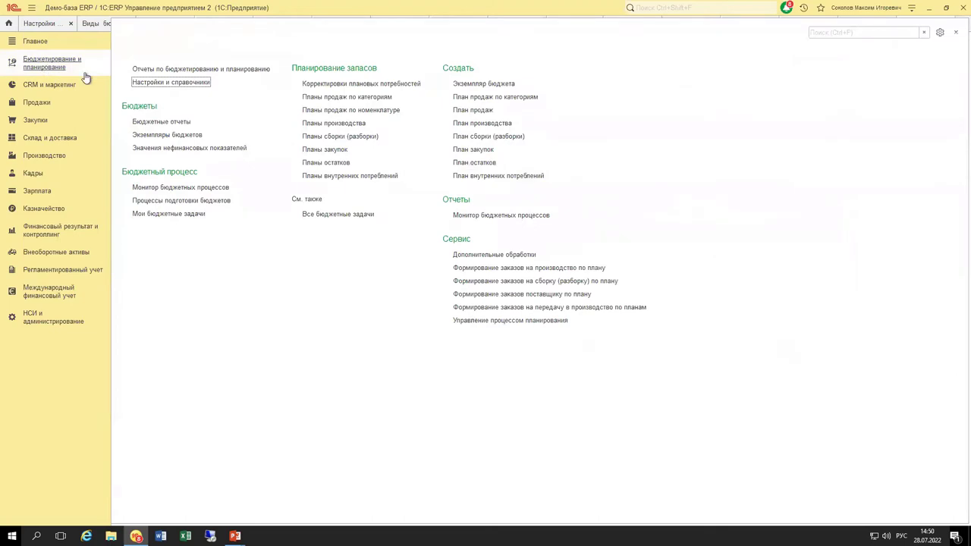
left_click(158, 83)
left_click(162, 126)
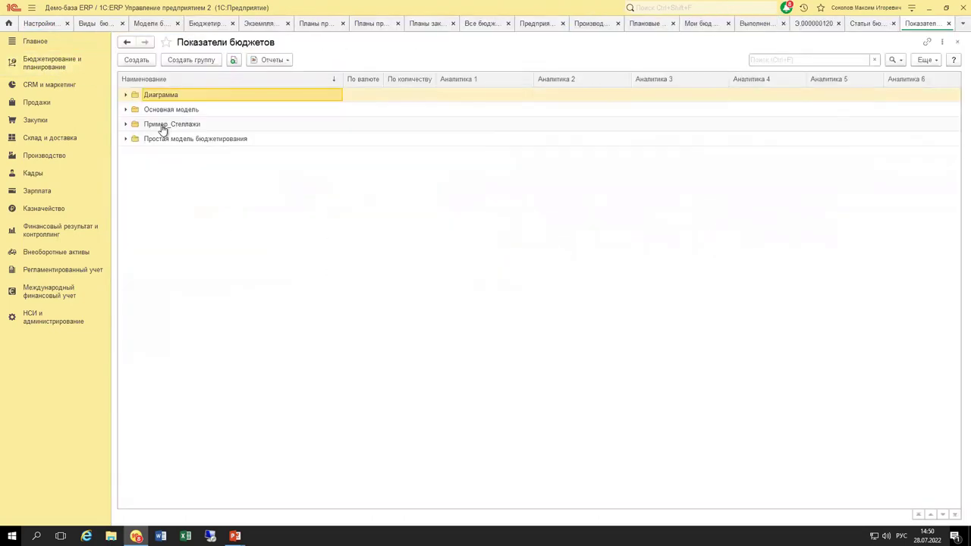
double_click(174, 110)
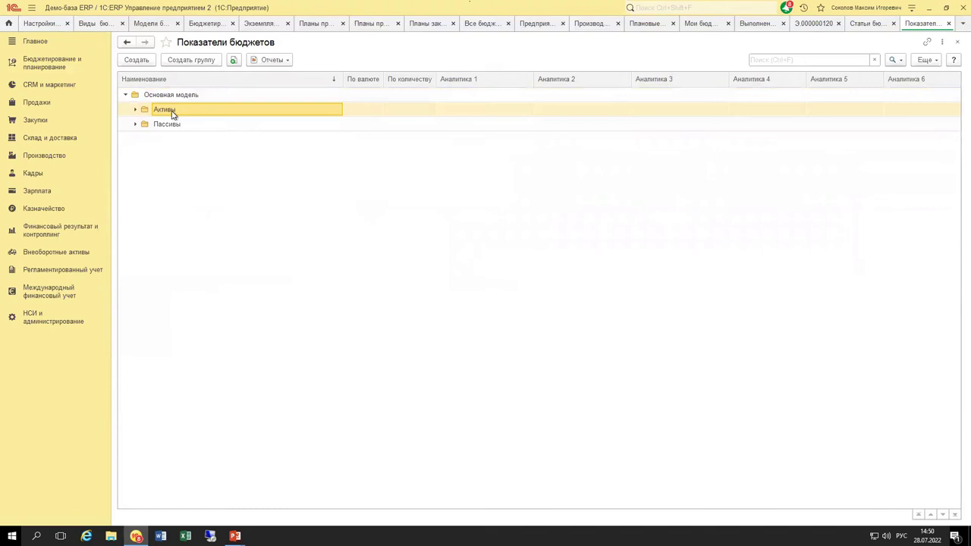
double_click(173, 112)
left_click(184, 139)
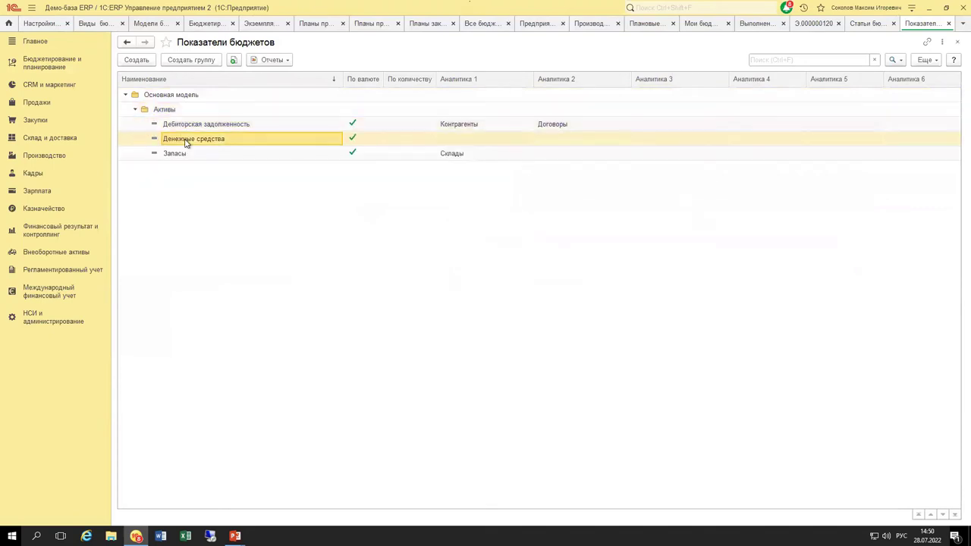
double_click(184, 138)
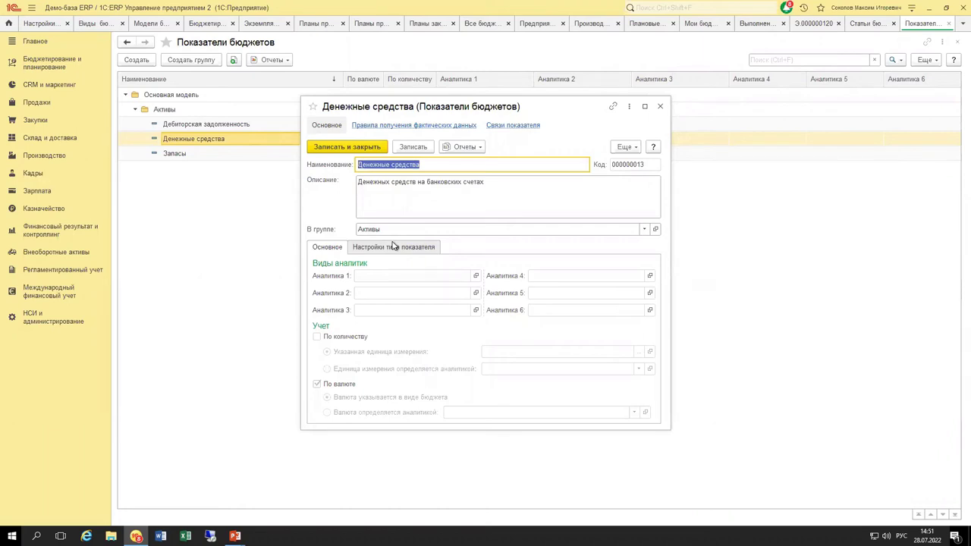
key("Escape")
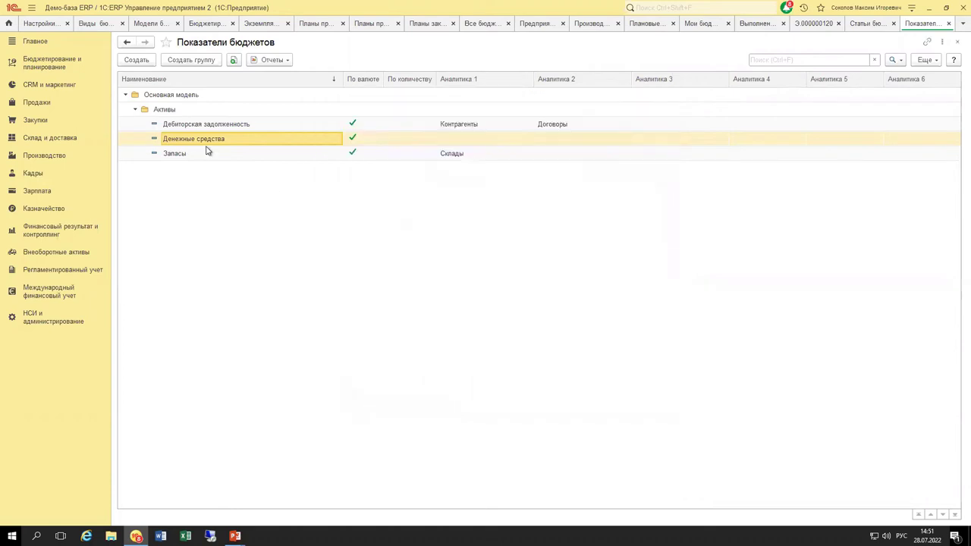
Review the "Запасы" budget indicator's analytics and accounting settings, then close its card and the indicators list
double_click(205, 152)
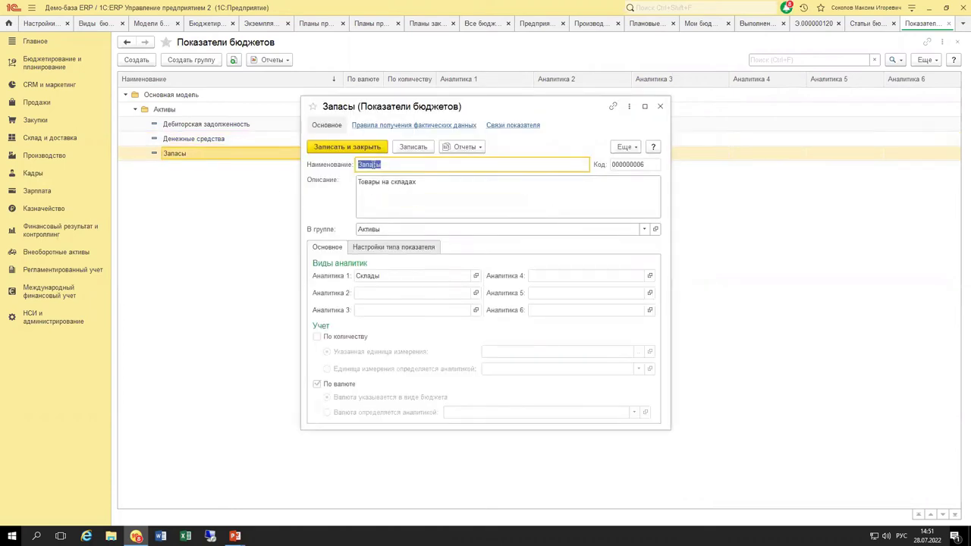
left_click(370, 164)
key("Escape")
key("Escape")
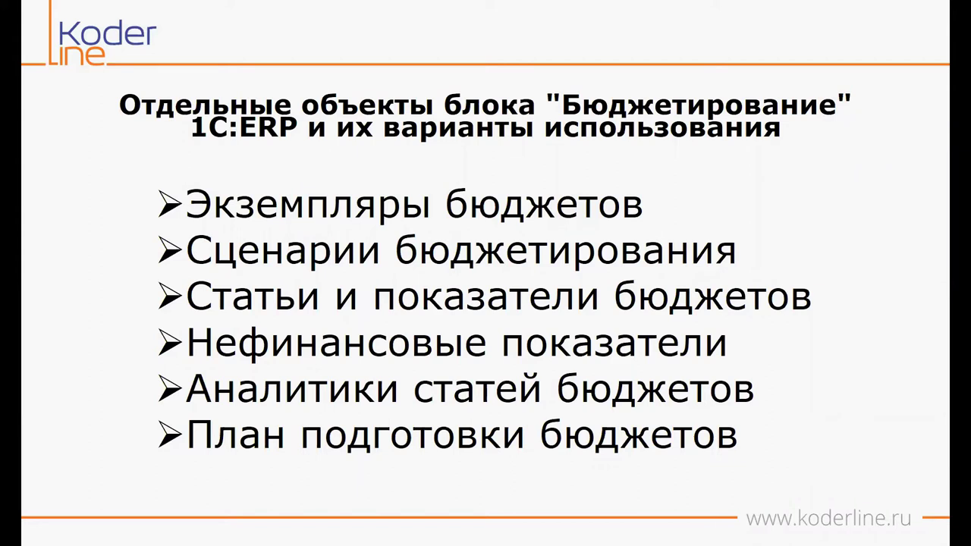
Open the non-financial budget indicators in 1C:ERP and examine the main, detail and periodicity settings of "Цена закупки"
key("alt+Tab")
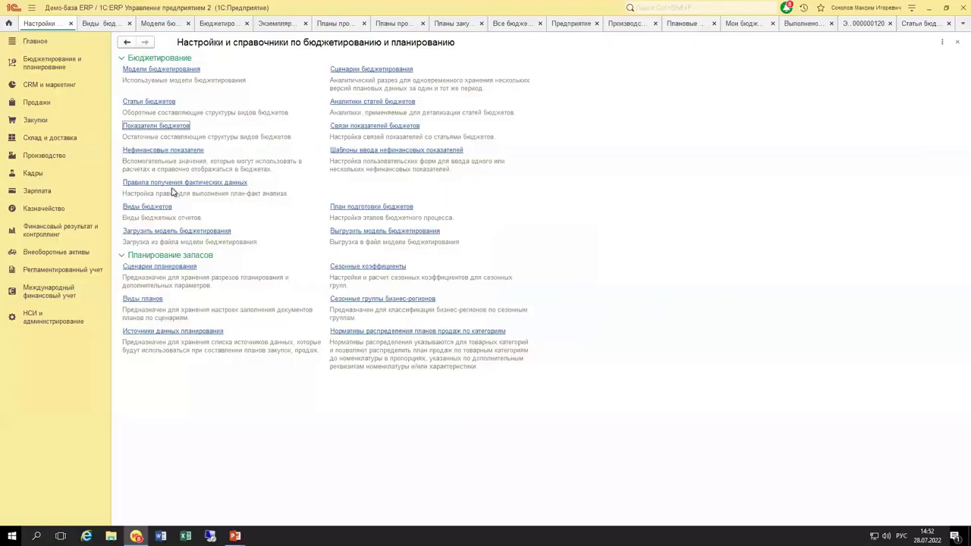
left_click(176, 152)
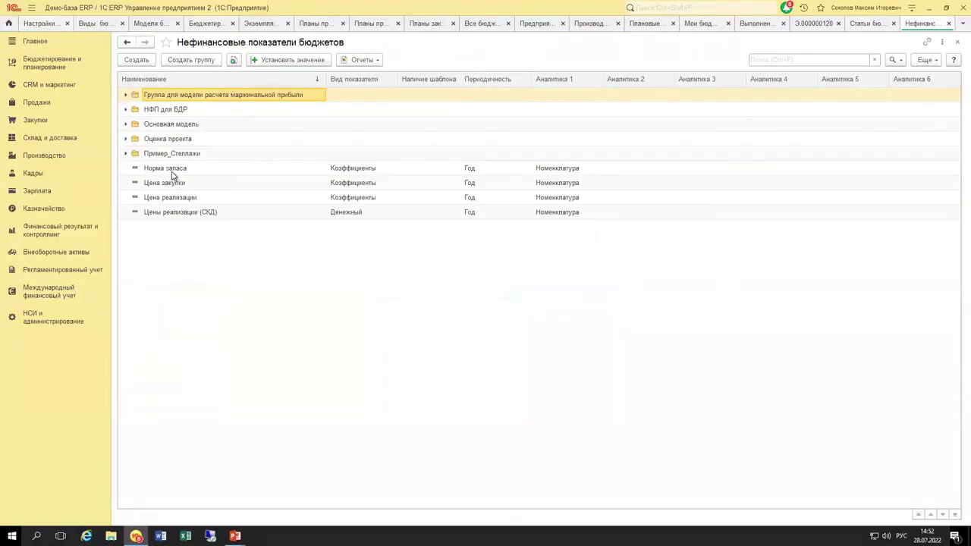
double_click(180, 185)
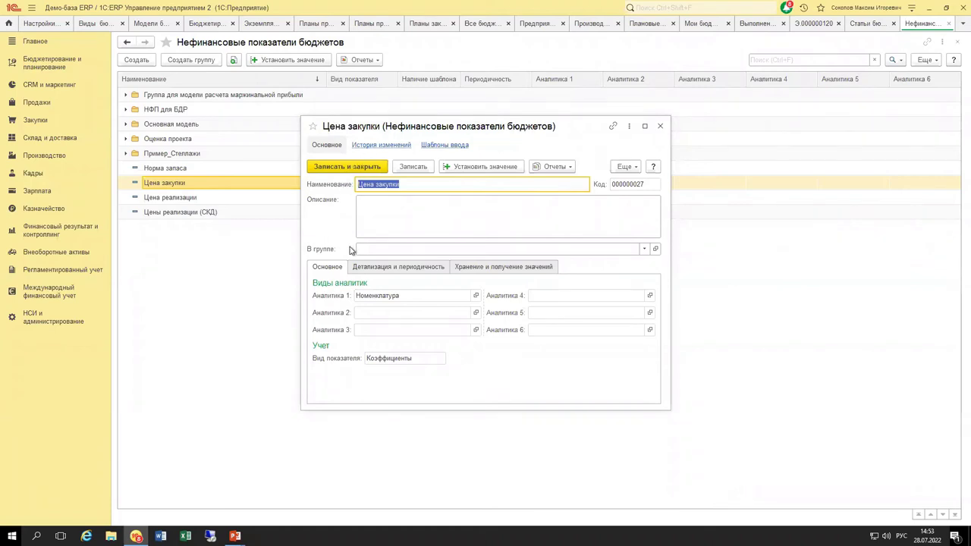
left_click(371, 269)
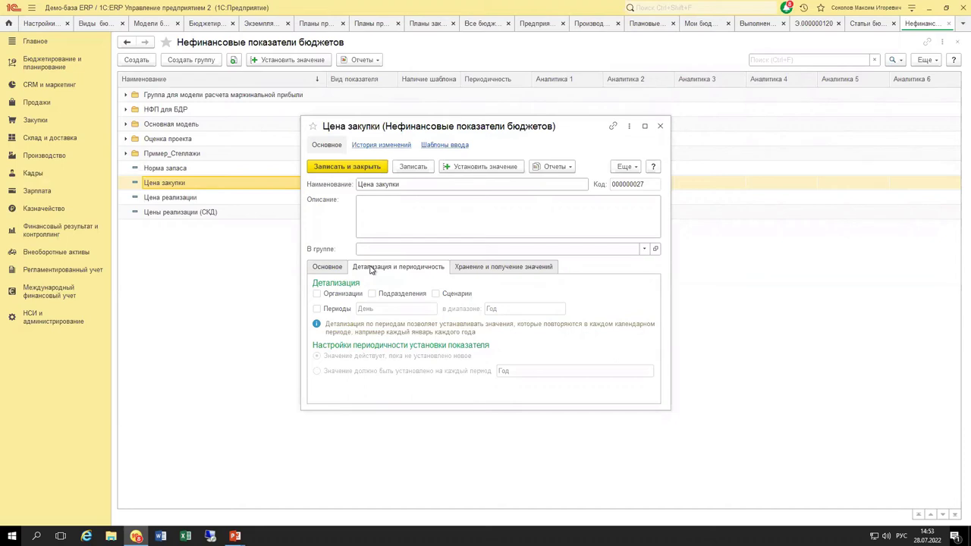
left_click(336, 271)
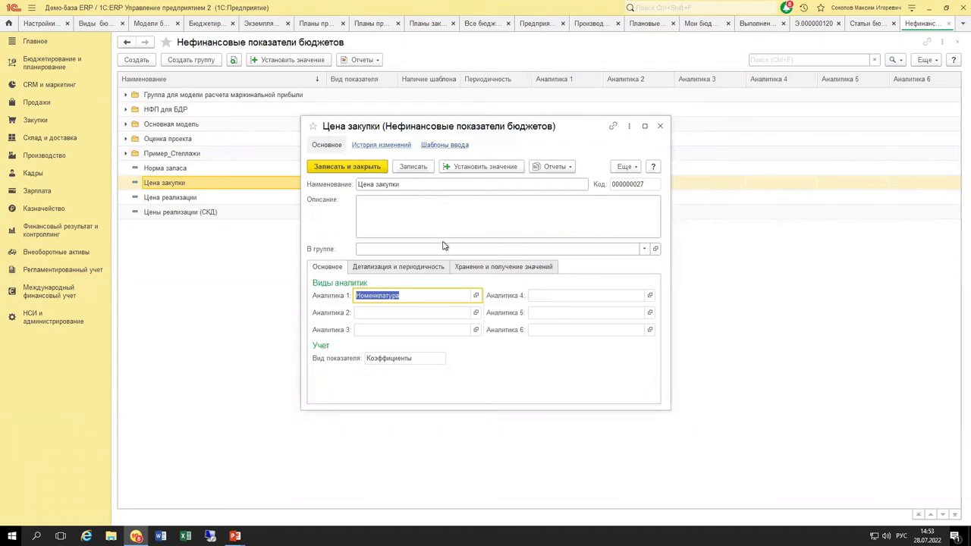
left_click(420, 268)
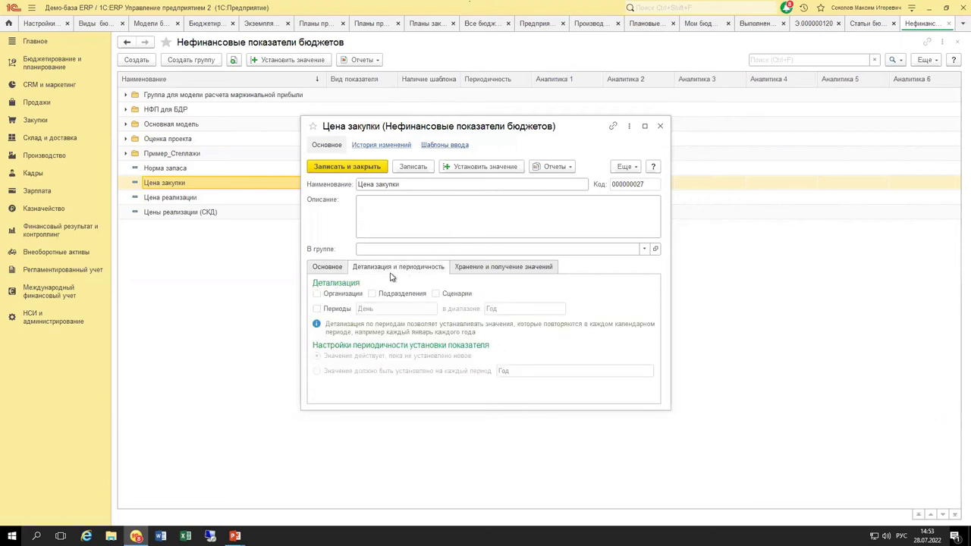
Unlock the storage settings of "Цена закупки", load its values from other subsystems, and choose the "Цены номенклатуры" data composition scheme
left_click(457, 269)
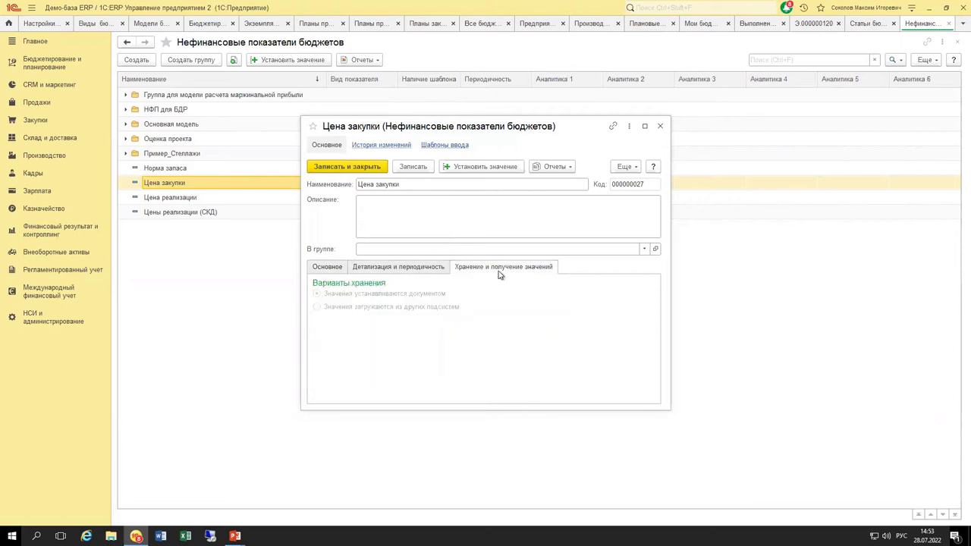
left_click(624, 166)
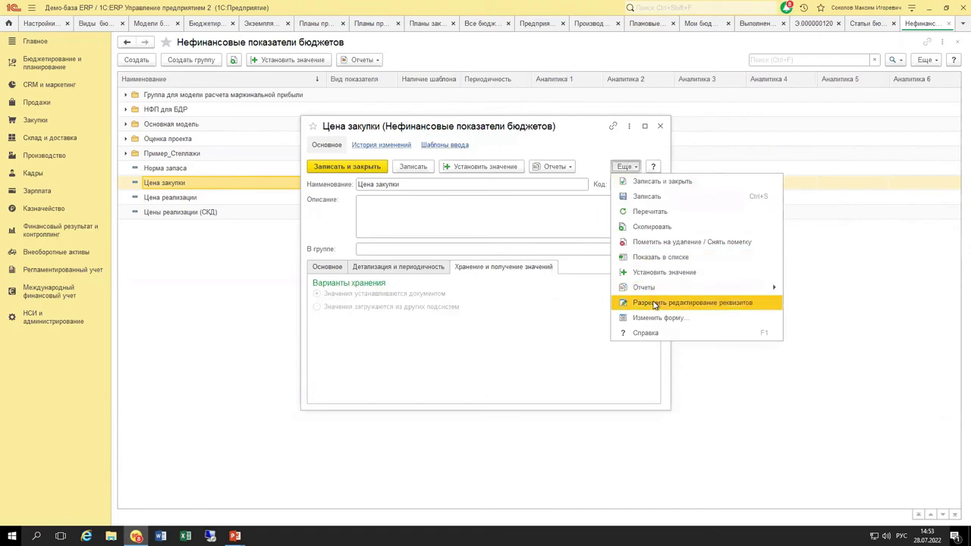
left_click(653, 302)
left_click(386, 251)
left_click(402, 307)
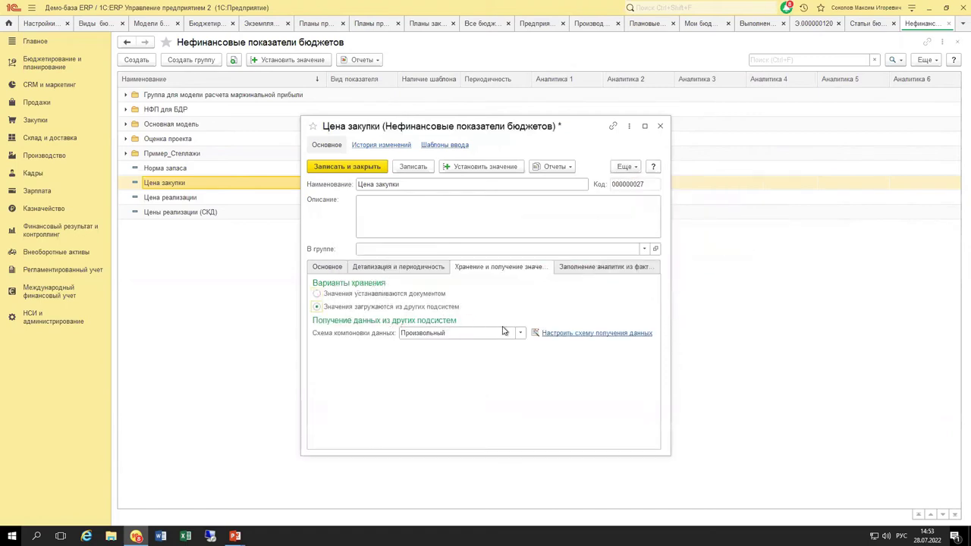
left_click(521, 334)
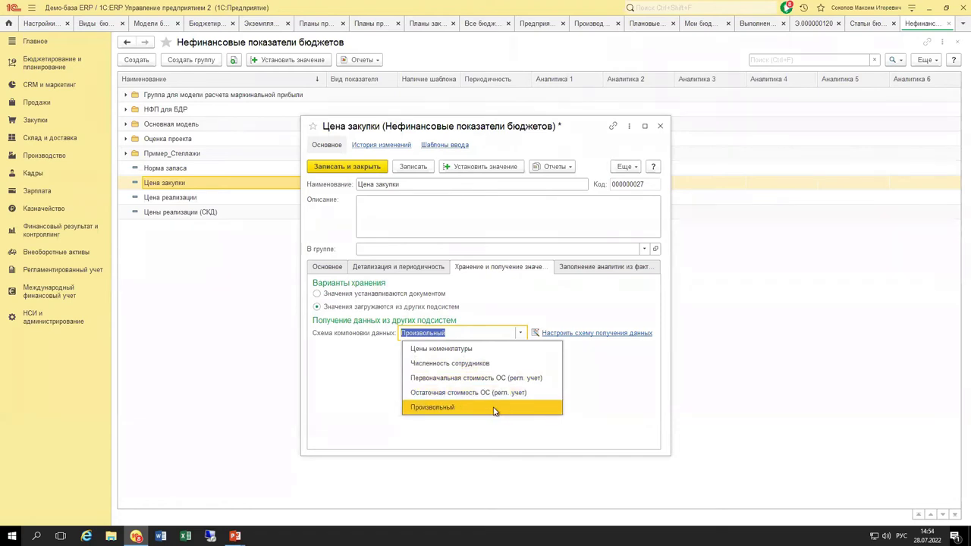
left_click(530, 351)
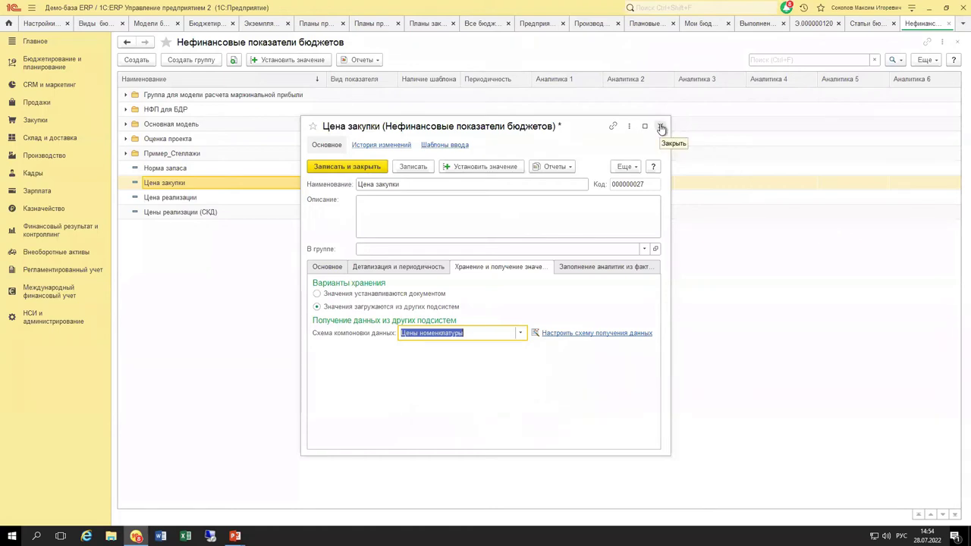
Review the main analytics settings of "Цена закупки", then close its card without saving the changes
left_click(338, 270)
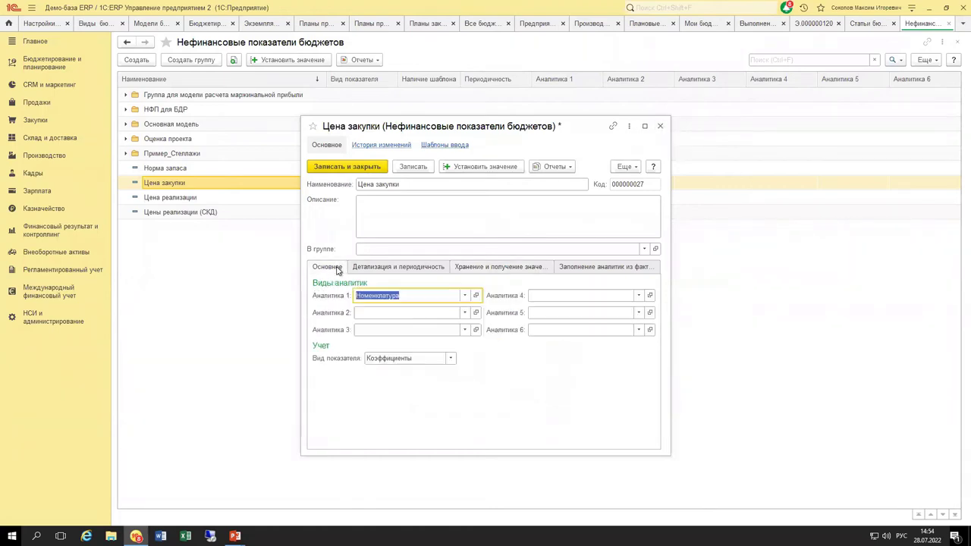
left_click(660, 126)
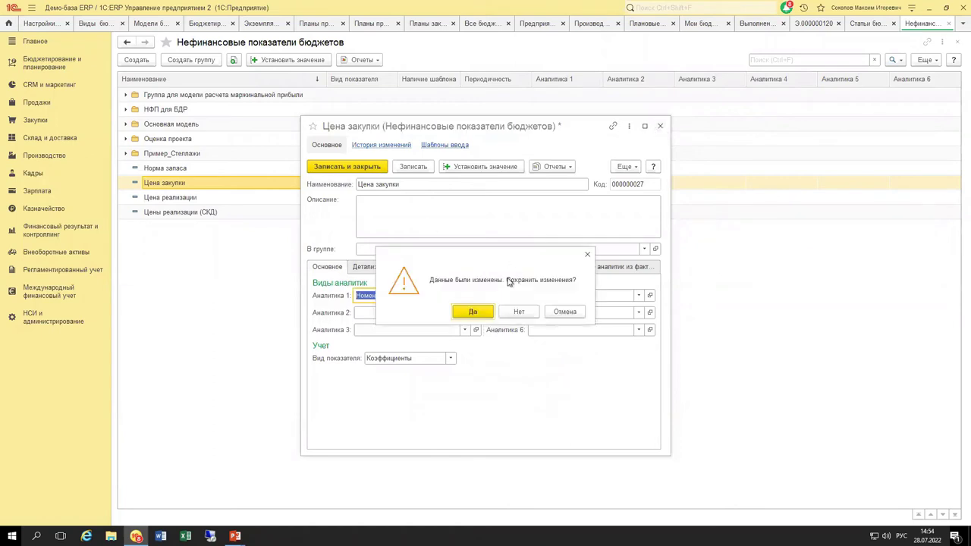
left_click(516, 312)
Under "Основная модель", examine the non-financial indicators in the "Нормативы расходов" and "Коэффициенты темпов роста продаж и закупок" groups
left_click(195, 197)
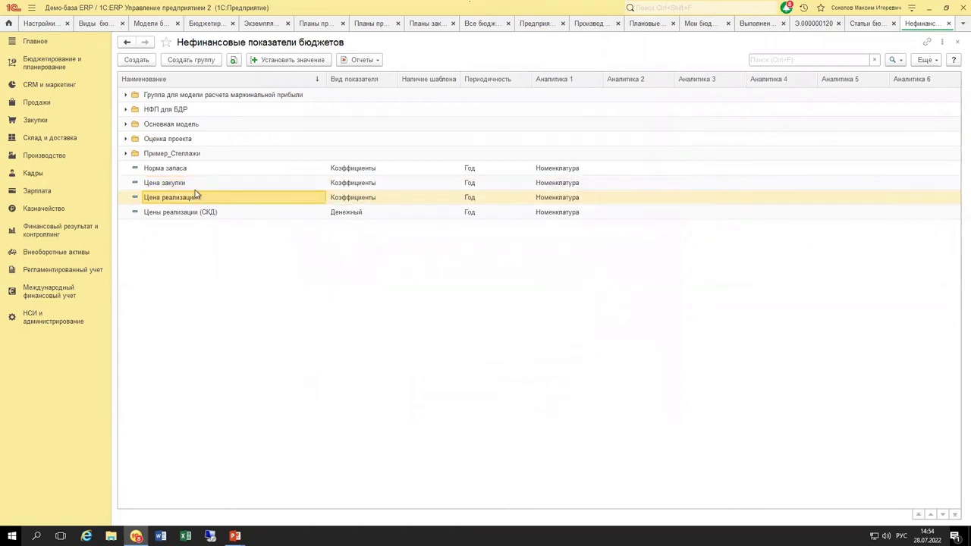
left_click(190, 170)
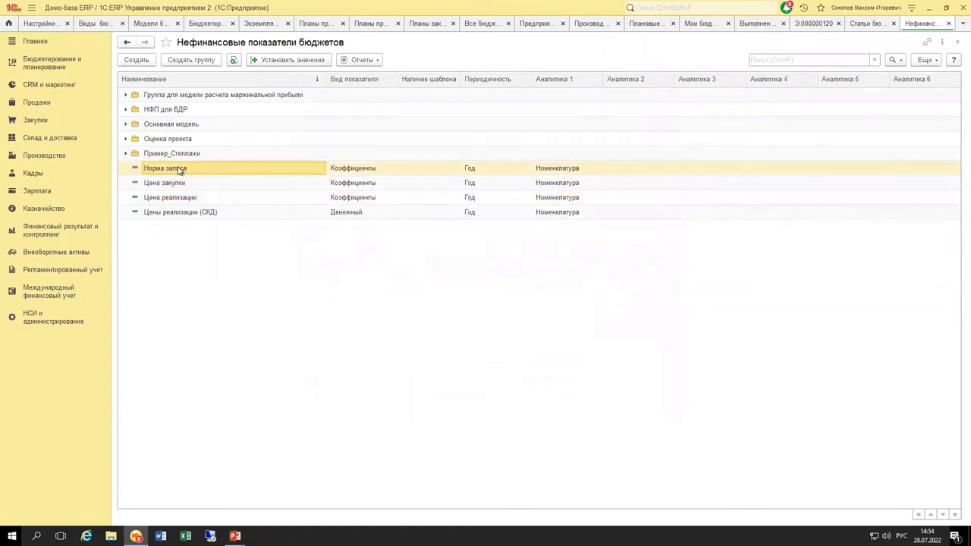
double_click(194, 125)
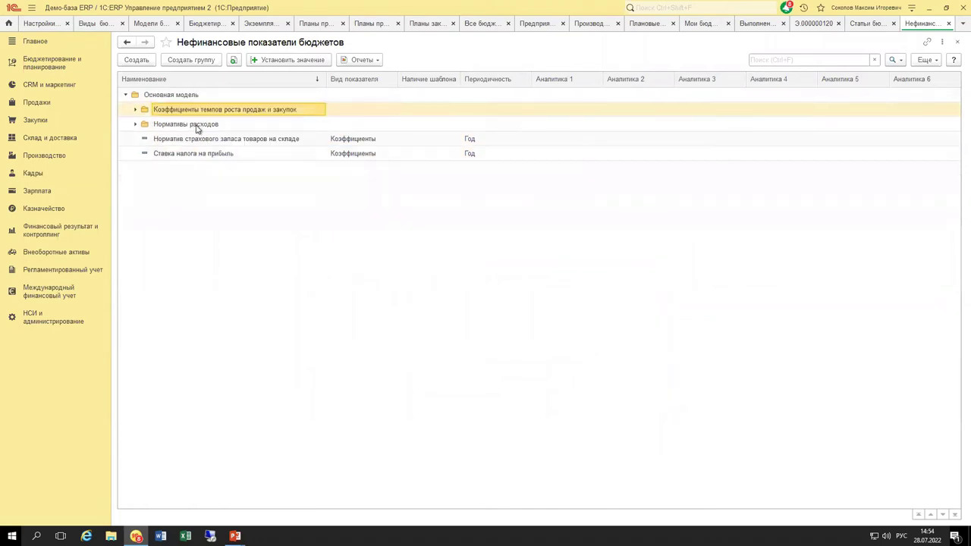
left_click(208, 155)
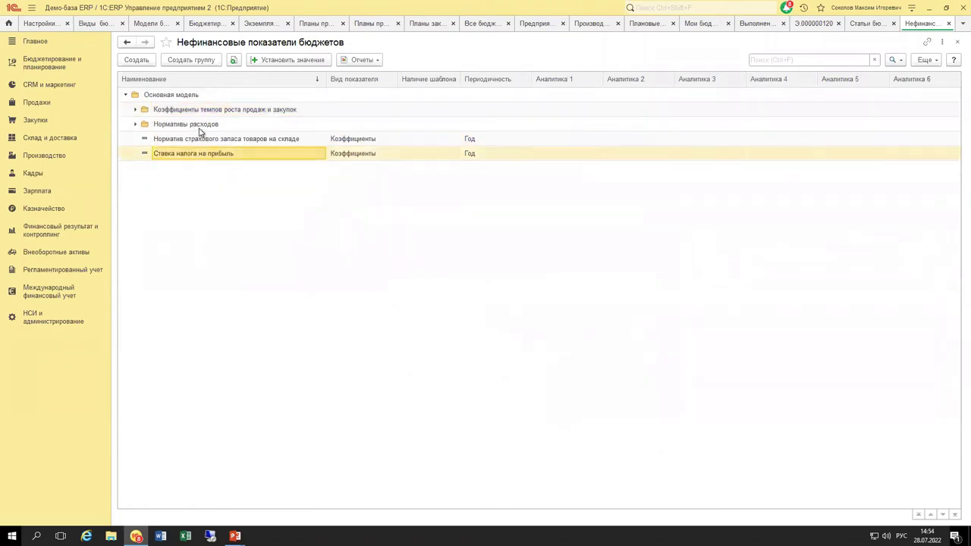
left_click(199, 127)
double_click(197, 129)
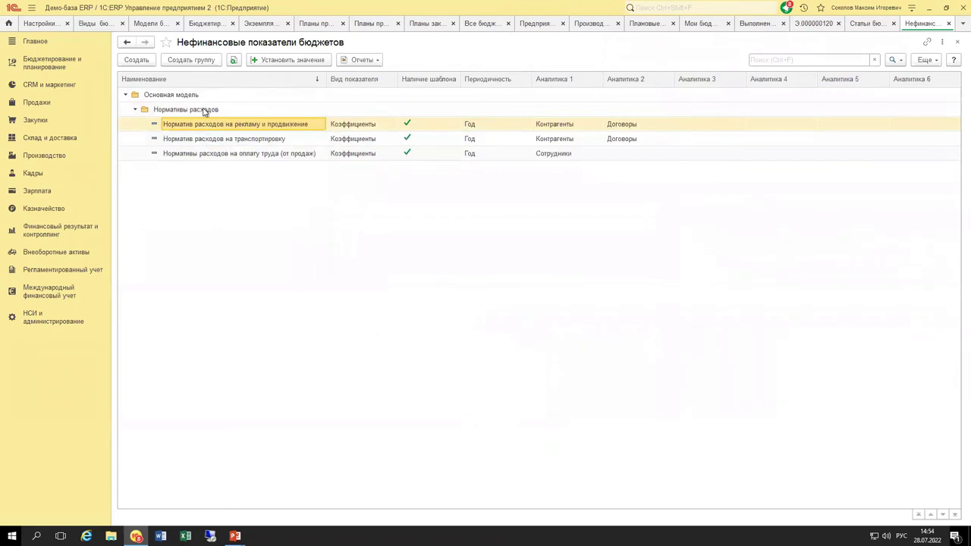
double_click(205, 111)
double_click(202, 111)
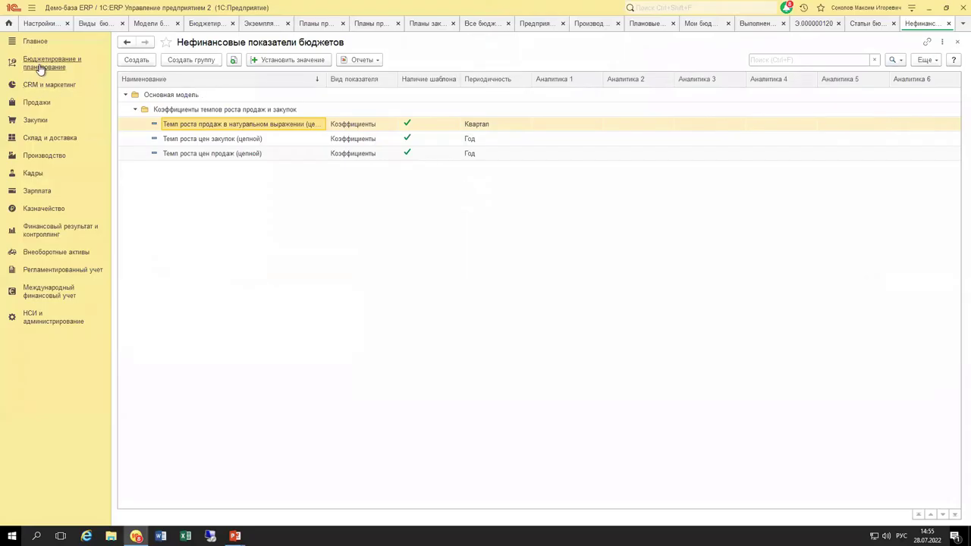
Open the budget items list and review the analytics assigned to the item Оплата заработной платы АУП
left_click(53, 66)
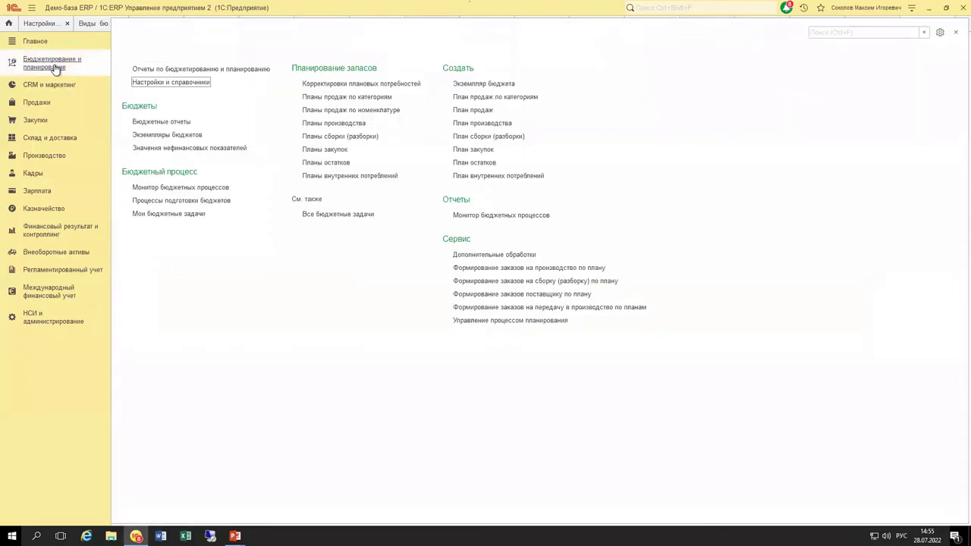
left_click(185, 83)
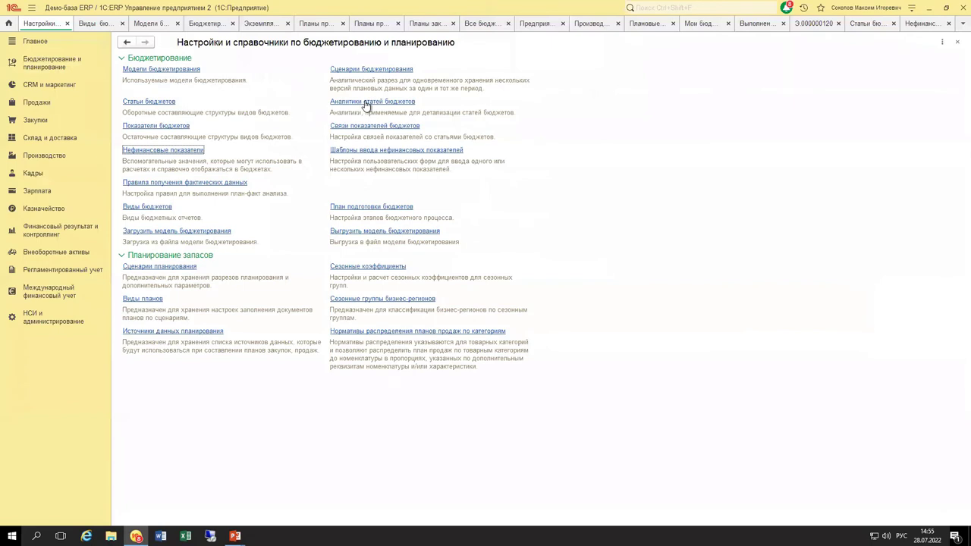
left_click(135, 103)
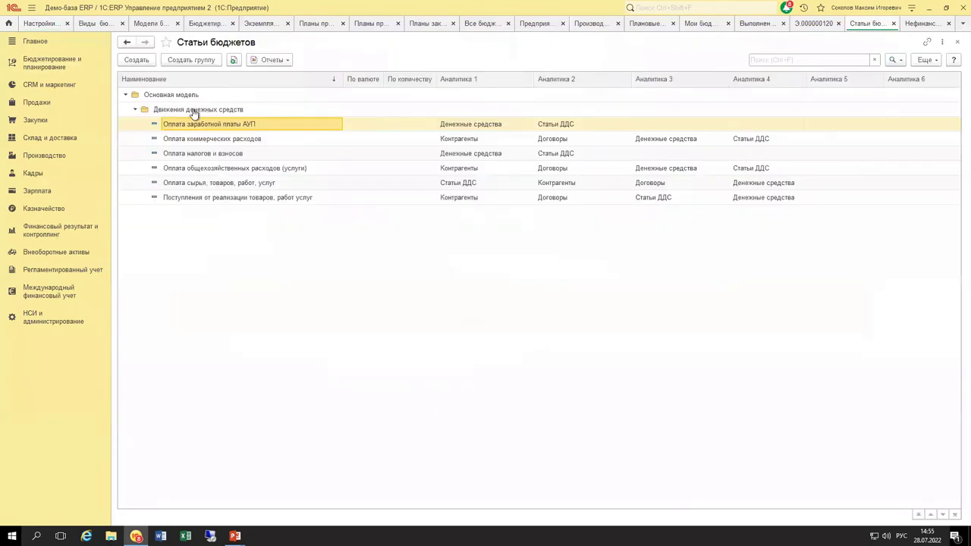
double_click(301, 129)
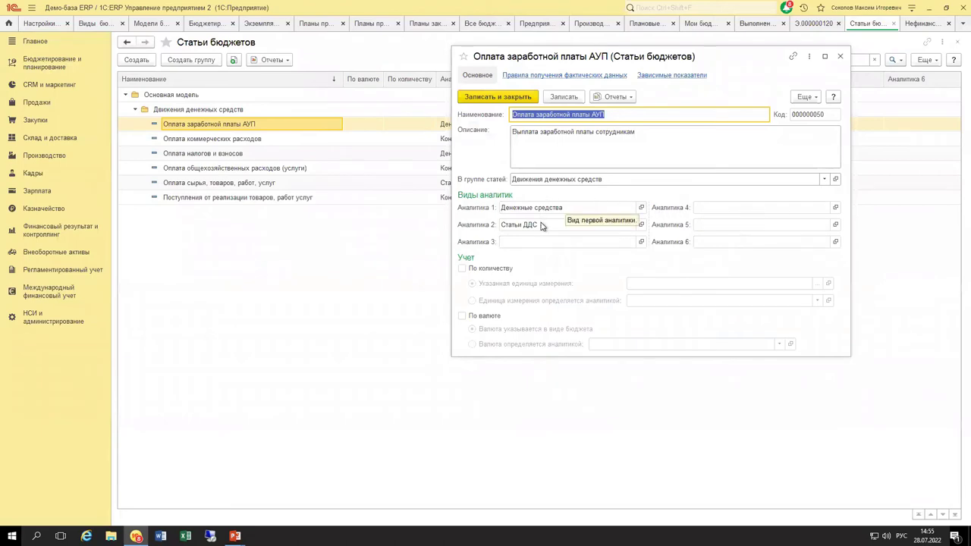
key("Escape")
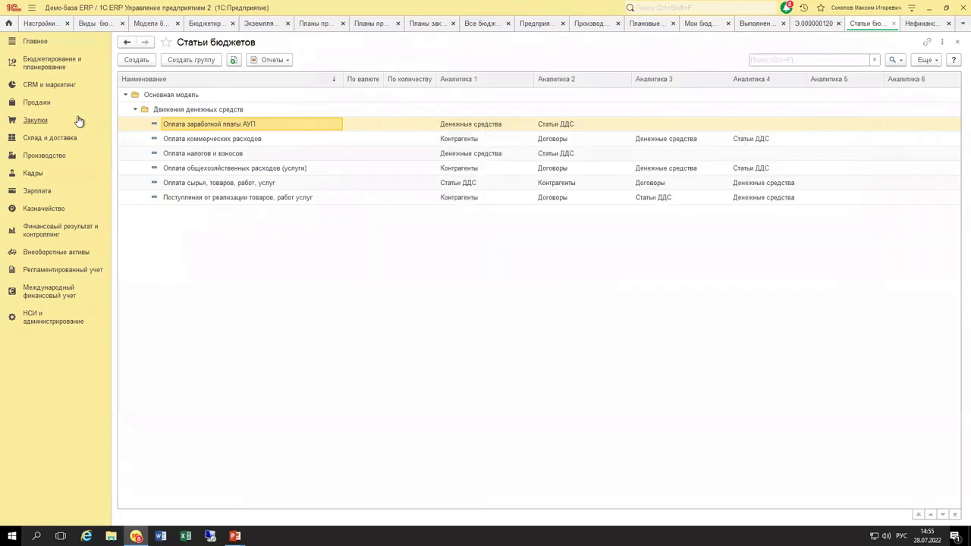
Open the budget item analytics list and look over entries such as Договоры, Контрагенты and Партнеры
left_click(47, 67)
left_click(173, 88)
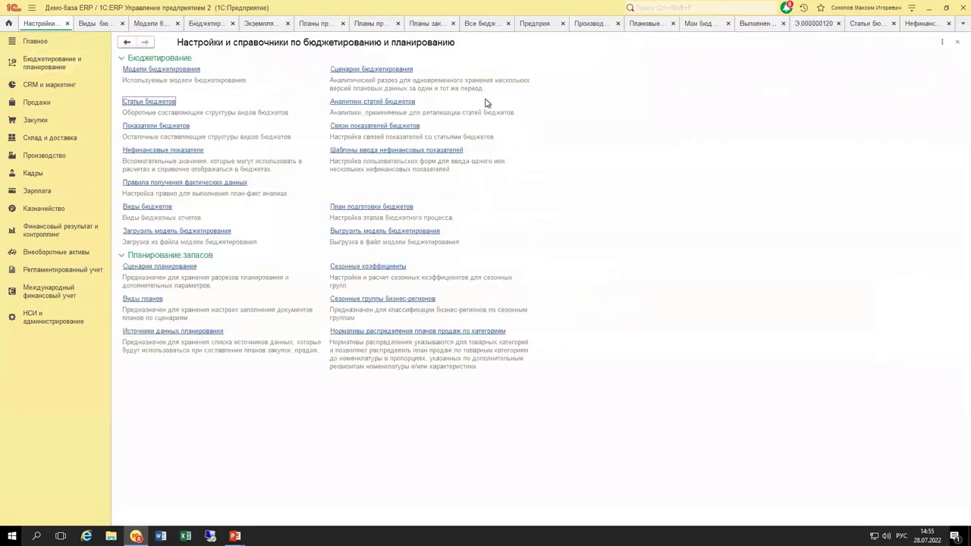
left_click(373, 103)
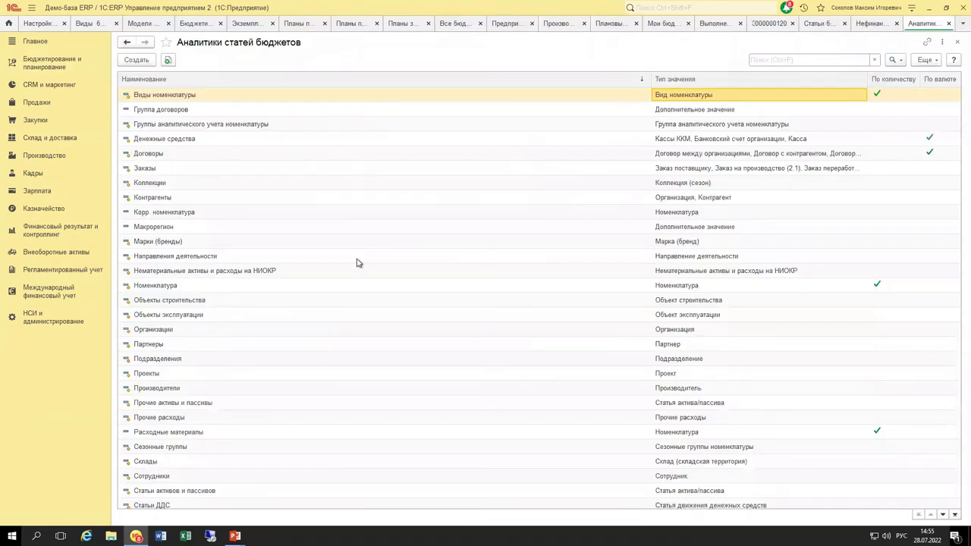
scroll(362, 262, "down", 1)
left_click(190, 155)
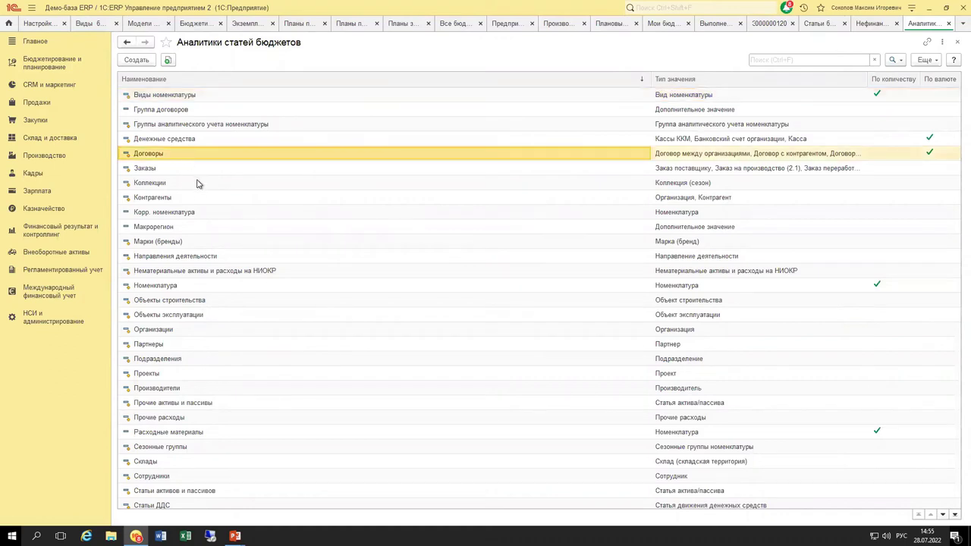
left_click(200, 201)
left_click(173, 348)
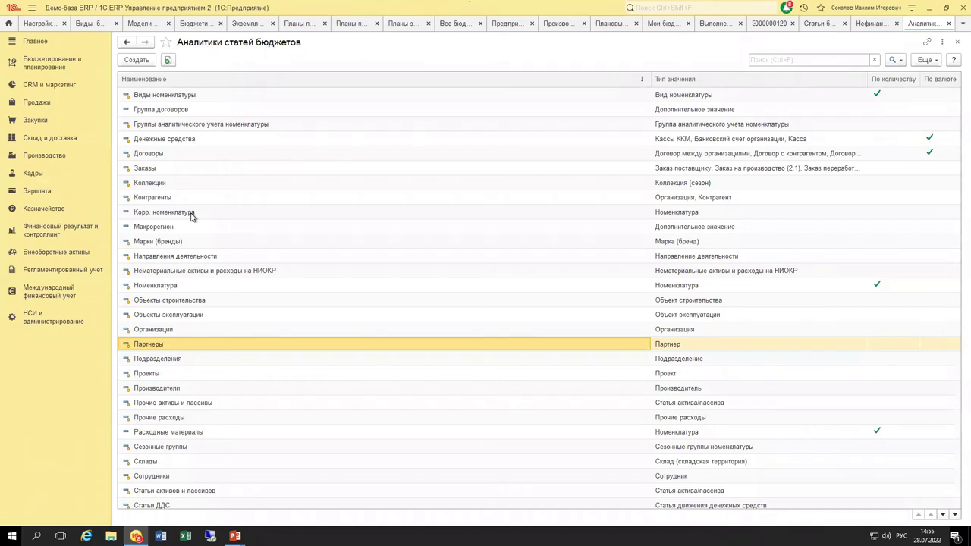
Start a new budget item analytic, create an additional attribute from its type setup, and check the available value types
left_click(141, 61)
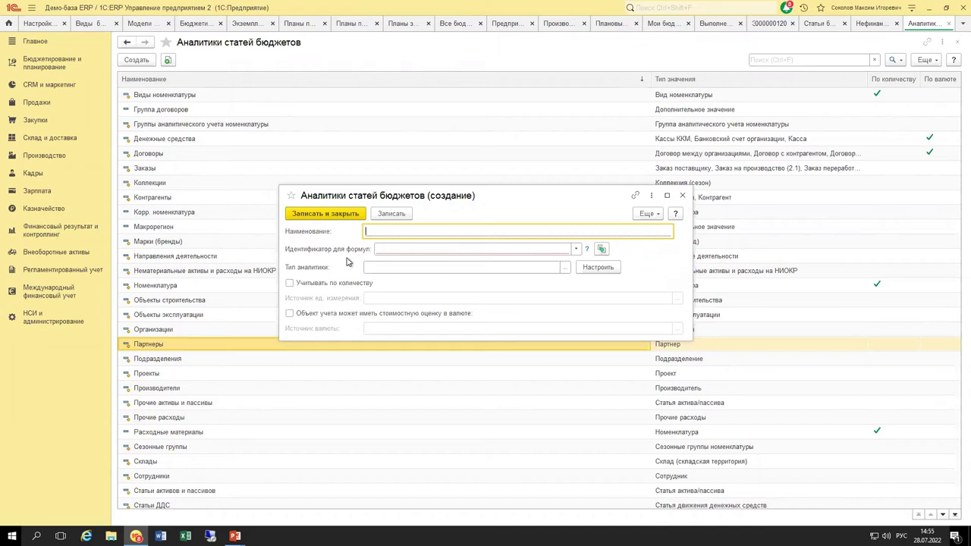
left_click(568, 250)
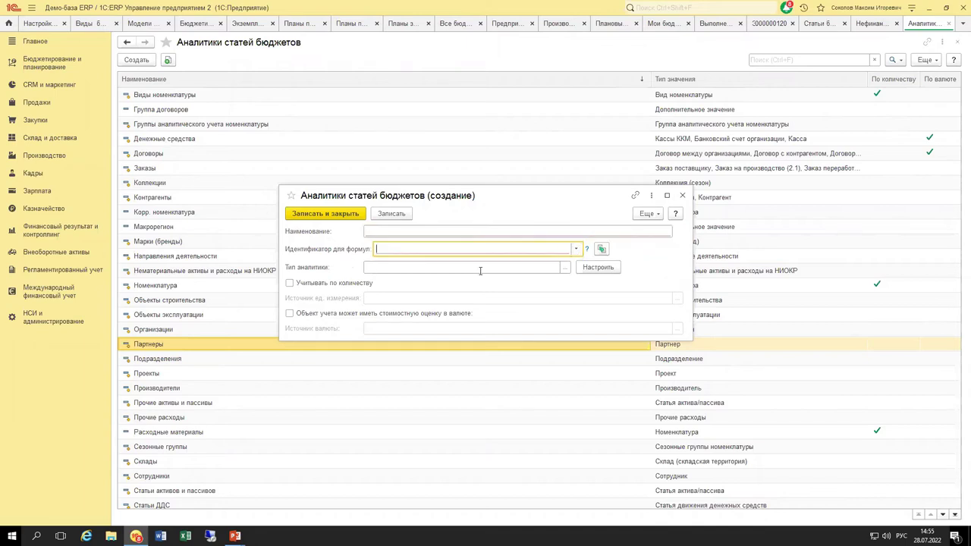
left_click(601, 268)
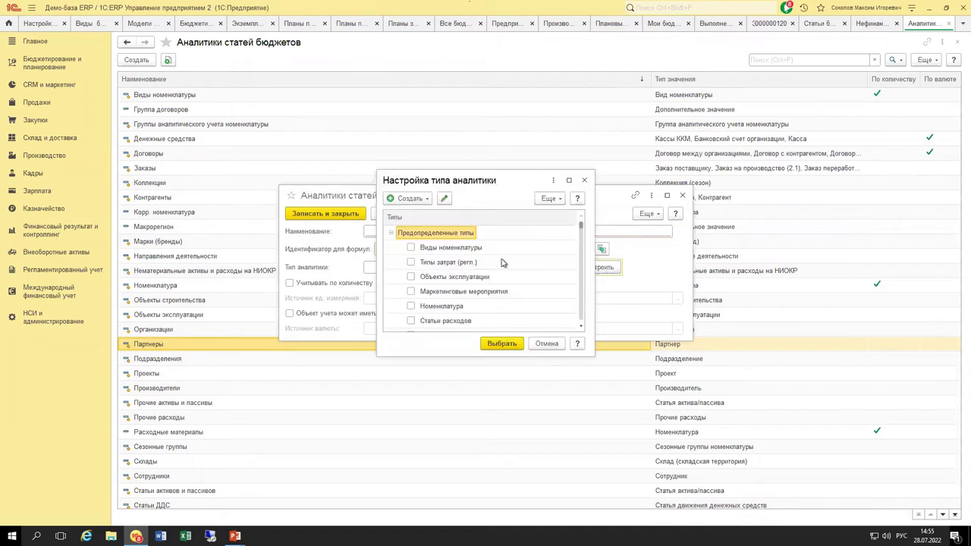
left_click(410, 198)
left_click(420, 213)
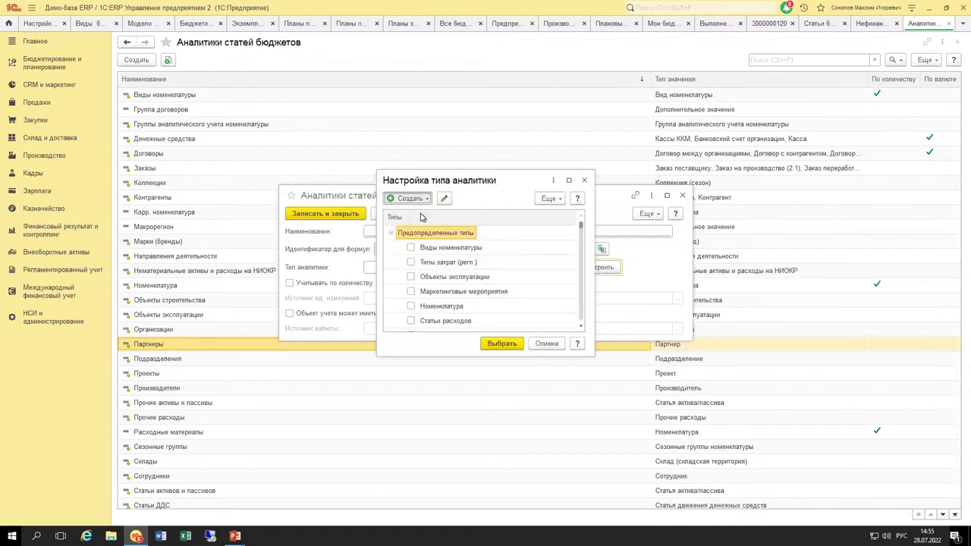
left_click(369, 96)
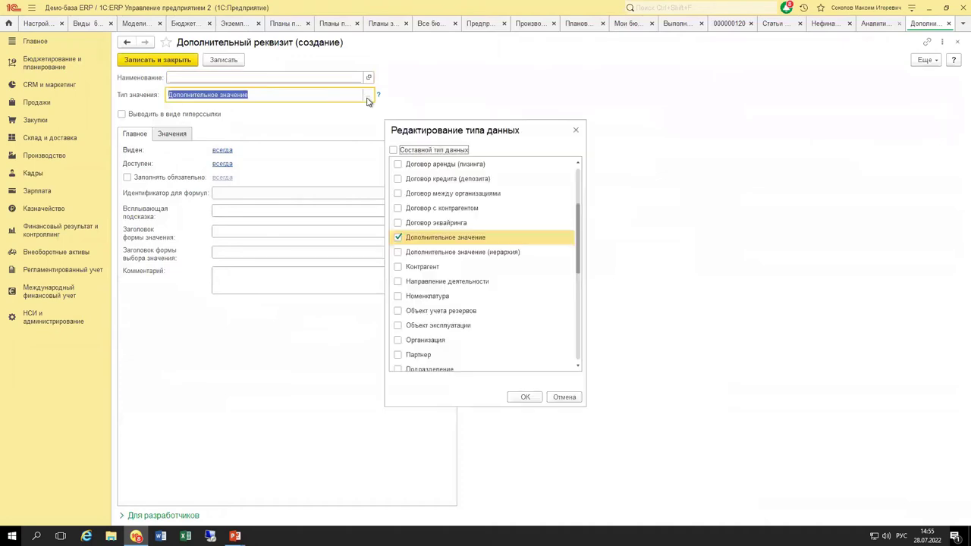
left_click(576, 131)
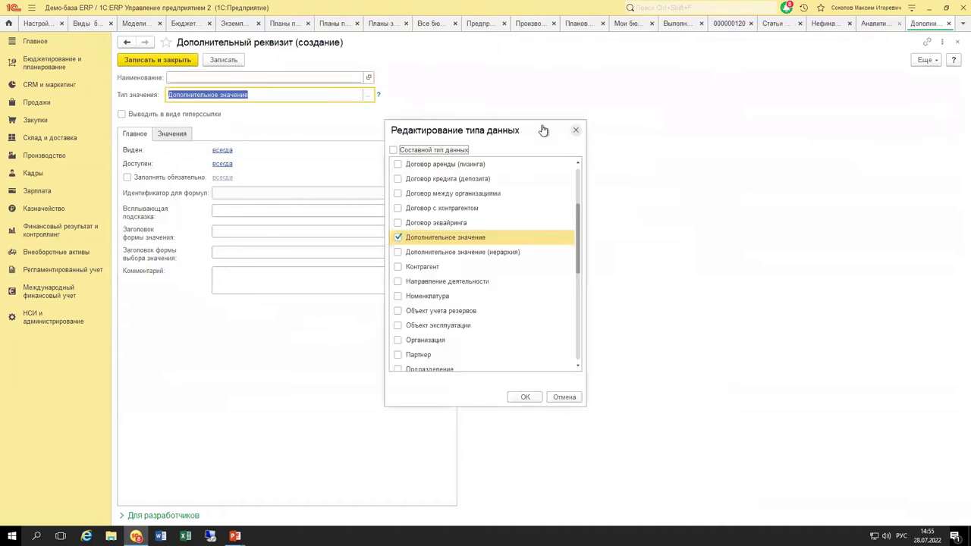
Name the additional attribute 222 and save it to start creating its first value
left_click(173, 135)
left_click(144, 154)
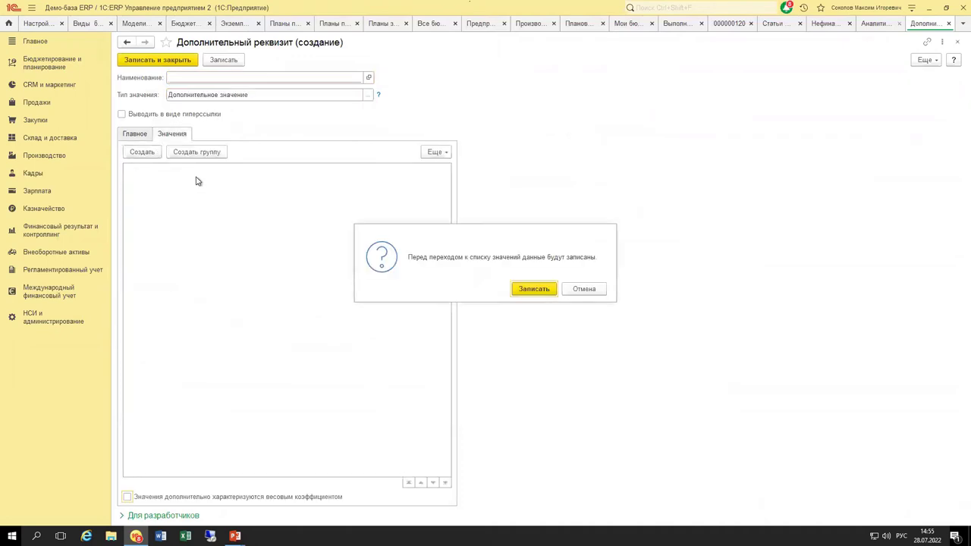
left_click(543, 288)
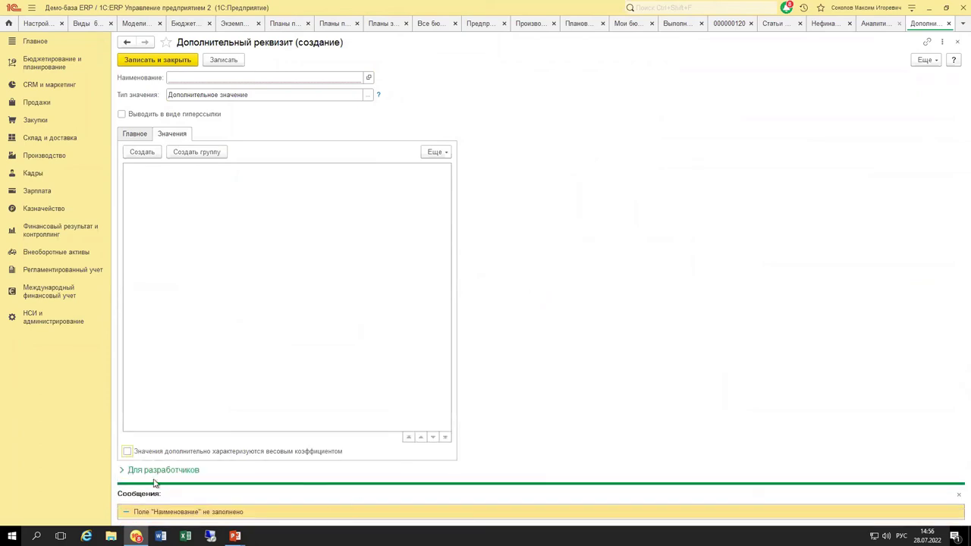
left_click(228, 75)
type("222")
left_click(142, 152)
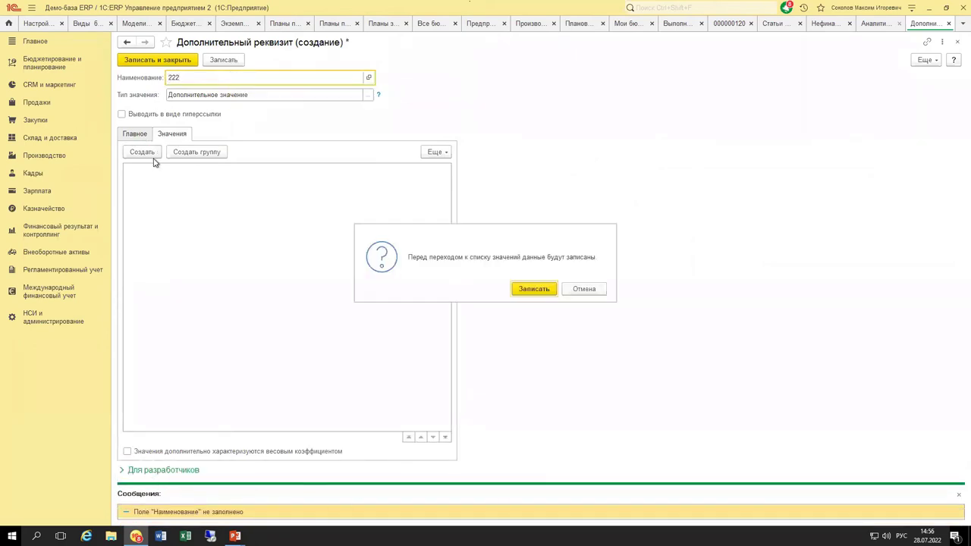
left_click(537, 288)
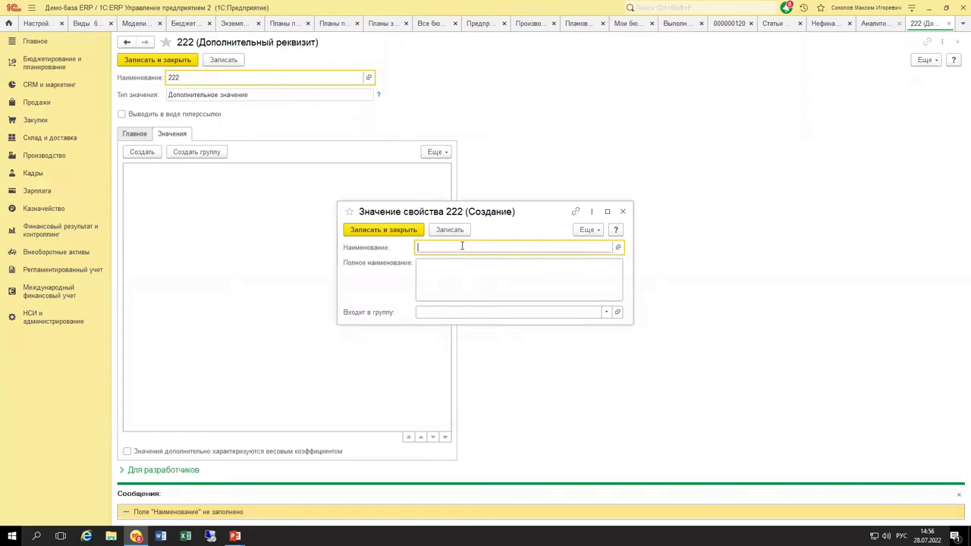
Add the value 28.07 to the additional attribute's values and return to the analytic type setup
type("28.07")
key("ctrl+Return")
left_click(427, 153)
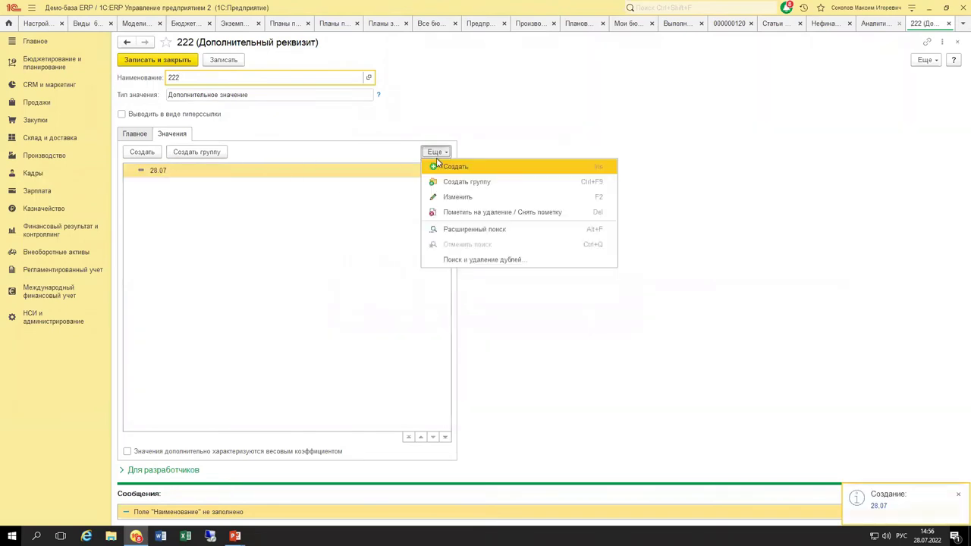
left_click(243, 173)
right_click(243, 173)
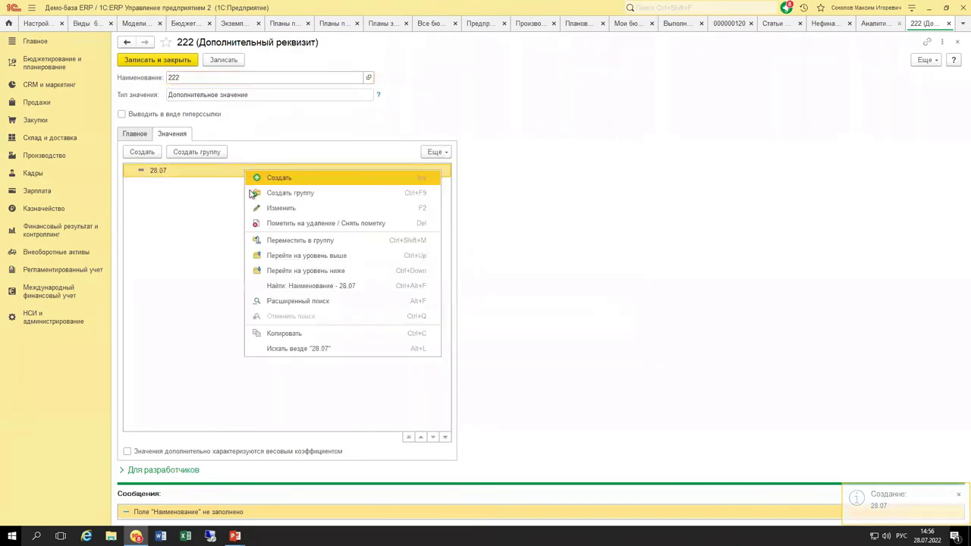
left_click(216, 206)
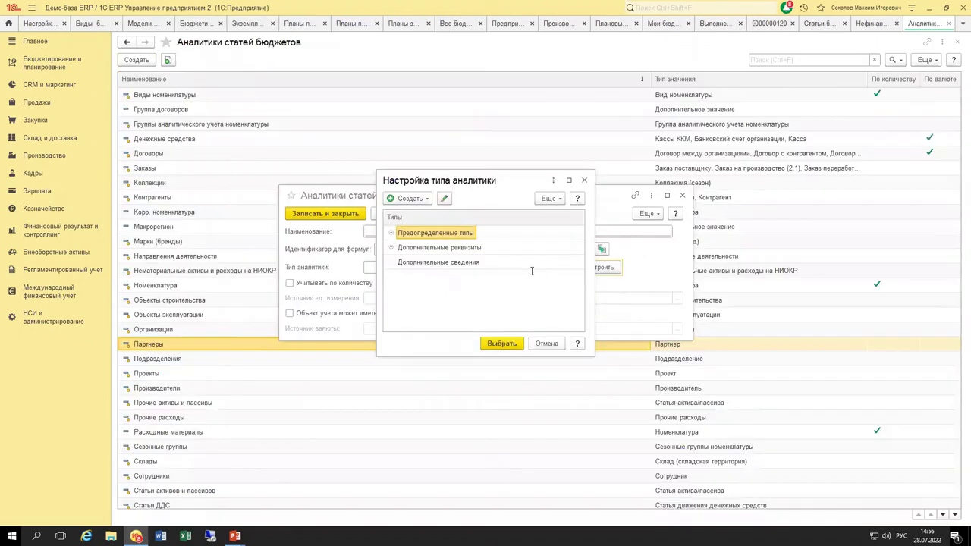
Browse the analytic types through to the additional attributes, and close the new analytic without saving it
key("Escape")
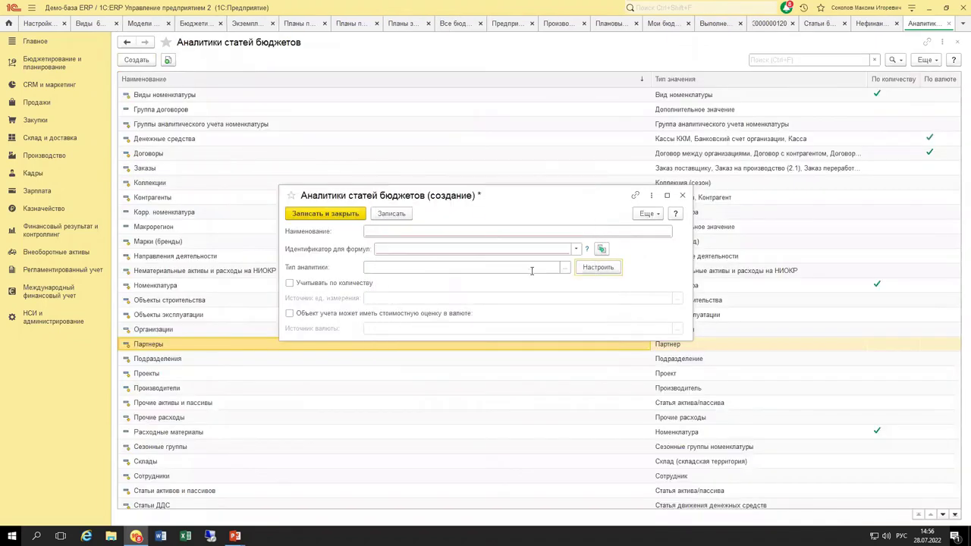
left_click(589, 269)
scroll(450, 281, "down", 3)
scroll(450, 281, "down", 3)
scroll(452, 280, "down", 10)
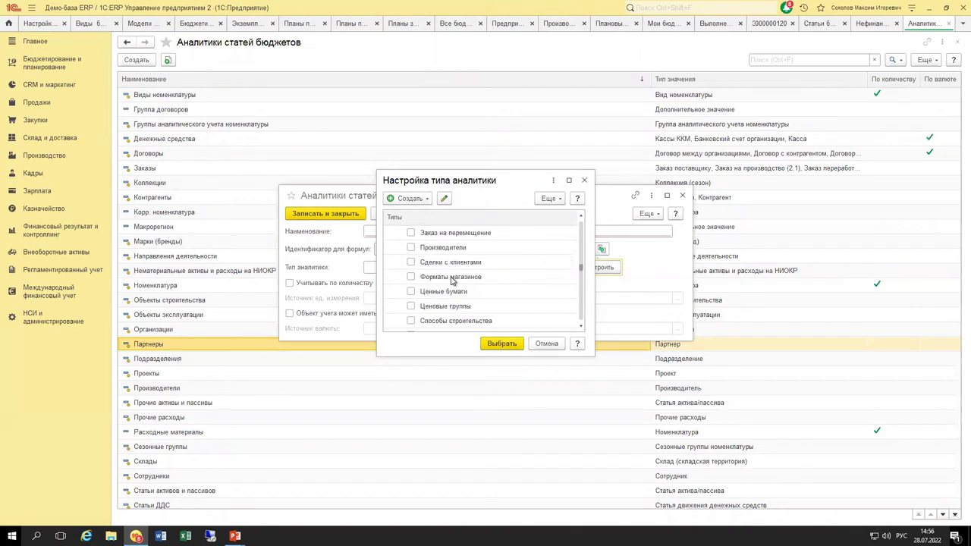
scroll(452, 281, "down", 2)
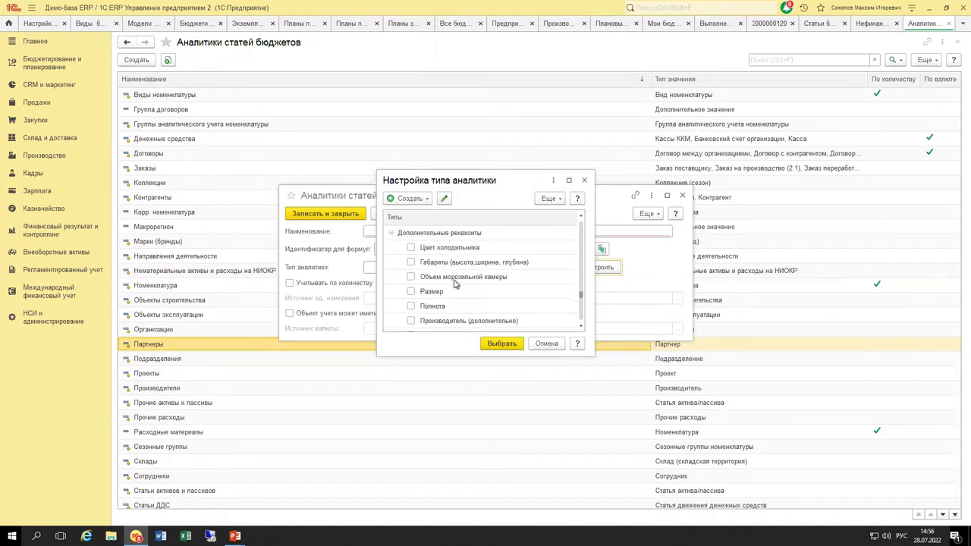
key("Escape")
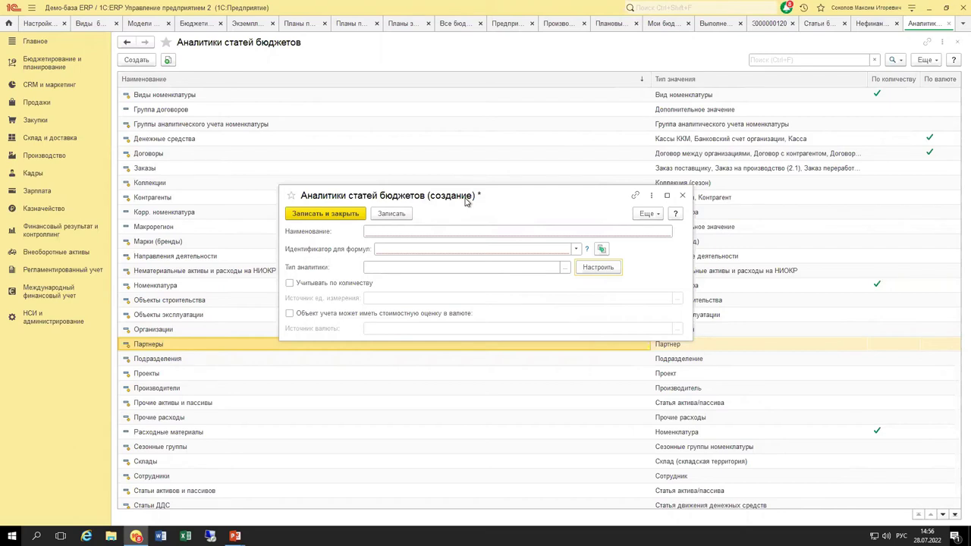
left_click(682, 195)
left_click(529, 291)
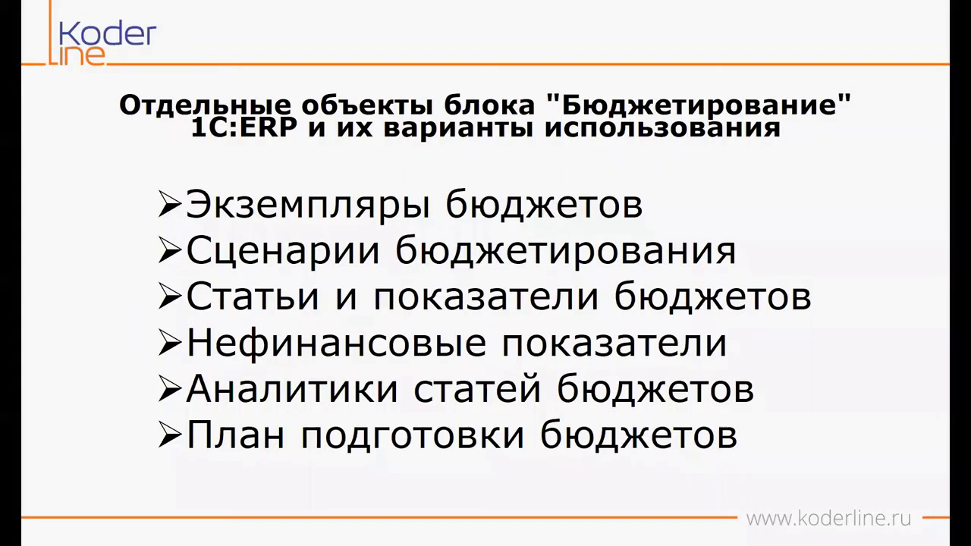
Return to 1C:ERP, open the budget preparation plan for Основная модель (квартальная), and expand the Бюджетный процесс group to view its stages
key("alt+Tab")
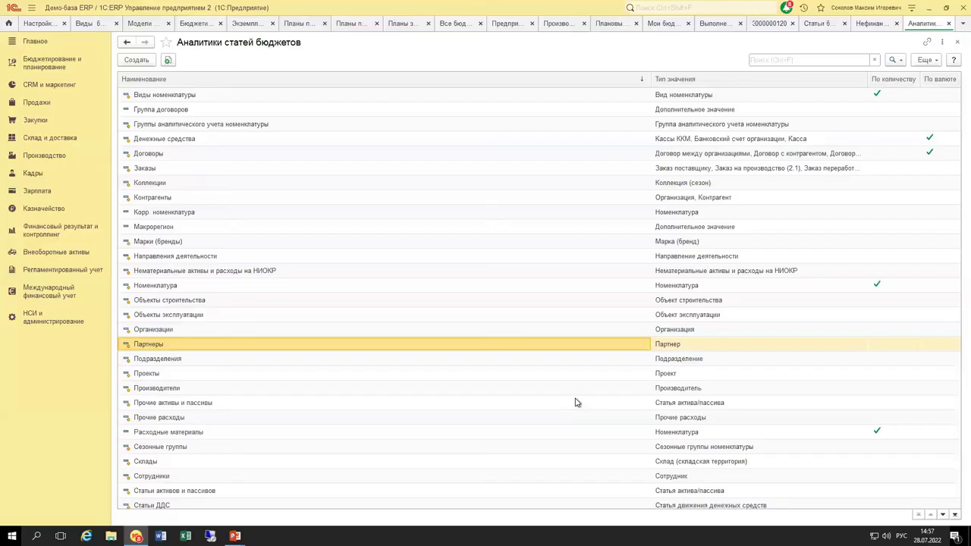
left_click(53, 65)
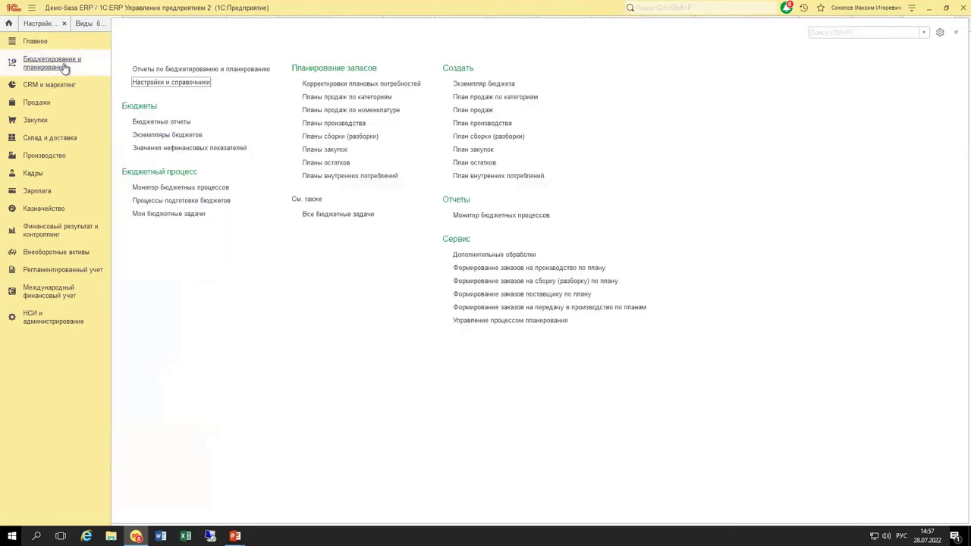
left_click(164, 83)
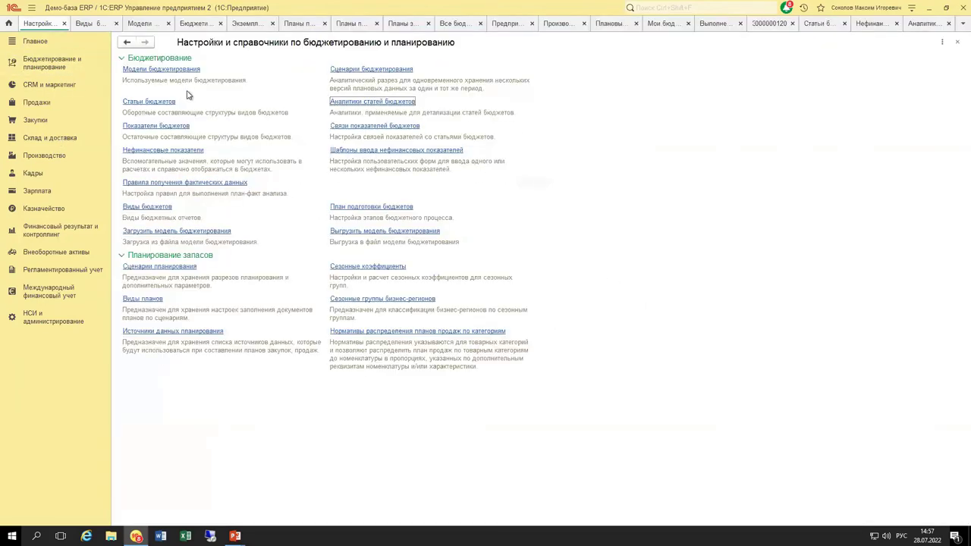
left_click(343, 206)
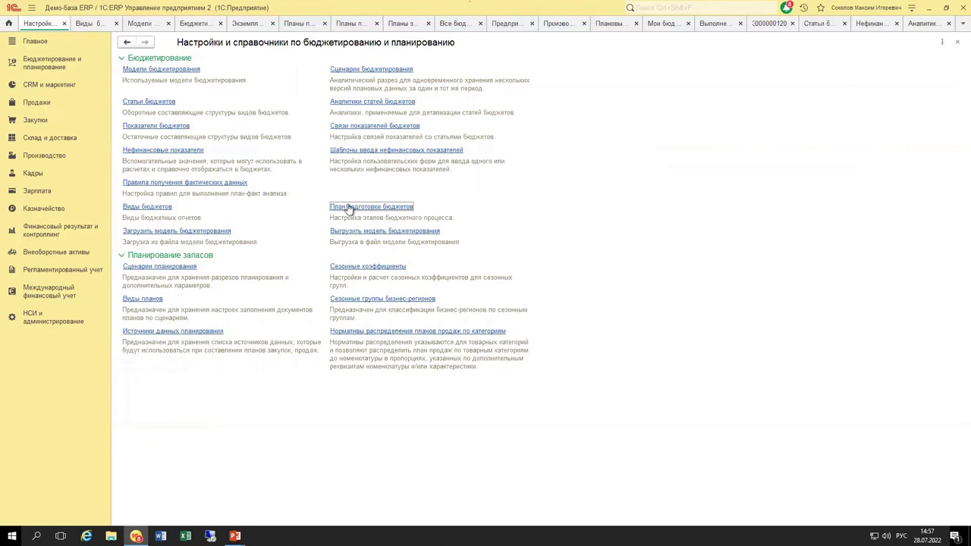
left_click(308, 59)
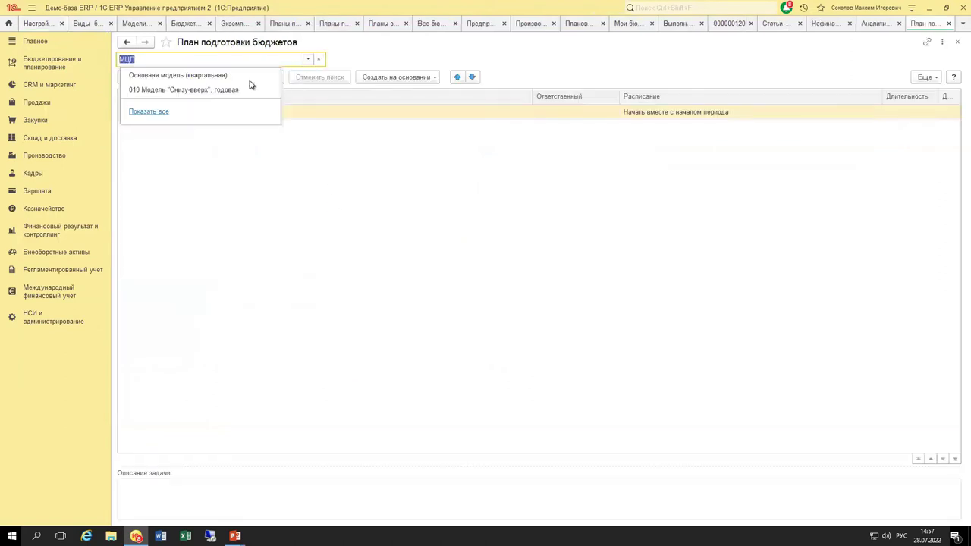
left_click(175, 75)
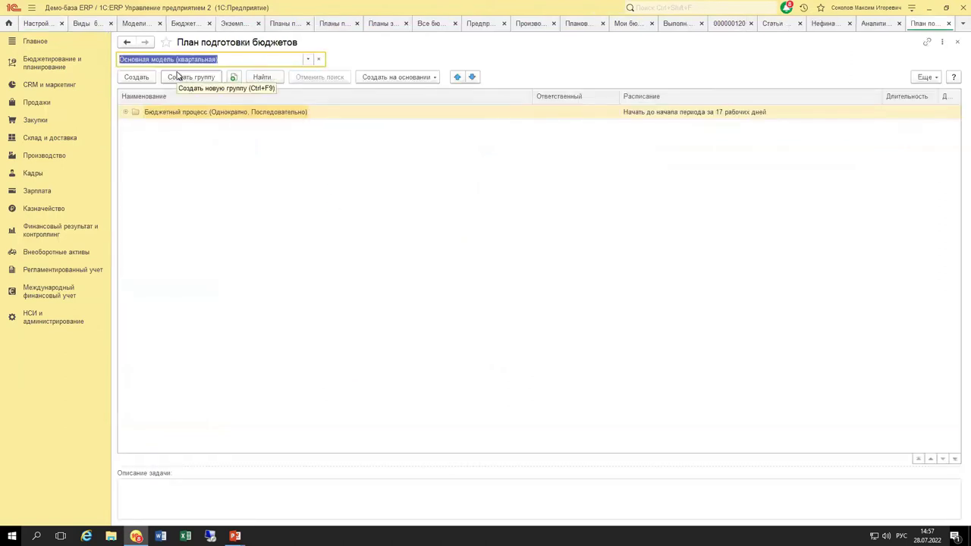
left_click(126, 111)
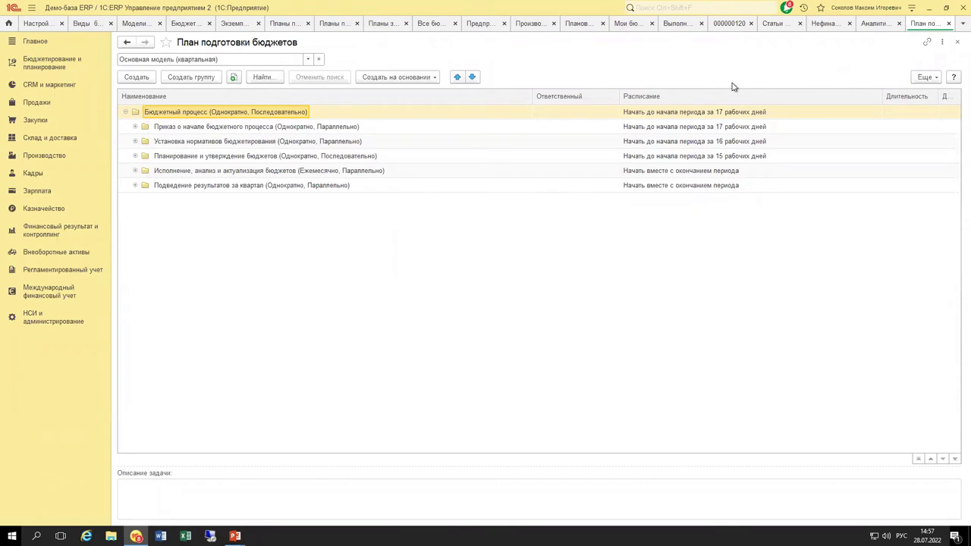
left_click(192, 128)
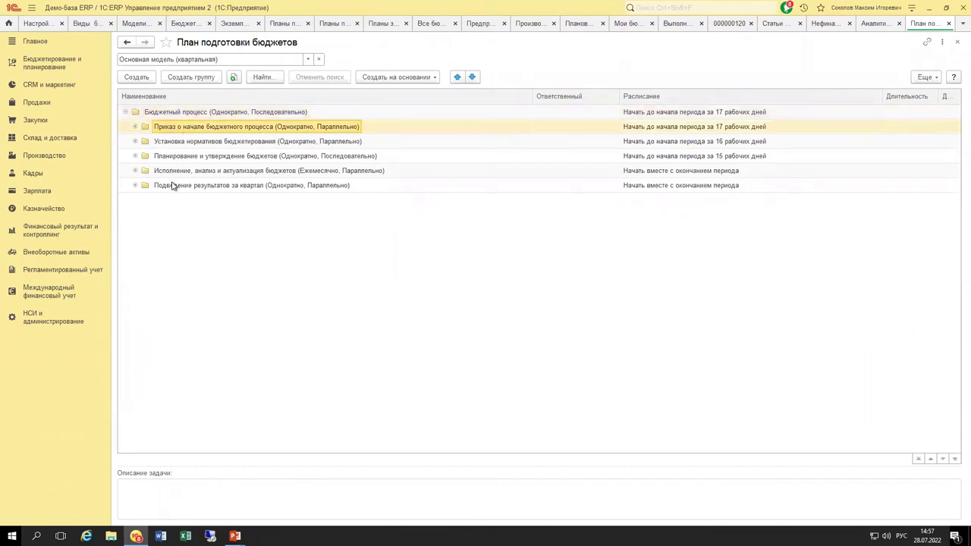
Expand Планирование и утверждение бюджетов and Планирование операционных бюджетов down to the stages of the Планирование продаж group
left_click(255, 113)
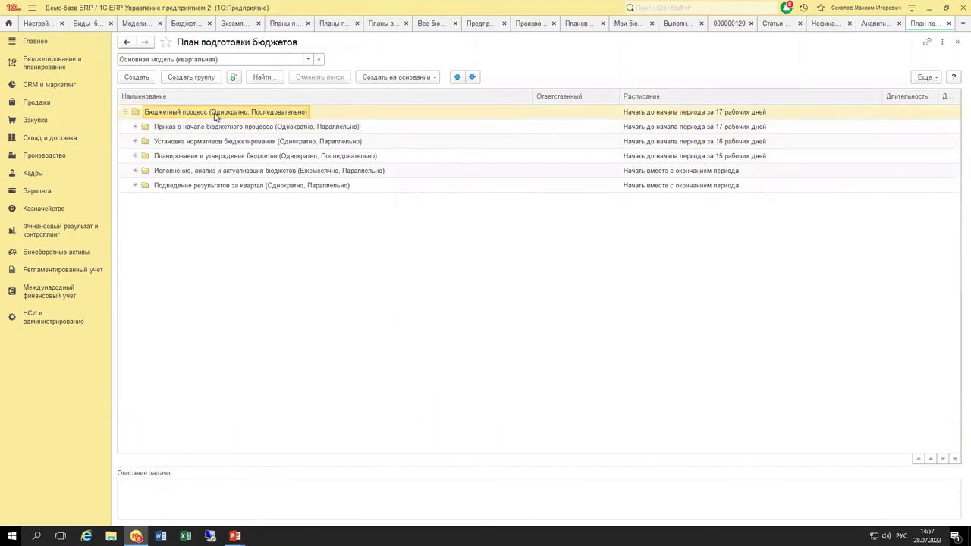
left_click(283, 129)
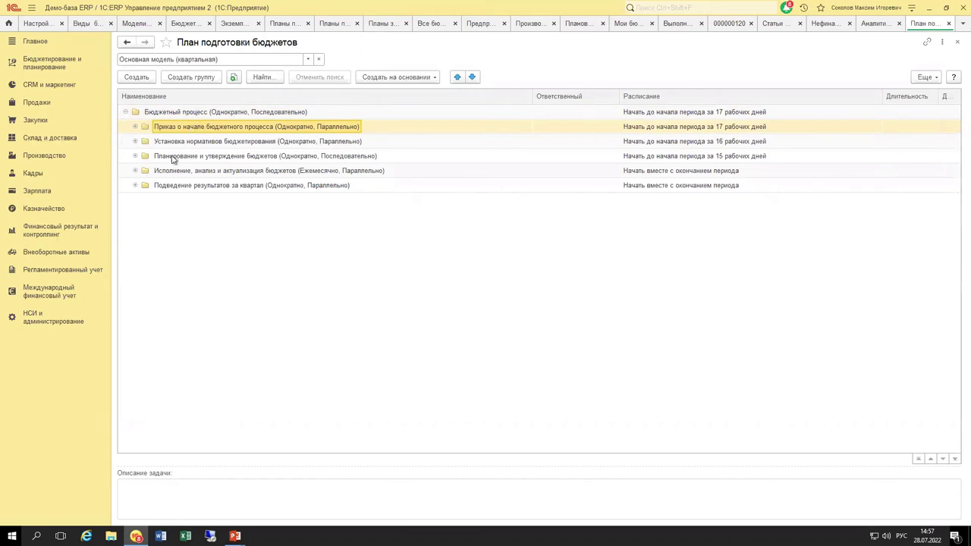
left_click(161, 157)
left_click(135, 157)
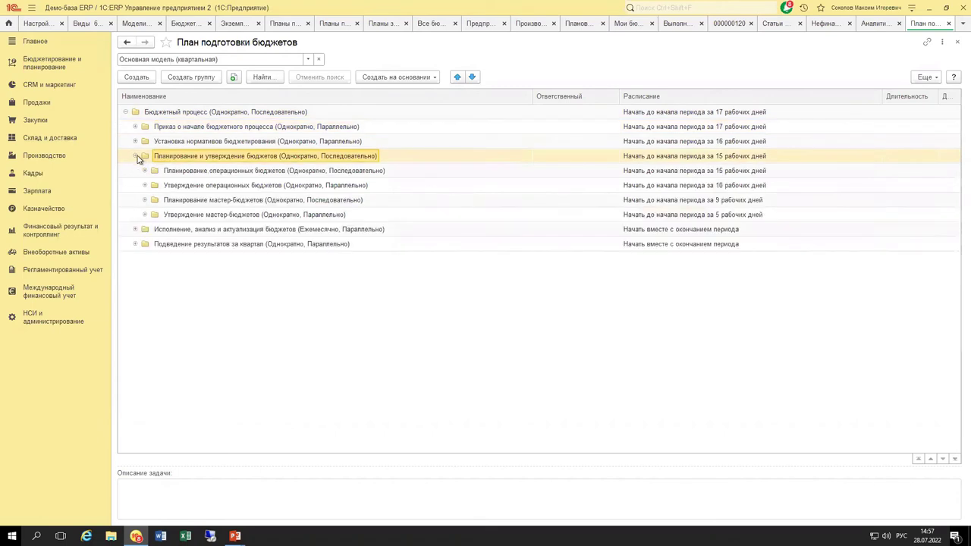
left_click(145, 171)
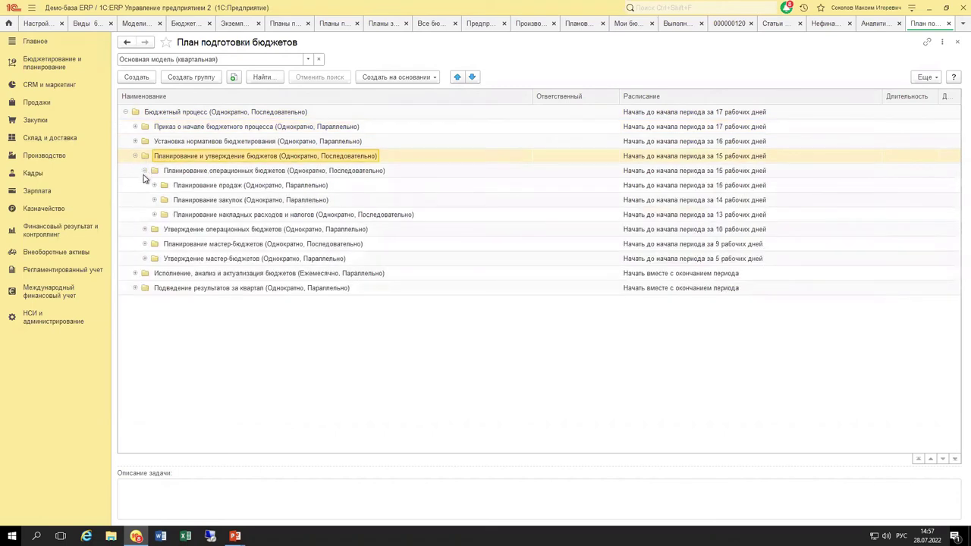
left_click(153, 186)
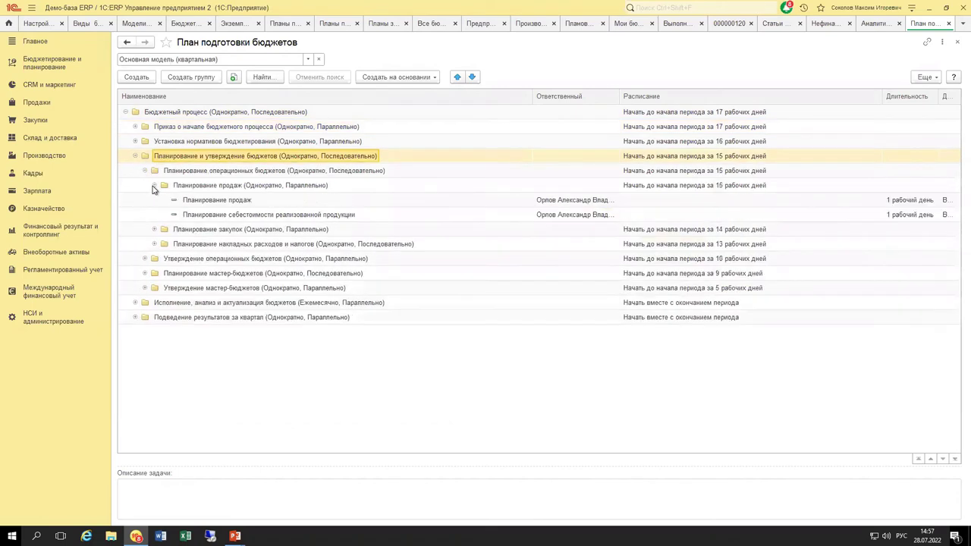
left_click(217, 201)
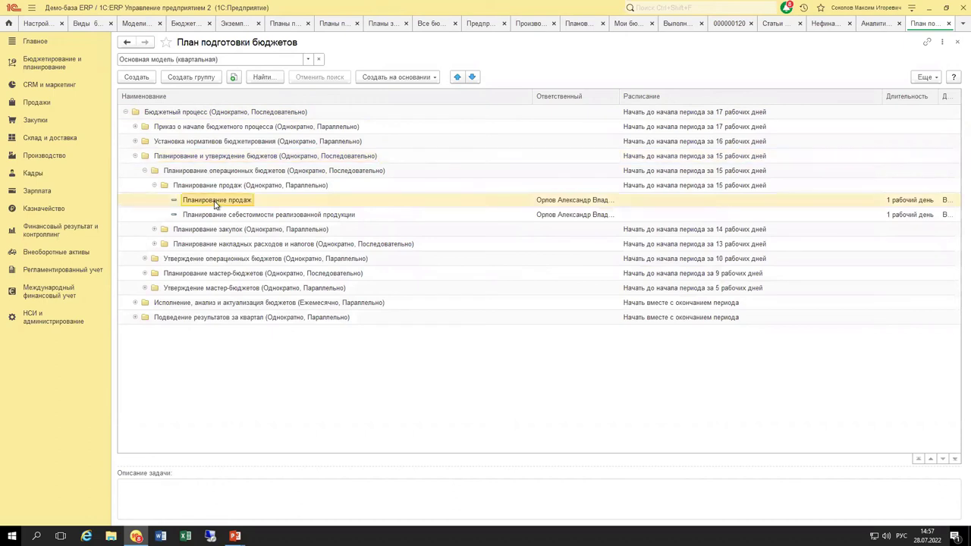
Examine the execution order of the Планирование операционных бюджетов group and the two stages inside its Планирование продаж subgroup
left_click(214, 157)
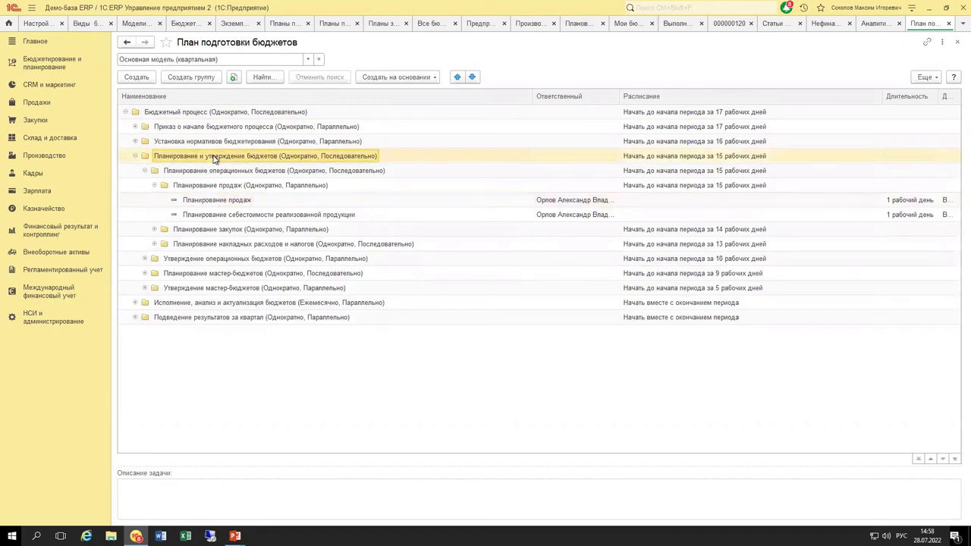
left_click(154, 185)
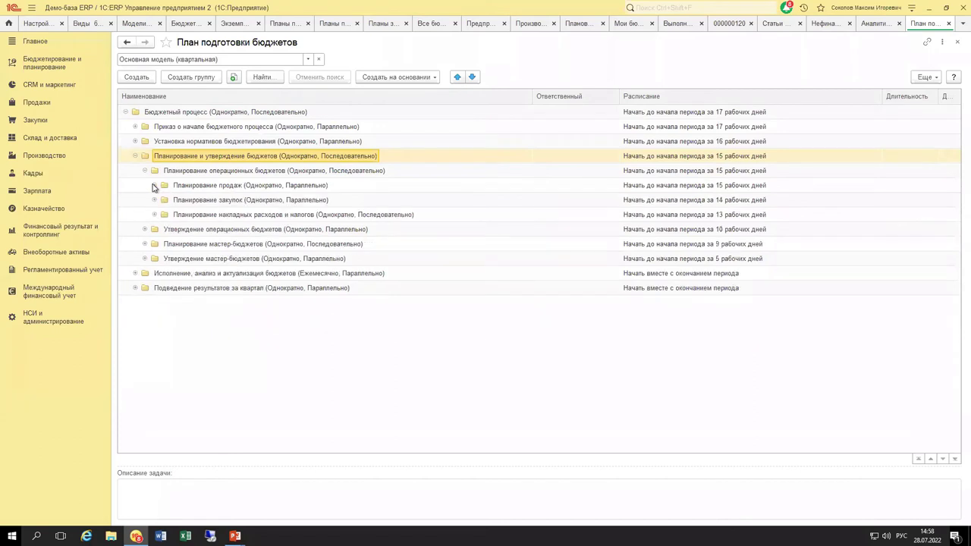
left_click(209, 173)
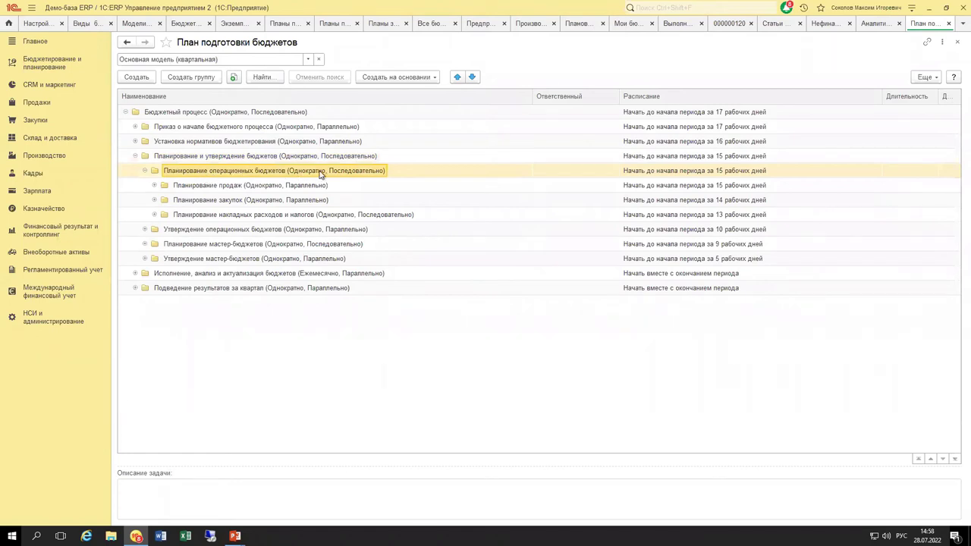
left_click(154, 185)
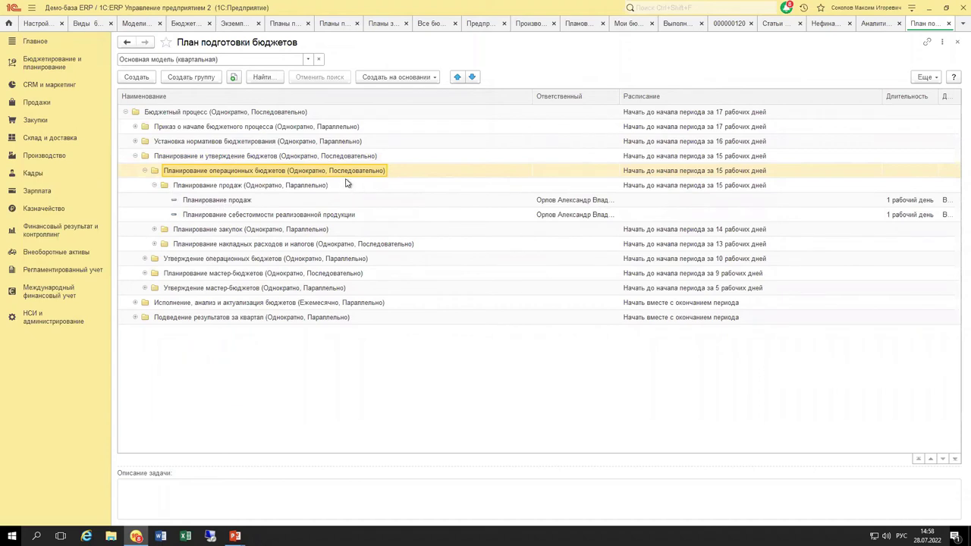
left_click(280, 187)
left_click(219, 203)
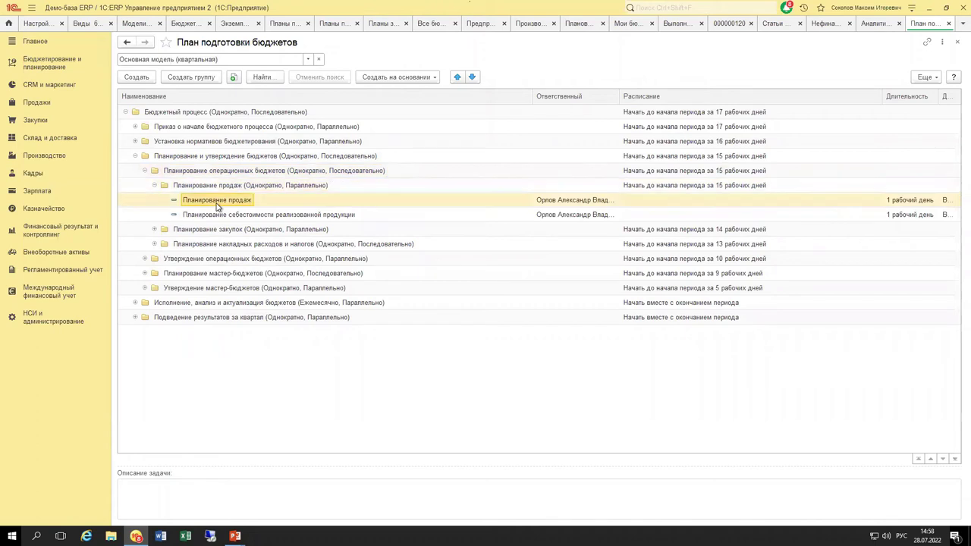
left_click(228, 217)
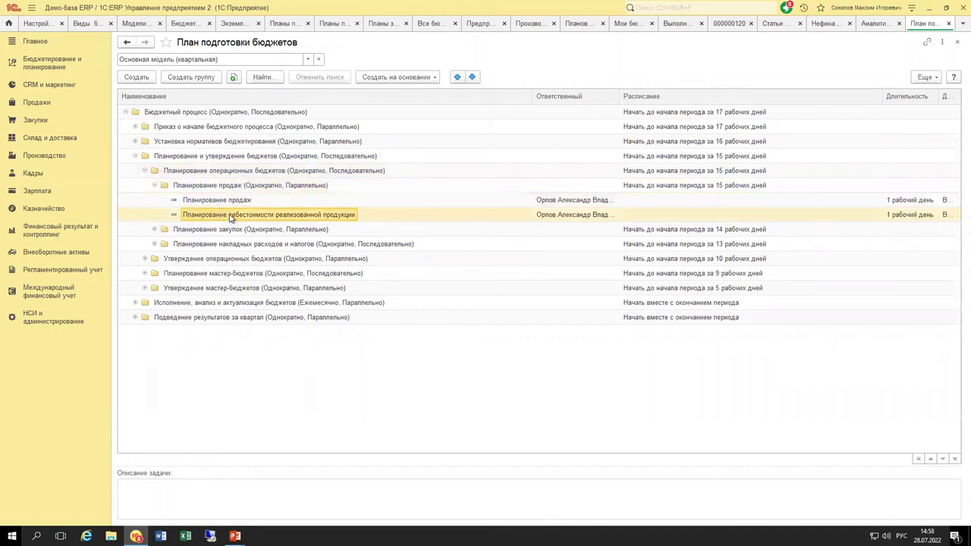
left_click(224, 201)
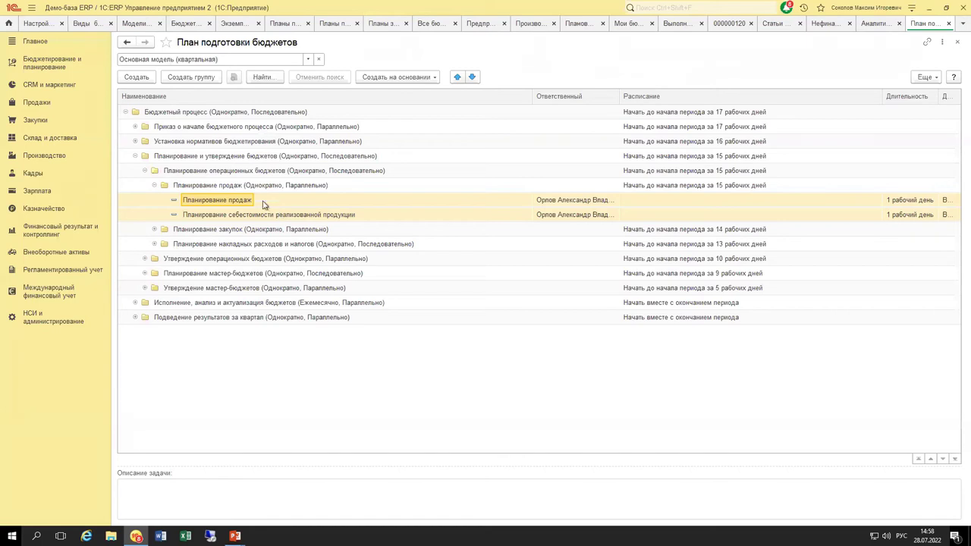
left_click(242, 214)
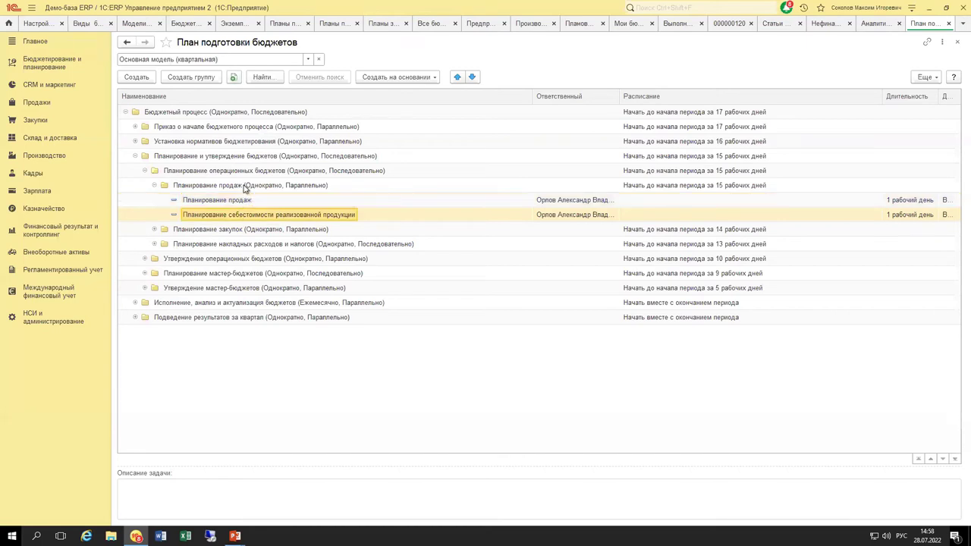
Open the Планирование продаж stage to view its responsible person, duration and action settings, and close it without changes
left_click(238, 200)
double_click(237, 200)
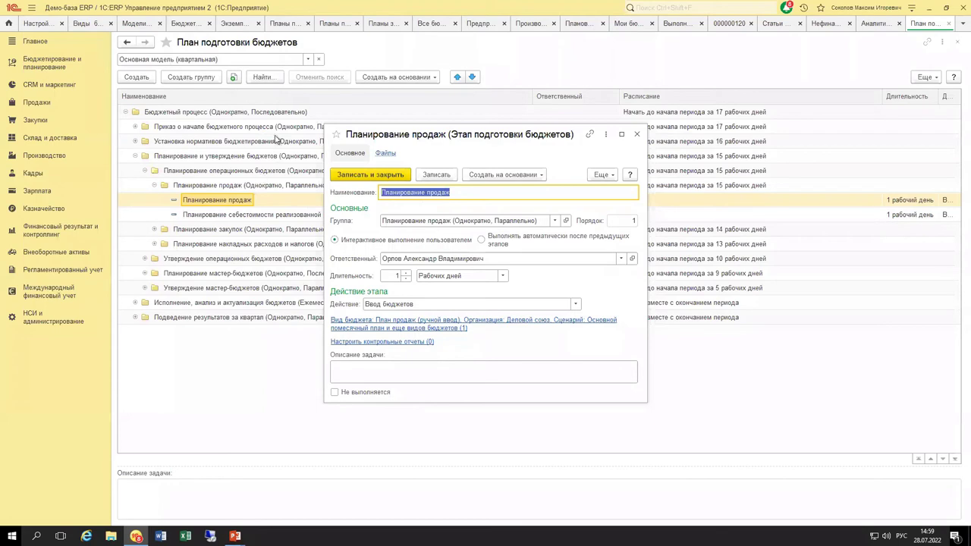
key("Escape")
View the schedule settings of the Планирование продаж stage group alongside the system calendar, and close the group without changes
double_click(249, 186)
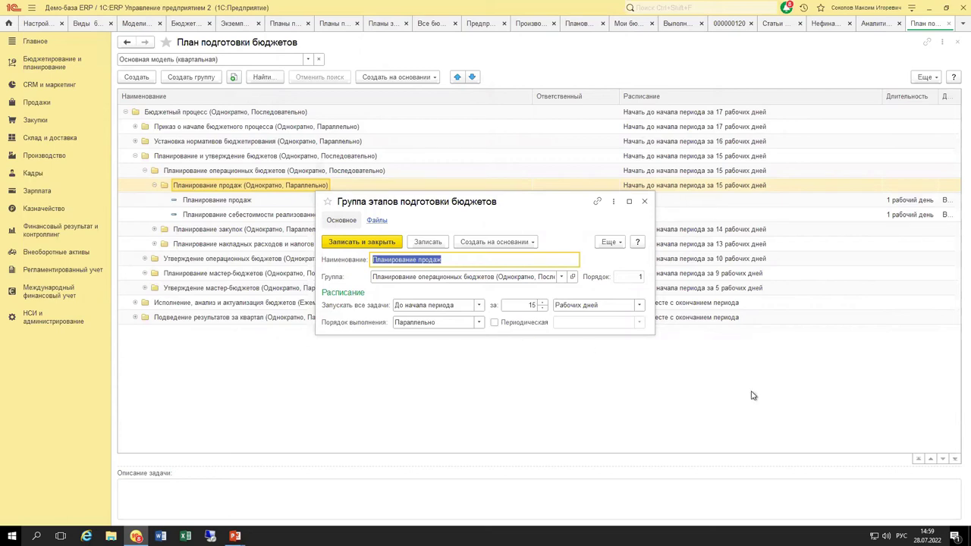
left_click(922, 536)
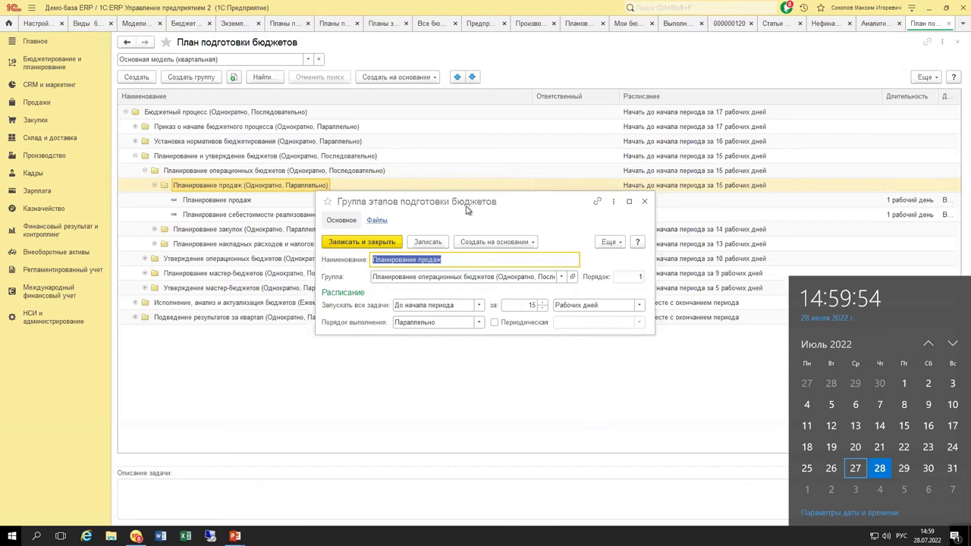
left_click_drag(482, 204, 486, 208)
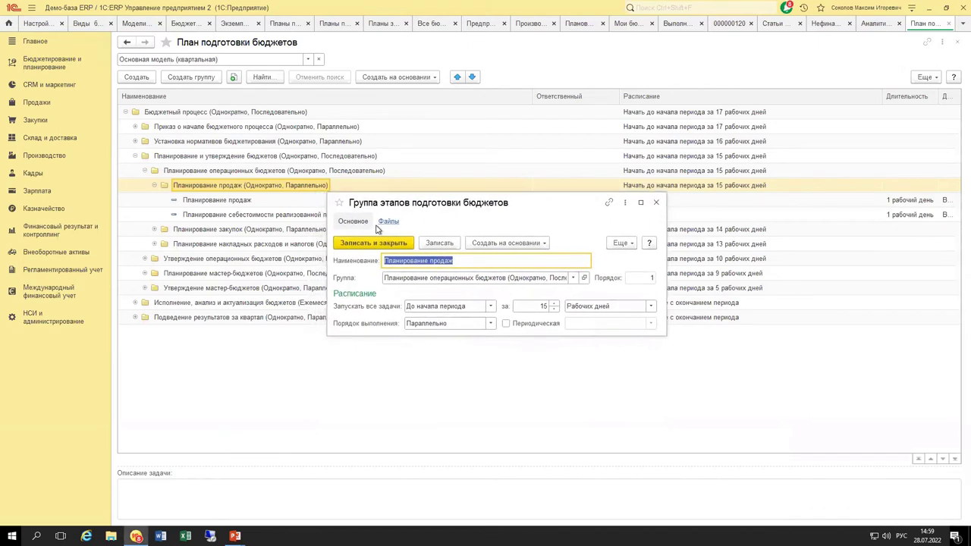
key("Escape")
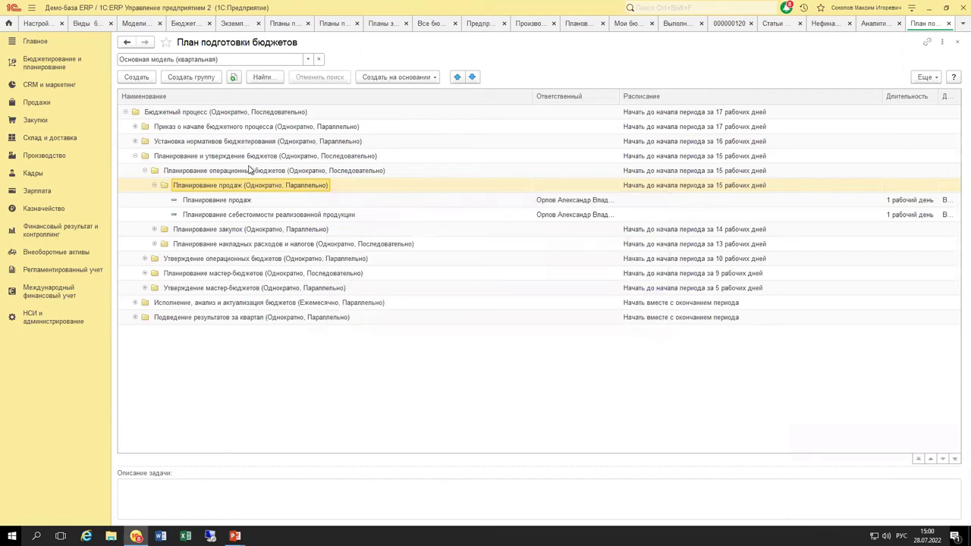
key("alt+Tab")
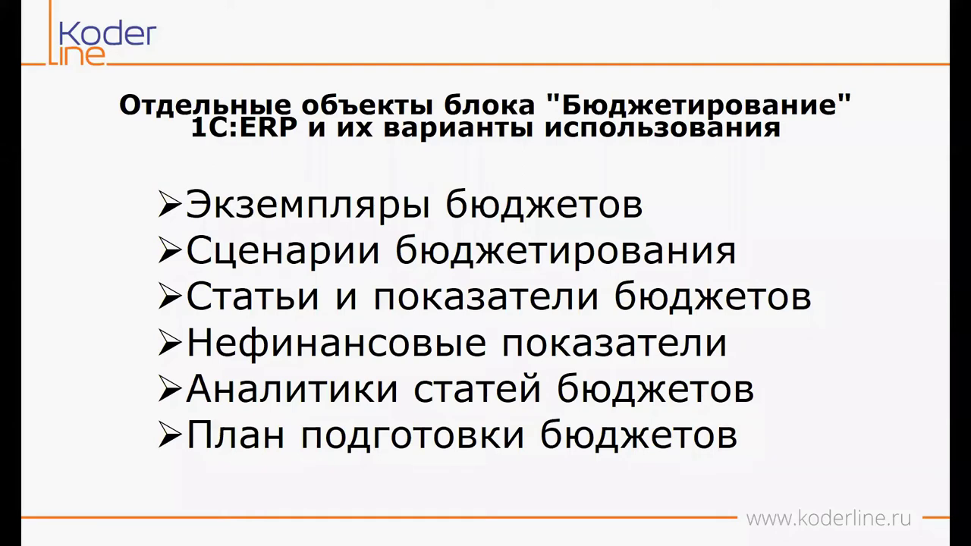
key("Right")
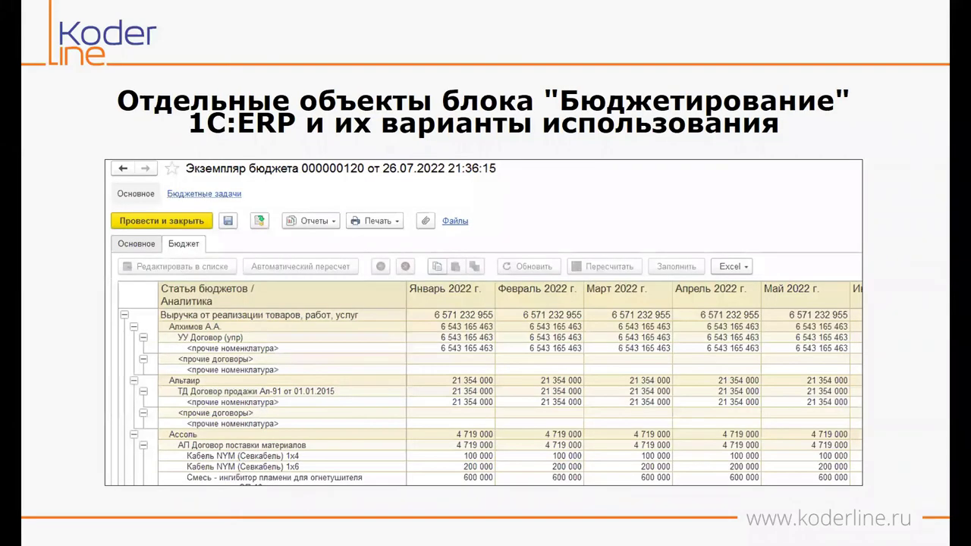
key("Right")
key("Right")
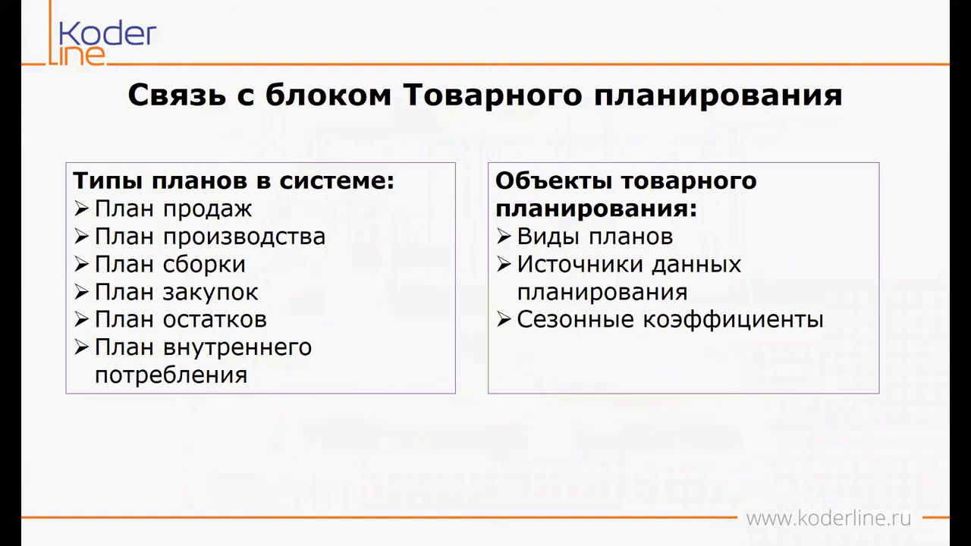
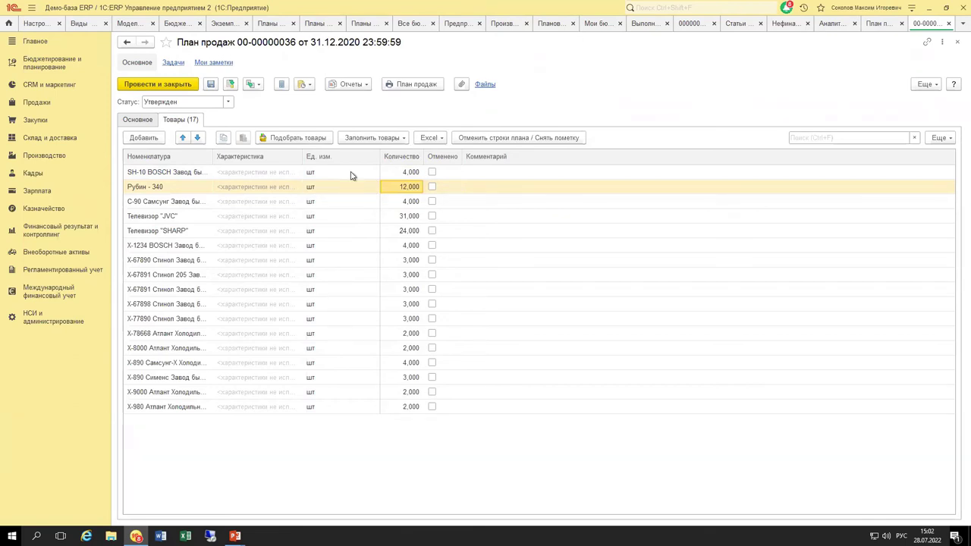
left_click(876, 23)
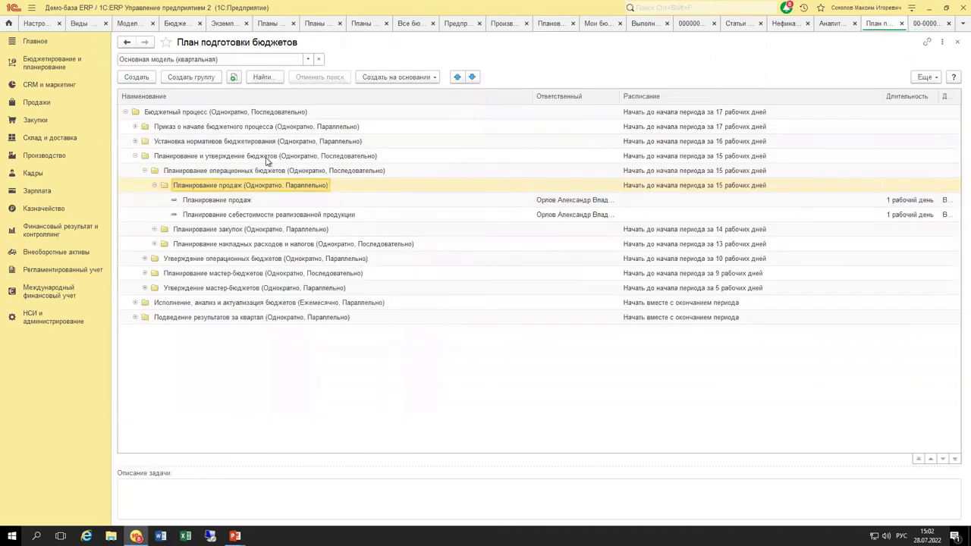
left_click(292, 202)
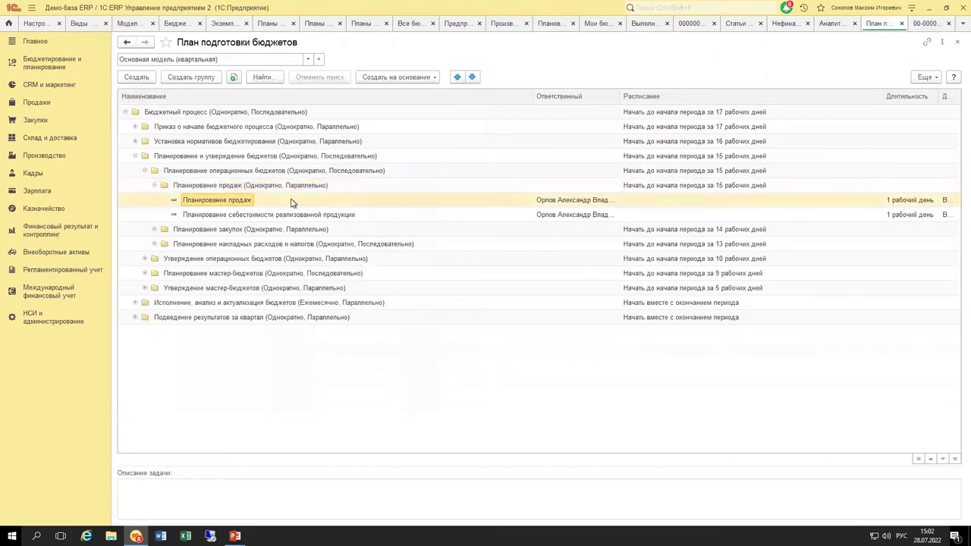
left_click(929, 24)
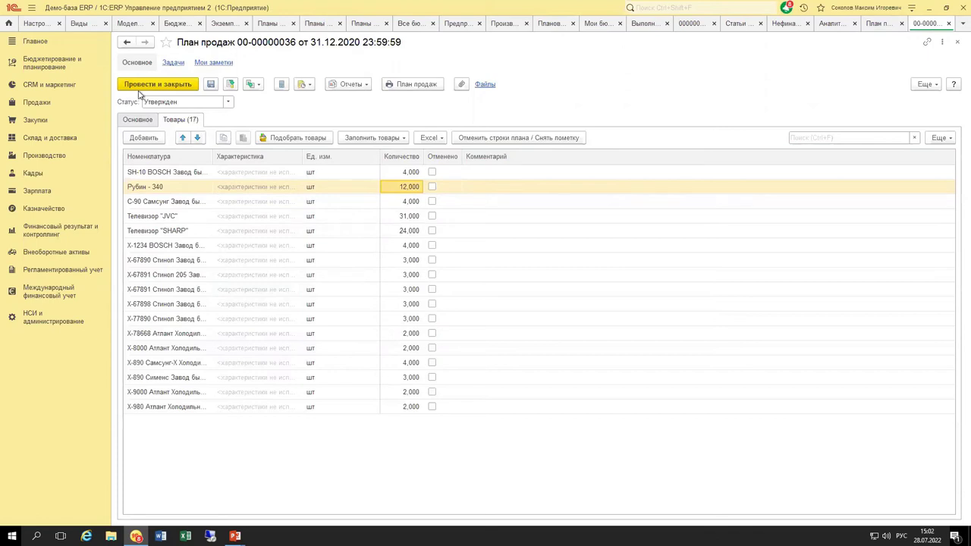
left_click(67, 67)
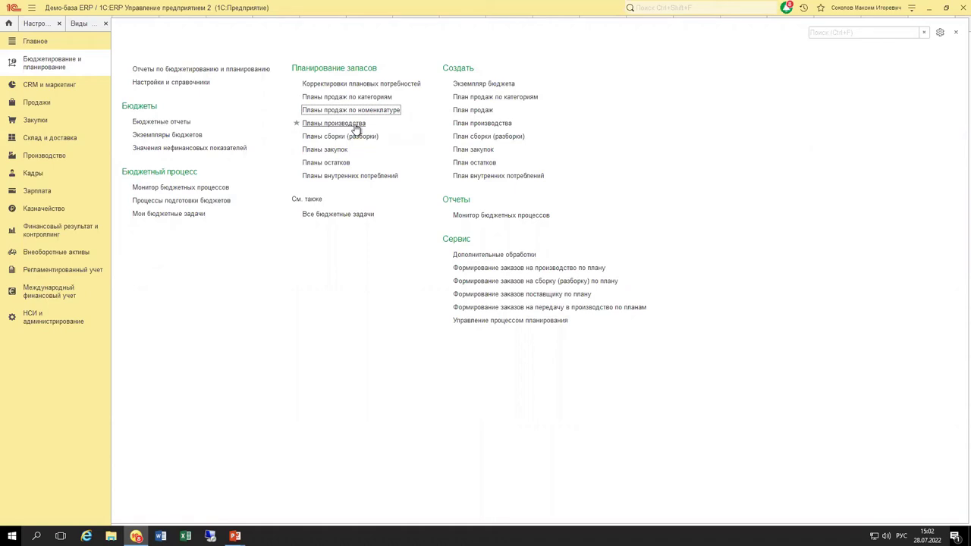
left_click(354, 125)
left_click(547, 126)
double_click(499, 126)
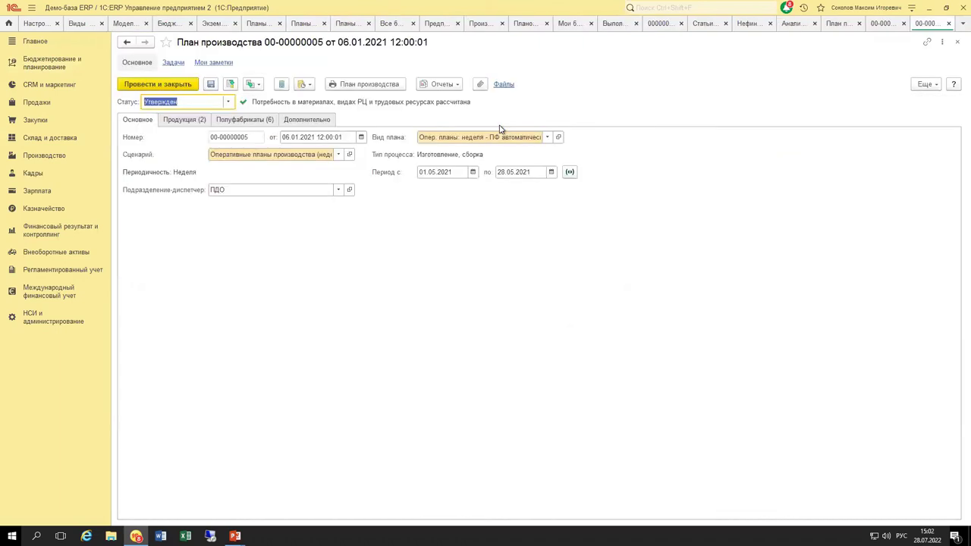
left_click(190, 125)
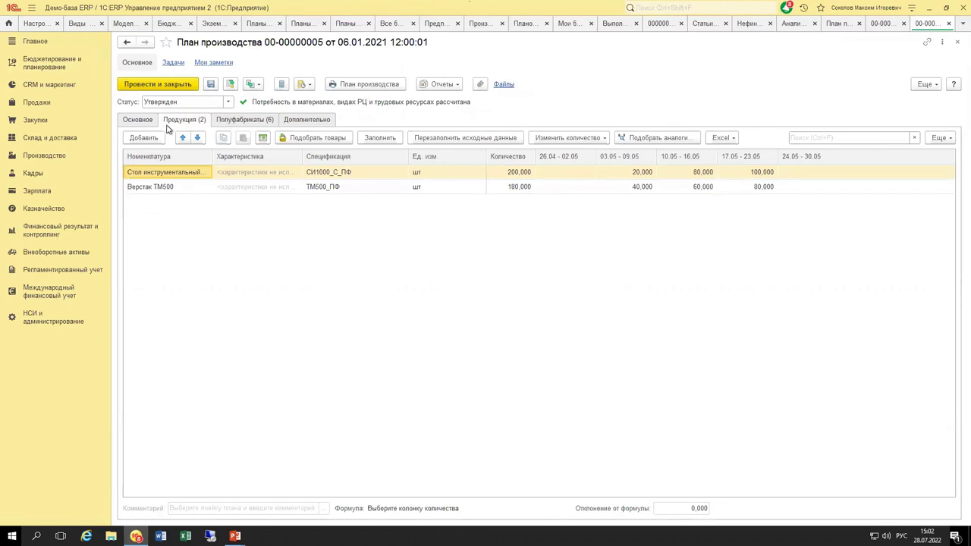
left_click(239, 123)
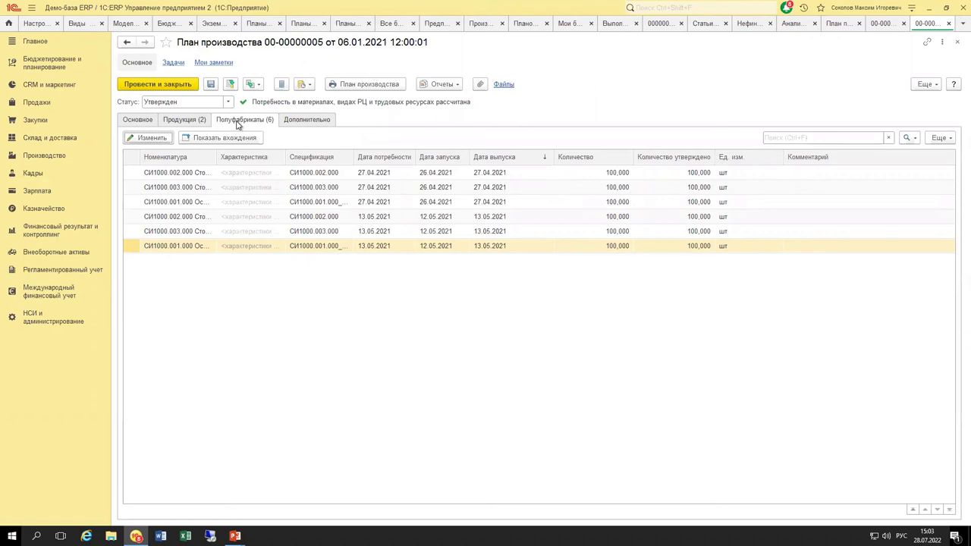
left_click(188, 121)
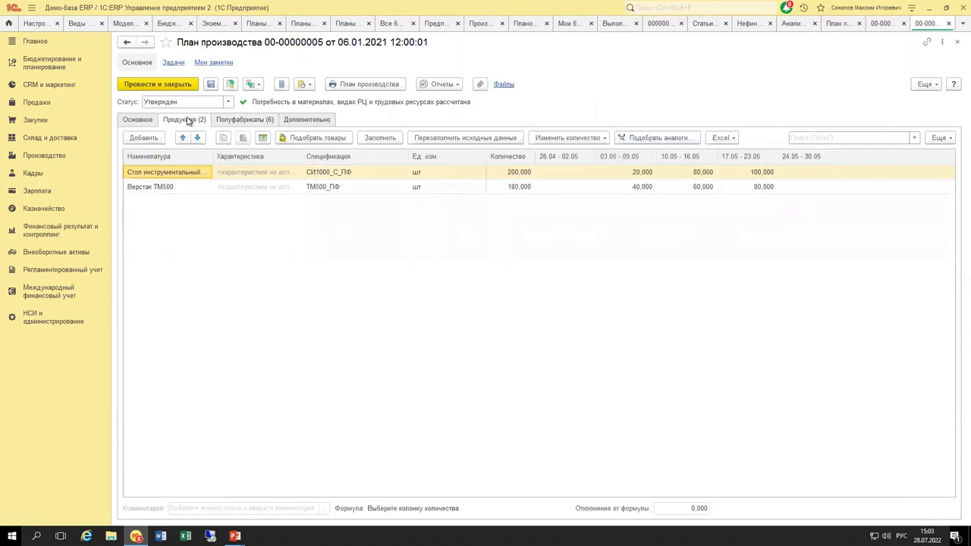
left_click(230, 120)
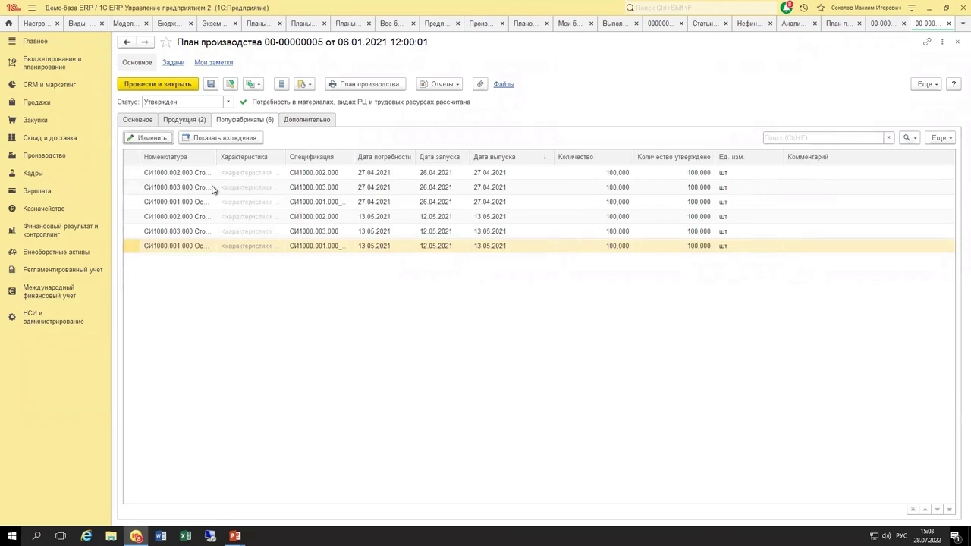
left_click(884, 23)
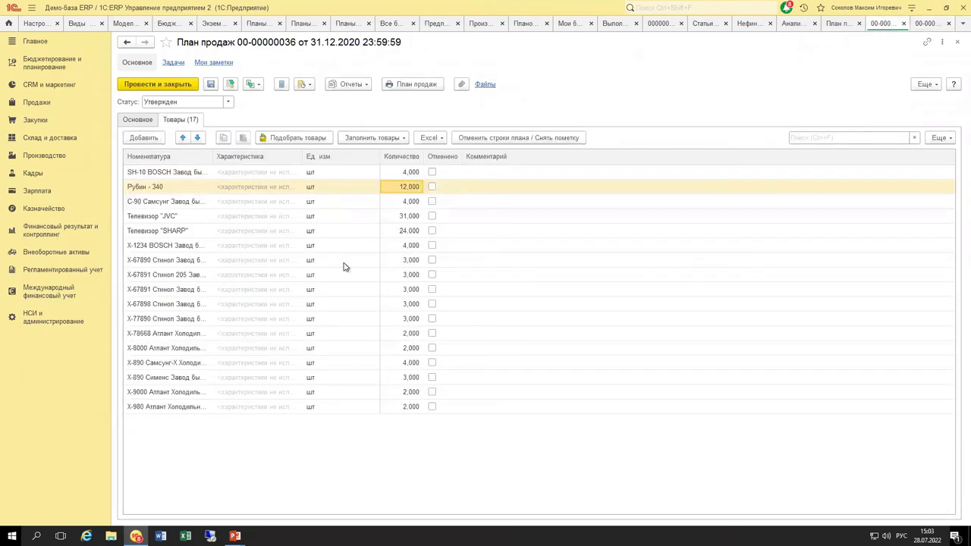
left_click(370, 138)
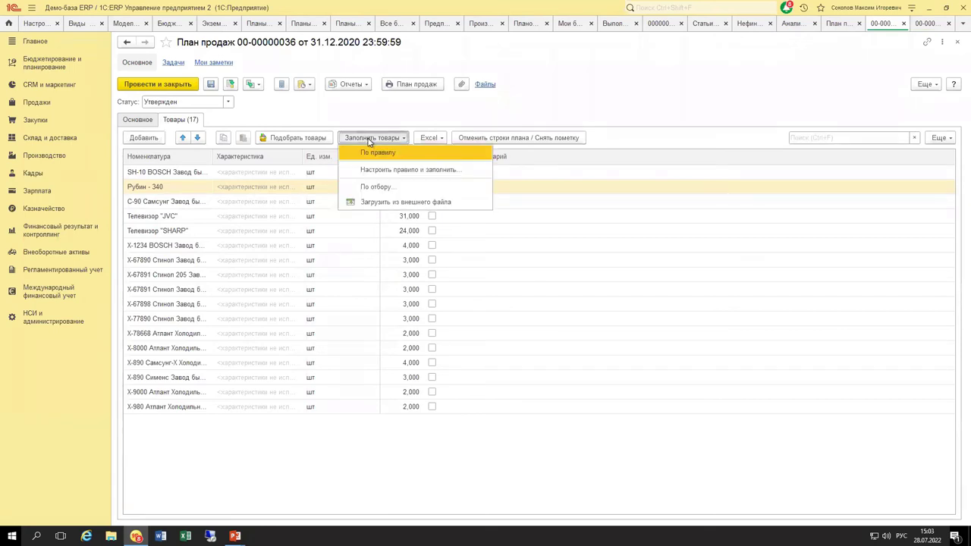
left_click(372, 172)
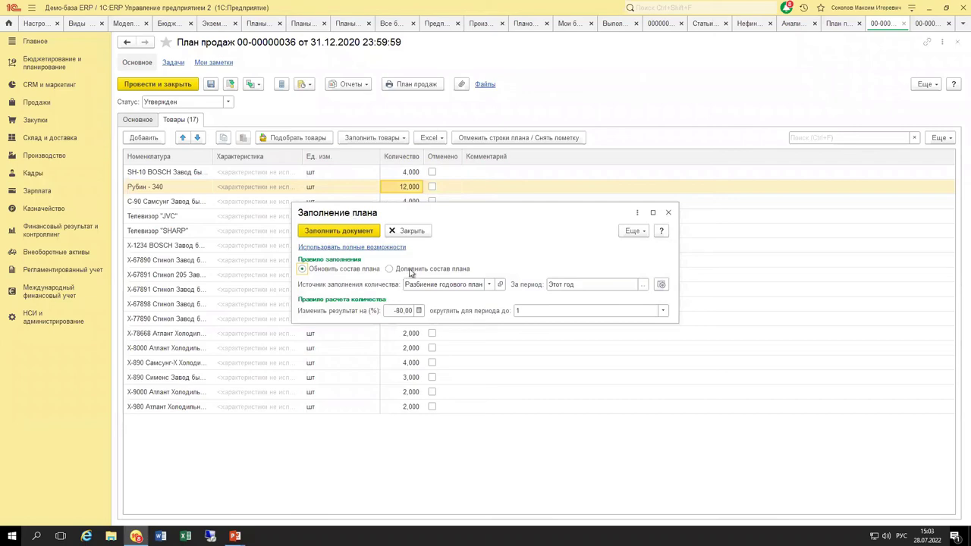
left_click(354, 247)
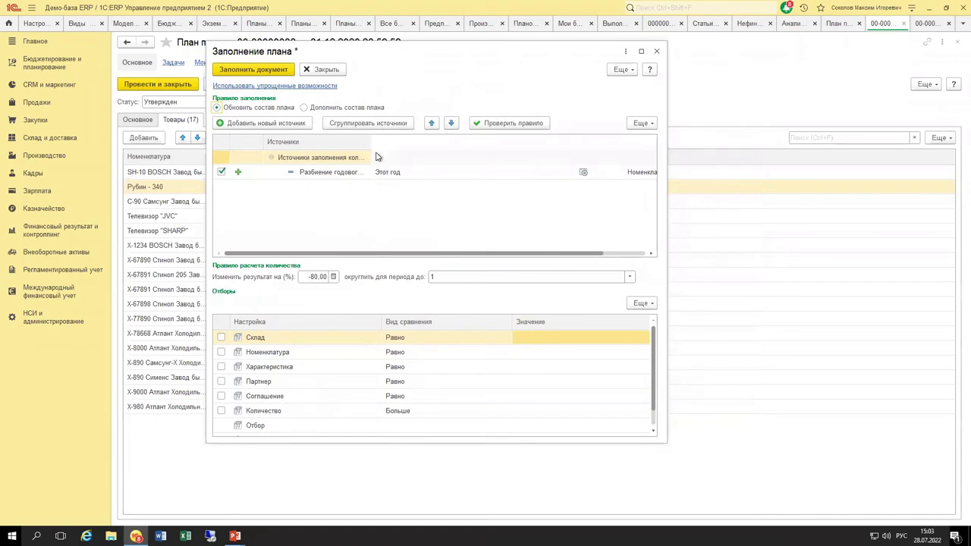
left_click(394, 172)
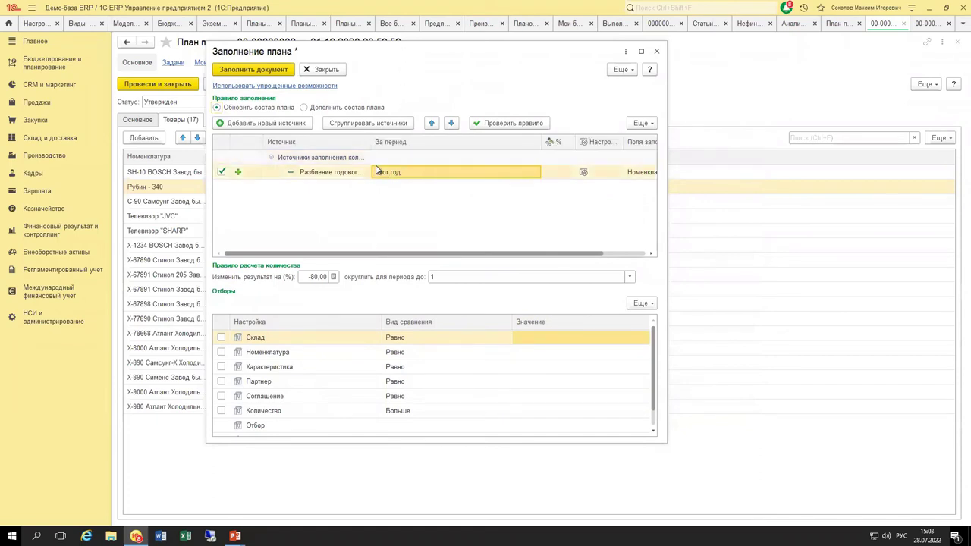
left_click(353, 174)
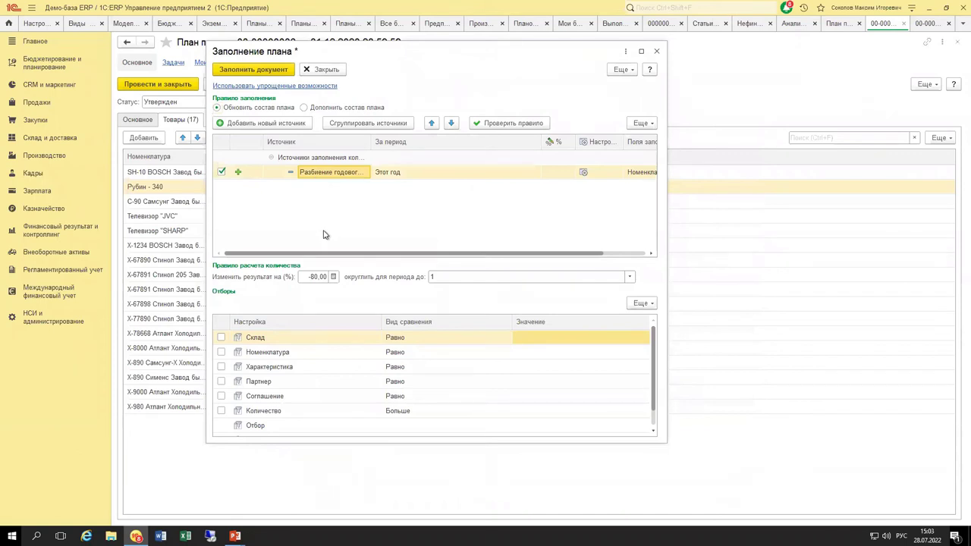
Try adding a source to the filling rule by creating a planning data source with the Заказы клиентов data composition scheme
left_click(290, 123)
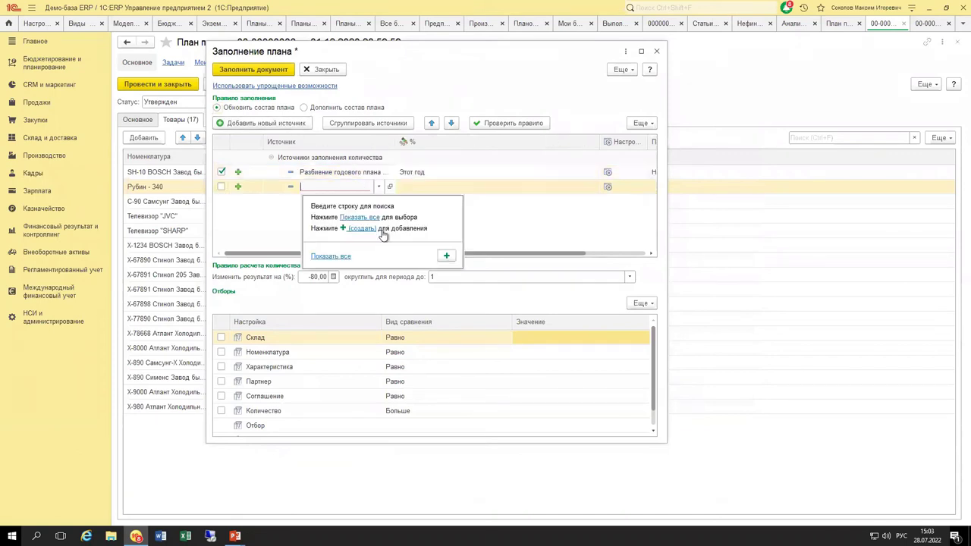
left_click(360, 217)
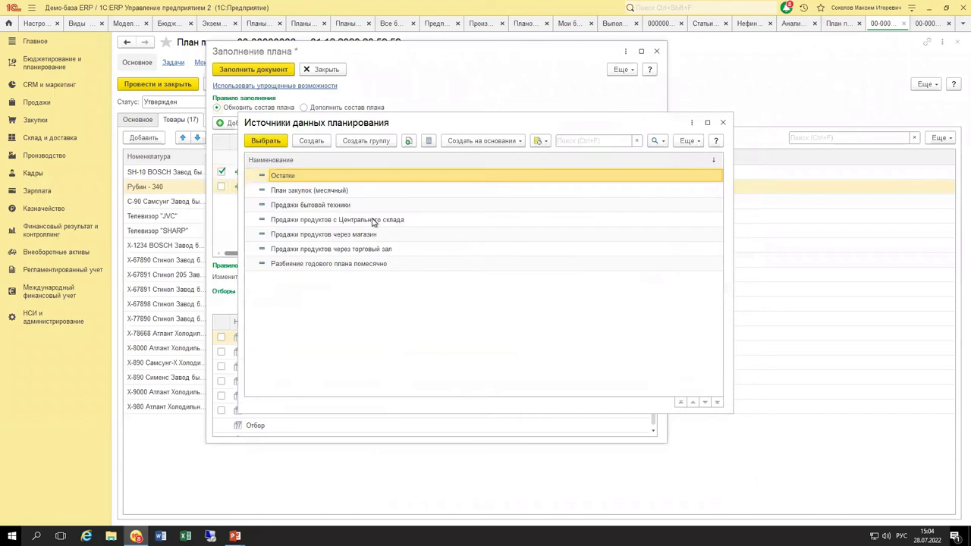
left_click(311, 140)
left_click(564, 267)
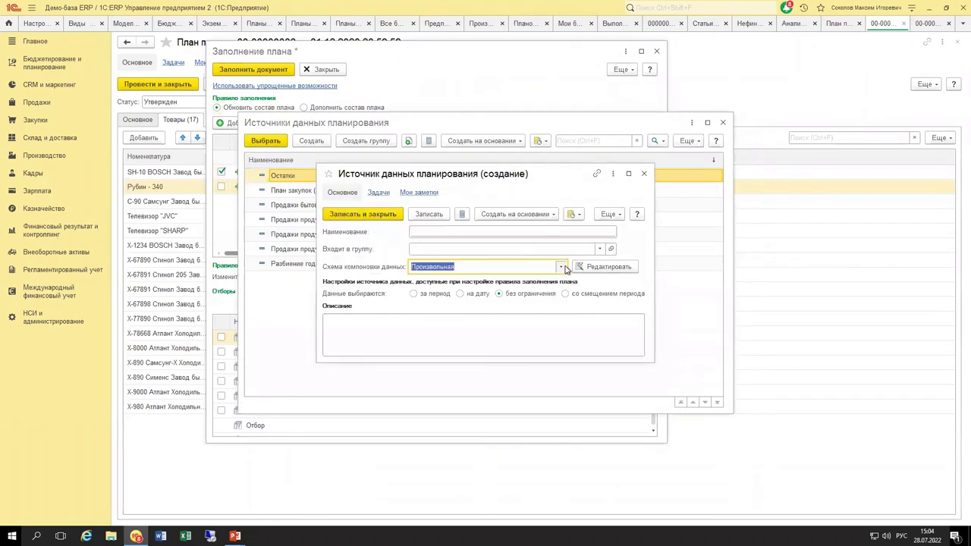
scroll(539, 166, "up", 5)
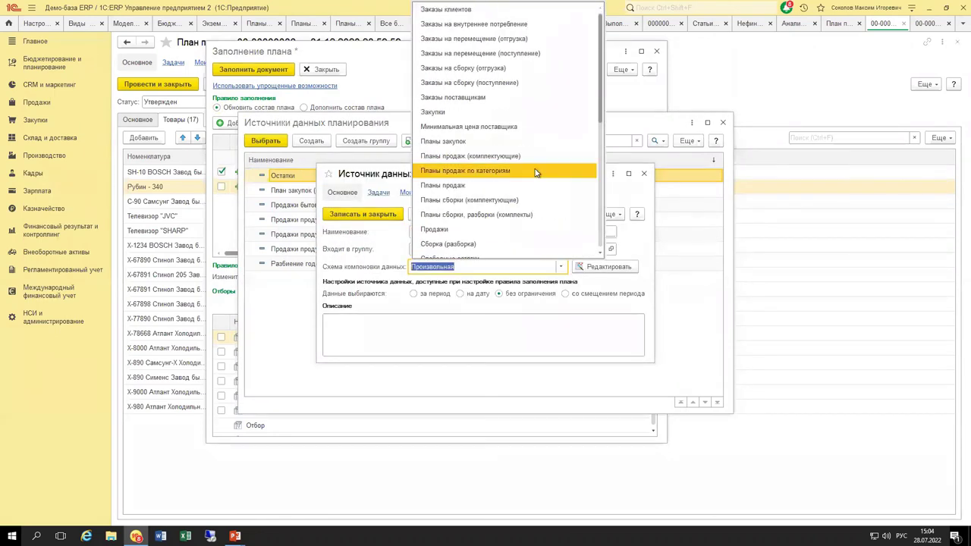
scroll(535, 172, "down", 5)
scroll(535, 172, "up", 5)
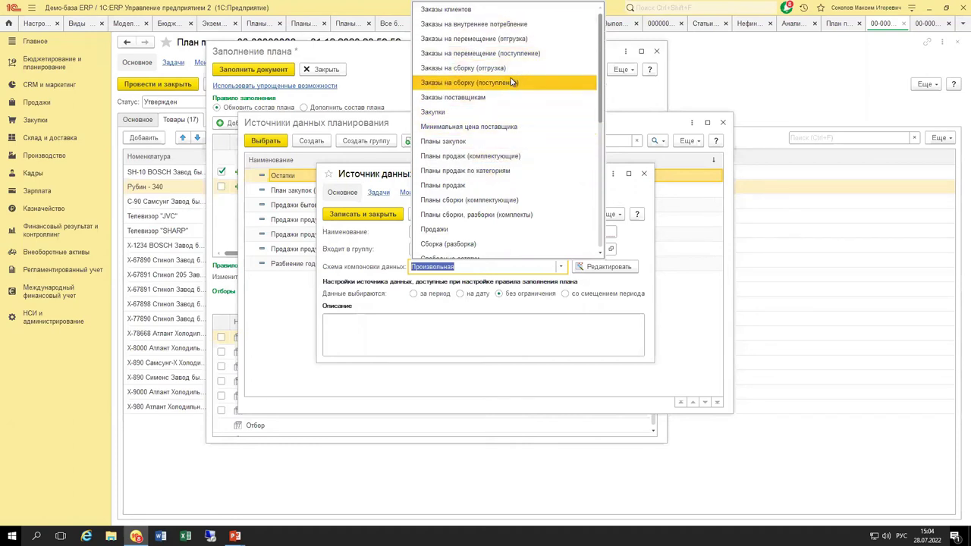
left_click(525, 10)
left_click(536, 291)
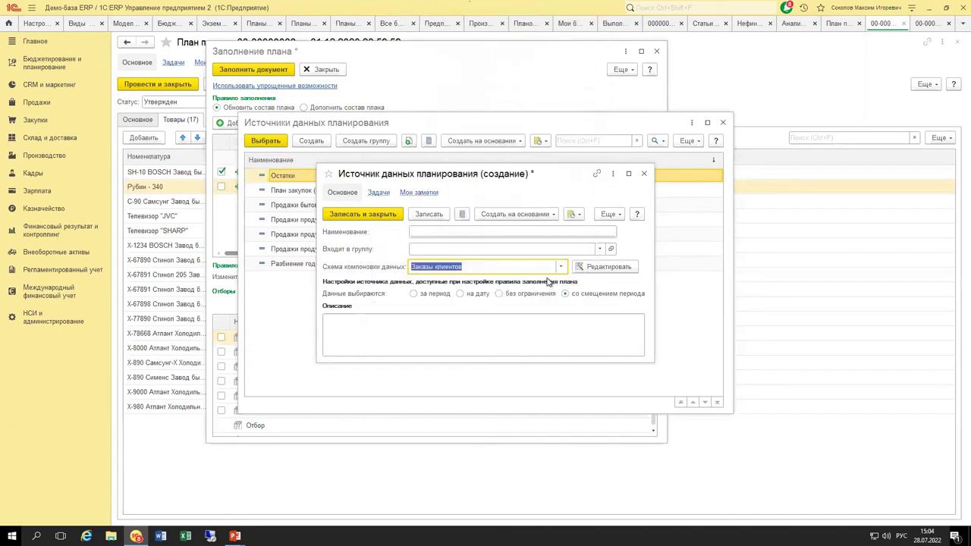
Look through the available data composition schemes and discard the new planning data source without saving
left_click(561, 266)
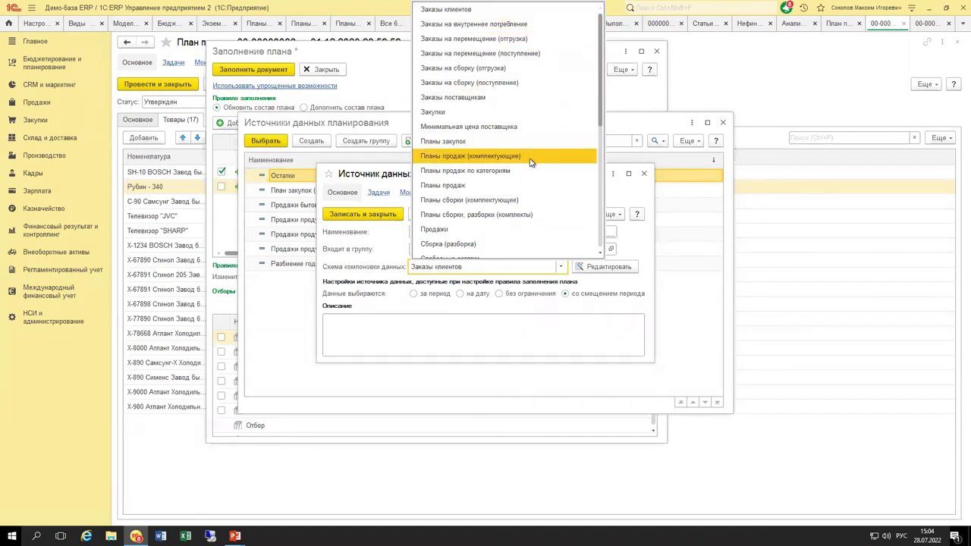
scroll(535, 171, "down", 1)
scroll(535, 171, "down", 4)
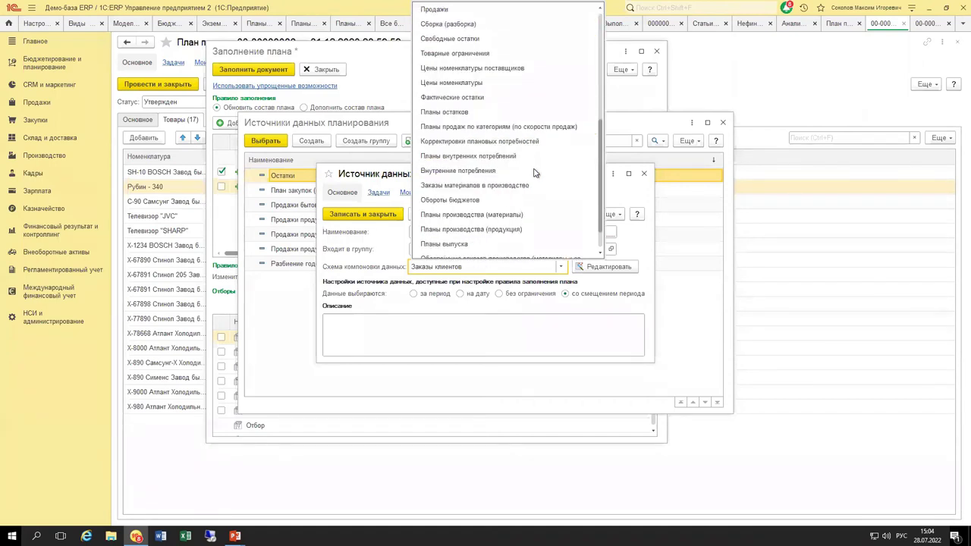
scroll(535, 174, "down", 1)
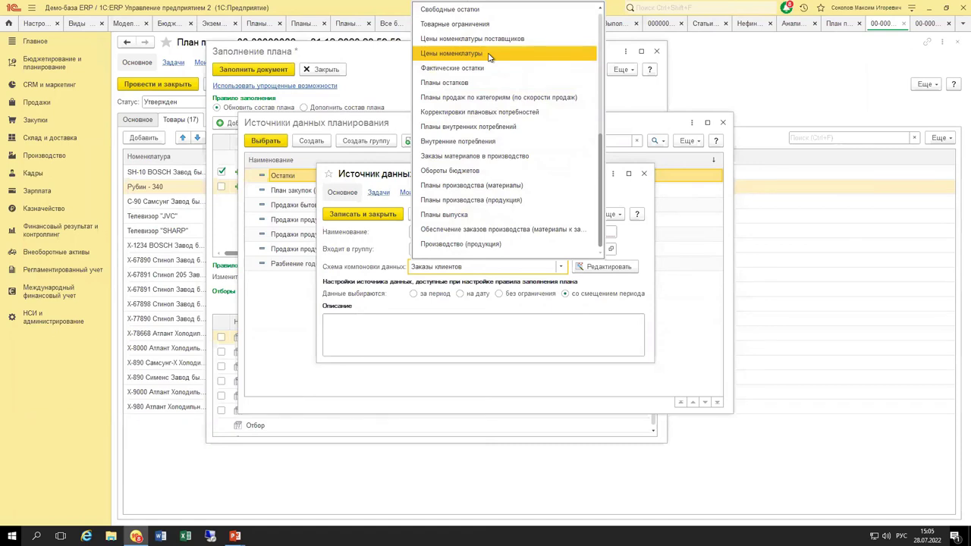
key("Escape")
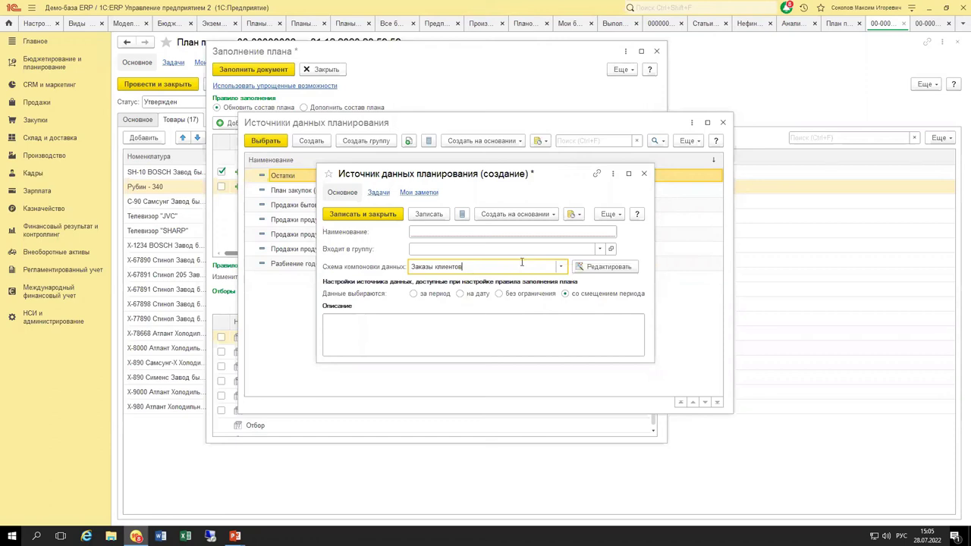
key("Escape")
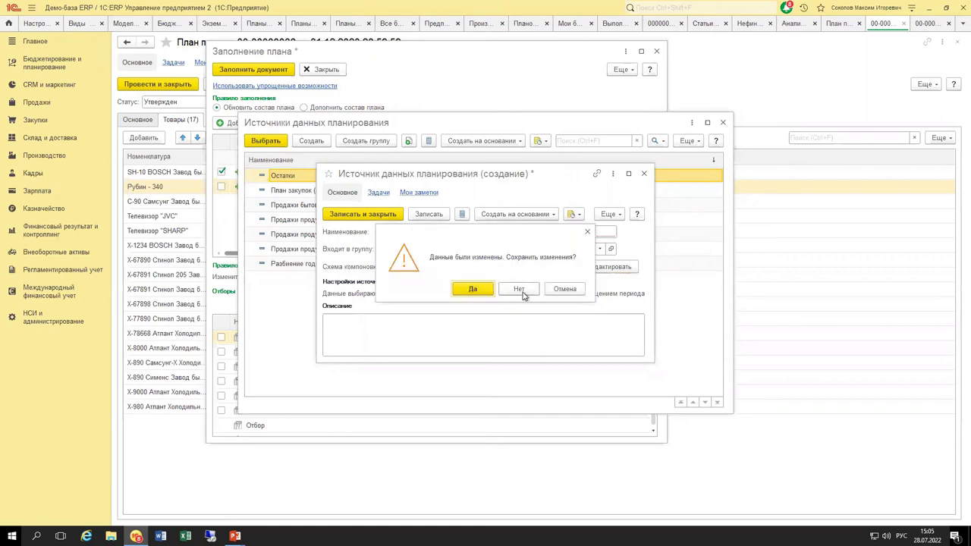
left_click(522, 292)
key("Escape")
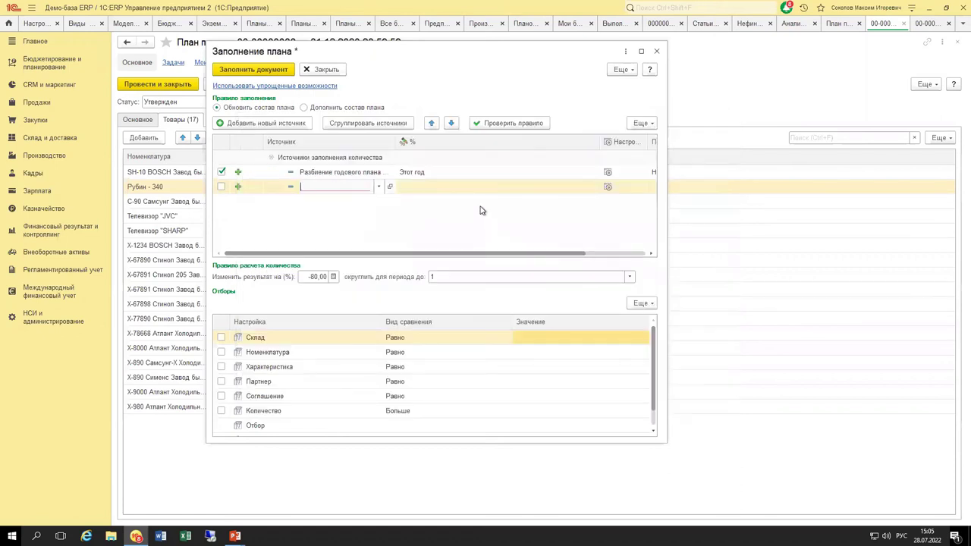
Close the plan filling settings without saving the changed rule
left_click(477, 222)
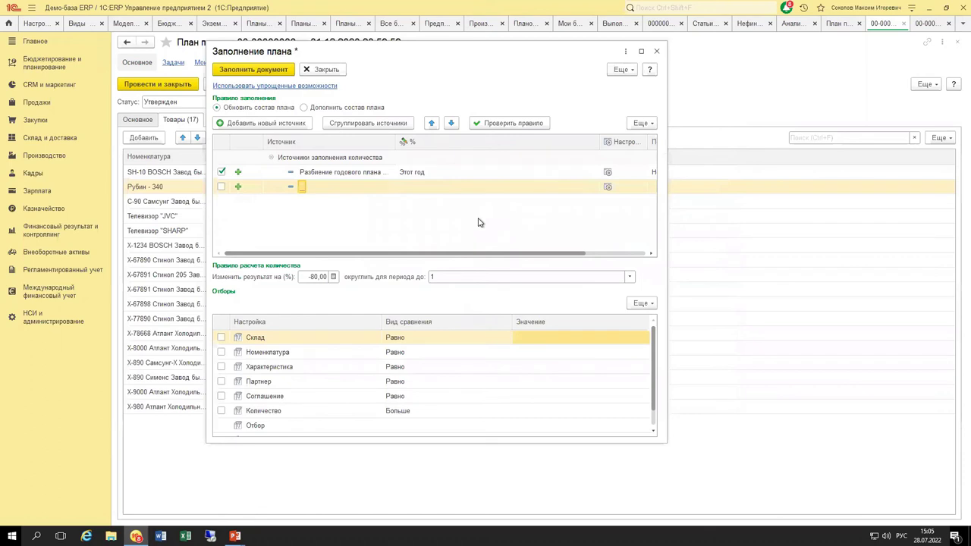
key("Escape")
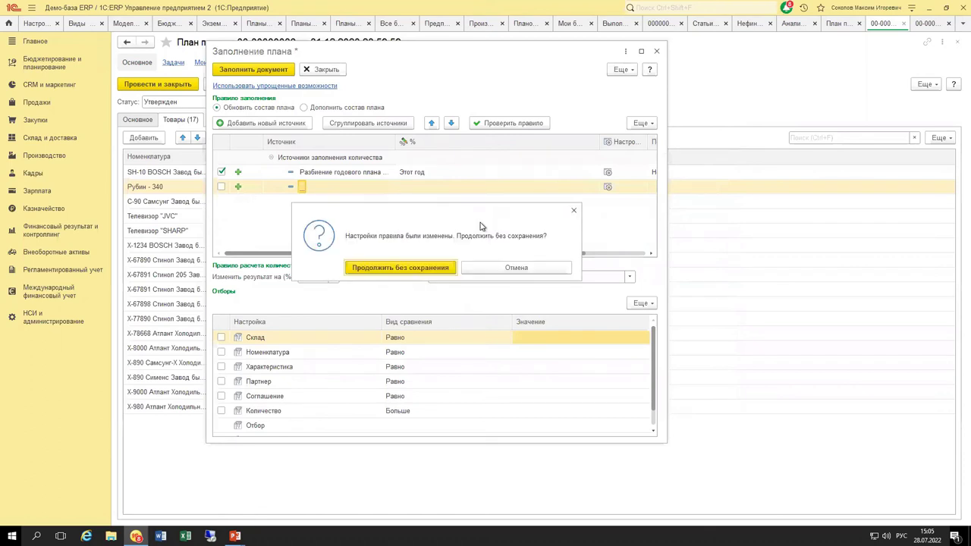
left_click(504, 269)
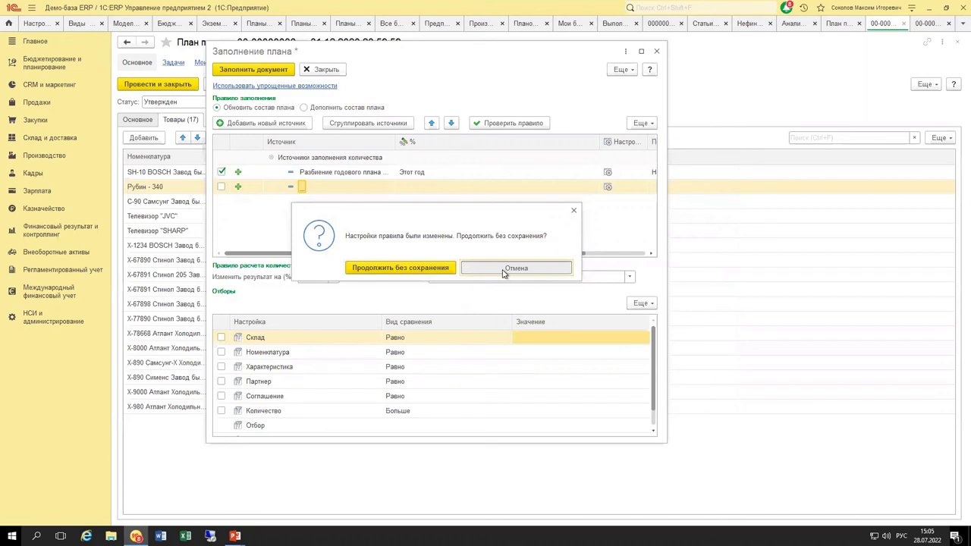
key("Escape")
key("Return")
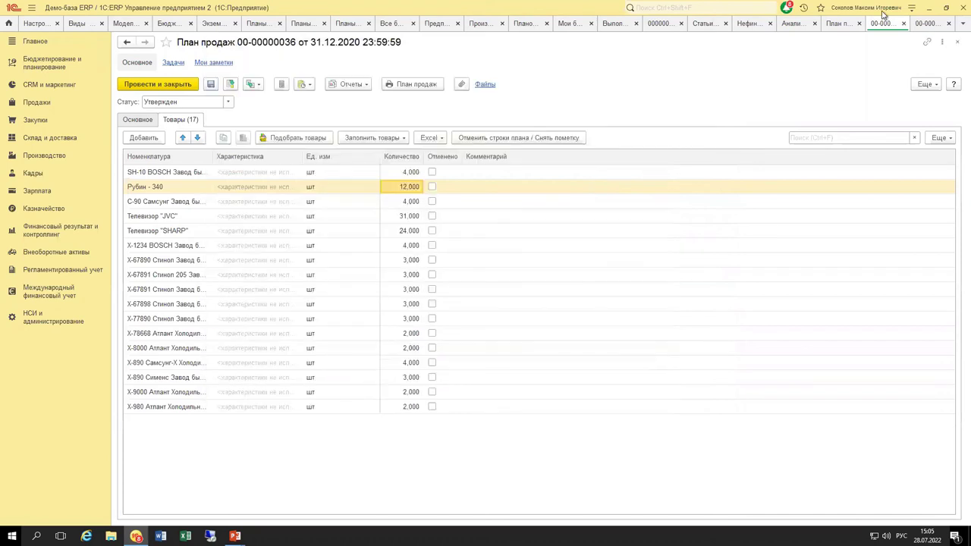
left_click(66, 61)
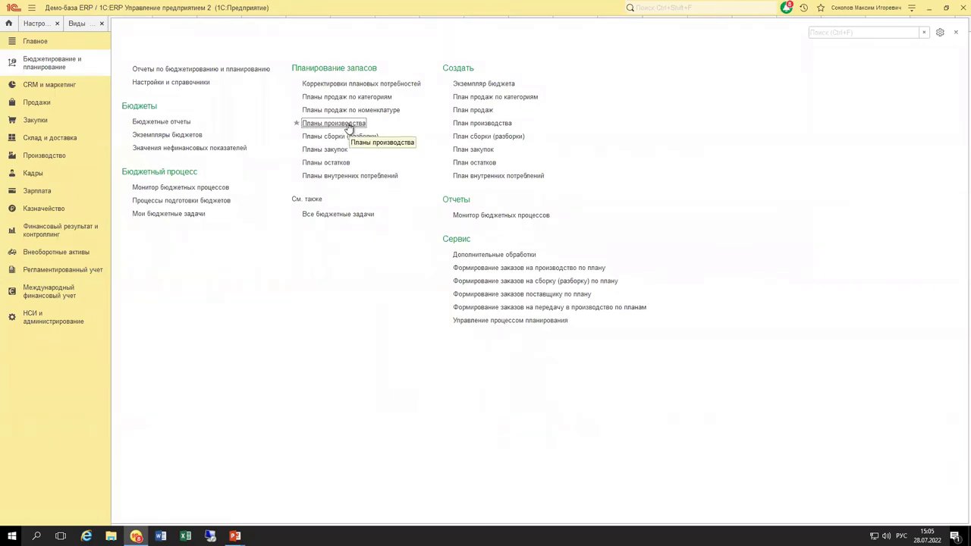
left_click(339, 152)
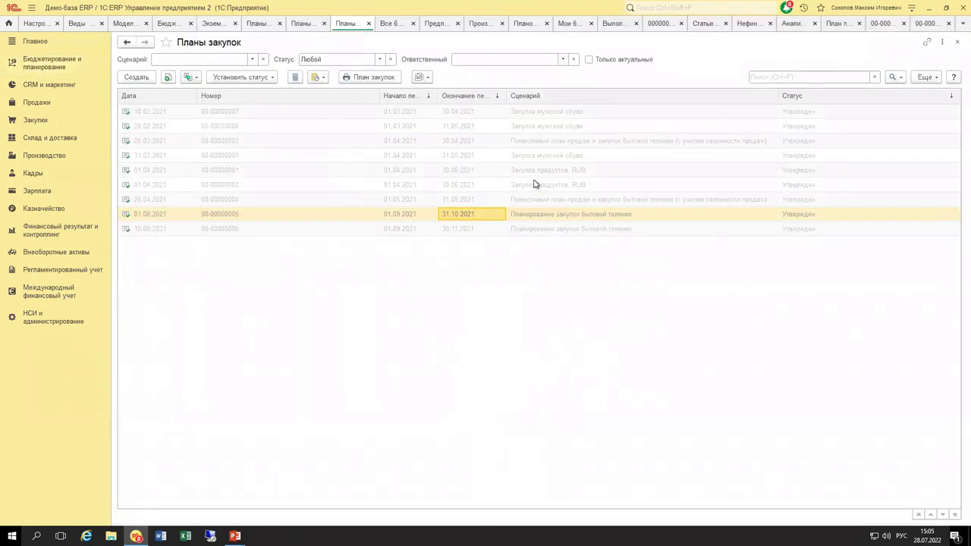
left_click(533, 228)
double_click(533, 228)
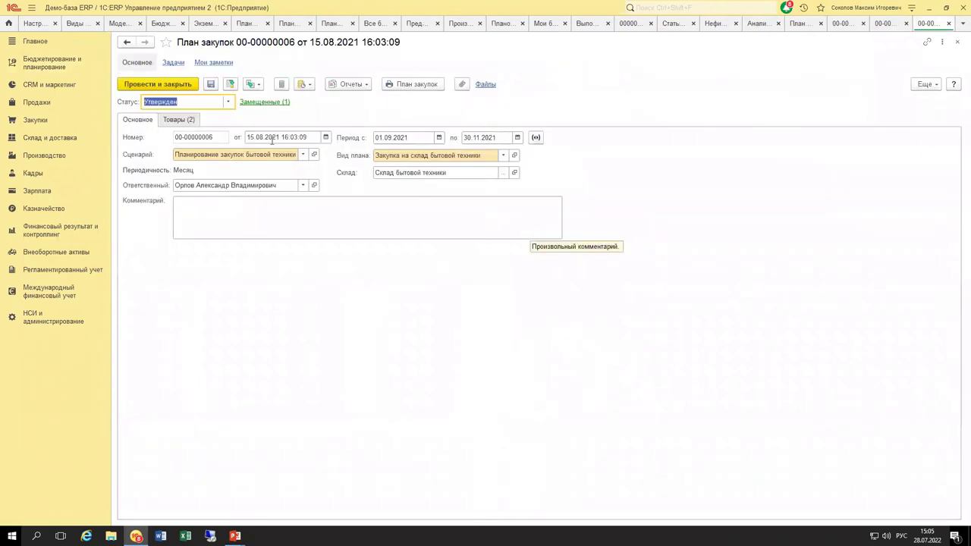
left_click(174, 120)
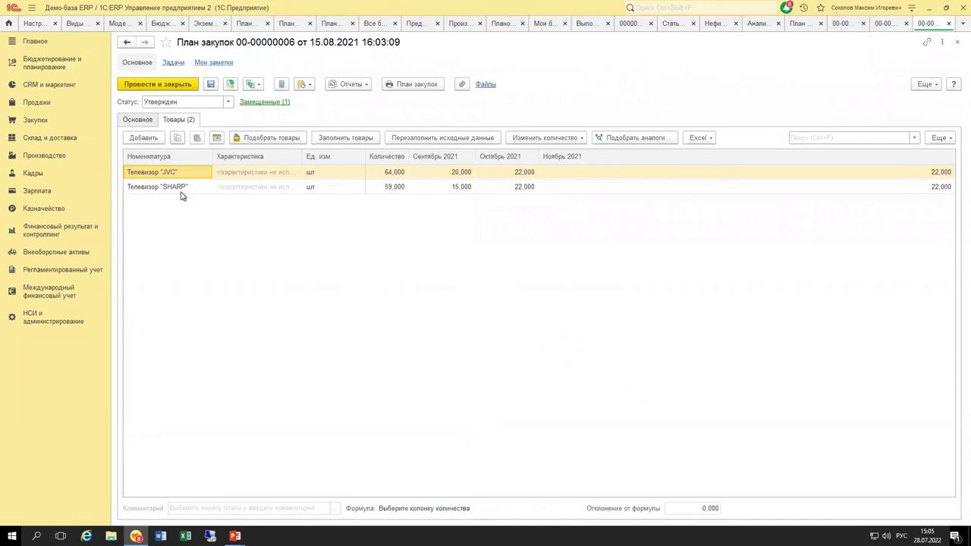
key("Escape")
left_click(525, 185)
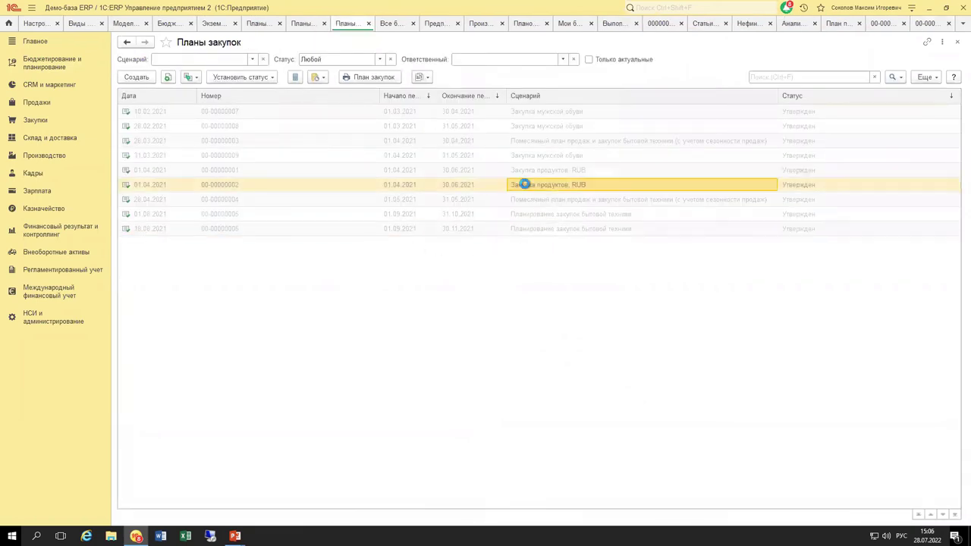
double_click(481, 182)
key("Escape")
double_click(531, 201)
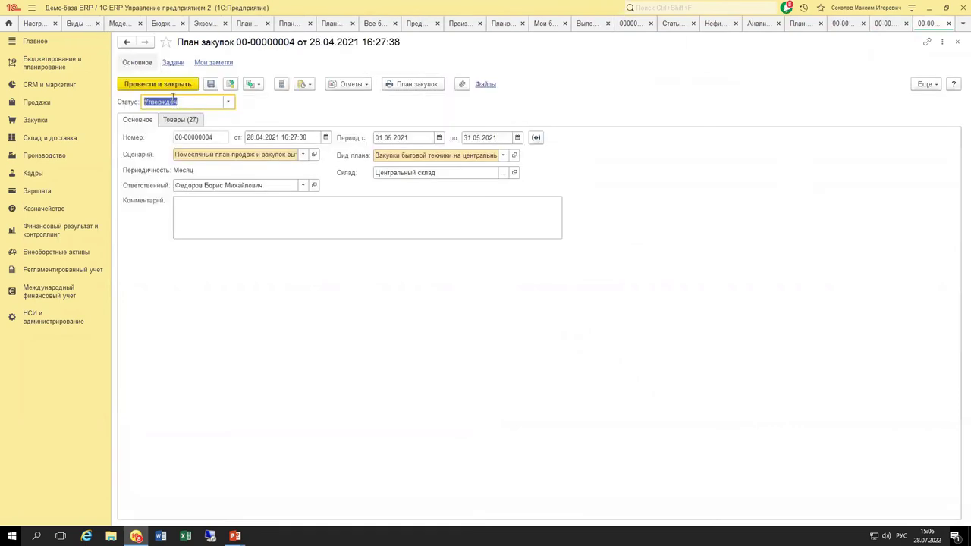
left_click(184, 124)
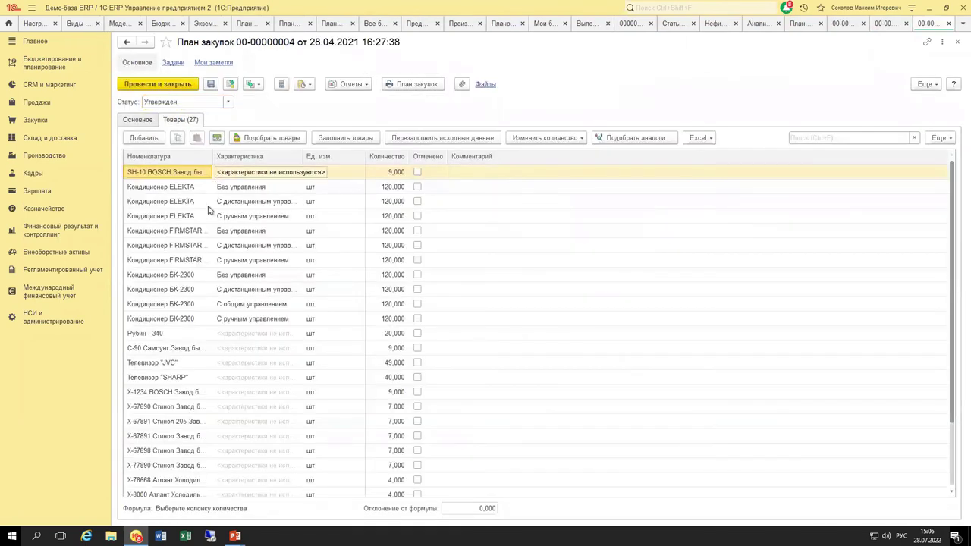
left_click(200, 235)
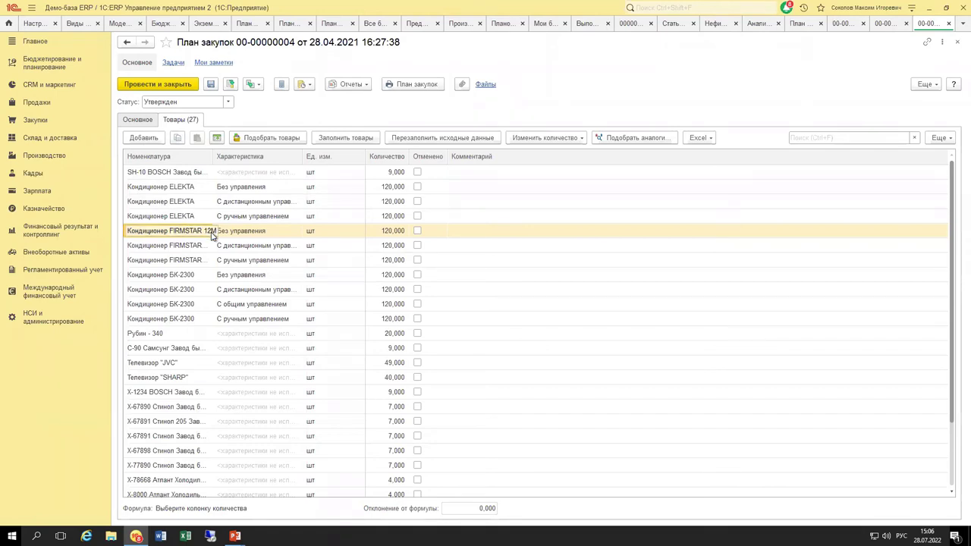
key("Escape")
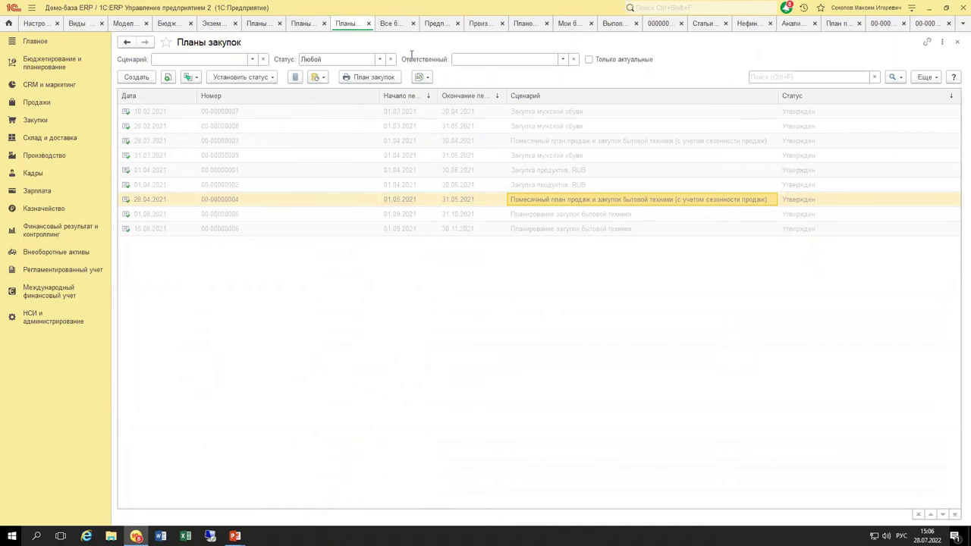
left_click(302, 26)
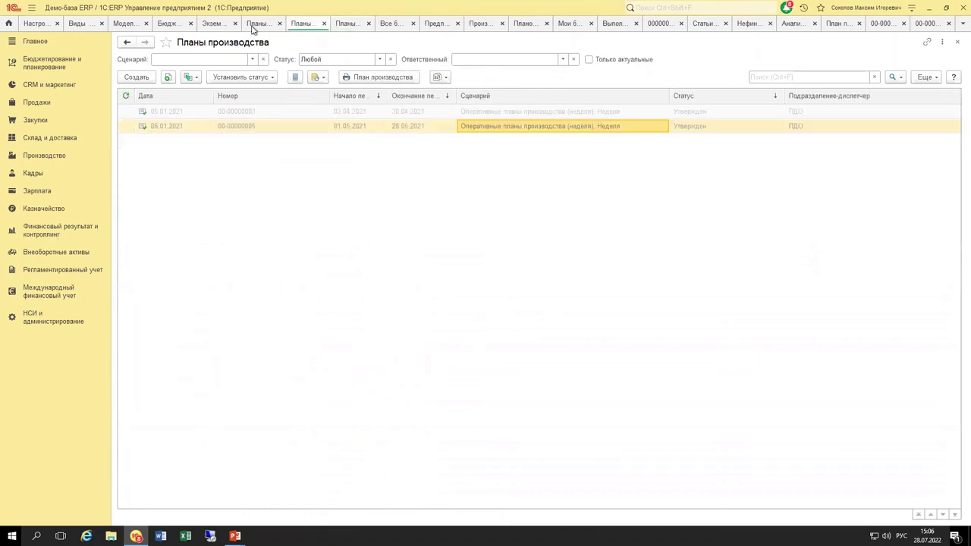
left_click(256, 24)
double_click(474, 418)
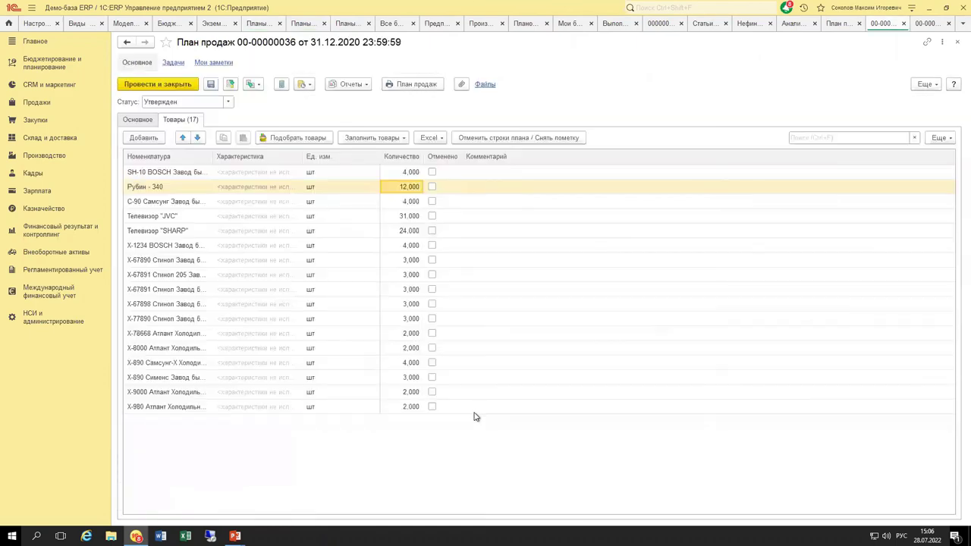
left_click(148, 120)
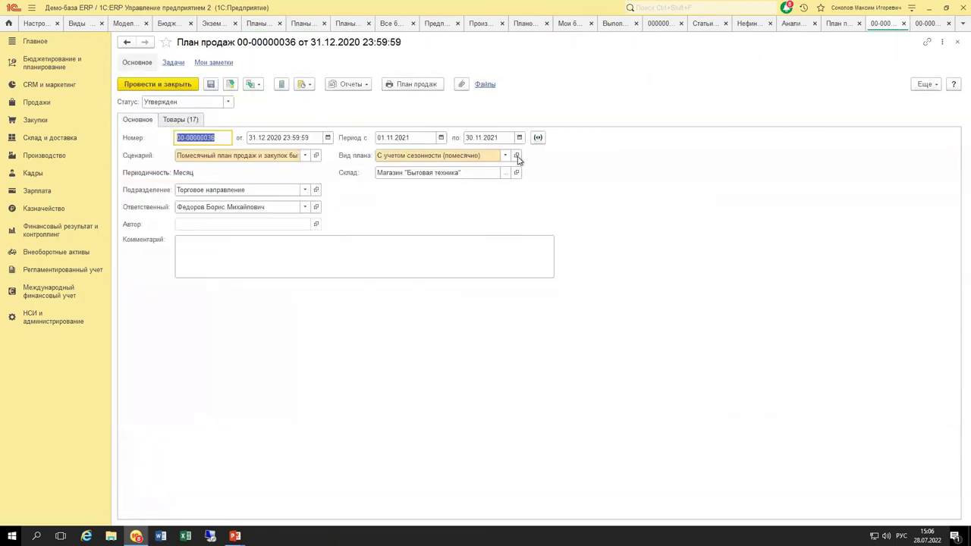
left_click(516, 156)
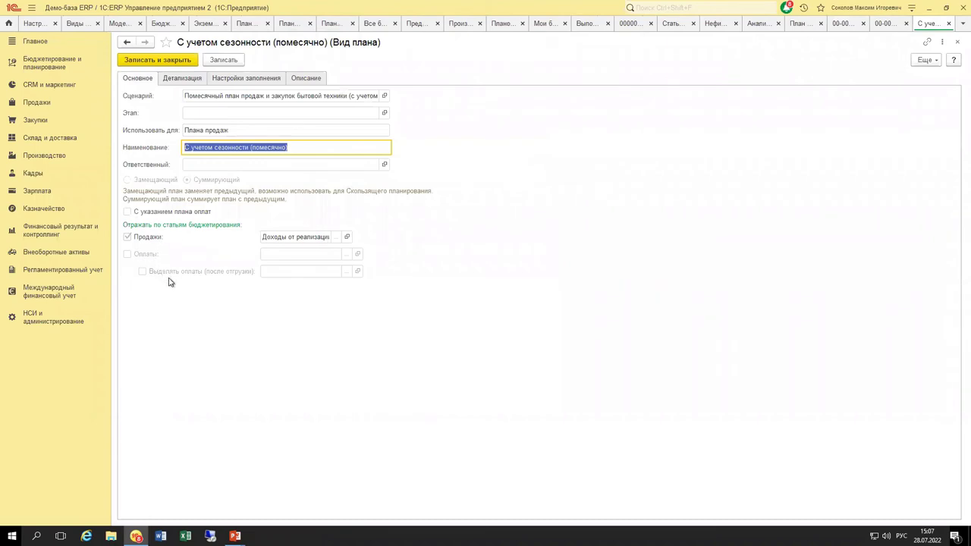
Unlock the plan type's attributes, try enabling С указанием плана оплат with payments before and after shipment, and close it without saving
mouse_move(181, 216)
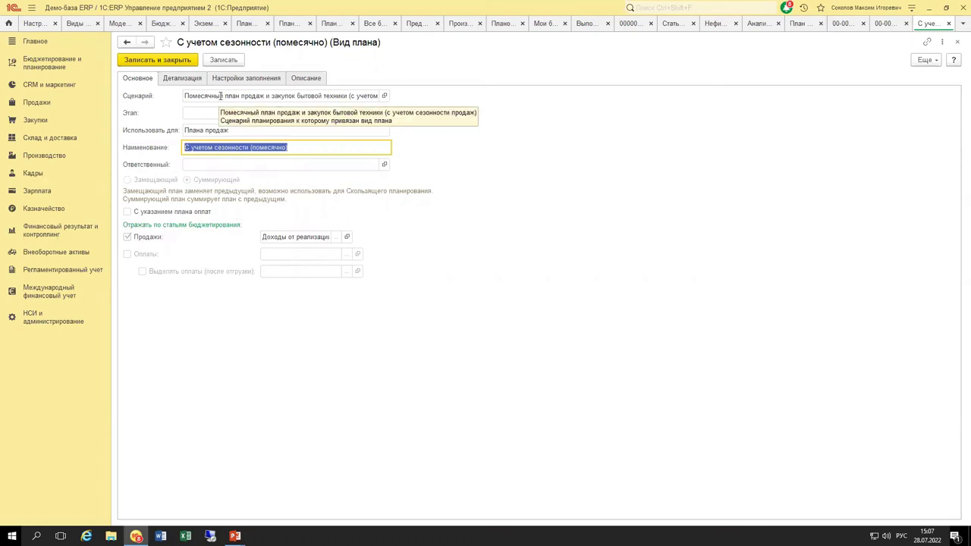
left_click(926, 60)
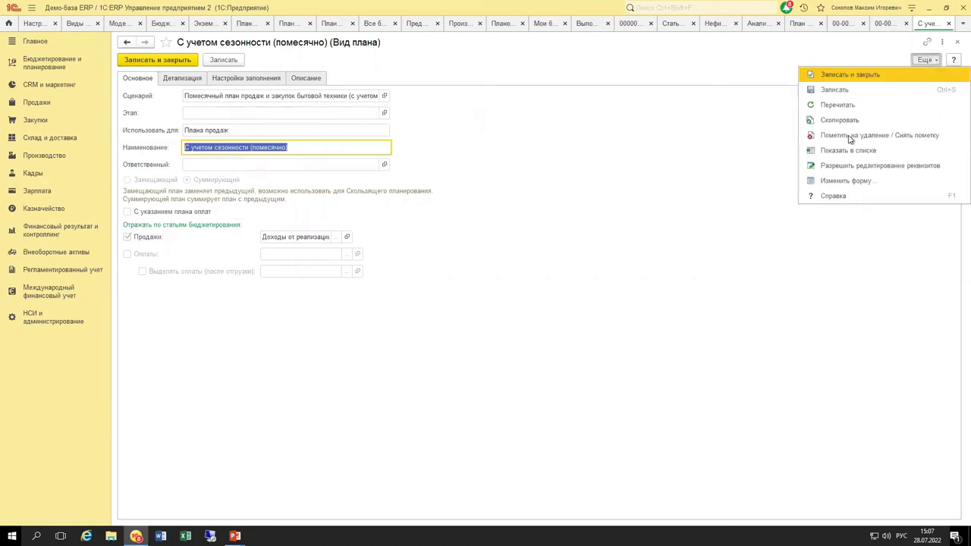
left_click(855, 165)
left_click(366, 221)
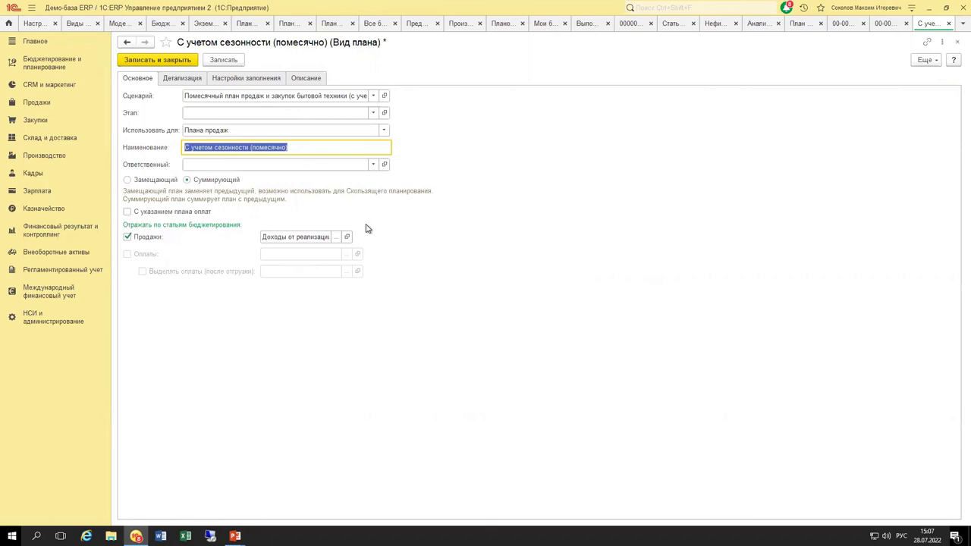
left_click(193, 211)
left_click(142, 256)
left_click(168, 271)
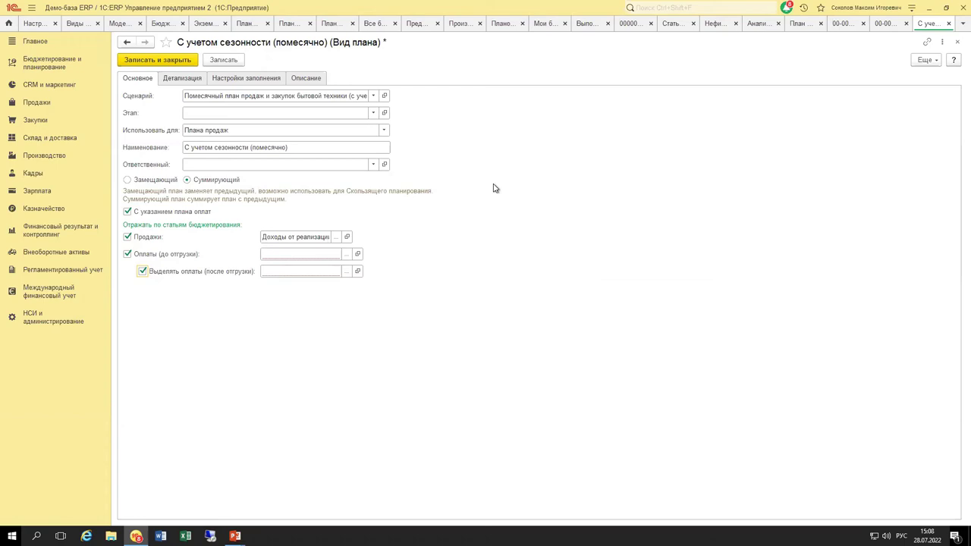
key("Escape")
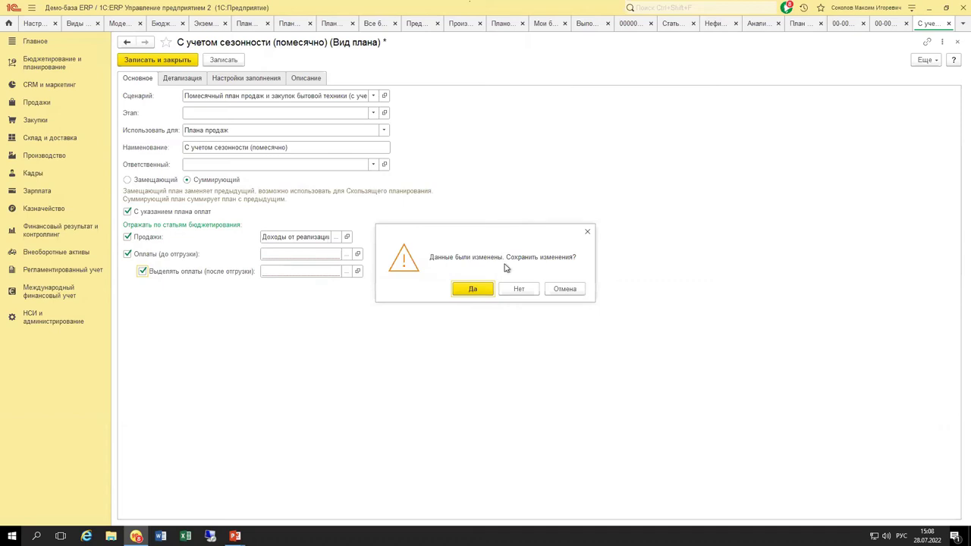
left_click(520, 288)
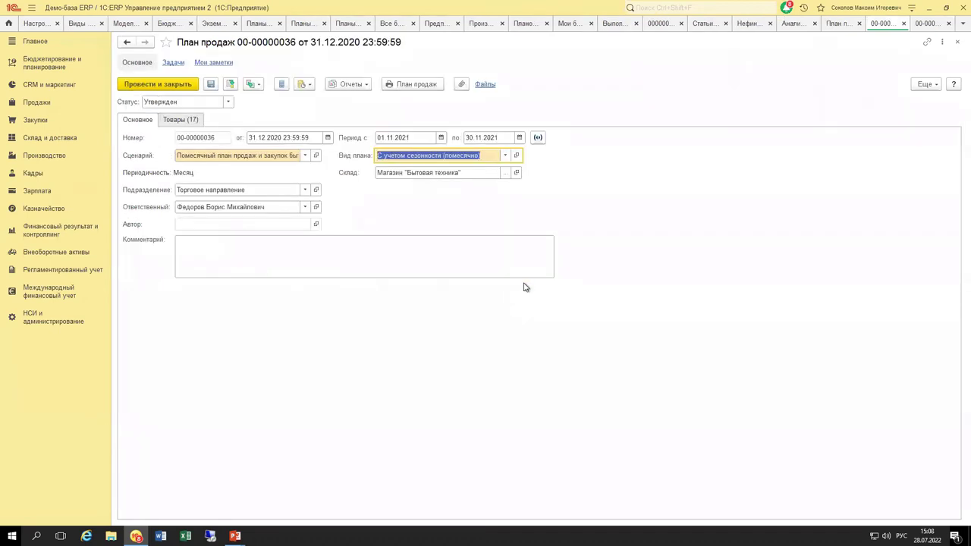
left_click(51, 65)
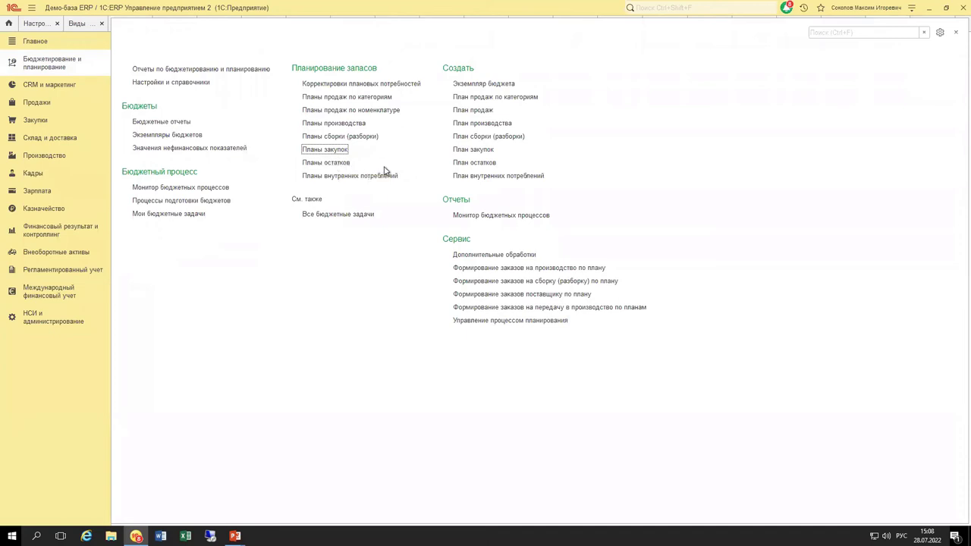
left_click(955, 34)
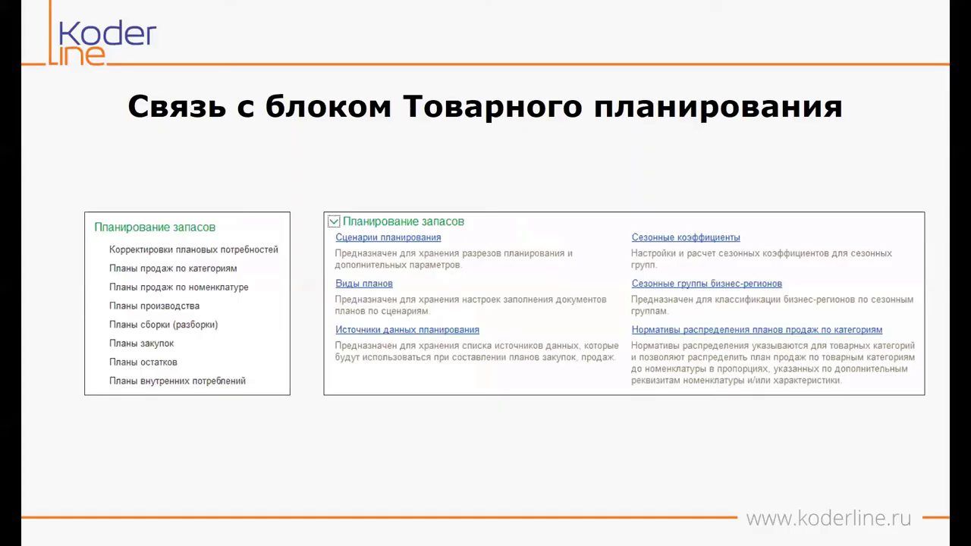
key("Right")
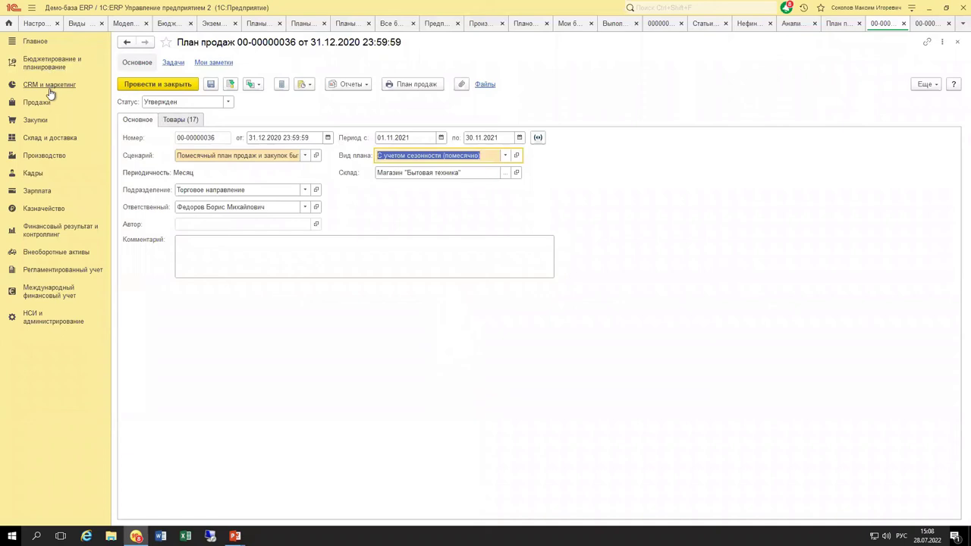
View the budget item Оплата сырья, товаров, работ, услуг in Статьи бюджетов and close it
left_click(73, 70)
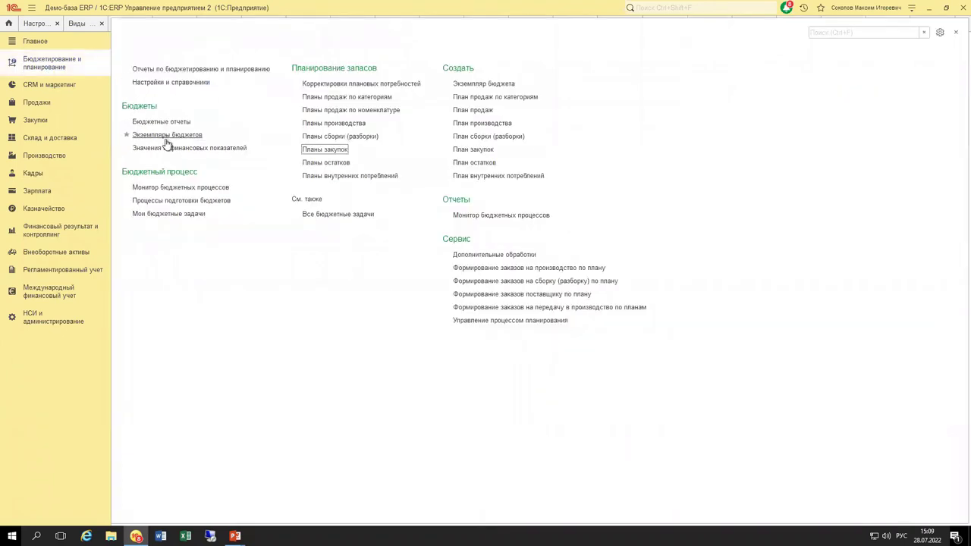
left_click(179, 84)
left_click(157, 103)
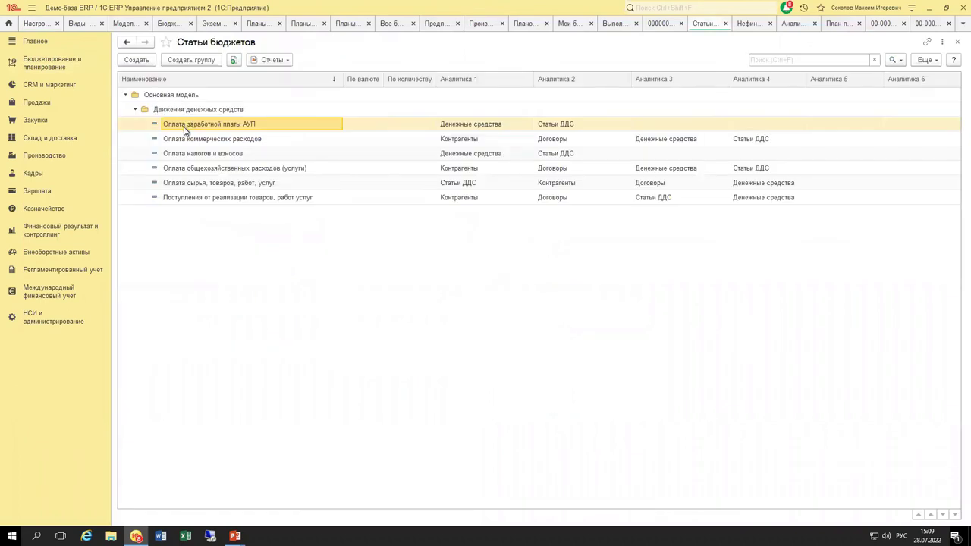
double_click(210, 183)
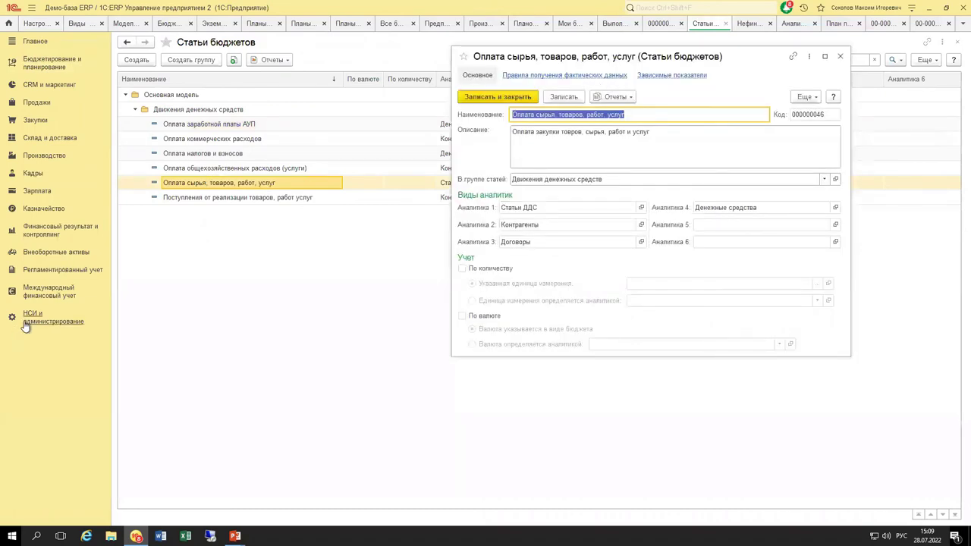
left_click(838, 58)
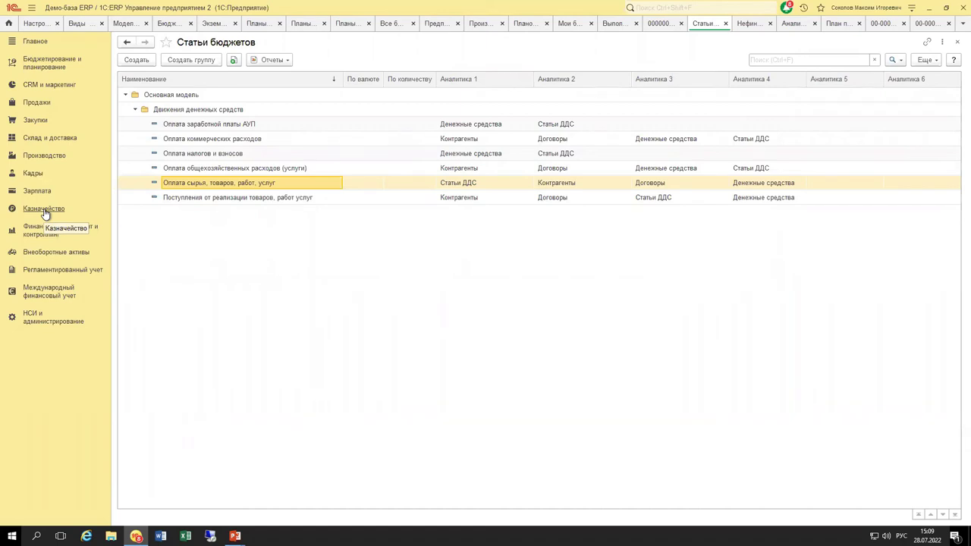
double_click(218, 187)
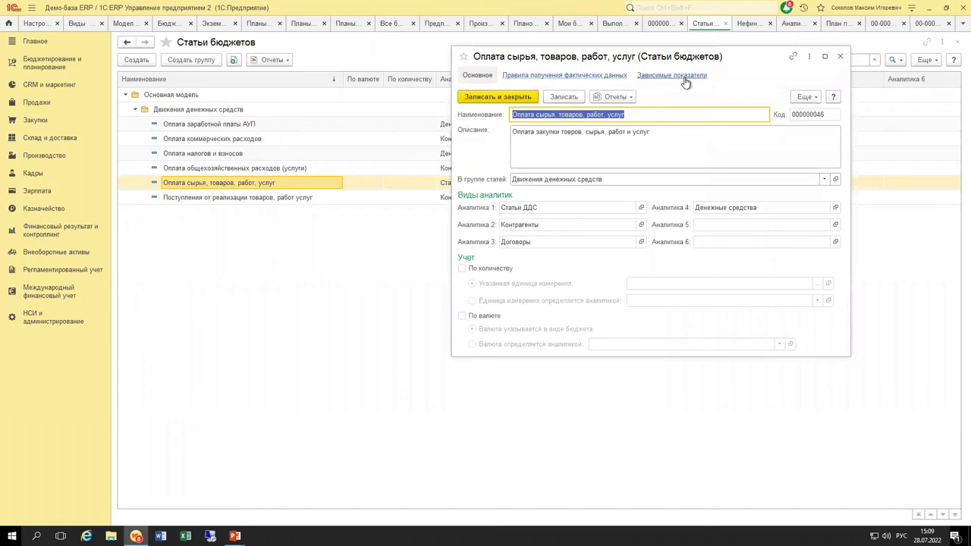
key("Escape")
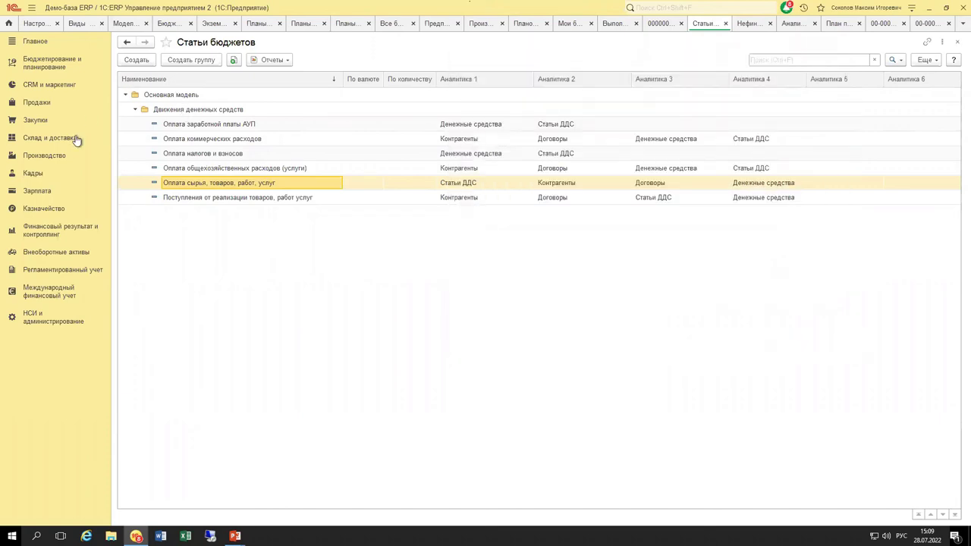
Start a new cash spending limit rule for the budgeting model 010 Модель "Снизу-вверх", годовая
left_click(65, 63)
left_click(182, 80)
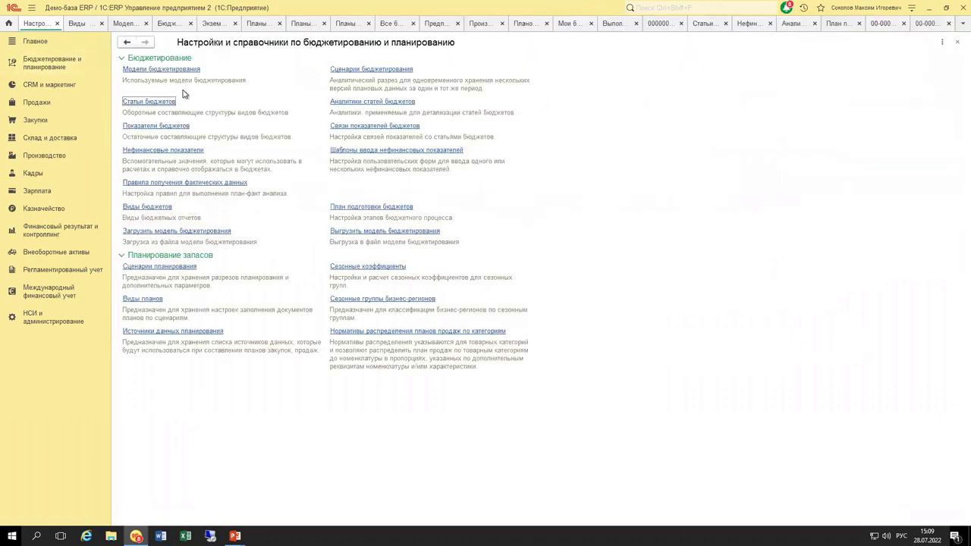
left_click(167, 70)
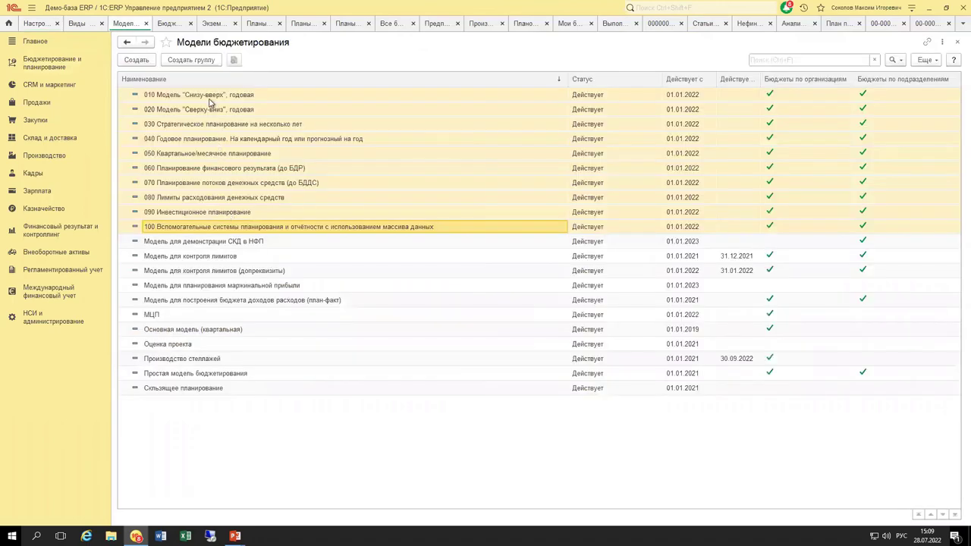
double_click(211, 96)
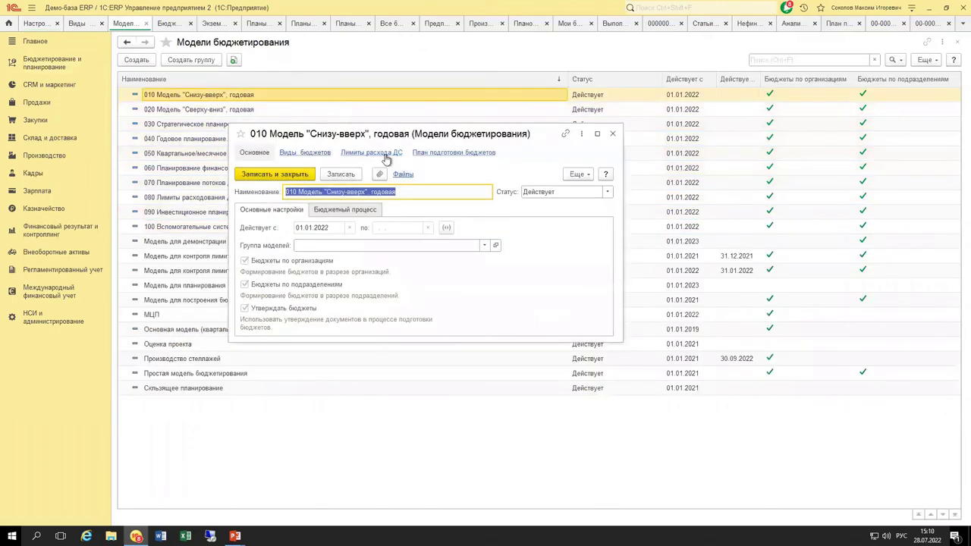
left_click(386, 154)
left_click(254, 188)
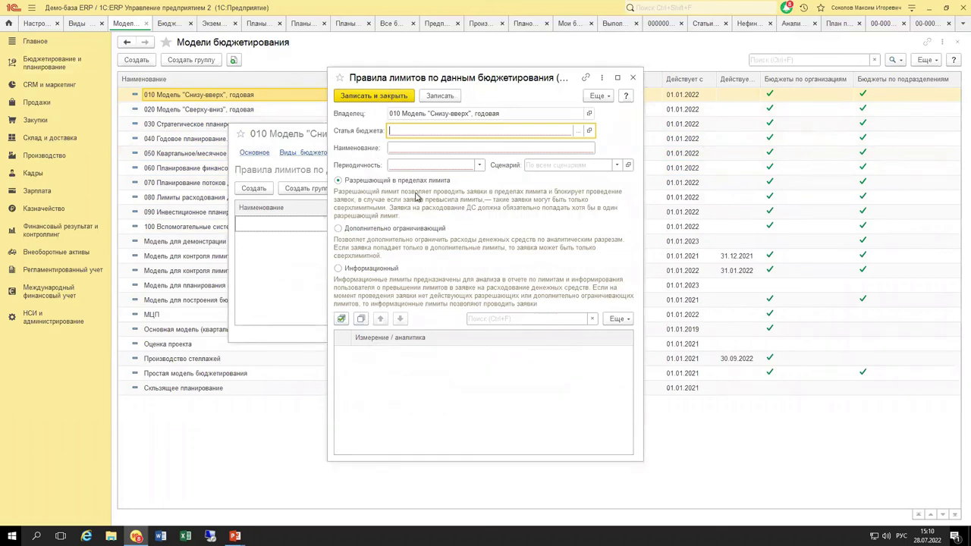
Choose Оплата сырья, товаров, работ, услуг from Основная модель, Движения денежных средств as the limit rule's budget item
left_click(578, 130)
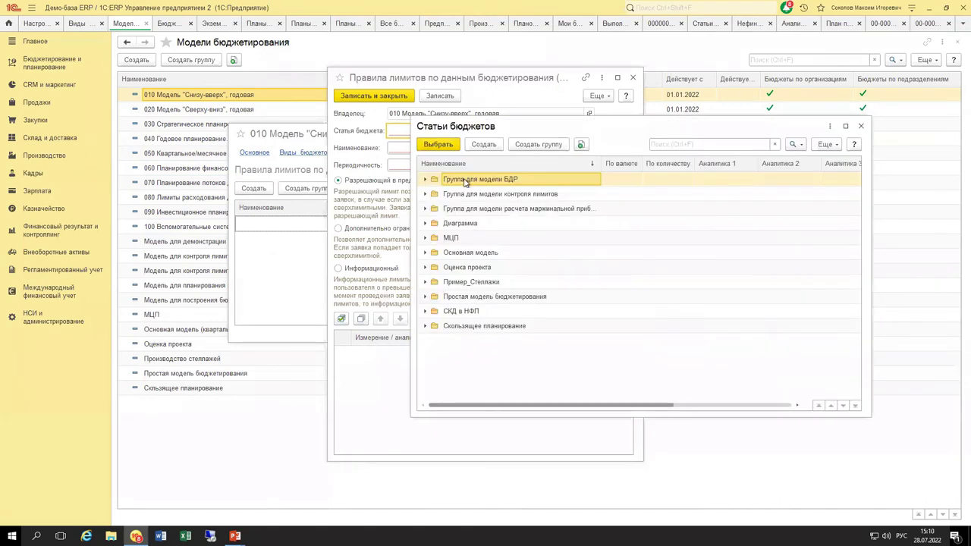
double_click(481, 251)
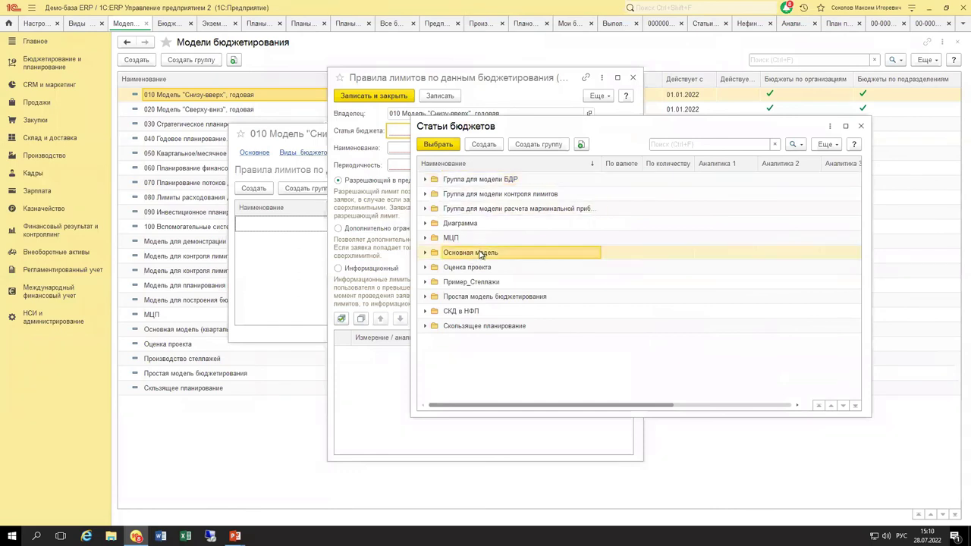
double_click(501, 195)
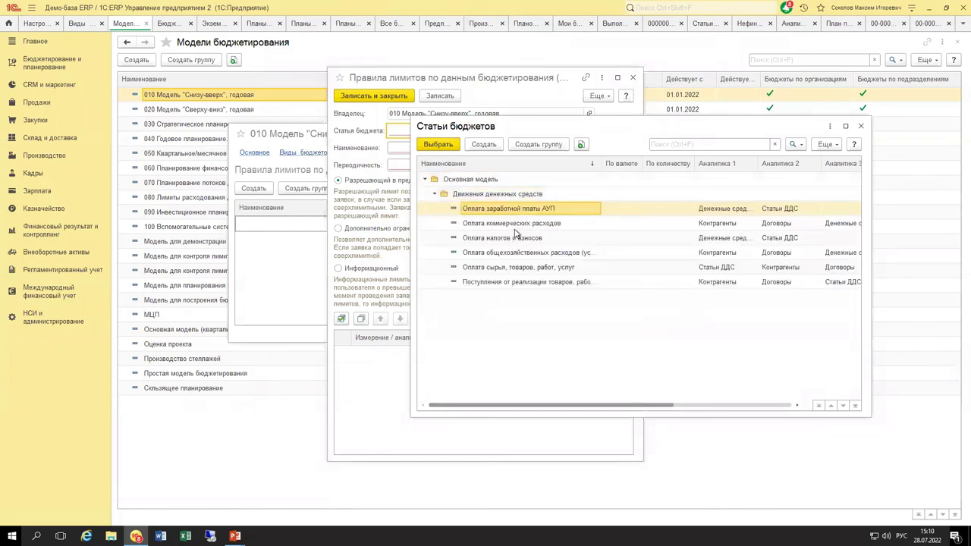
left_click(531, 281)
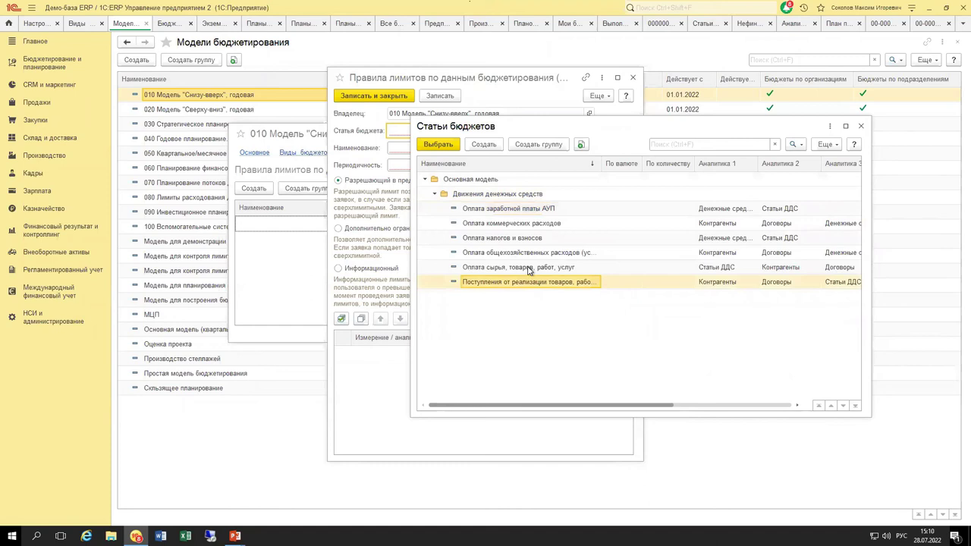
double_click(531, 267)
Set the limit rule's periodicity to Месяц and its scenario to Основной помесячный план
left_click(479, 165)
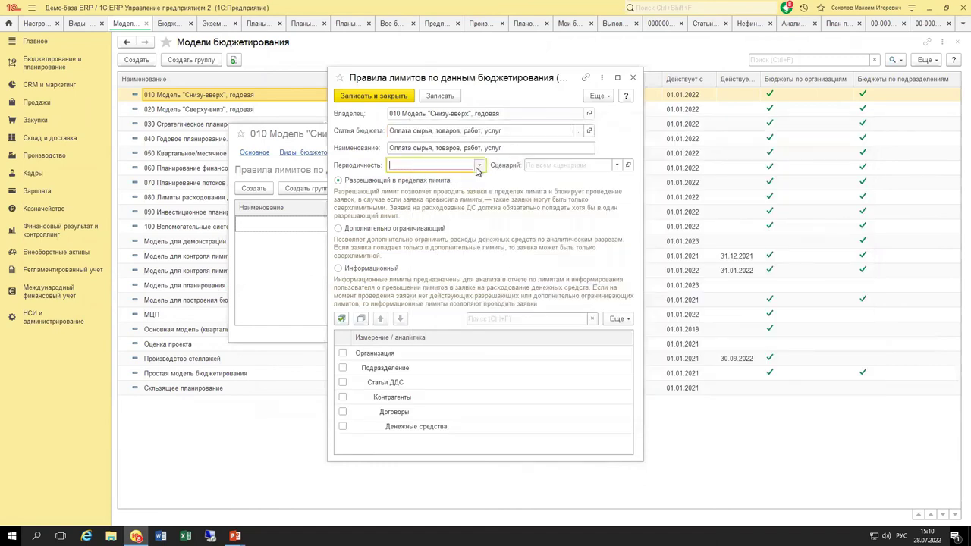
left_click(453, 225)
left_click(535, 166)
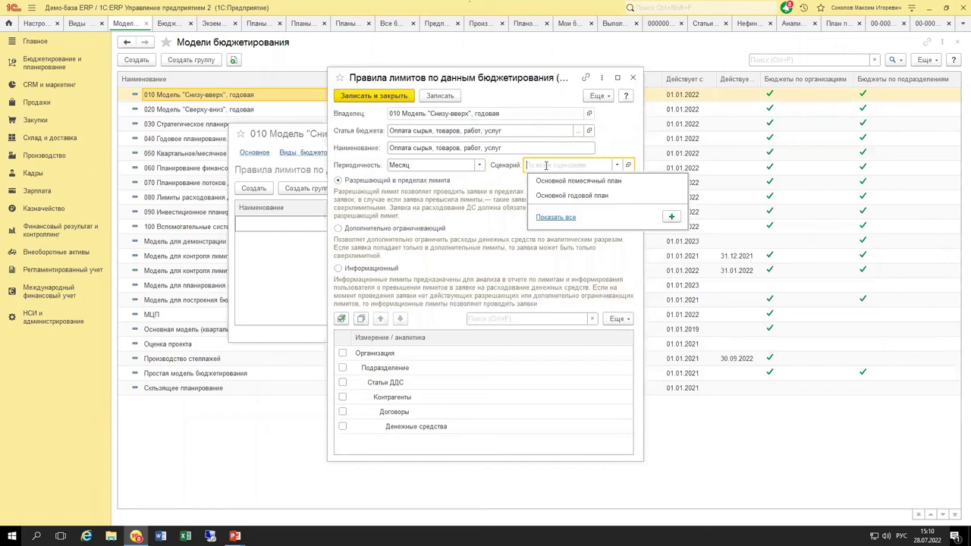
left_click(576, 181)
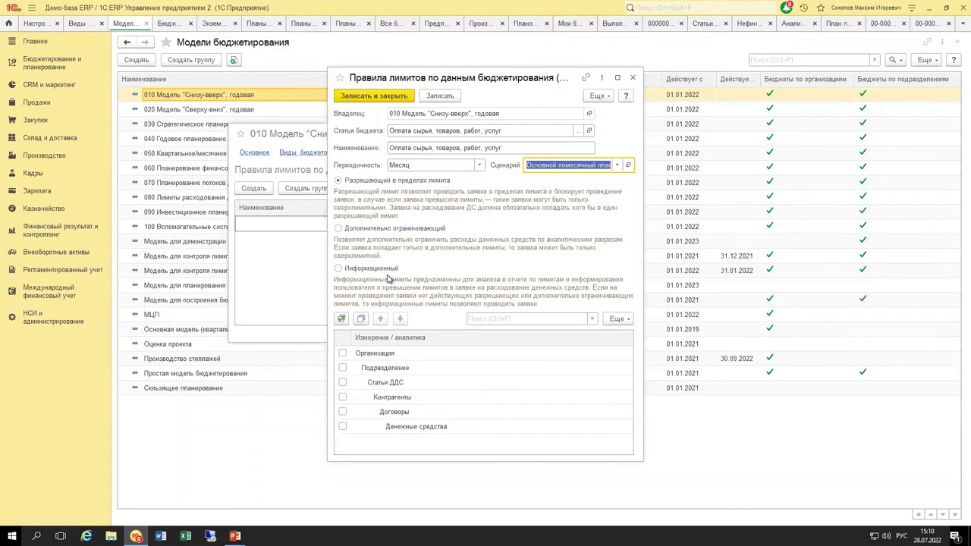
Include all dimensions and analytics in the limit rule, from Организация through Договоры and Денежные средства
left_click(347, 354)
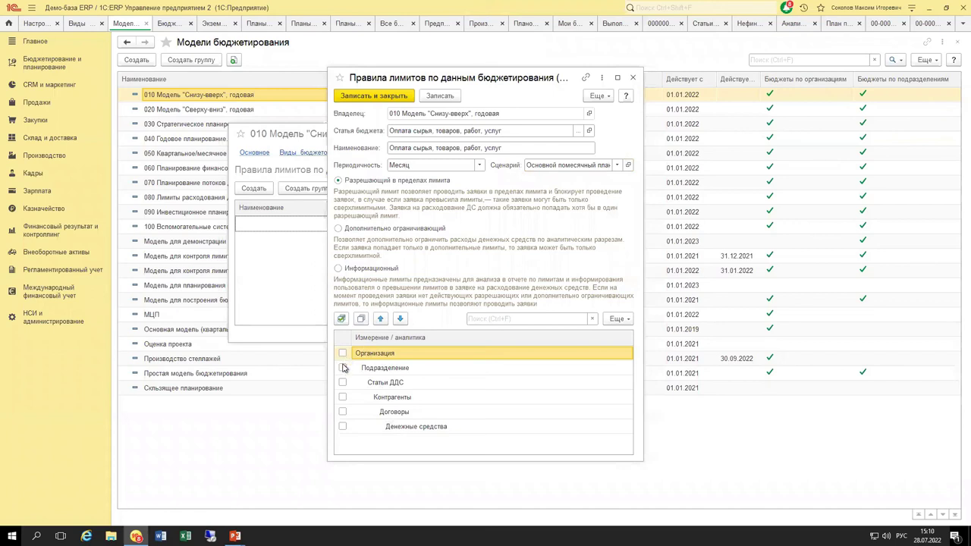
left_click(342, 426)
left_click(342, 411)
left_click(342, 396)
left_click(342, 382)
left_click(342, 367)
left_click(342, 352)
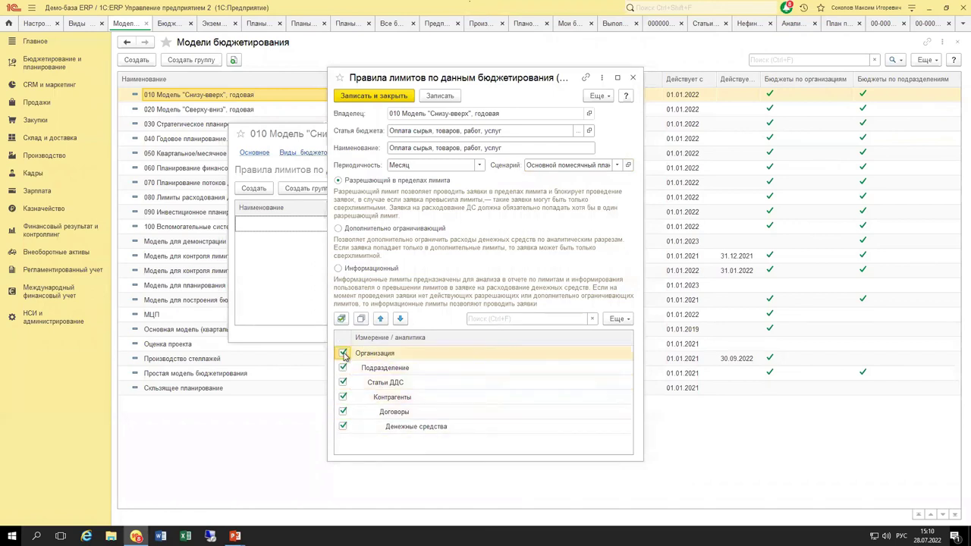
left_click(381, 401)
left_click(395, 415)
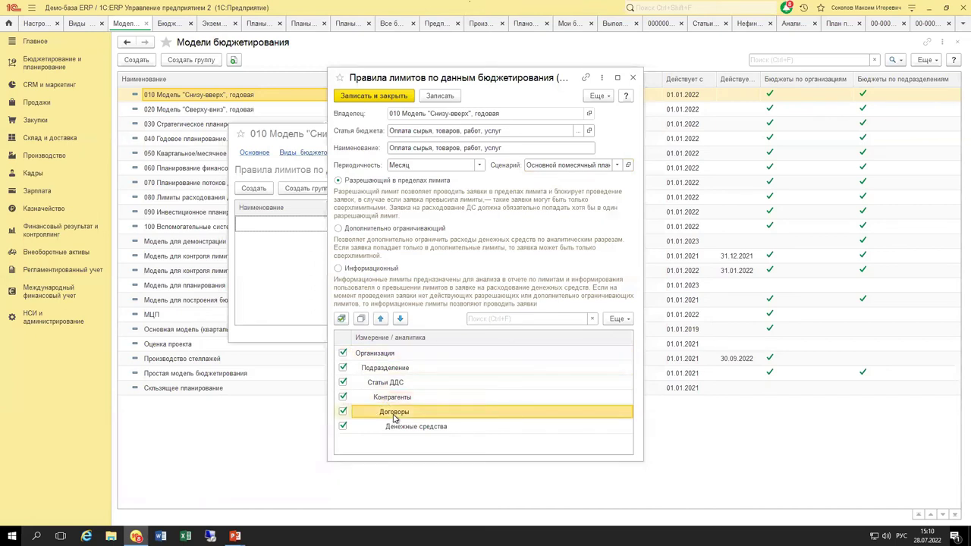
left_click(403, 429)
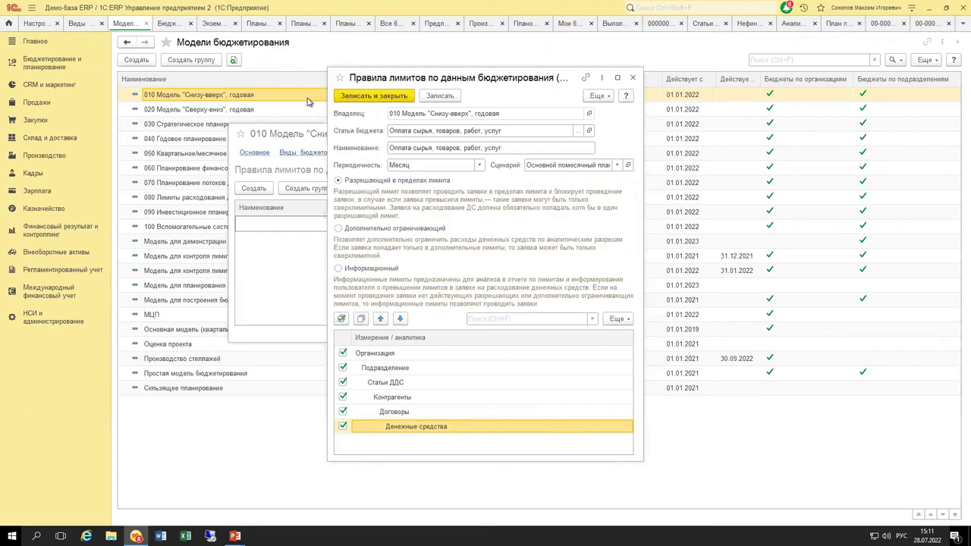
Close the new limit rule without saving it and close the budgeting model
left_click(634, 78)
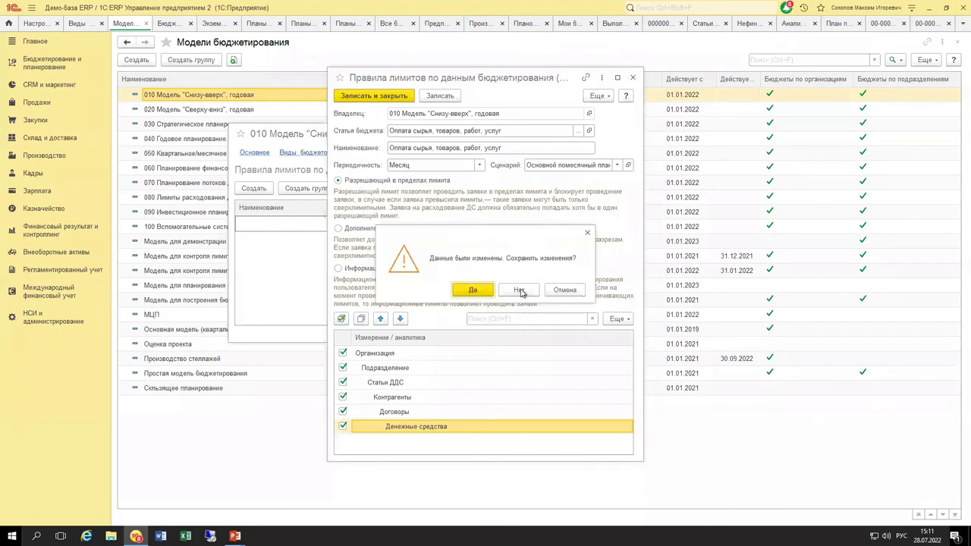
left_click(520, 291)
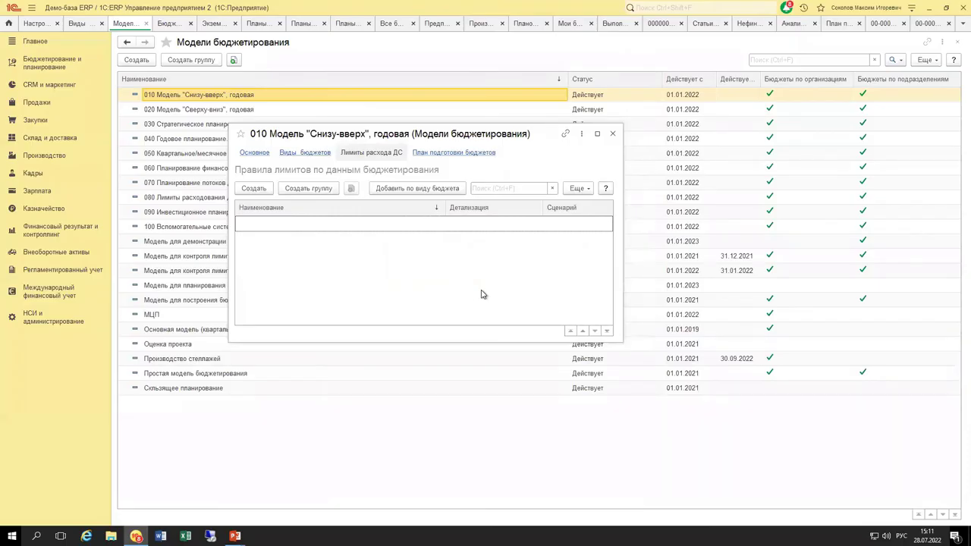
left_click(613, 133)
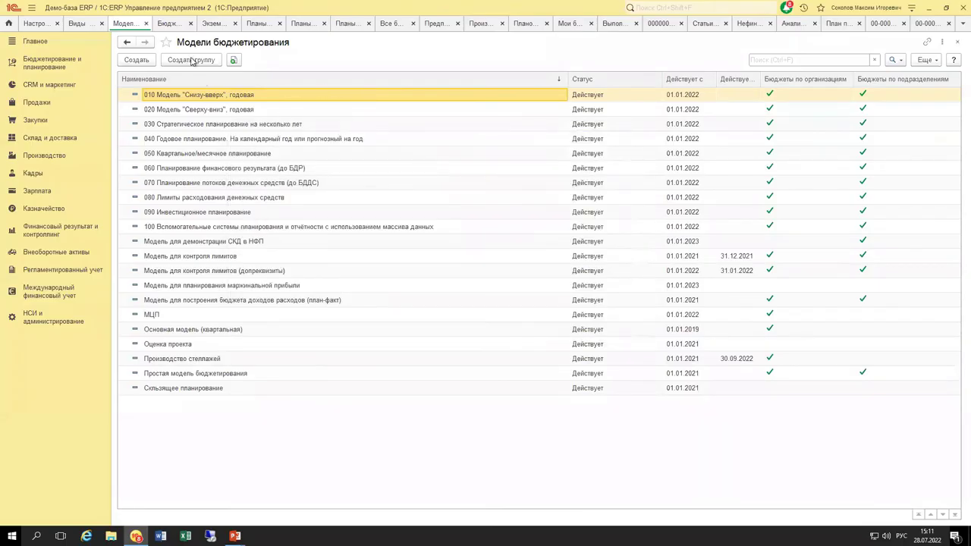
Open the budget item Оплата сырья, товаров, работ, услуг and display its rules for obtaining actual data
left_click(36, 25)
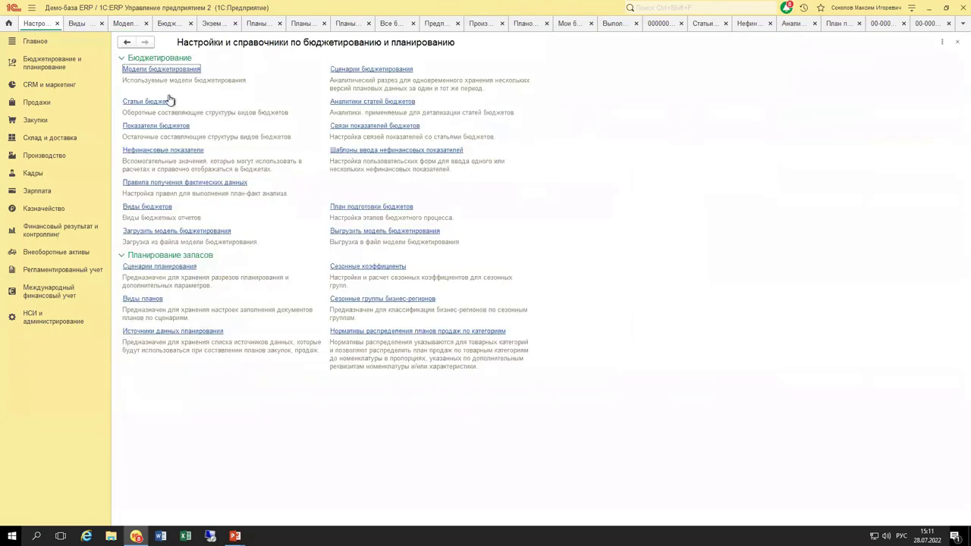
left_click(149, 102)
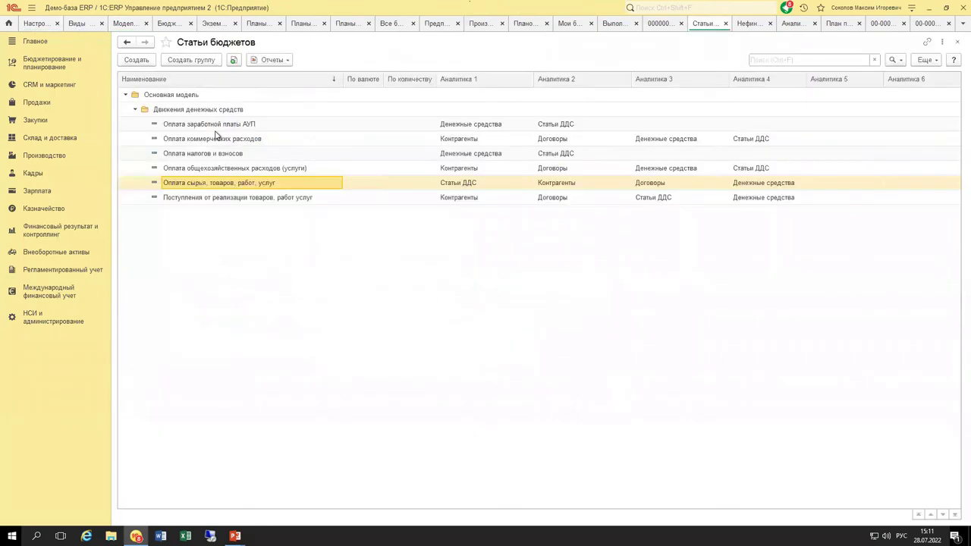
double_click(227, 182)
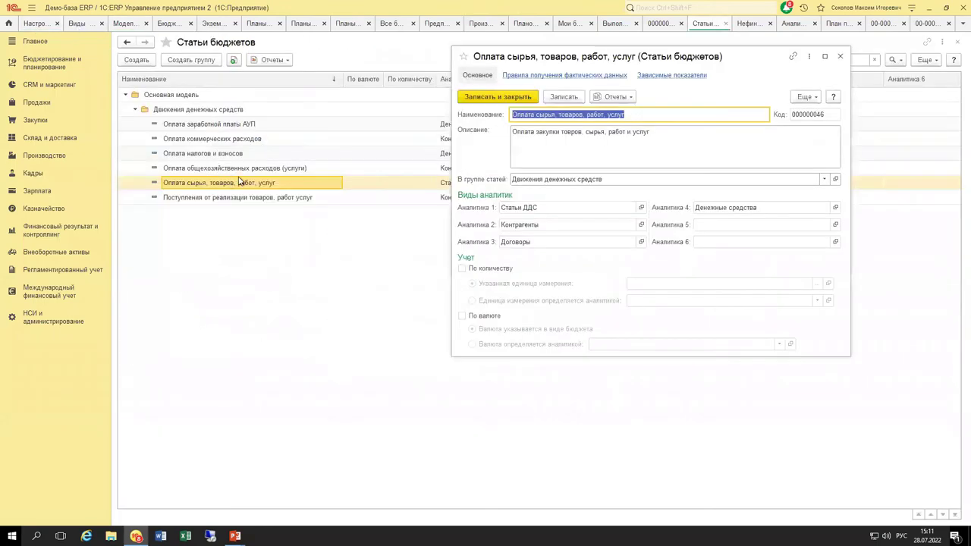
left_click(590, 76)
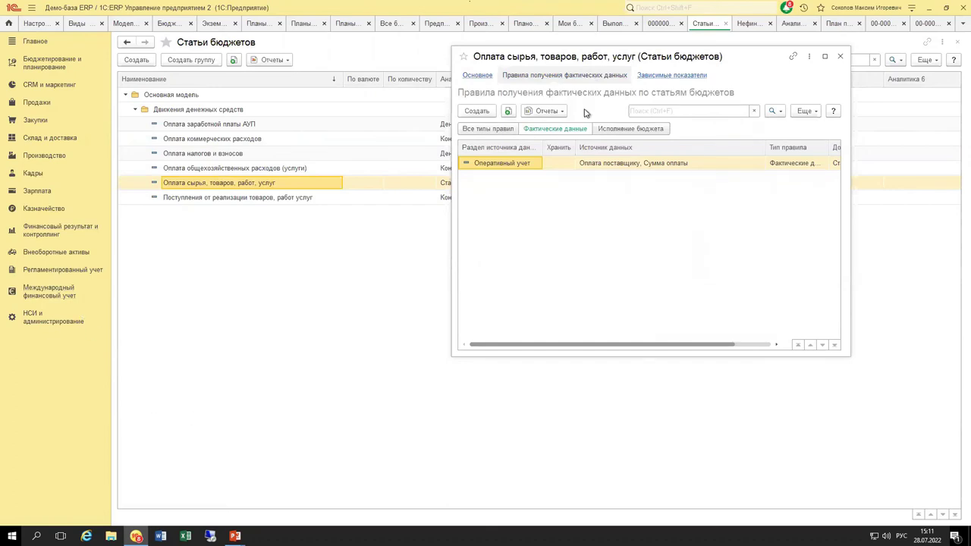
Start a new actual-data rule with the source section Оперативный учет and the business operation Оплата поставщику, and enlarge its window
left_click(476, 110)
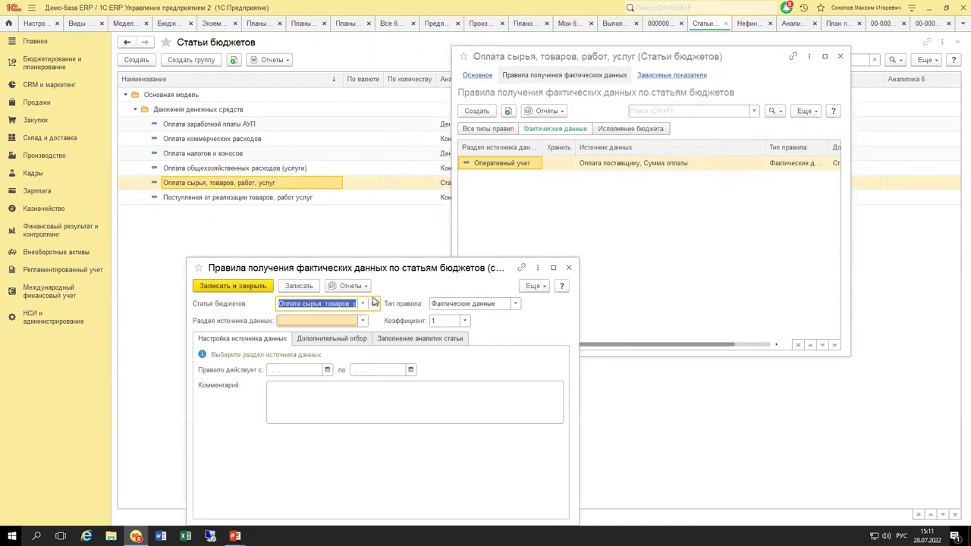
left_click(366, 179)
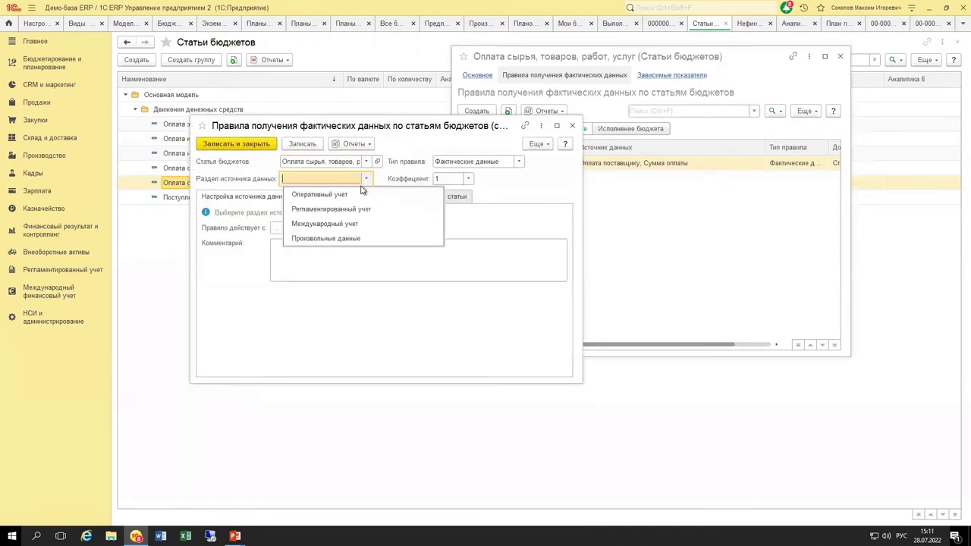
left_click(334, 193)
left_click(390, 213)
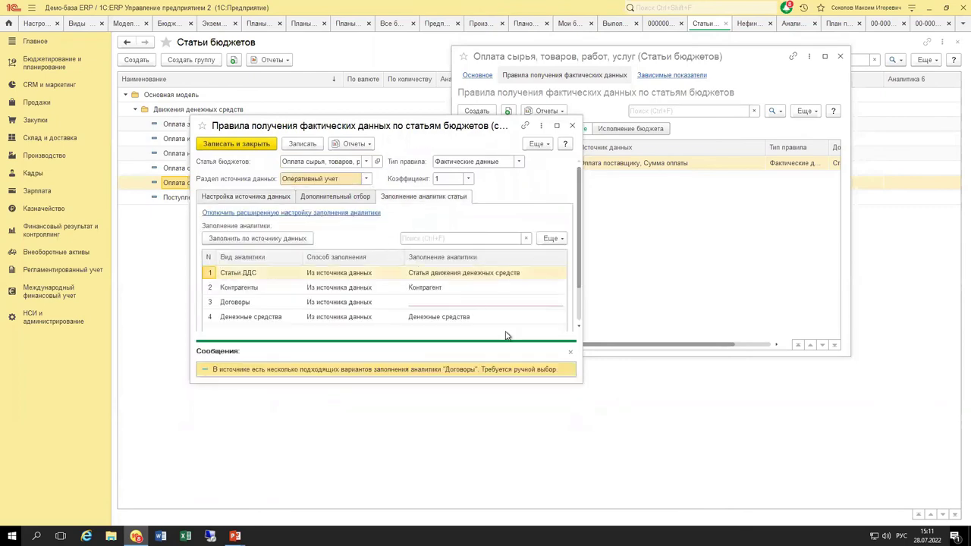
left_click_drag(582, 382, 694, 439)
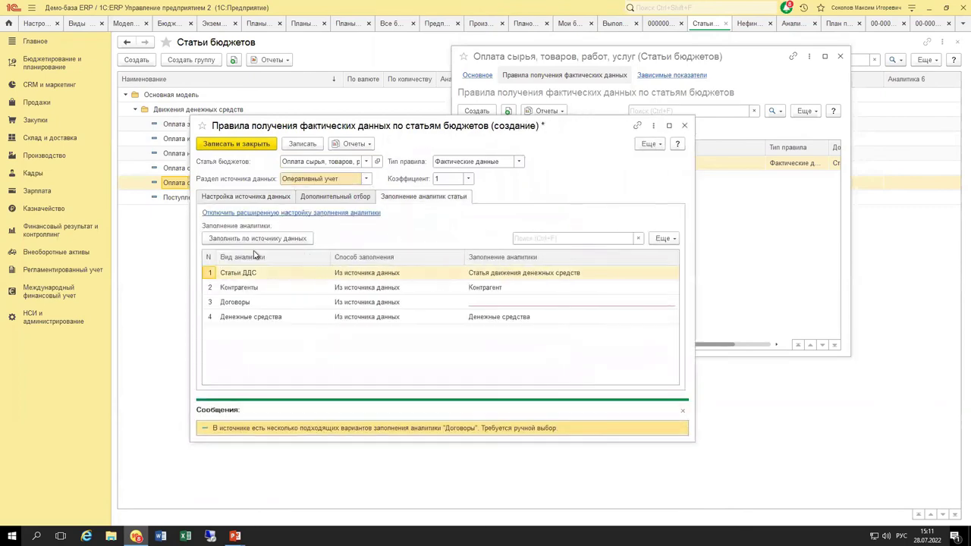
Set the amount source of the new actual-data rule to Сумма к выплате
left_click(247, 196)
left_click(405, 233)
left_click(402, 231)
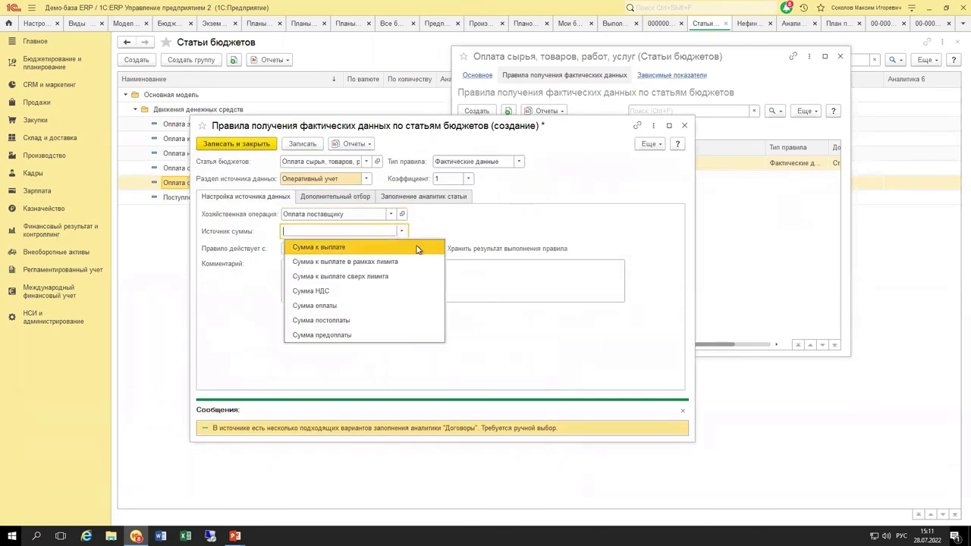
left_click(417, 248)
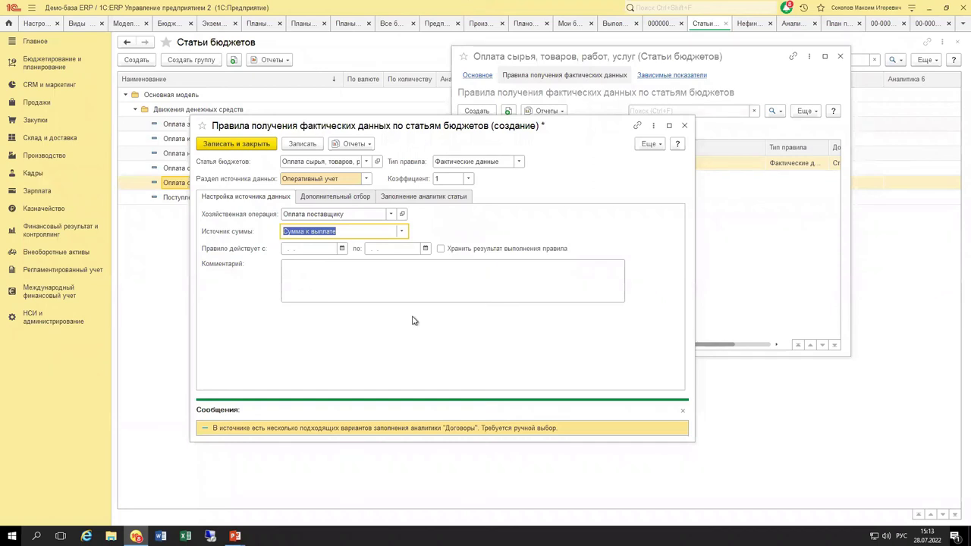
Close the new actual-data rule without saving it and close the budget item
key("Escape")
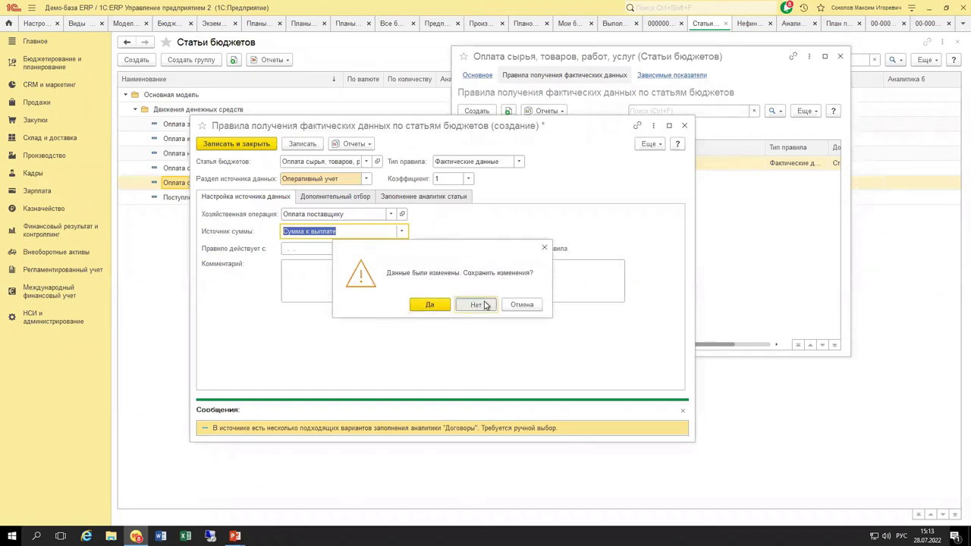
left_click(484, 305)
key("Escape")
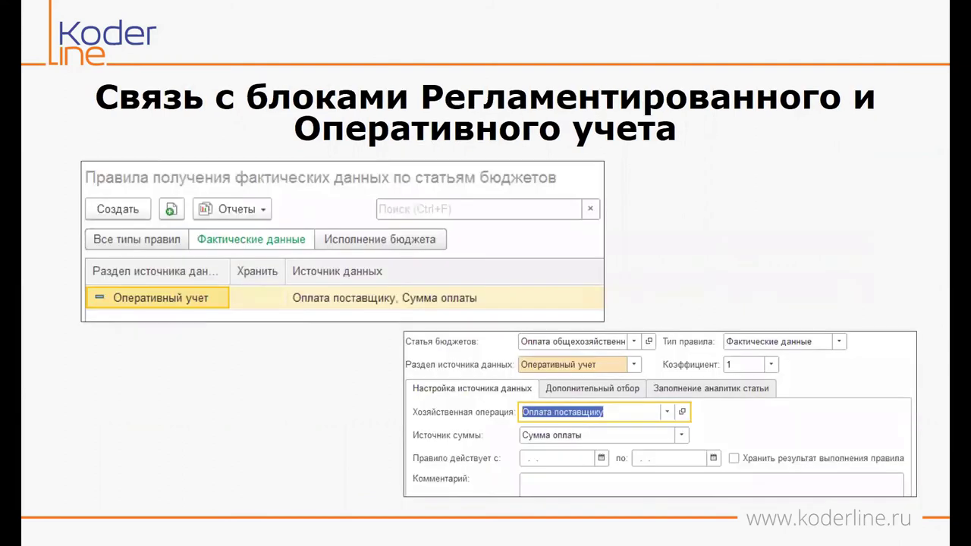
Switch from the presentation back to 1C:ERP and start another actual-data rule for Оплата сырья, товаров, работ, услуг
key("alt+Tab")
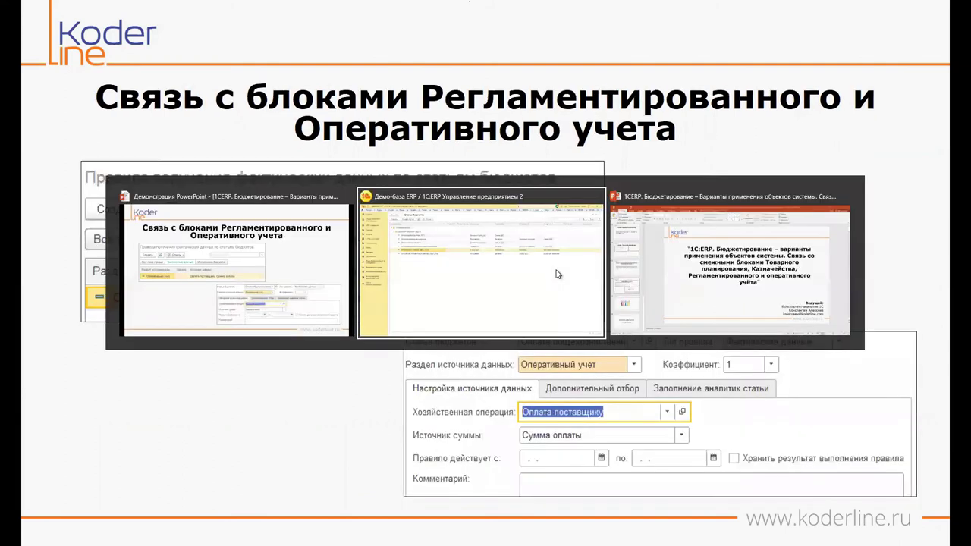
double_click(277, 187)
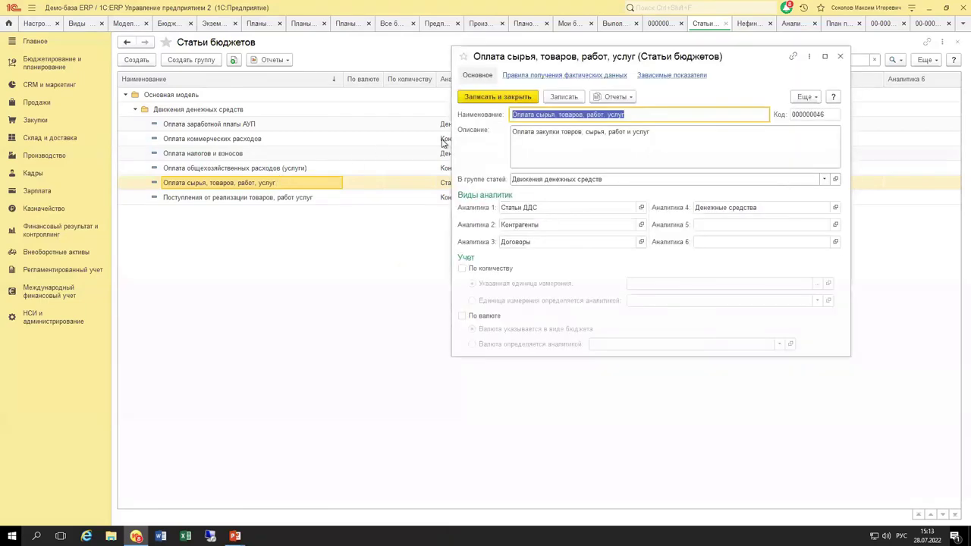
left_click(567, 76)
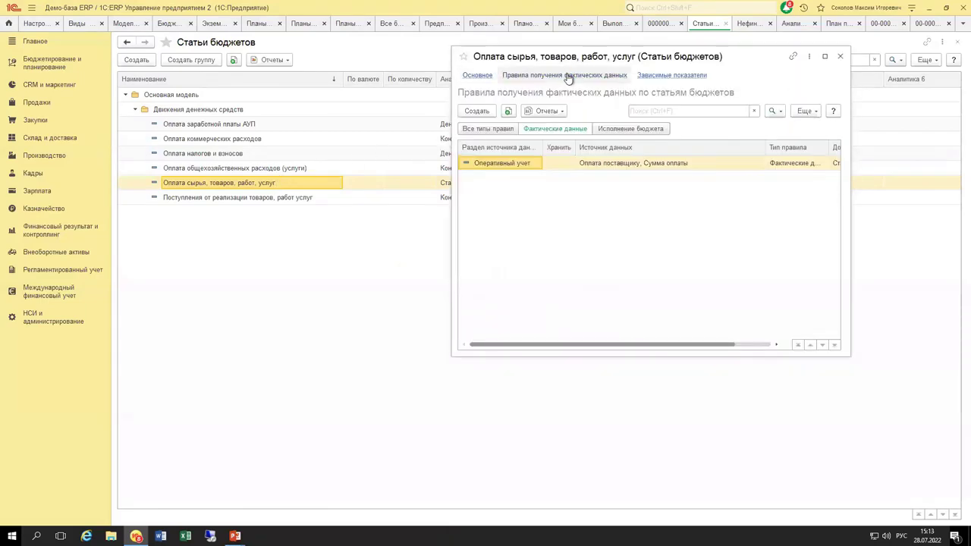
left_click(478, 111)
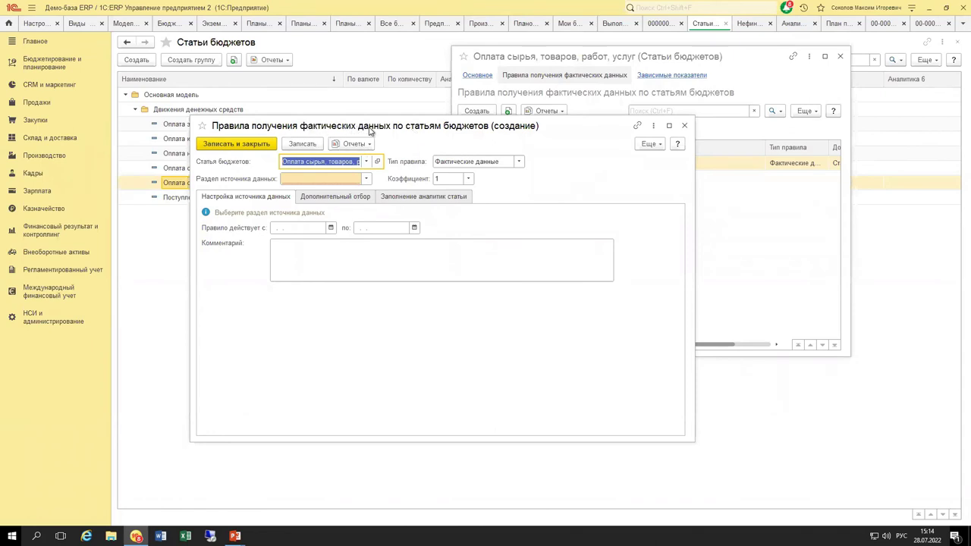
left_click_drag(370, 130, 377, 161)
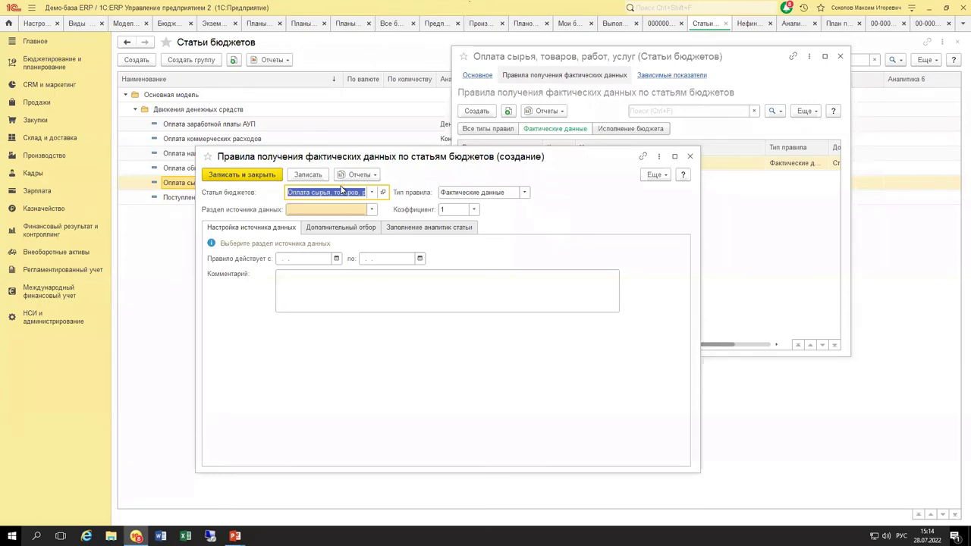
Open the non-financial indicator Темп роста продаж в натуральном выражении (цепной) from the budgeting settings, review its card and close it
left_click(55, 69)
left_click(173, 82)
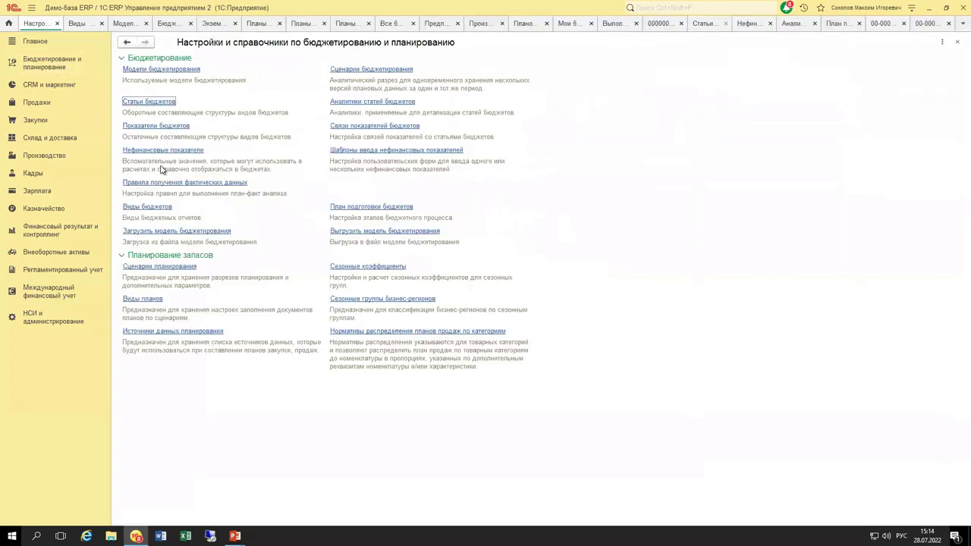
left_click(159, 151)
double_click(275, 126)
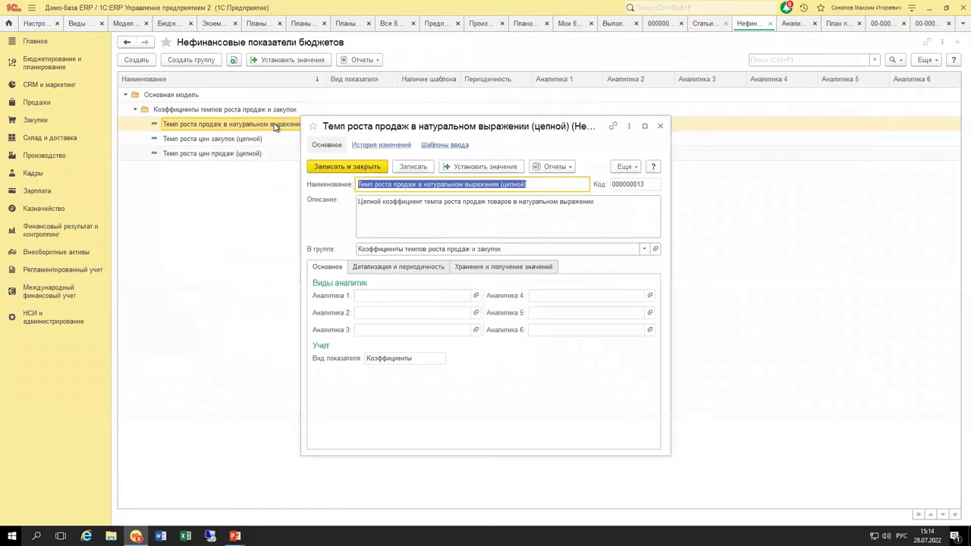
left_click(660, 126)
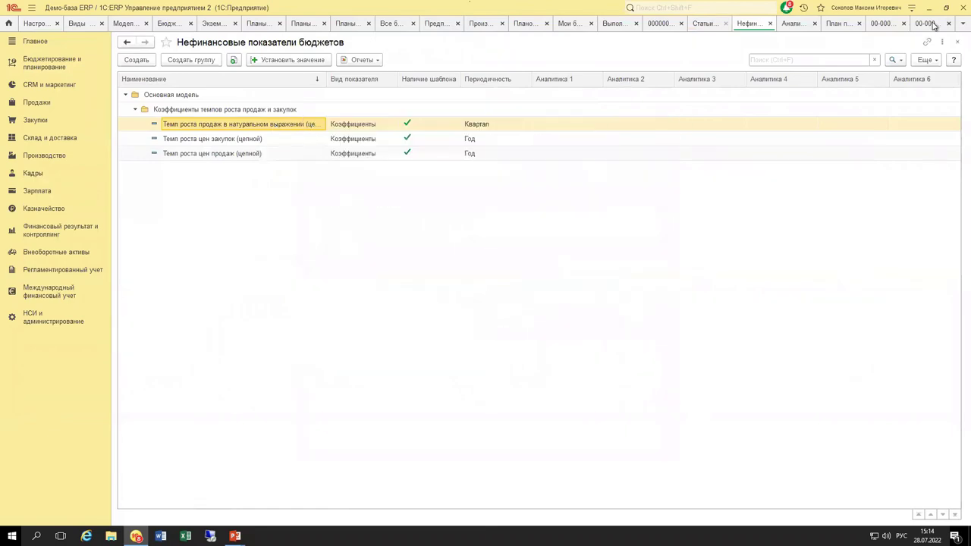
Look through the open sales plan and budget type pages, and return to the unfinished rule in Статьи бюджетов
left_click(932, 24)
left_click(890, 25)
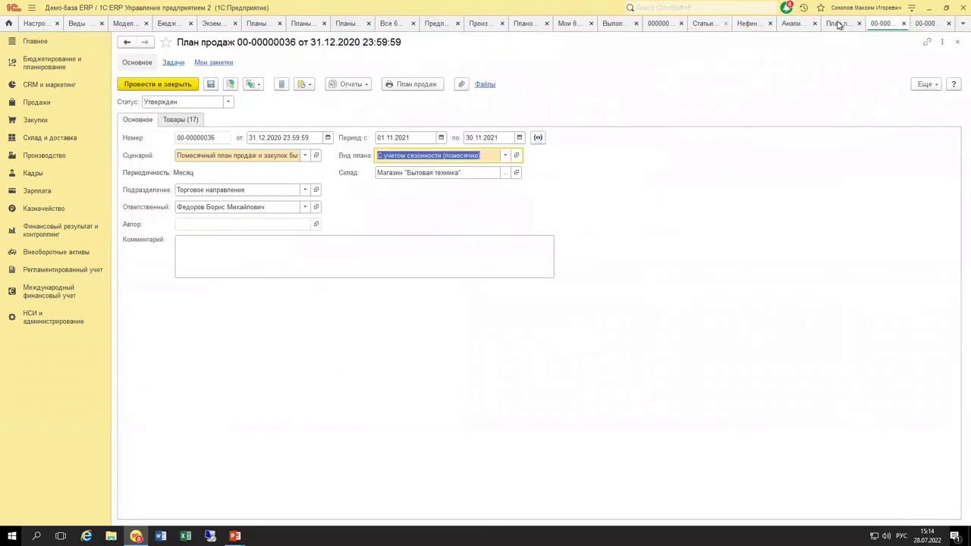
left_click(838, 23)
left_click(79, 24)
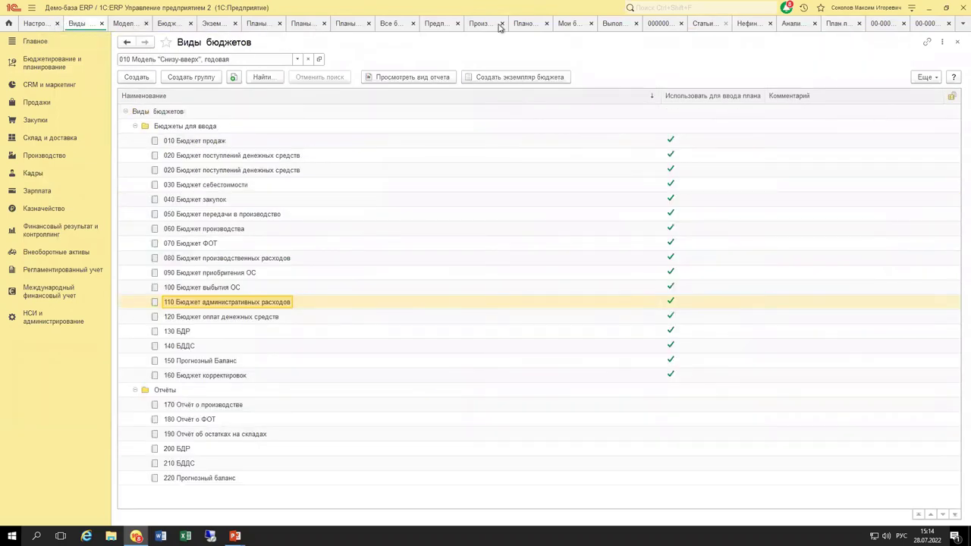
left_click(796, 25)
left_click(706, 25)
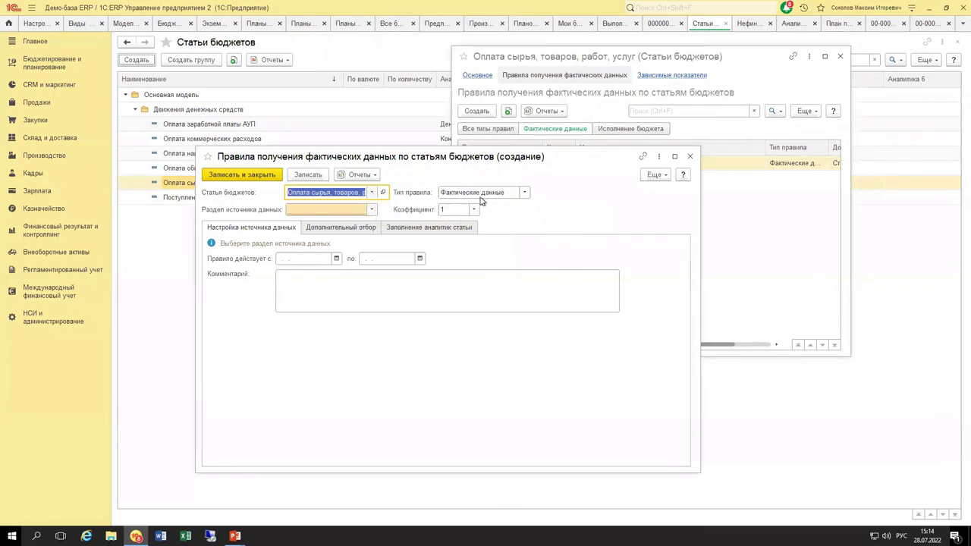
Set the rule's source section to Регламентированный учет and choose account 40 from the chart of accounts
left_click(370, 209)
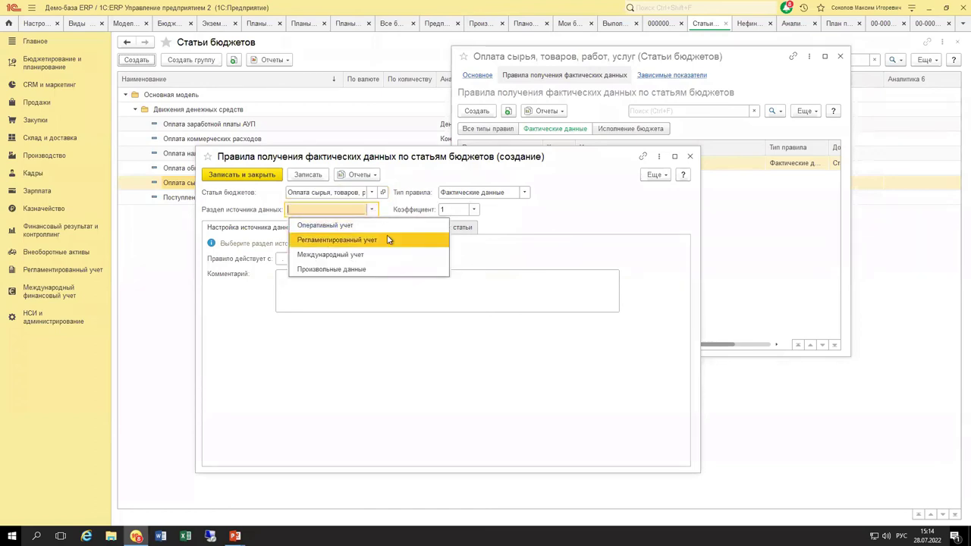
left_click(383, 240)
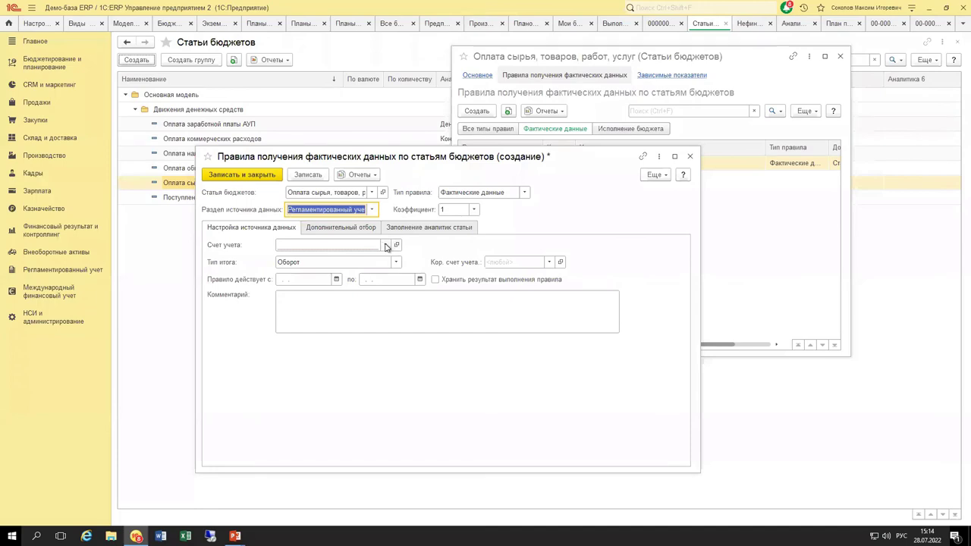
left_click(385, 245)
left_click(341, 275)
scroll(345, 288, "down", 10)
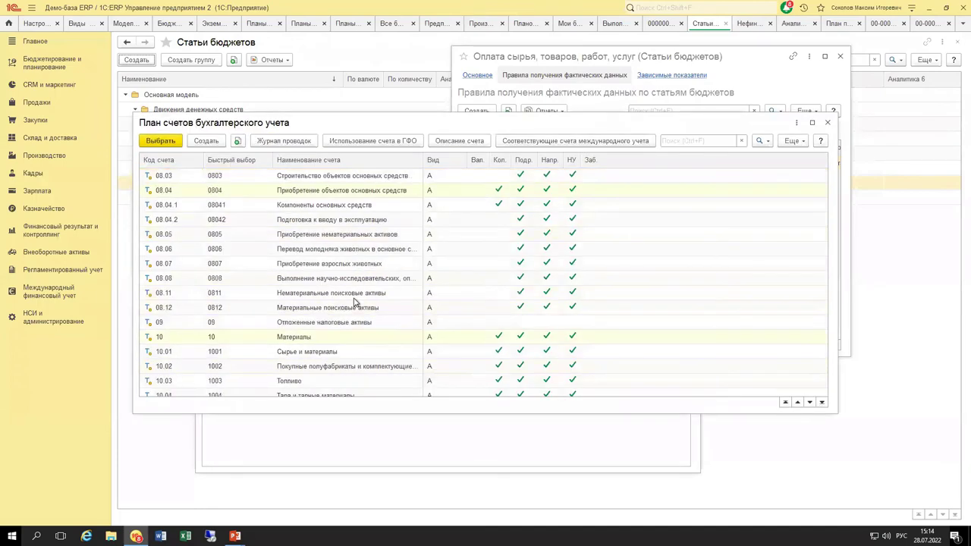
scroll(347, 304, "down", 6)
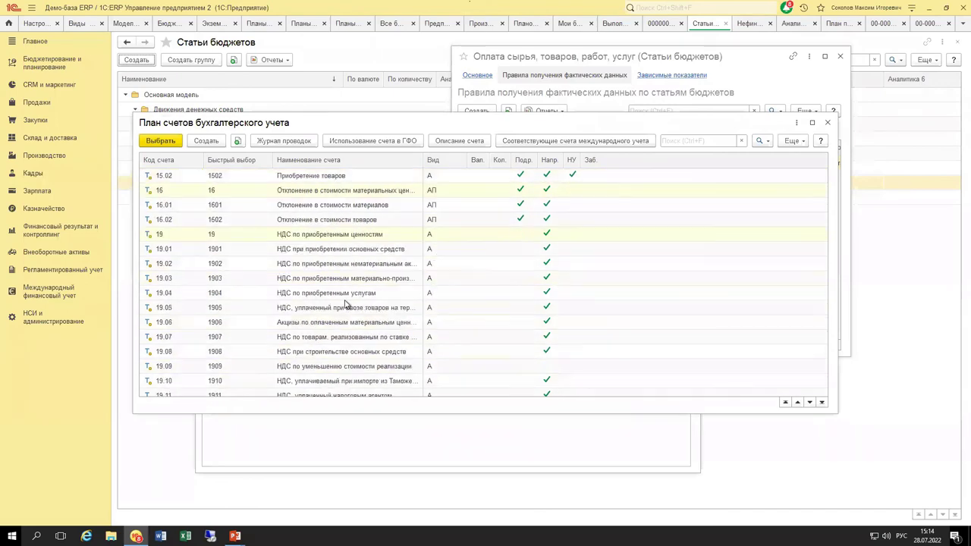
scroll(342, 310, "down", 5)
double_click(347, 309)
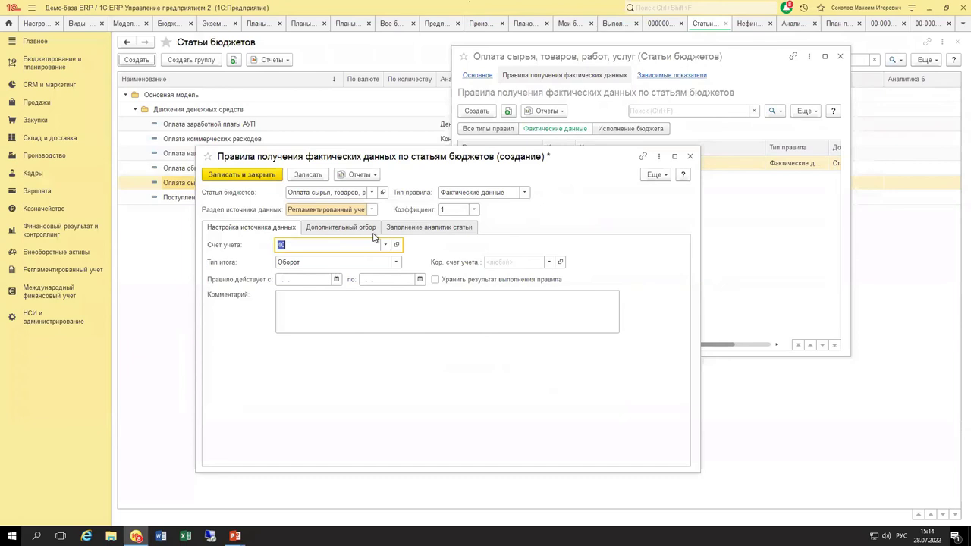
Examine the options available for the rule's account and its Тип итога without changing them
left_click(385, 246)
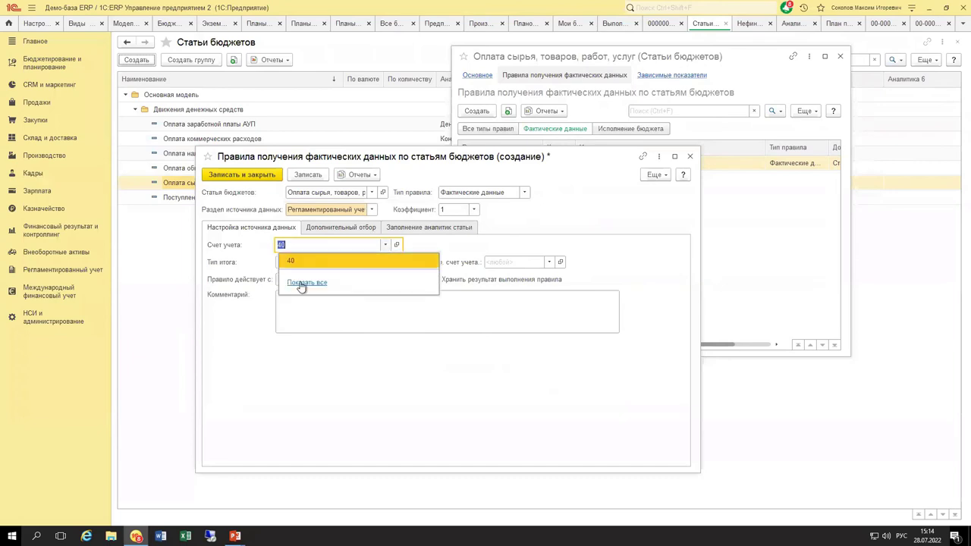
left_click(460, 254)
left_click(396, 264)
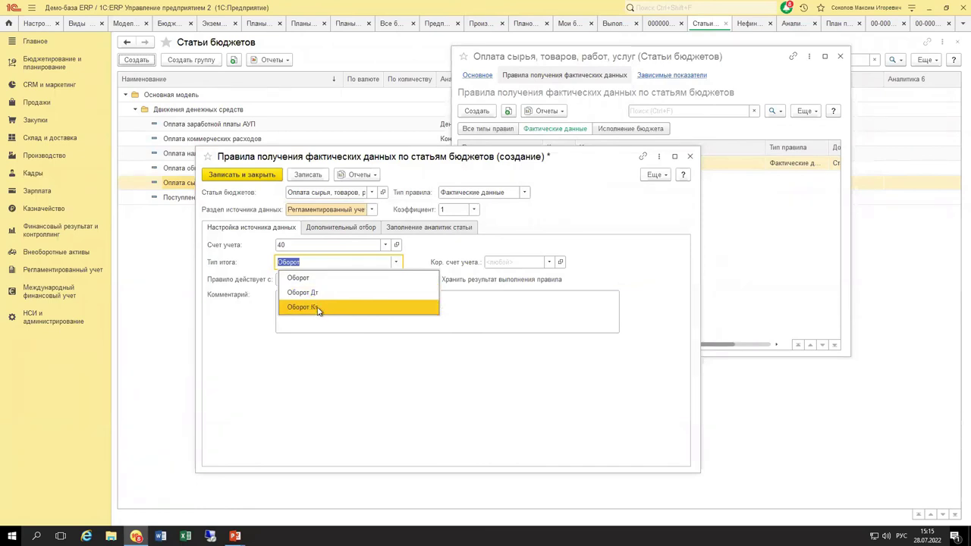
left_click(386, 244)
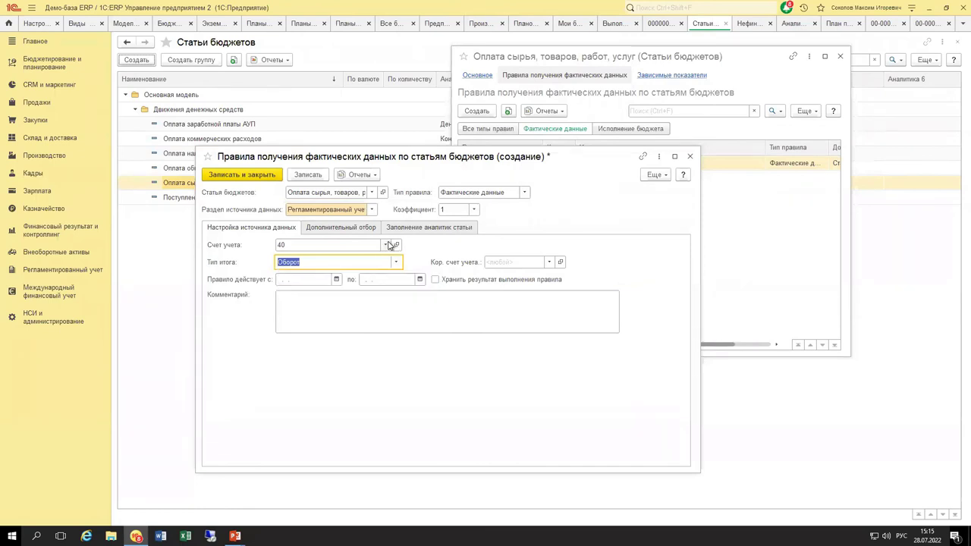
Set the rule's account to 25 (Общепроизводственные расходы), chosen from the chart of accounts
left_click(387, 244)
key("Escape")
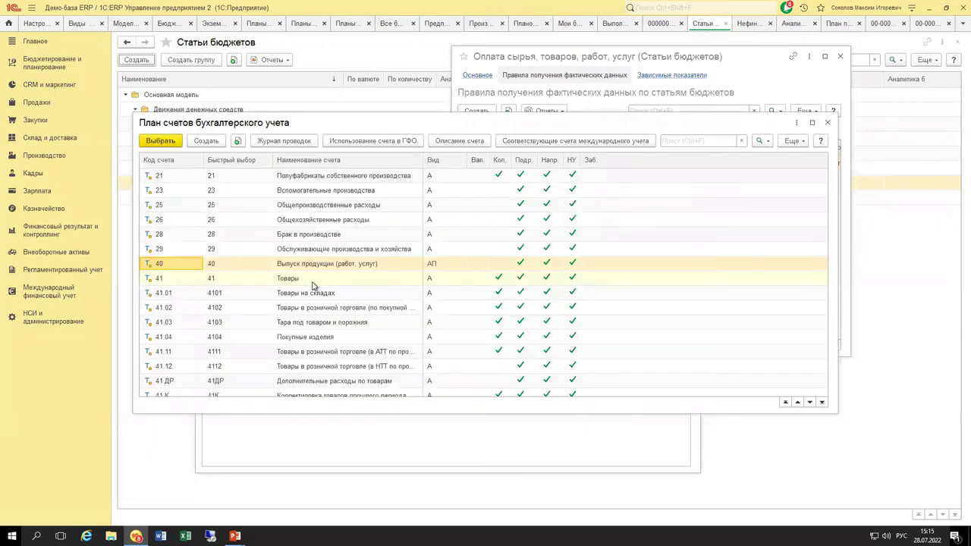
scroll(313, 284, "up", 10)
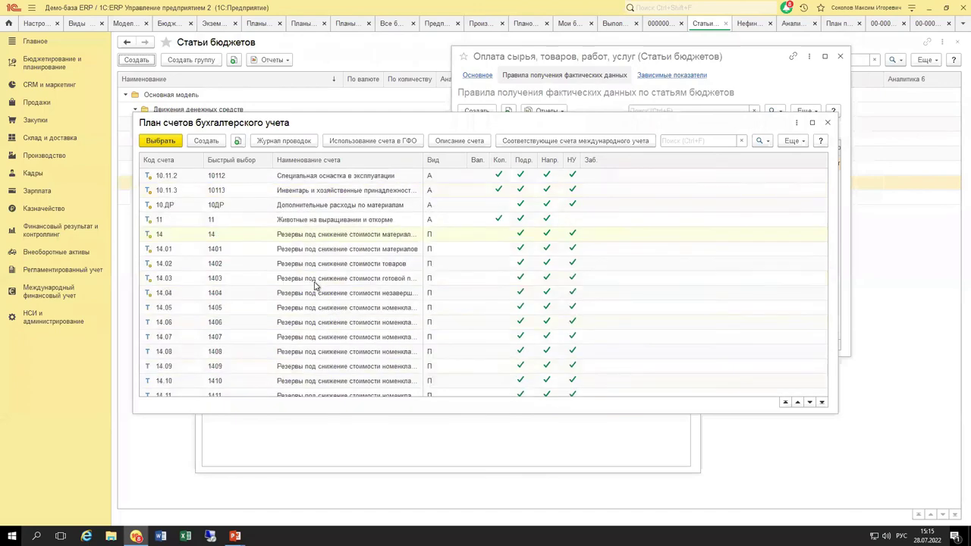
scroll(315, 281, "up", 4)
scroll(314, 281, "down", 8)
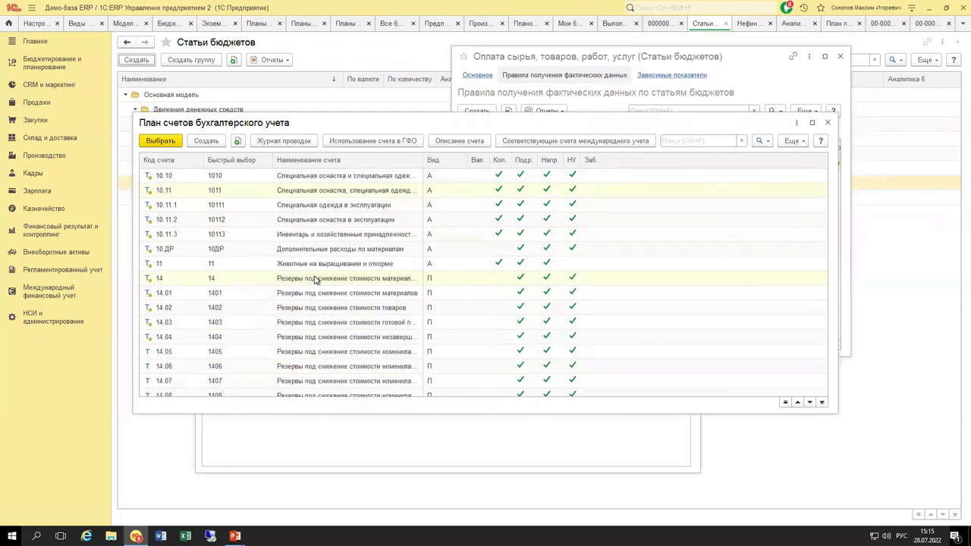
scroll(315, 280, "down", 12)
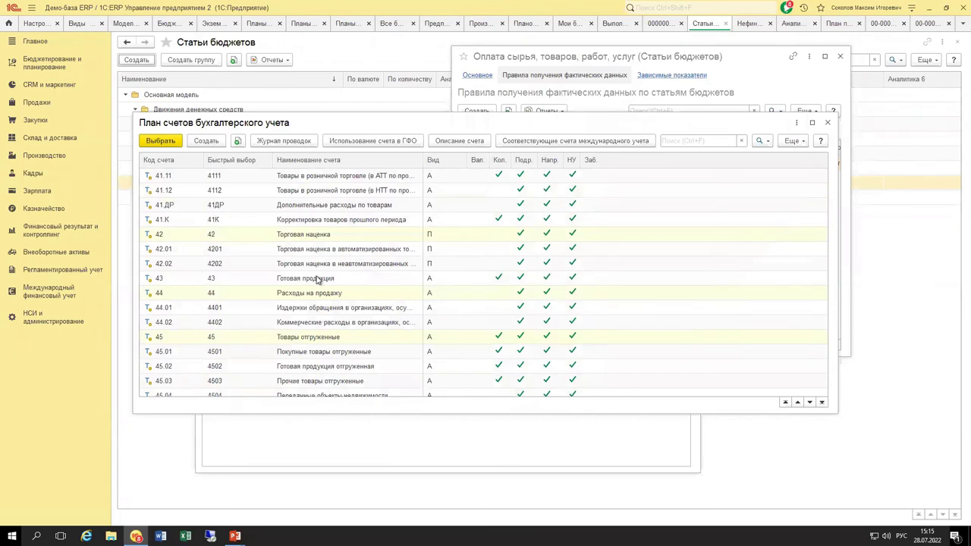
scroll(317, 281, "down", 12)
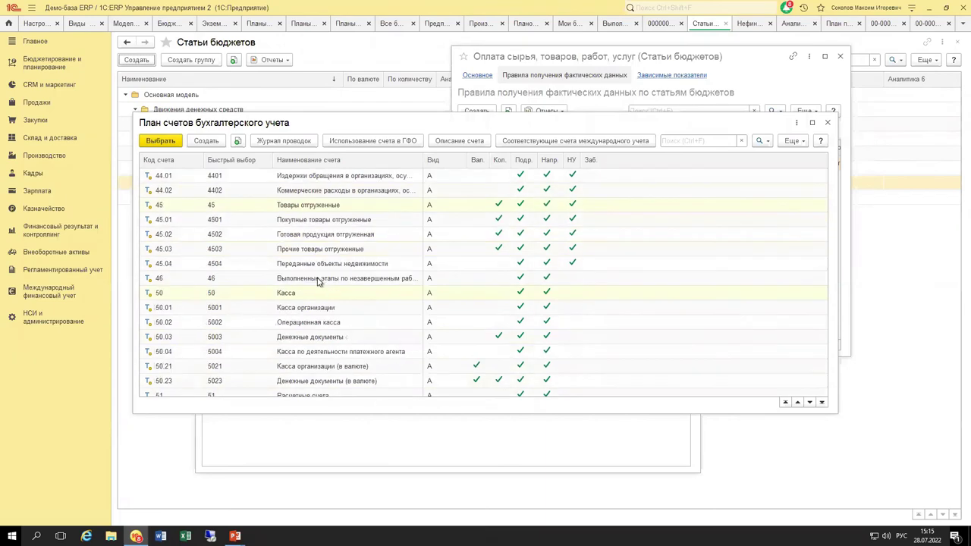
scroll(317, 282, "up", 15)
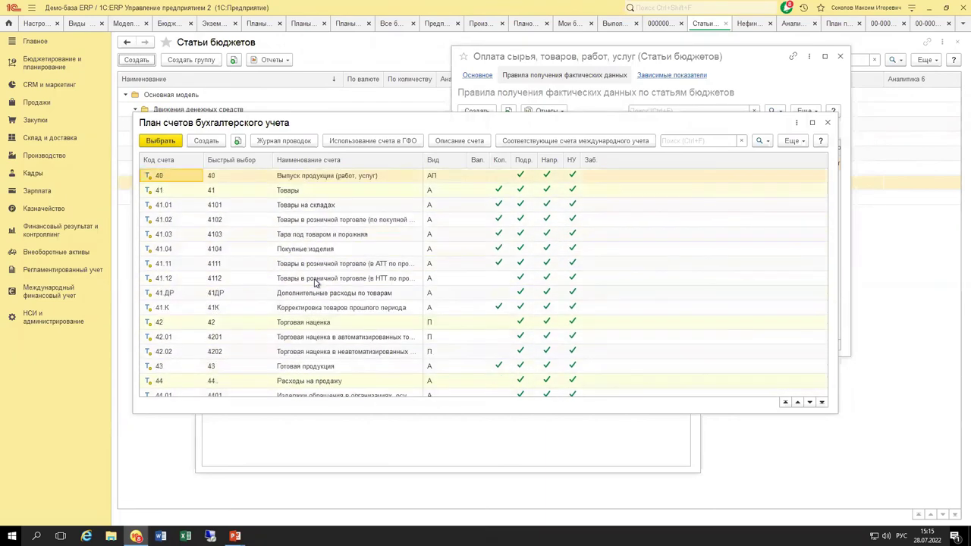
scroll(316, 282, "up", 2)
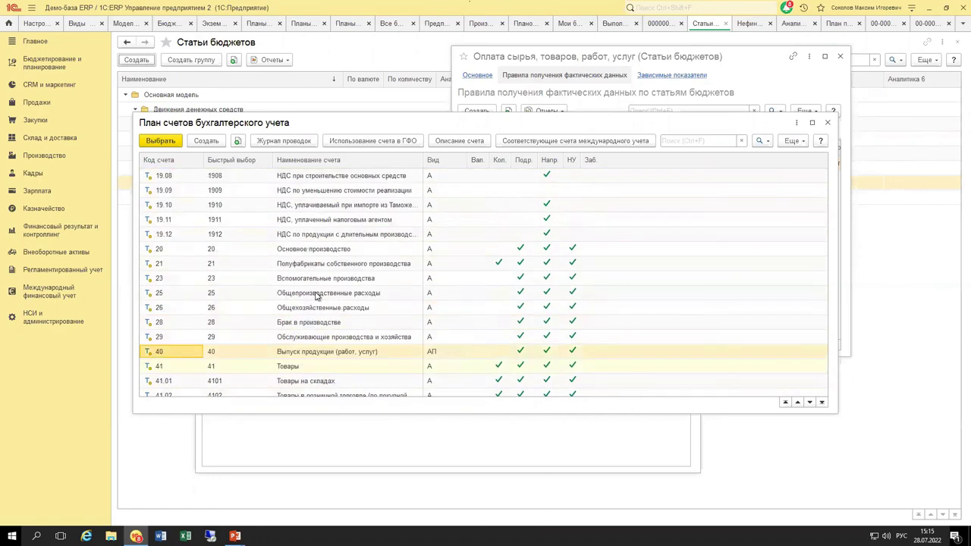
double_click(314, 294)
Review the rule's additional filter and item analytics filling settings, and return to its data source settings
left_click(343, 227)
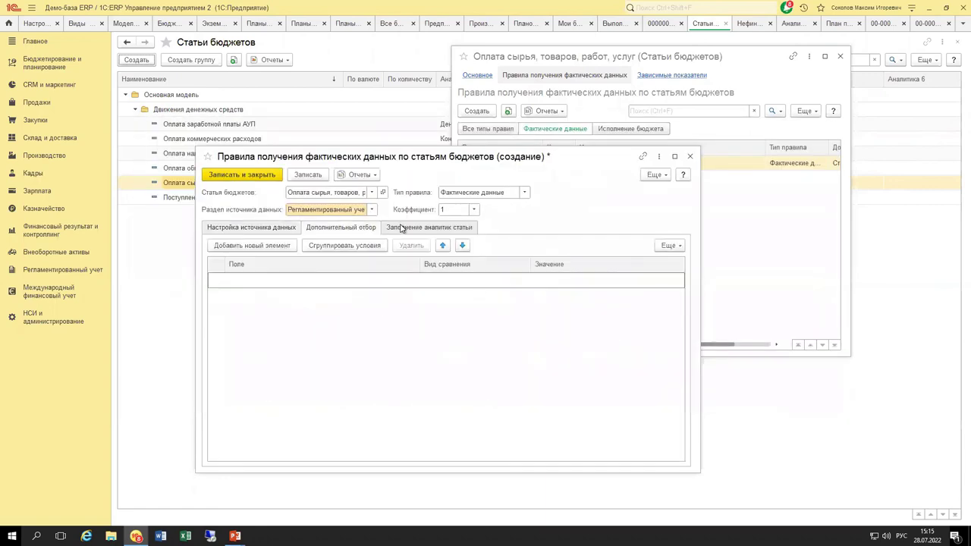
left_click(402, 227)
left_click(366, 264)
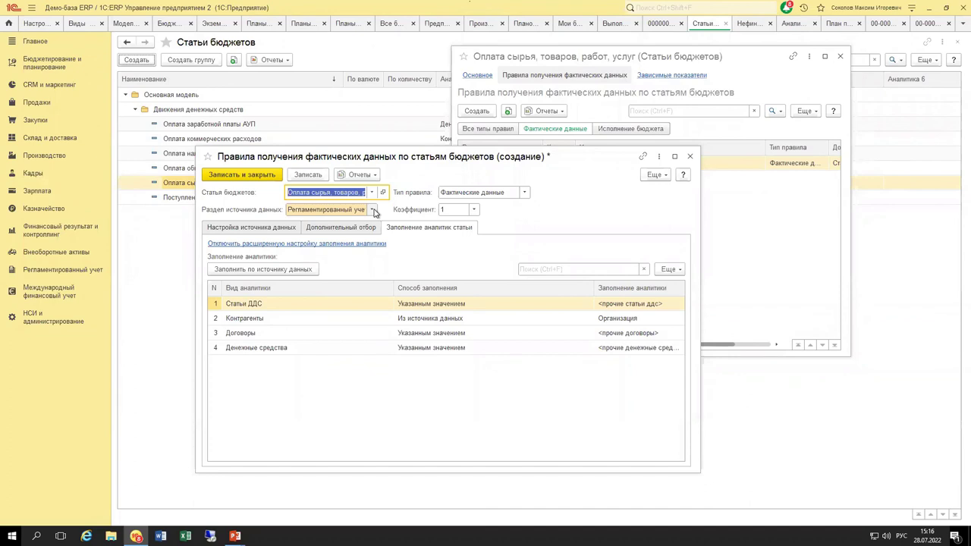
left_click(285, 228)
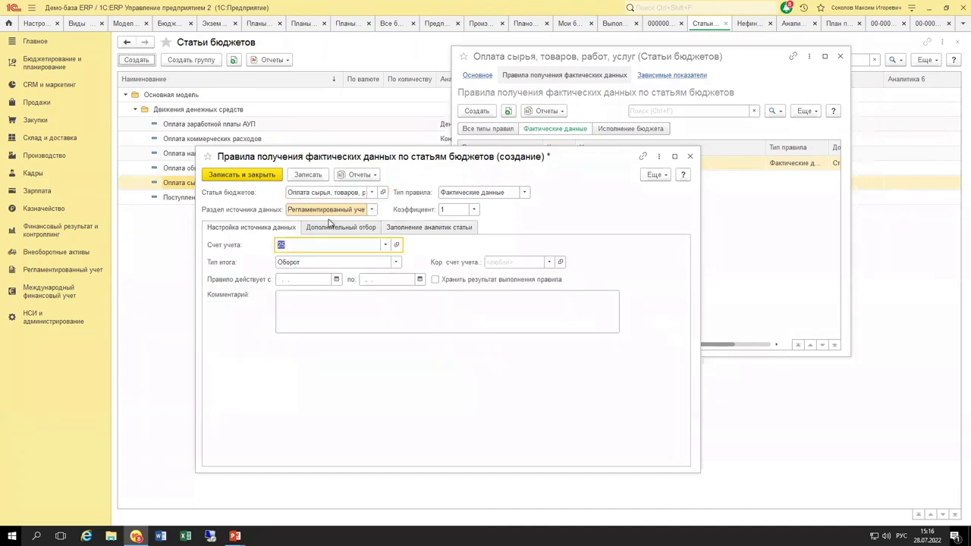
Set the rule's source section to Оперативный учет, and open the full list of business operations with its groups collapsed
left_click(373, 211)
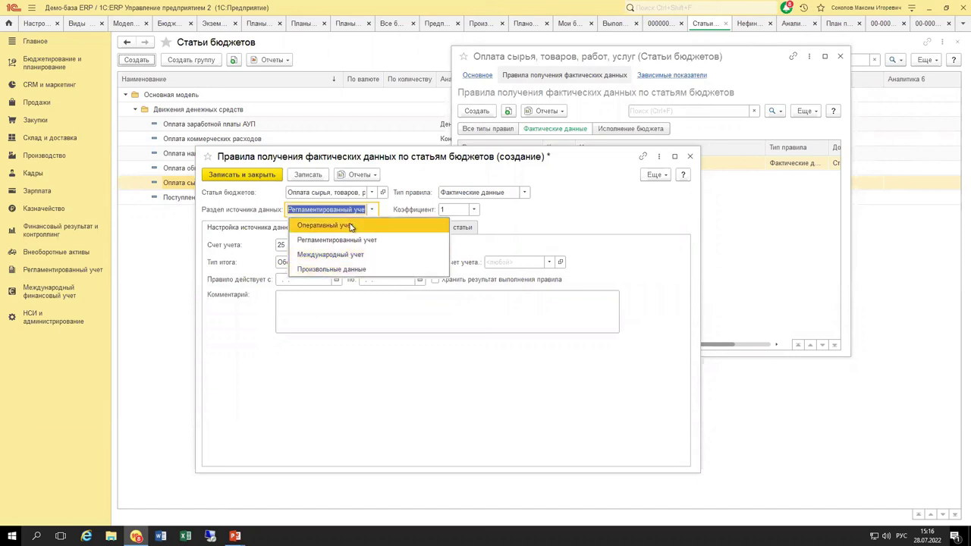
left_click(364, 226)
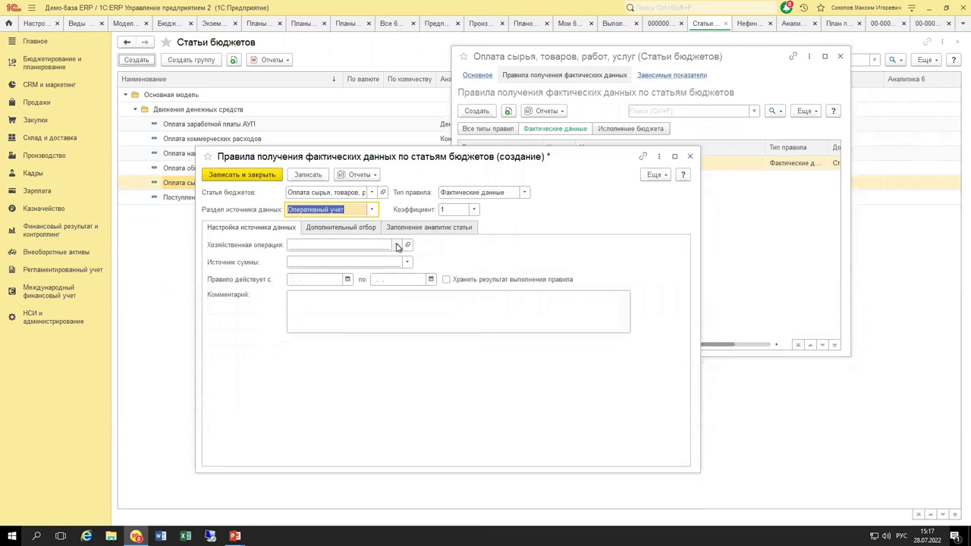
left_click(396, 245)
left_click(321, 283)
left_click(422, 208)
scroll(425, 216, "down", 10)
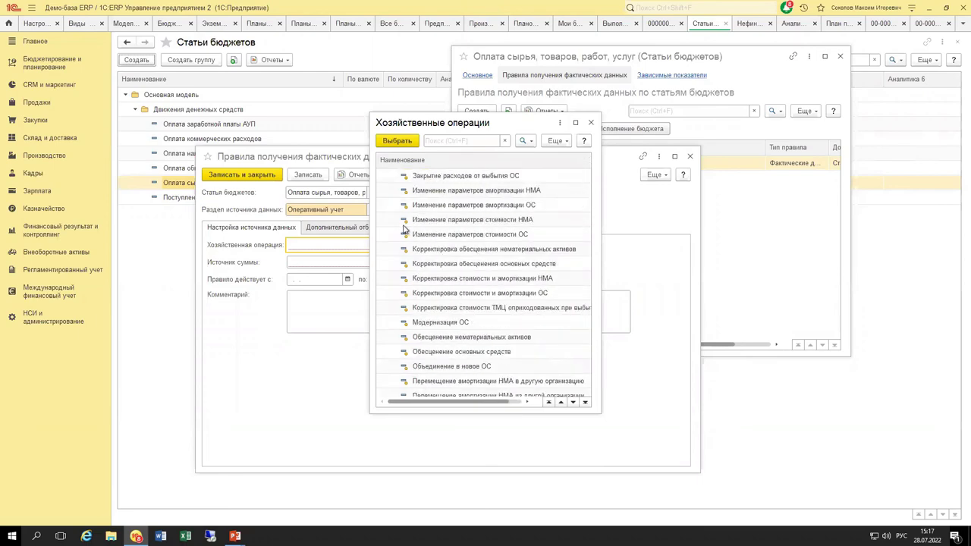
scroll(413, 215, "up", 10)
left_click(384, 176)
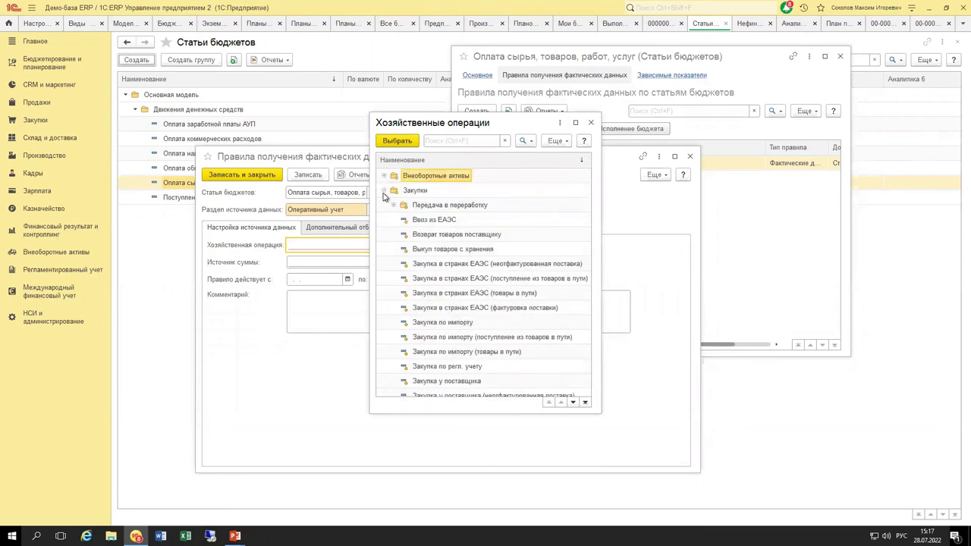
left_click(383, 190)
left_click(384, 204)
left_click(384, 219)
left_click(384, 234)
left_click(384, 263)
left_click(384, 278)
left_click(384, 293)
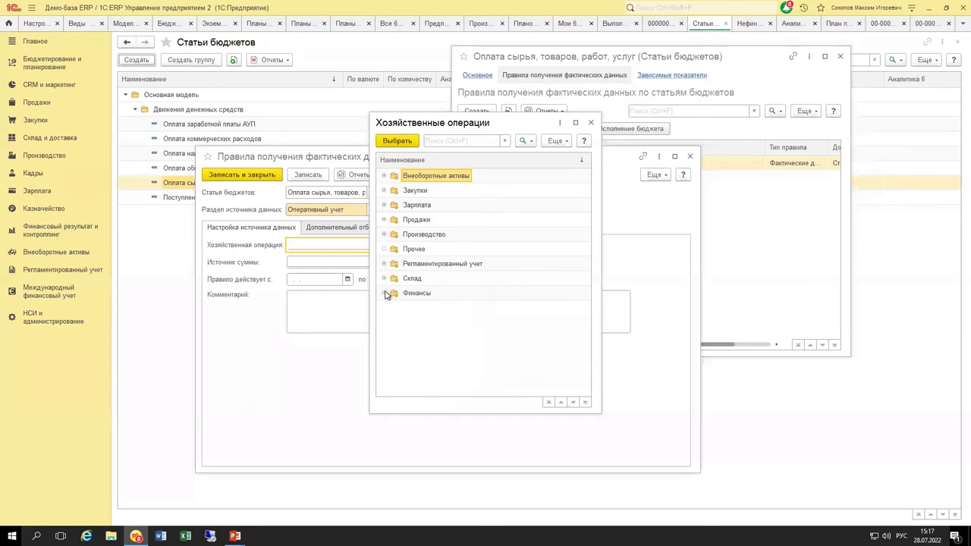
Choose the business operation Оплата поставщику under Финансы, Денежные средства, and set the amount source to Сумма оплаты
left_click(385, 293)
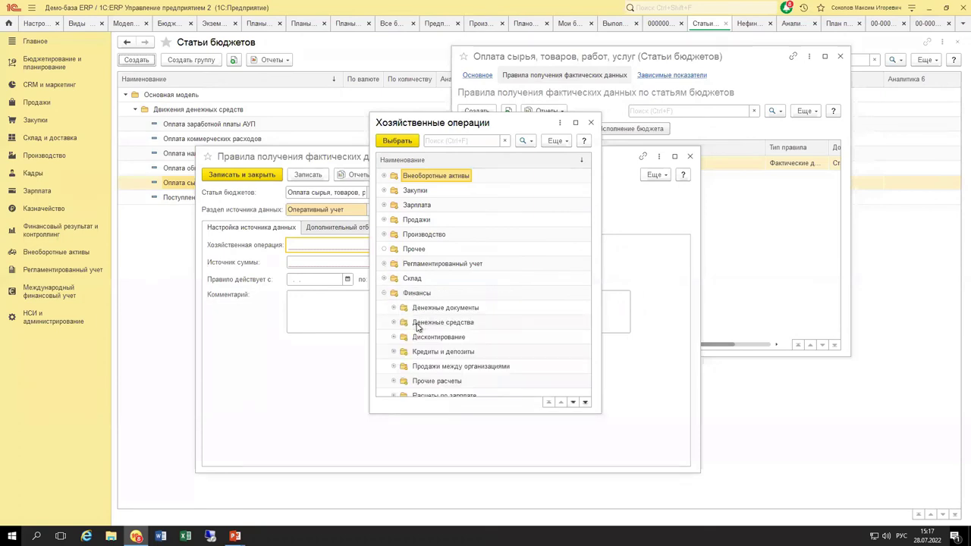
left_click(394, 322)
left_click(393, 324)
scroll(429, 295, "down", 6)
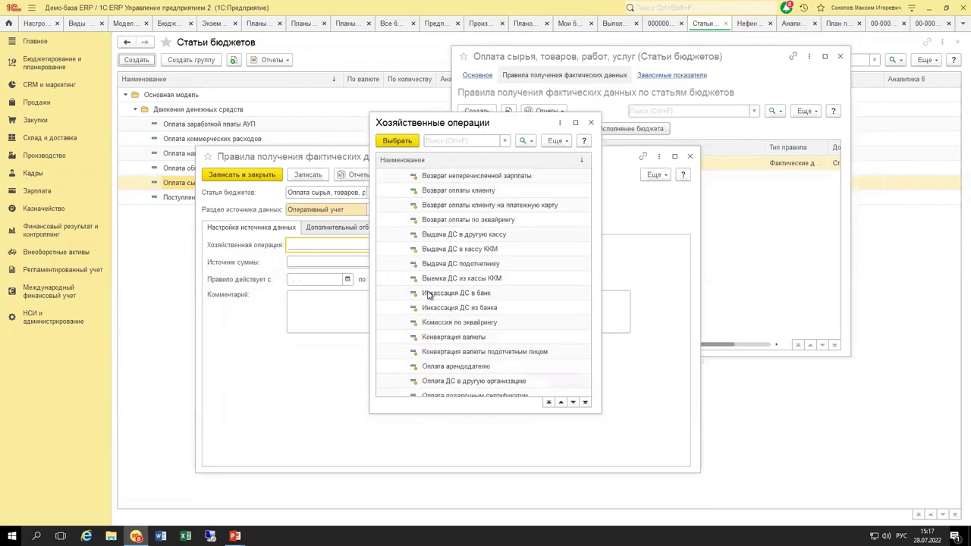
scroll(429, 295, "down", 2)
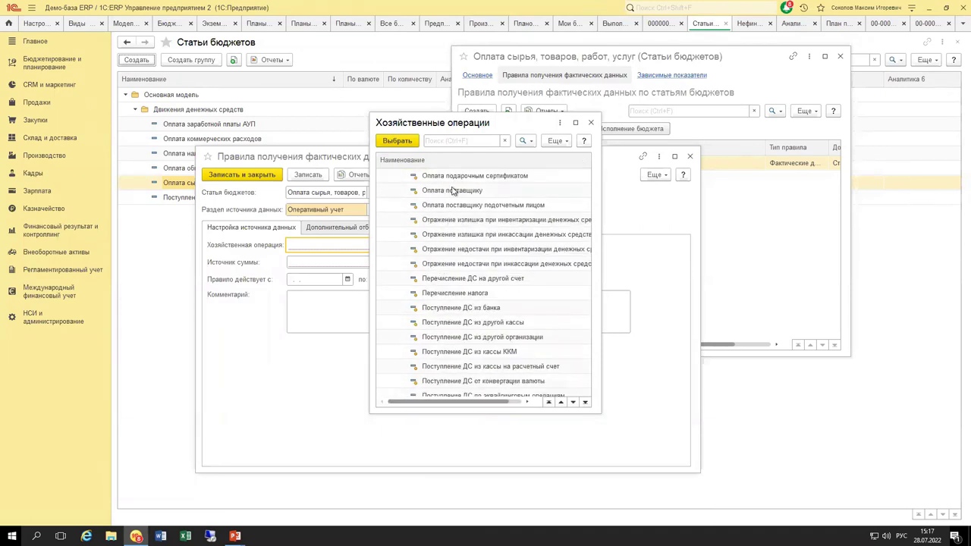
left_click(459, 233)
double_click(455, 236)
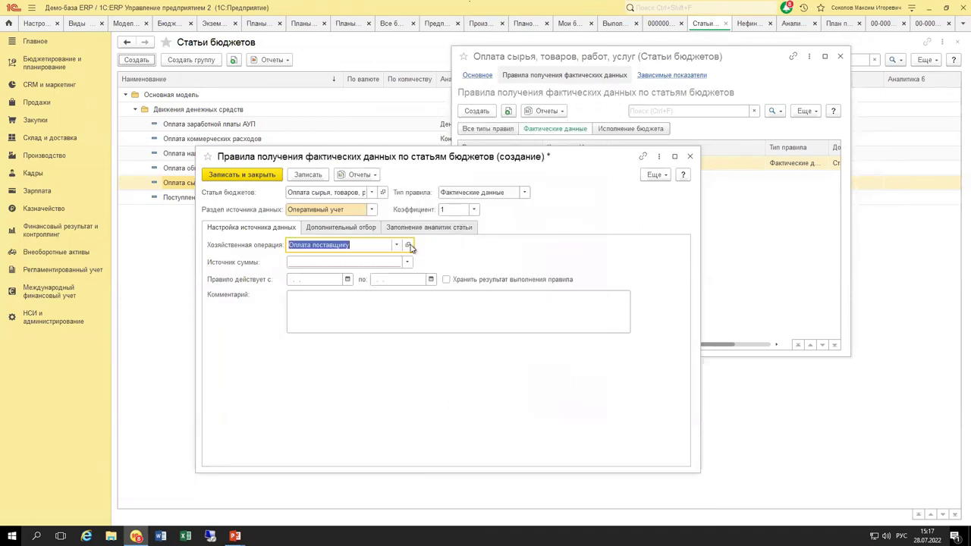
left_click(408, 262)
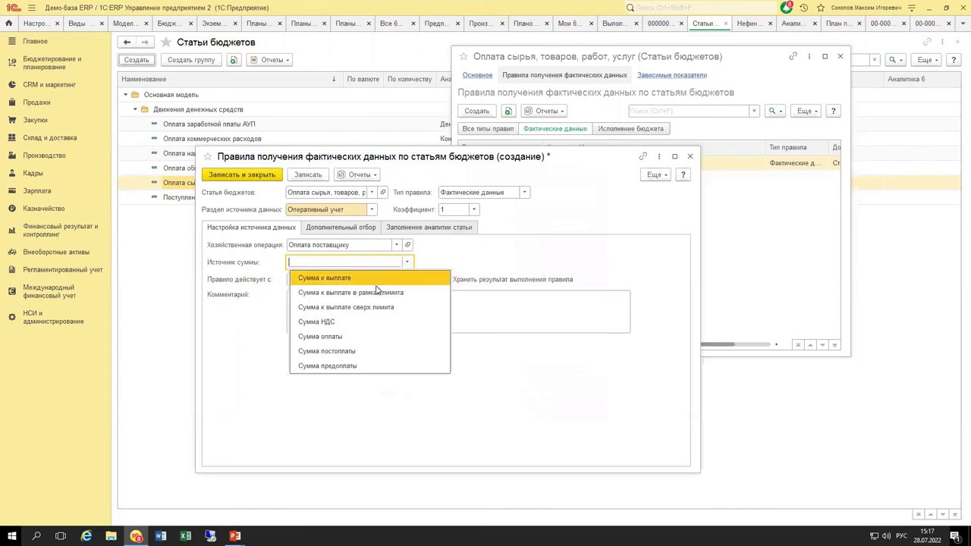
left_click(356, 336)
Add an additional filter on Контрагент with the comparison Не равно and no value, and delete it again
left_click(341, 227)
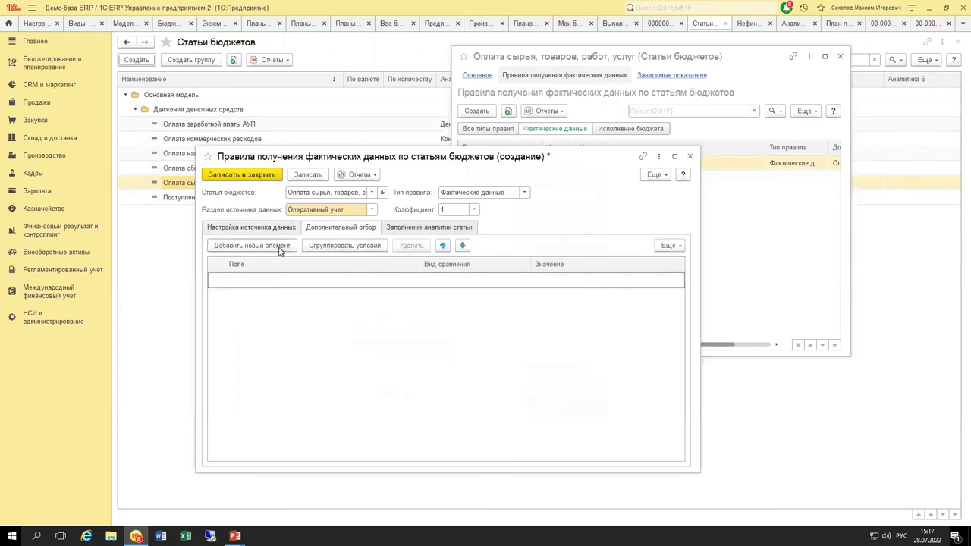
left_click(282, 247)
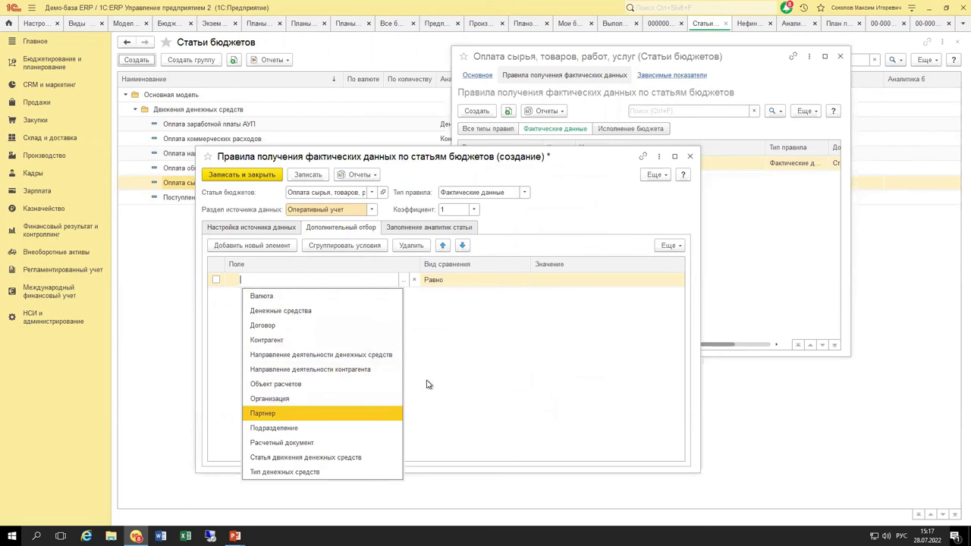
left_click(327, 347)
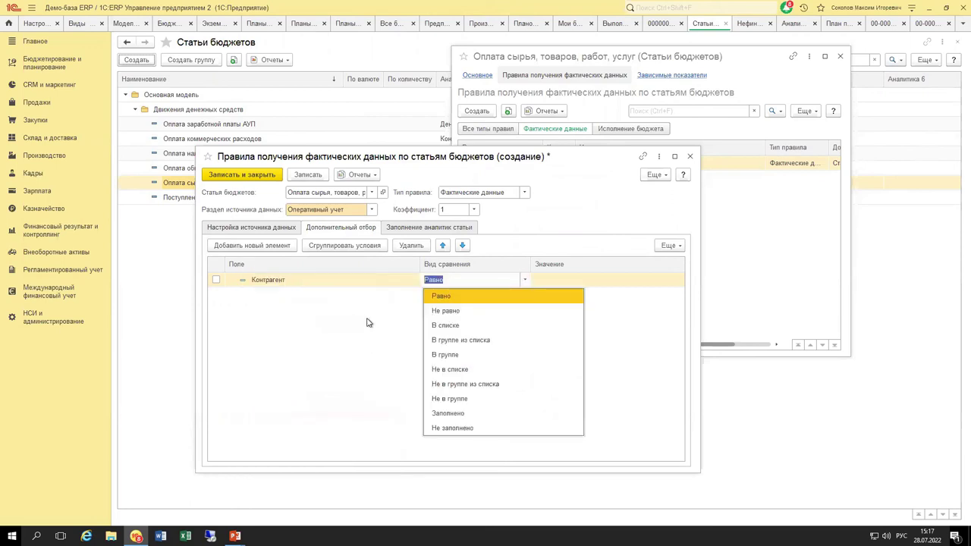
left_click(492, 314)
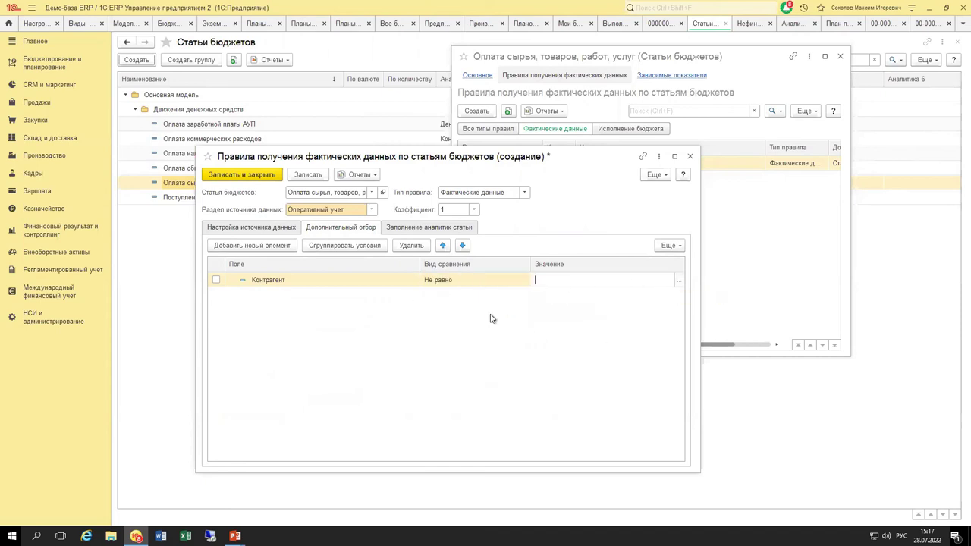
left_click_drag(503, 158, 479, 169)
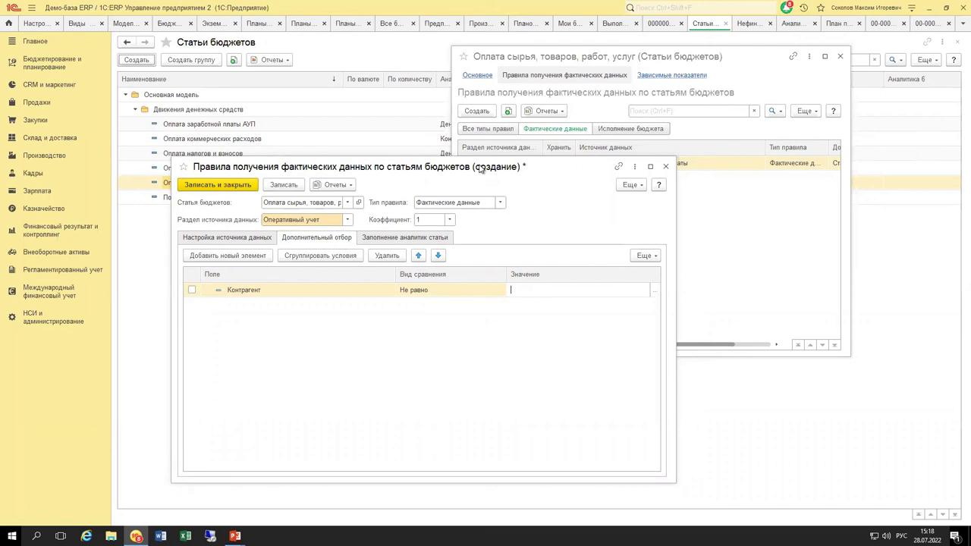
key("Delete")
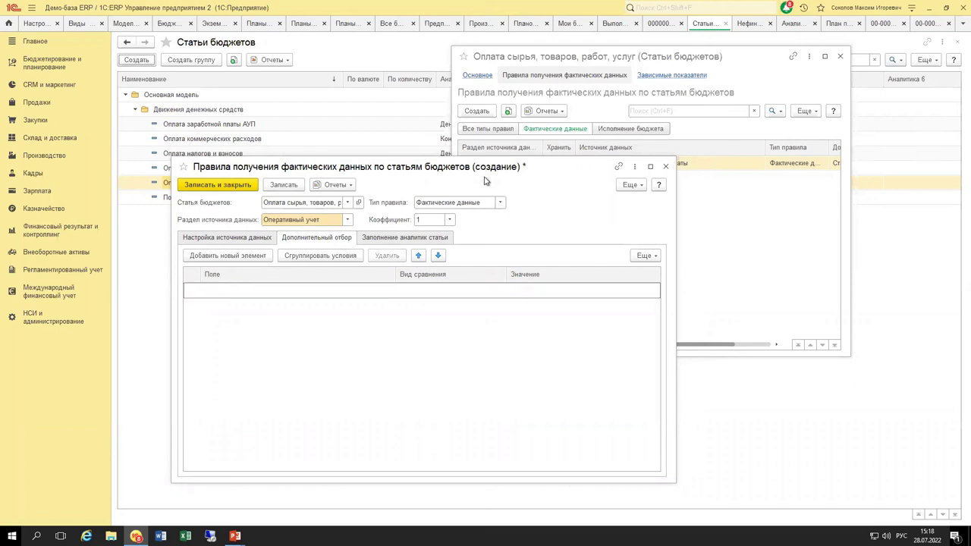
Switch to the PowerPoint presentation, advance to the slide on actual-data rules and reporting, and return to 1C:ERP
key("alt+Tab")
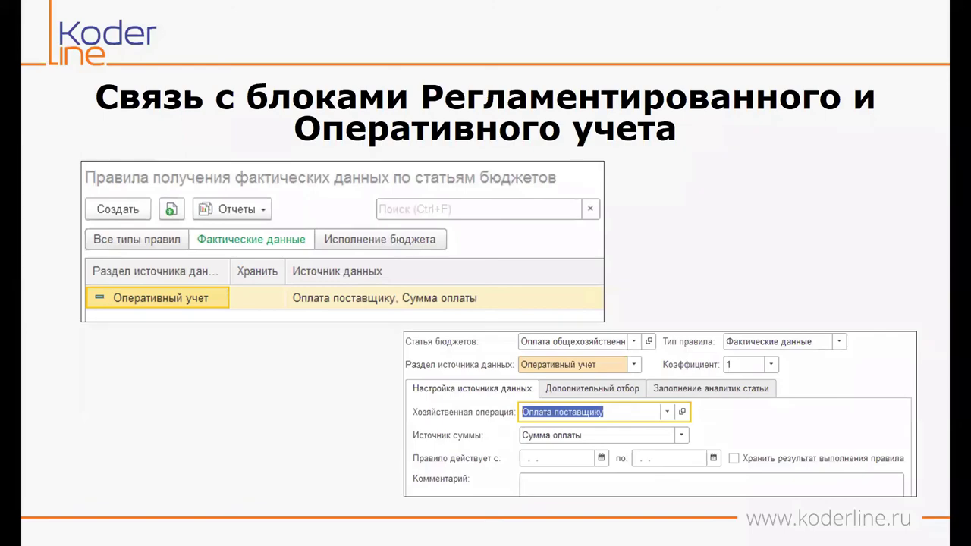
key("Right")
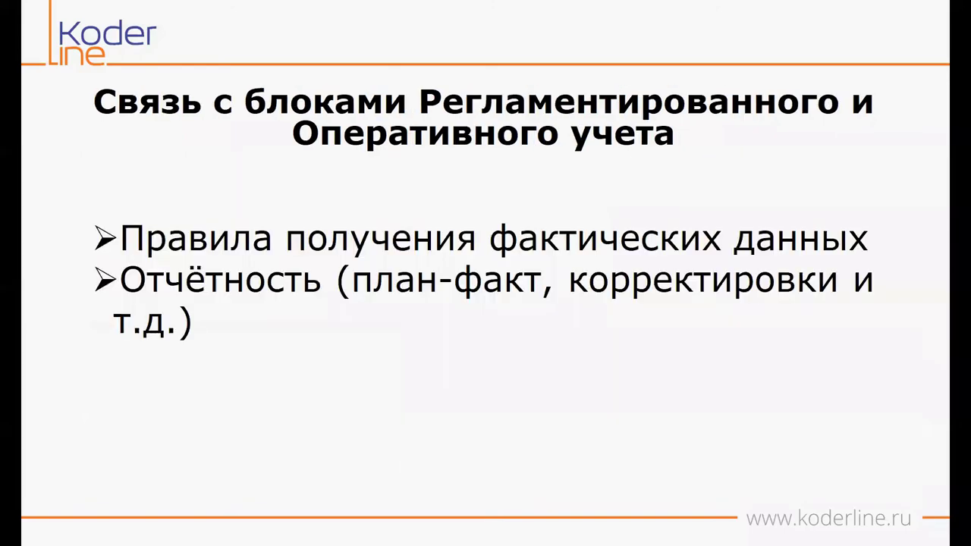
key("alt+Tab")
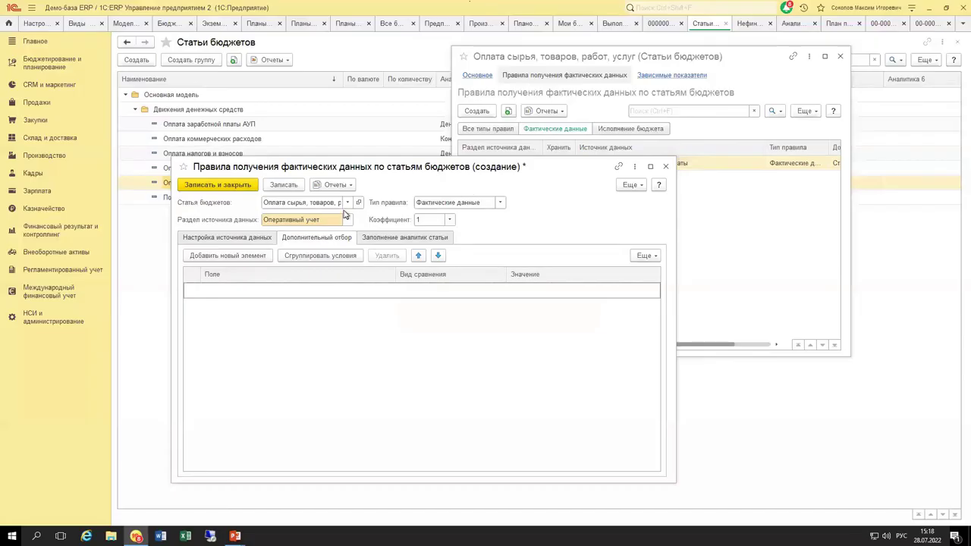
Close the new actual-data rule without saving it, and close the card of the budget item Оплата сырья, товаров, работ, услуг
key("Escape")
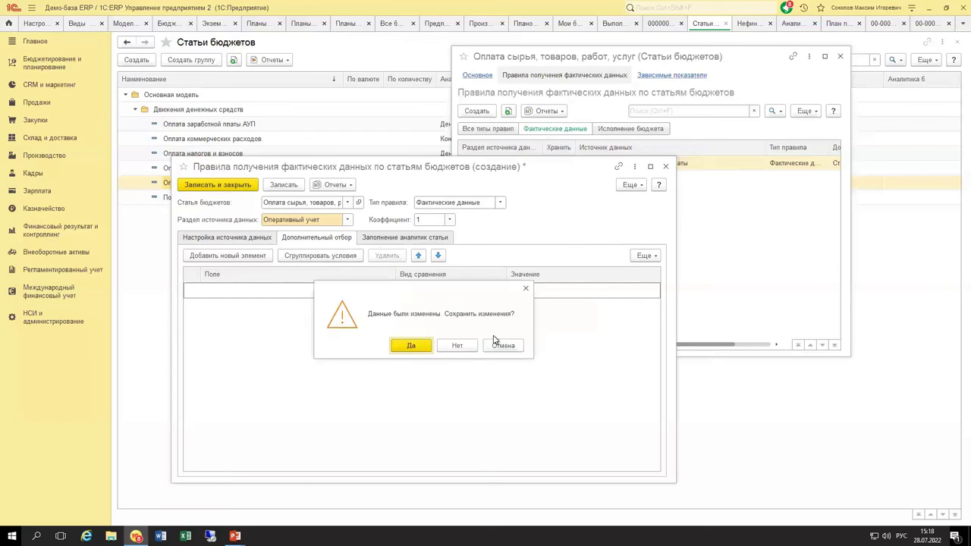
left_click(470, 346)
key("Escape")
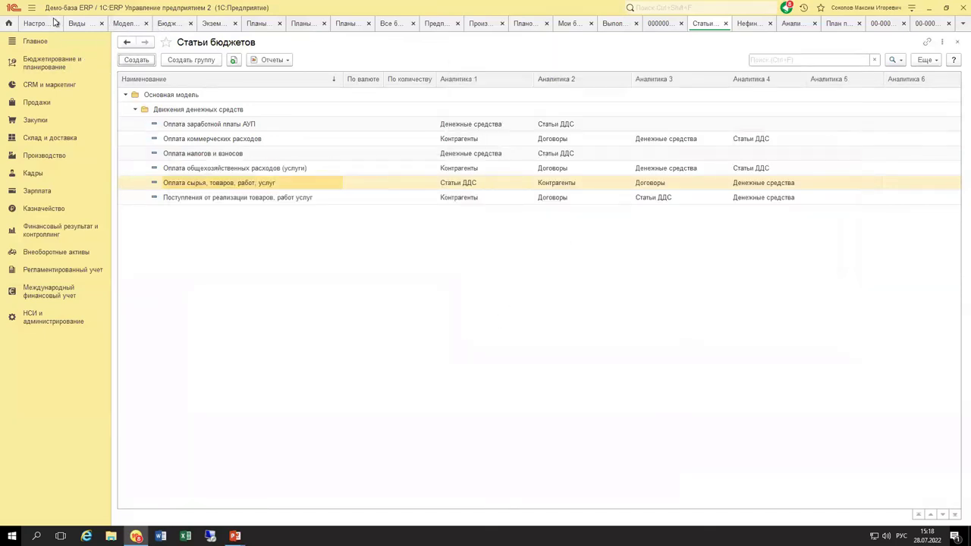
Open the budget type 010 Бюджет продаж from Виды бюджетов and show its budget structure
left_click(79, 26)
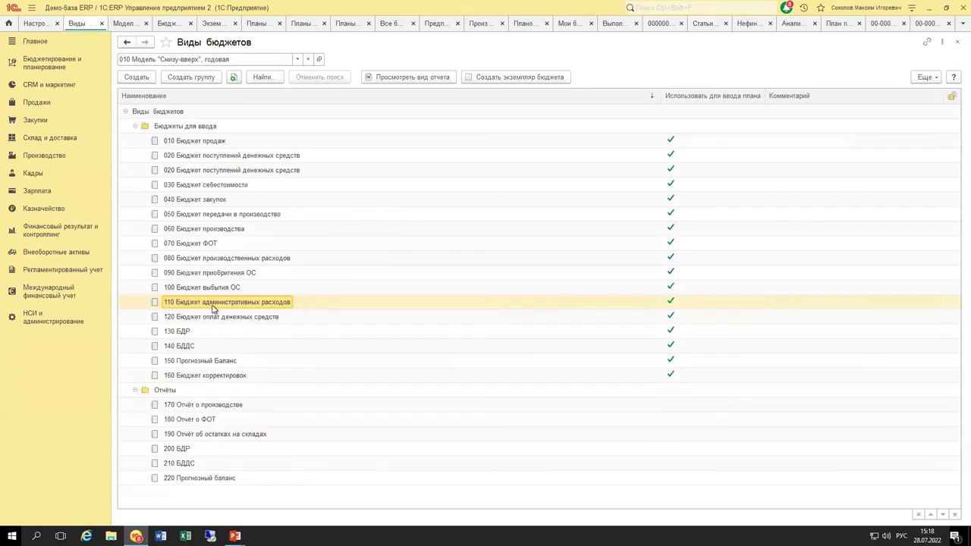
double_click(215, 141)
left_click(211, 80)
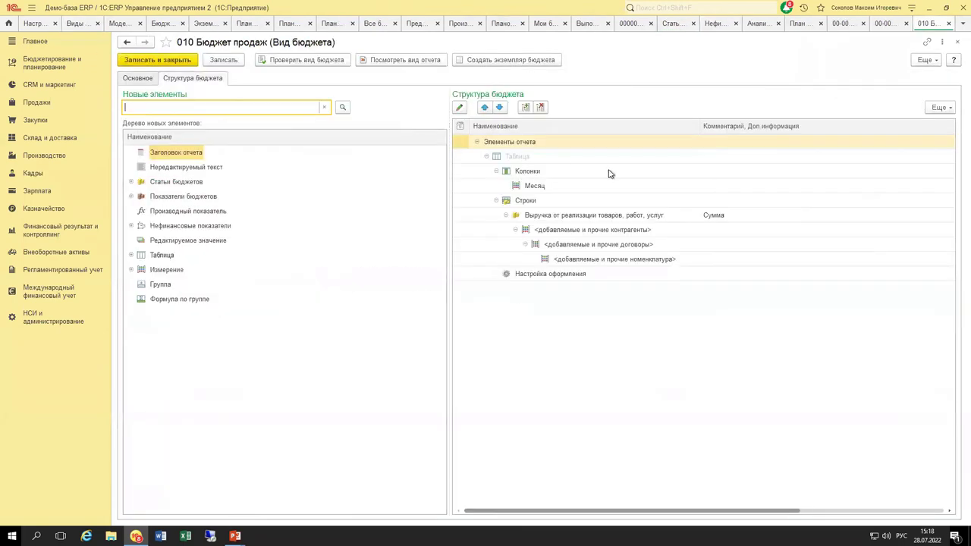
Allow attribute editing for the budget type 010 Бюджет продаж so that its structure can be changed
double_click(560, 216)
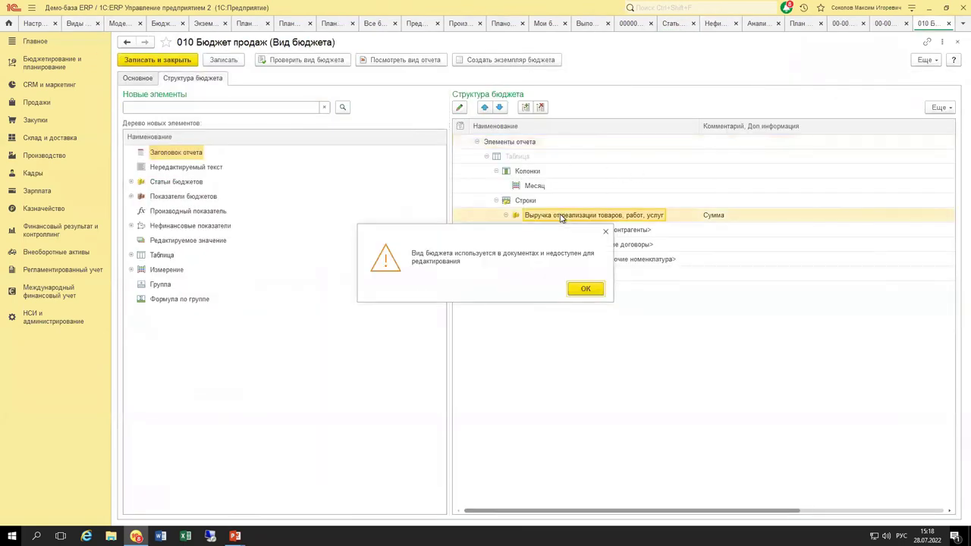
left_click(586, 289)
left_click(925, 63)
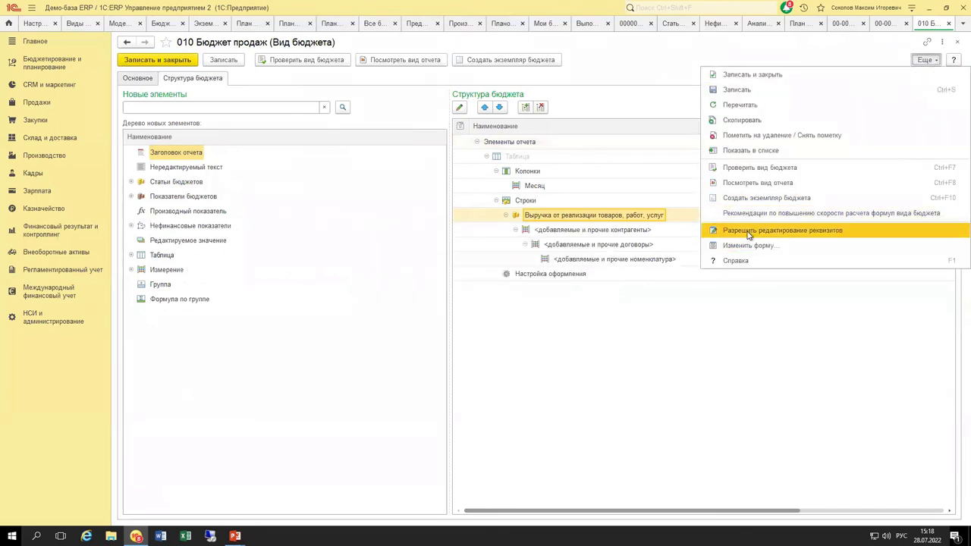
left_click(749, 230)
left_click(478, 280)
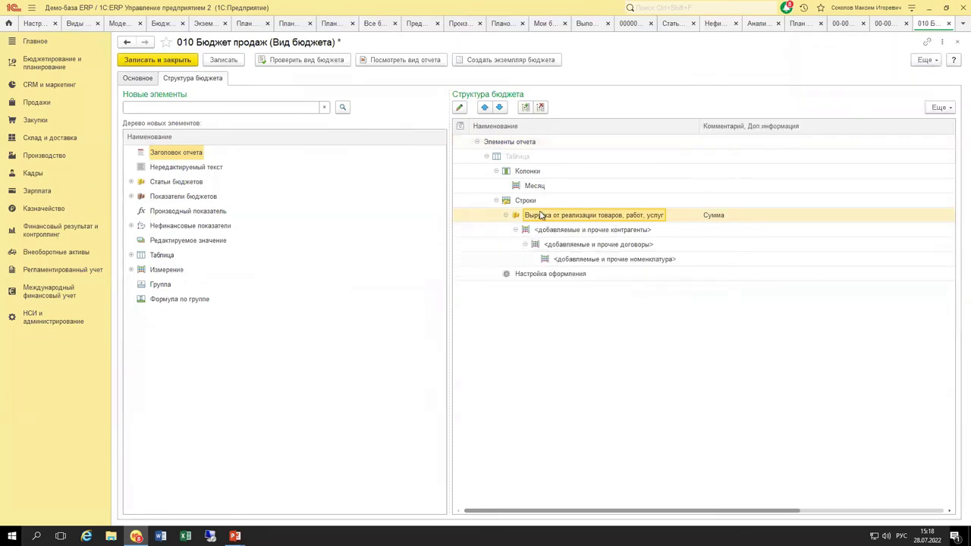
Set the filling of the row Выручка от реализации товаров, работ, услуг to Заполнение по остаткам и оборотам and open its autofill settings
double_click(540, 216)
left_click(565, 296)
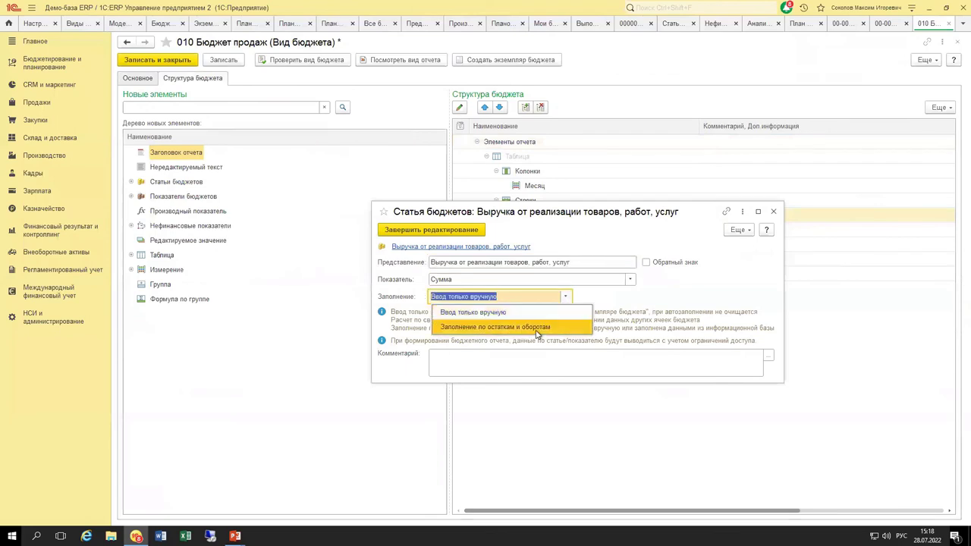
left_click(539, 327)
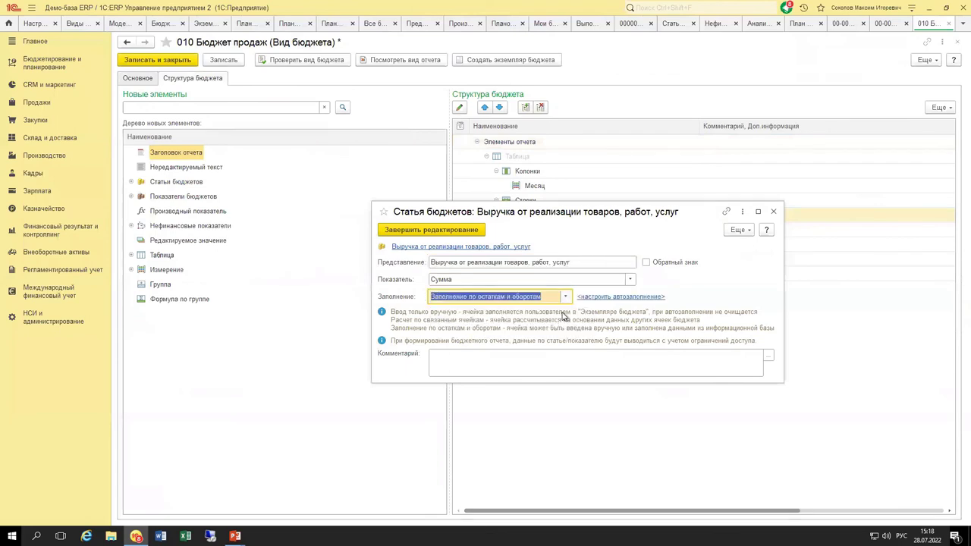
left_click(602, 297)
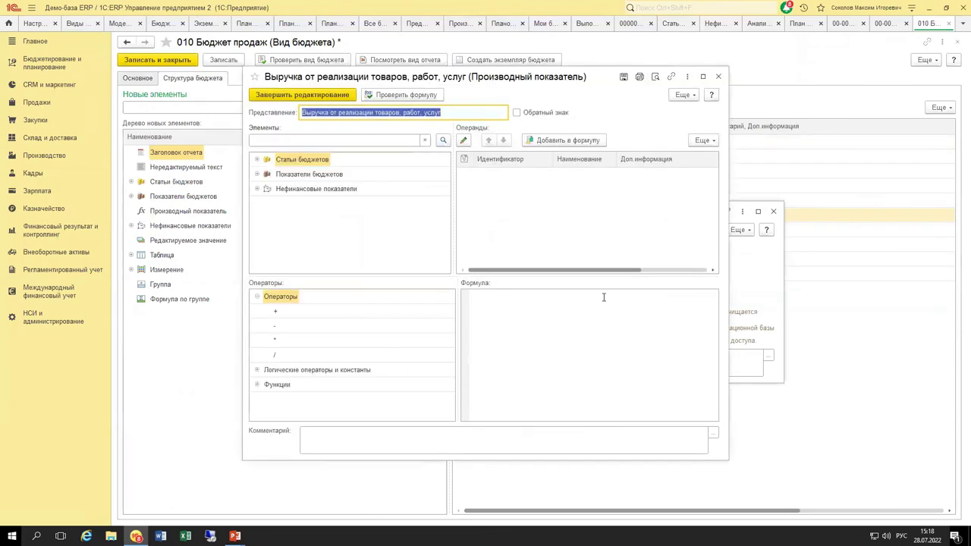
Find the budget item Выручка от реализации товаров, работ, услуг by «выручка», add it as an operand and insert it into the formula
left_click(257, 160)
left_click(289, 142)
type("выручу")
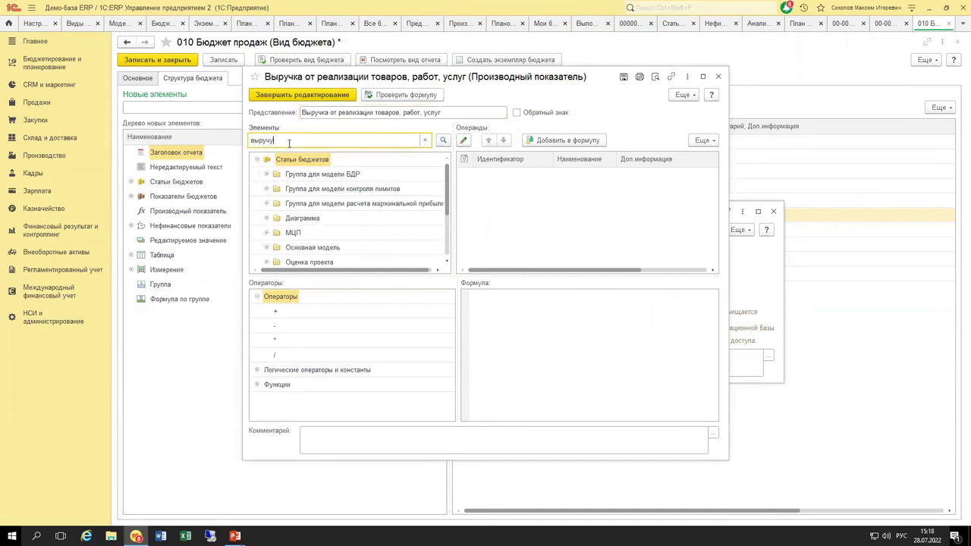
key("BackSpace")
type("ка")
left_click_drag(436, 194, 547, 221)
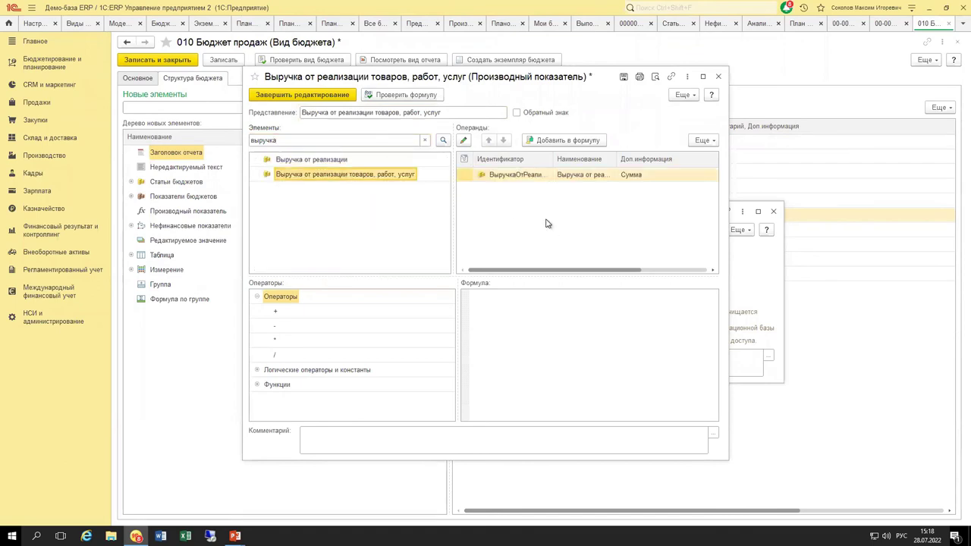
left_click(584, 175)
double_click(603, 175)
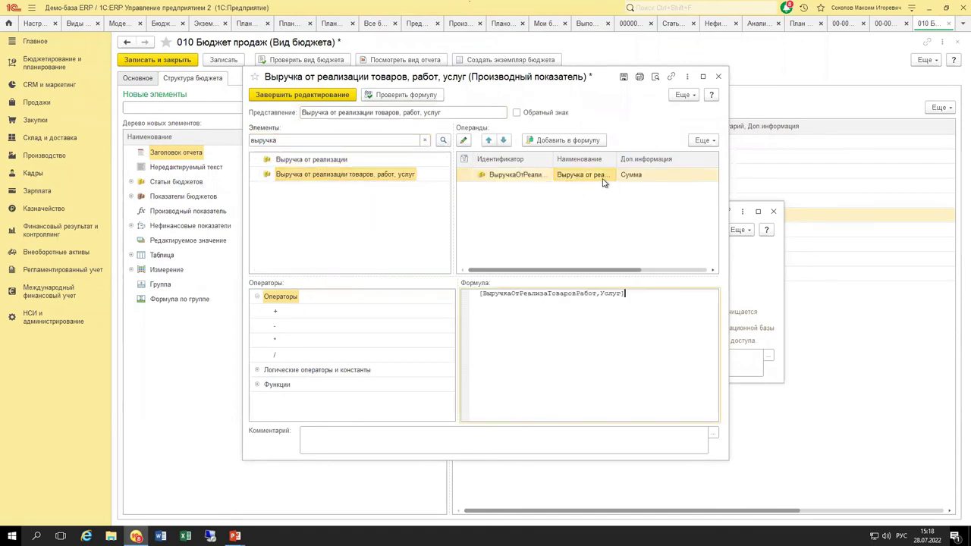
Define the operand's scenario through the additional filter and set Сценарий equal to Фактические данные
left_click(599, 175)
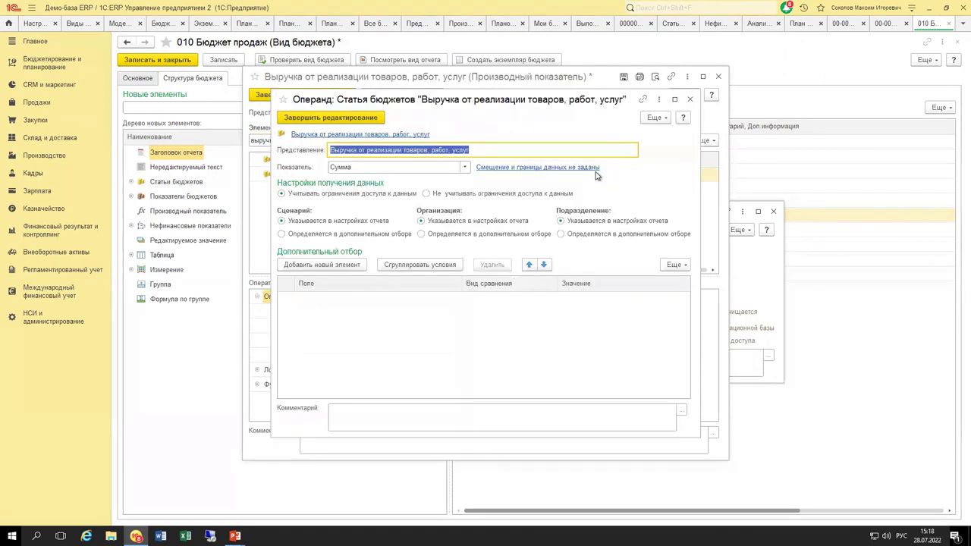
left_click(400, 235)
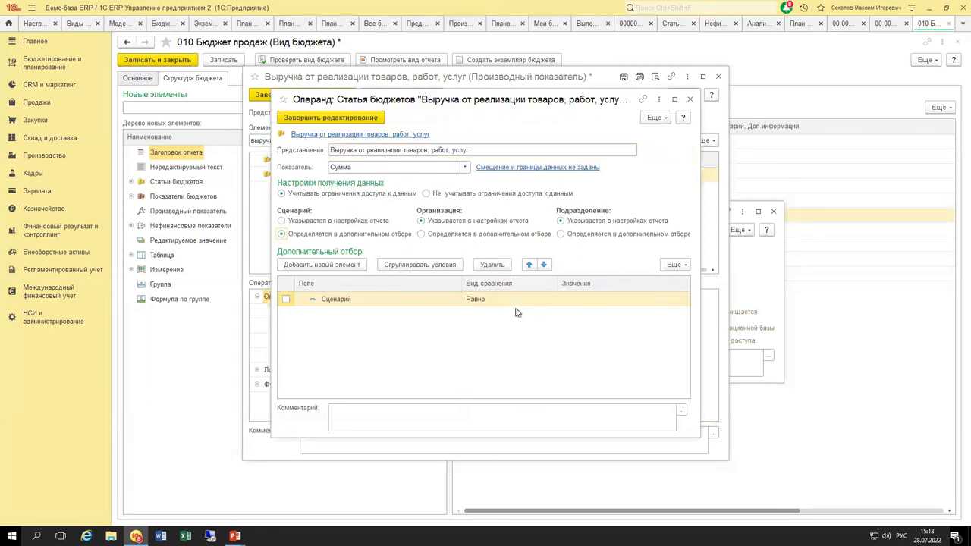
left_click(668, 300)
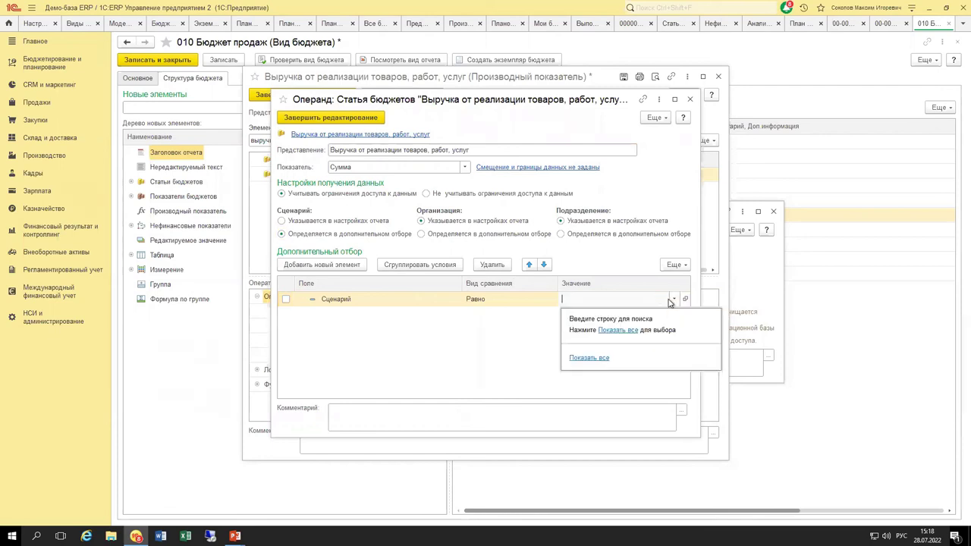
left_click(624, 330)
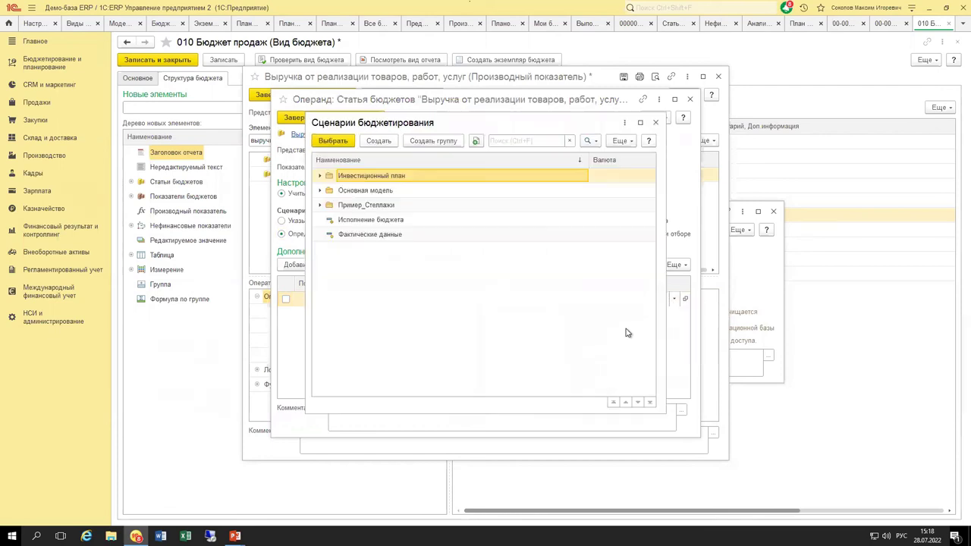
double_click(385, 237)
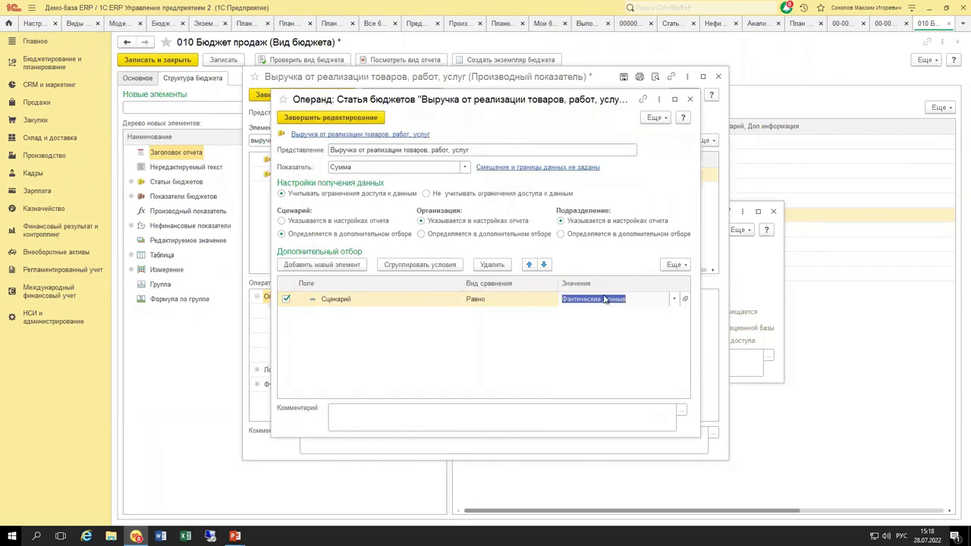
left_click(604, 351)
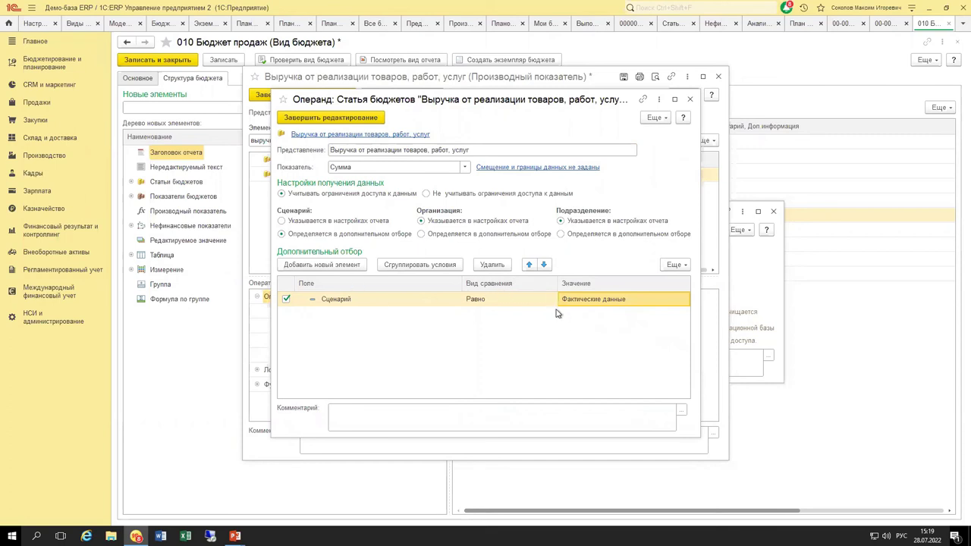
Close the operand, formula and budget item settings without saving the changes
key("Escape")
key("Escape")
left_click(548, 287)
Select the Месяц column and look through the Аналитика dimensions available under Измерение among the new elements
left_click(529, 188)
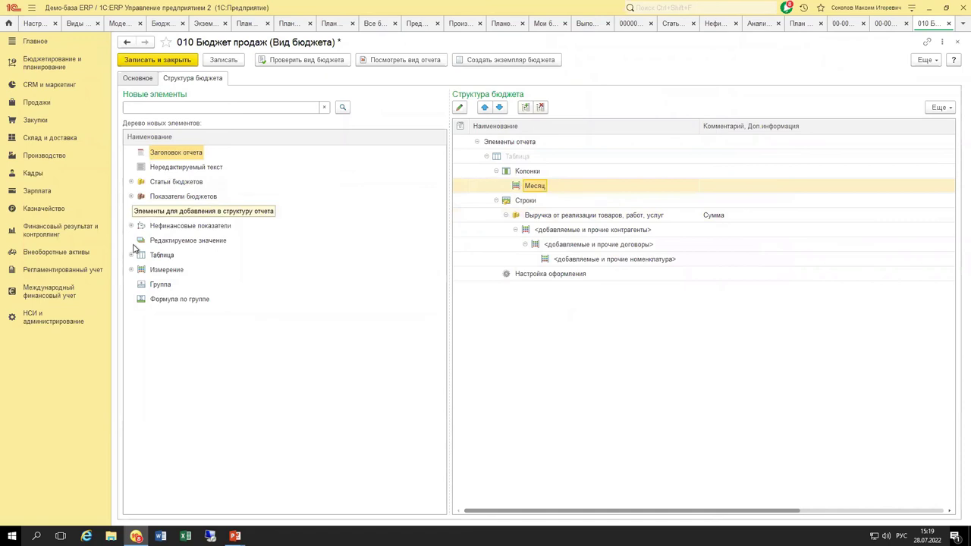
left_click(132, 270)
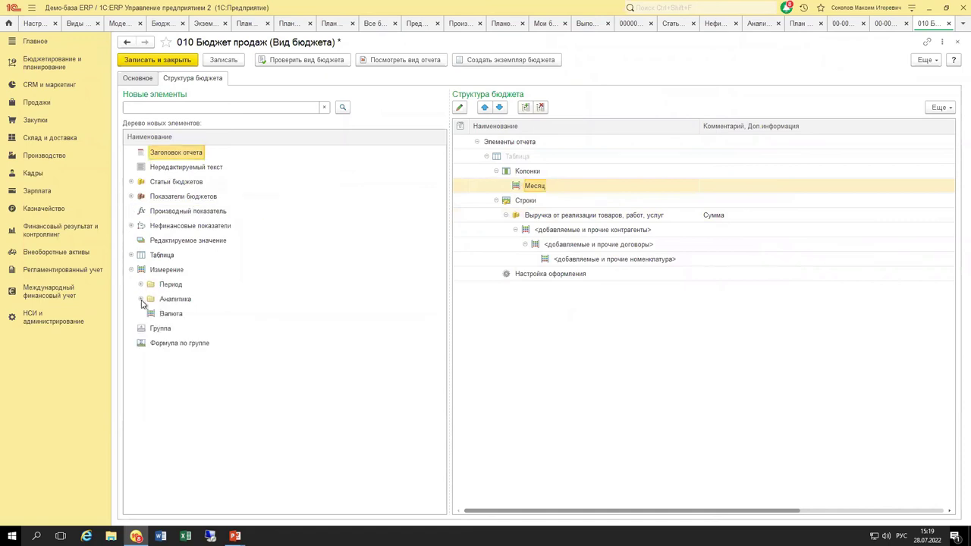
left_click(141, 299)
scroll(200, 371, "down", 5)
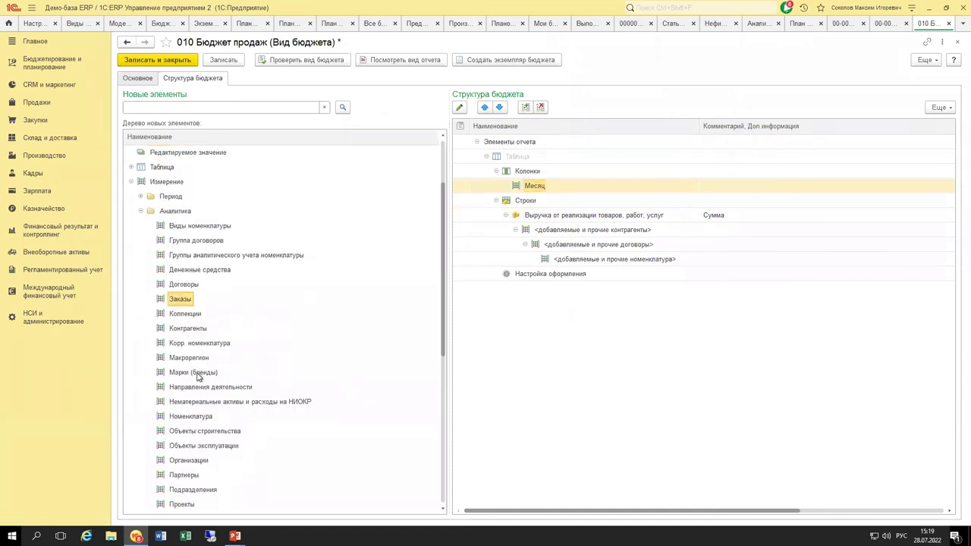
scroll(200, 414, "down", 2)
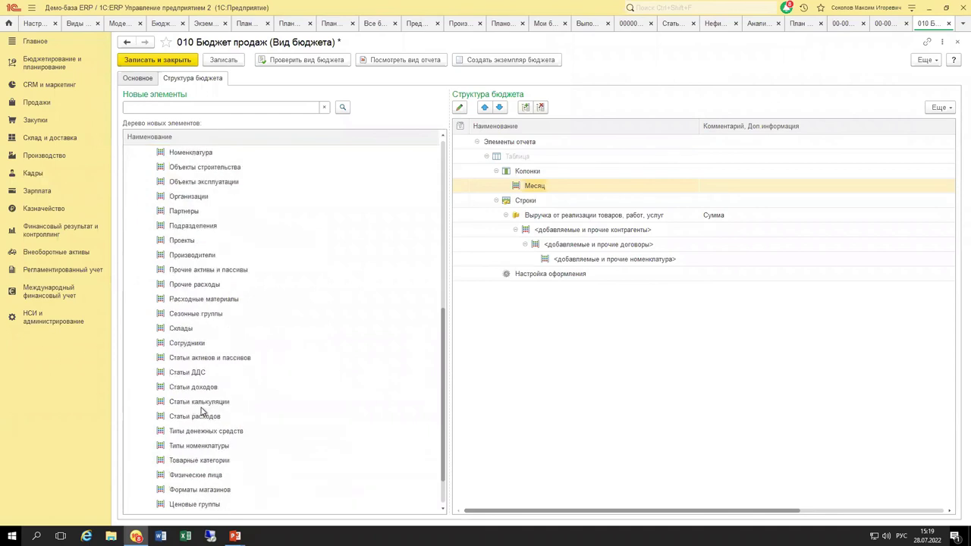
scroll(200, 356, "up", 8)
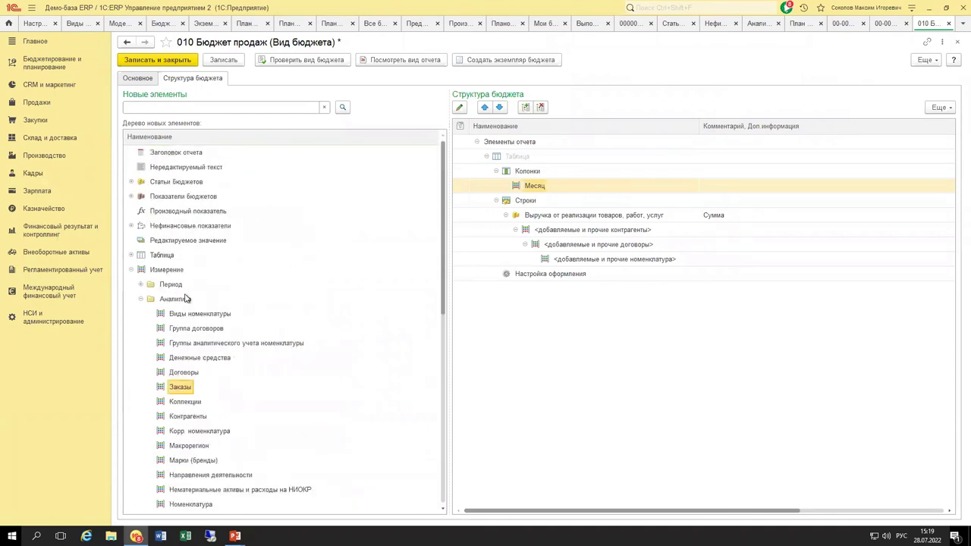
left_click(140, 300)
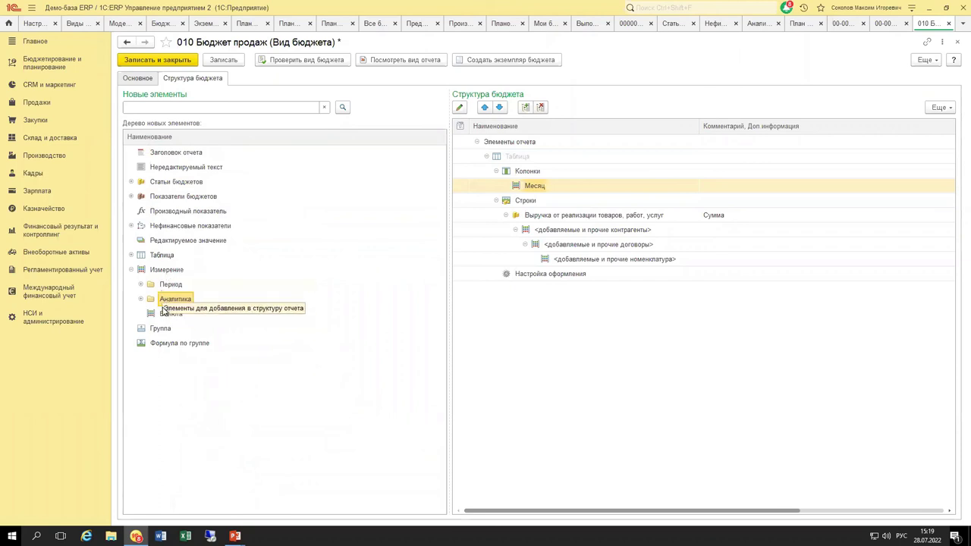
Point out the Месяц column, the row Выручка от реализации товаров, работ, услуг and the new element Формула по группе
left_click(533, 187)
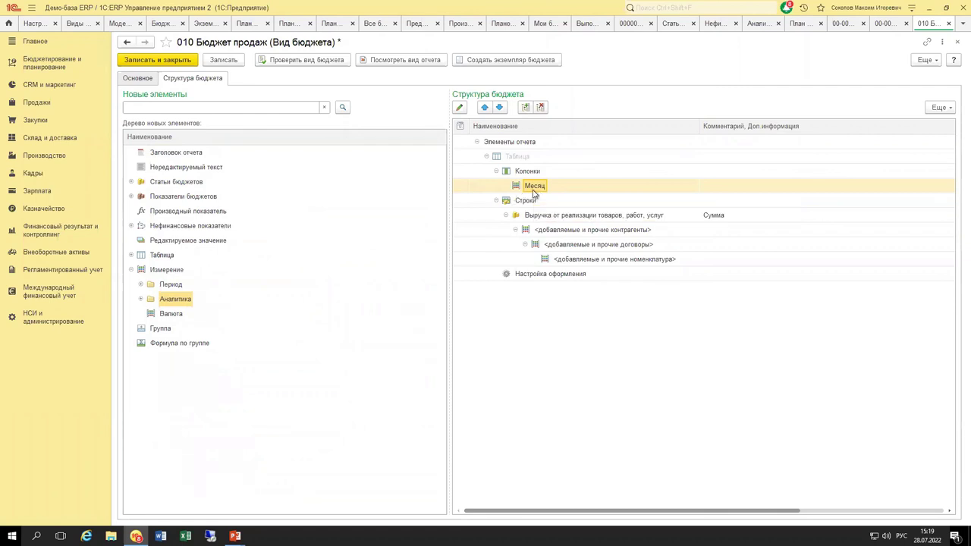
left_click(539, 216)
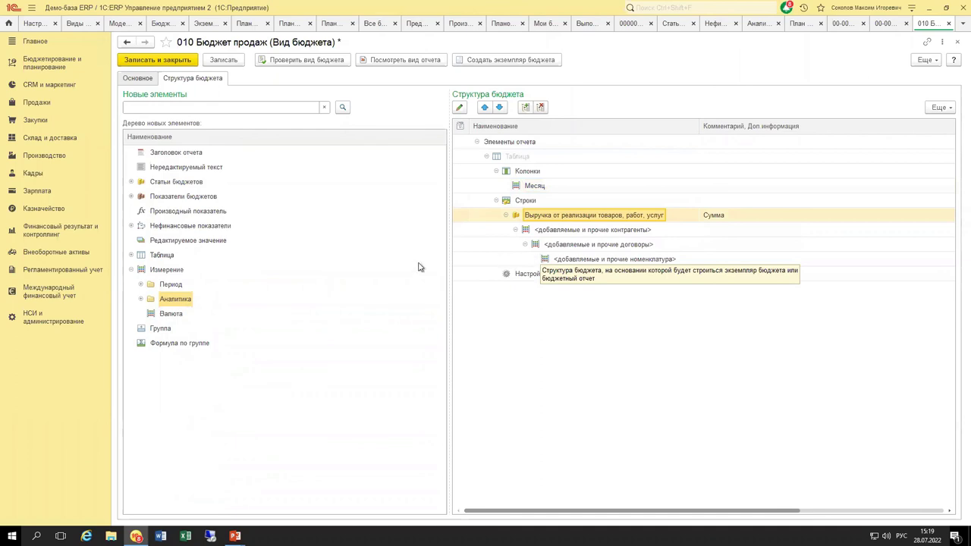
left_click(167, 345)
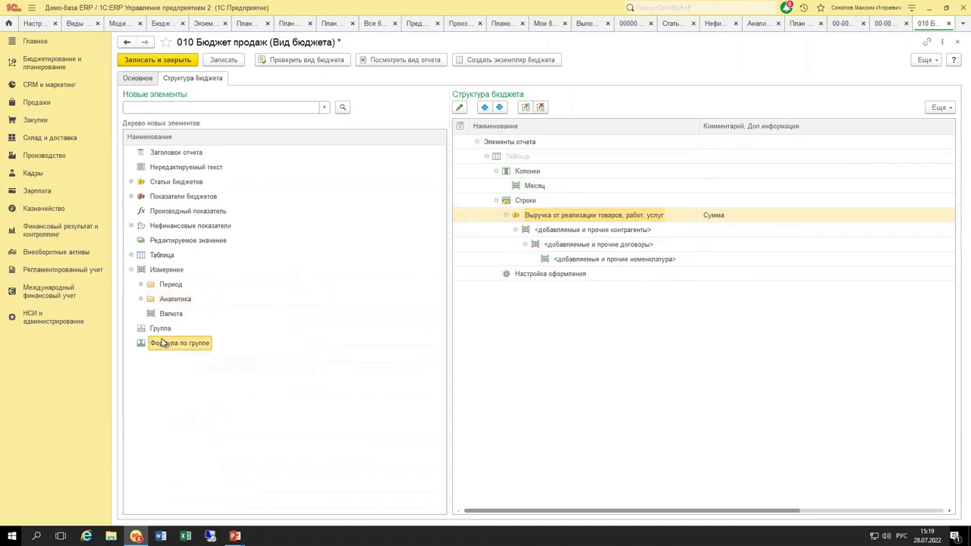